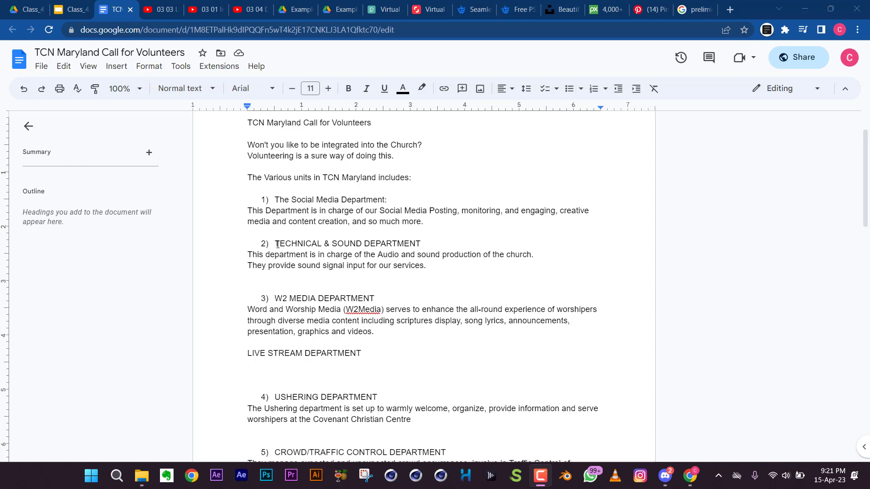
Select the Technical & Sound Department heading and its two-line description in the volunteers document.
drag(274, 243, 462, 269)
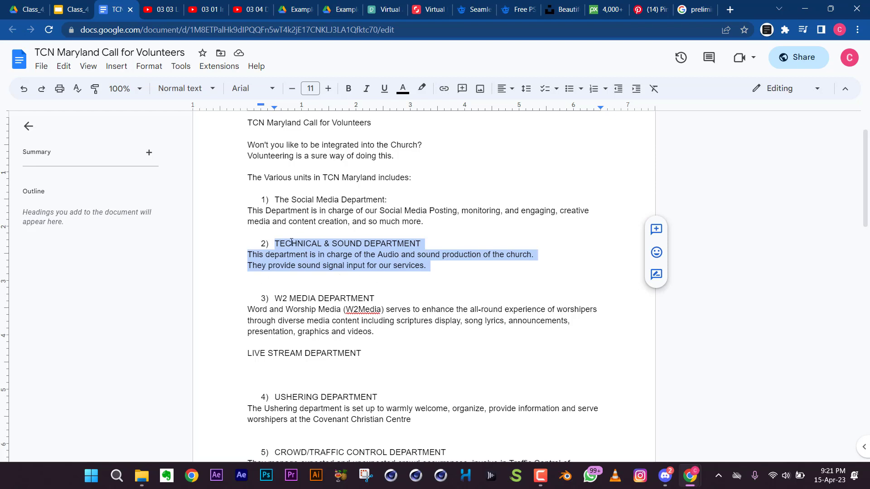
click(274, 243)
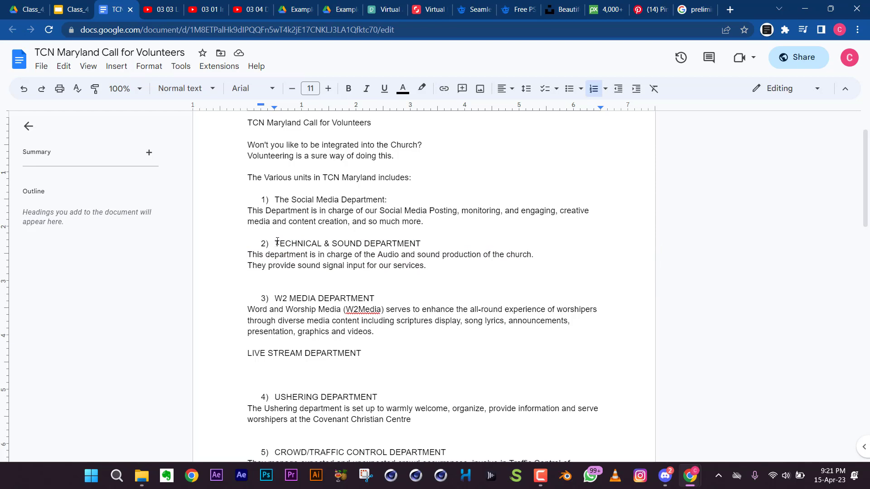
drag(277, 241, 436, 262)
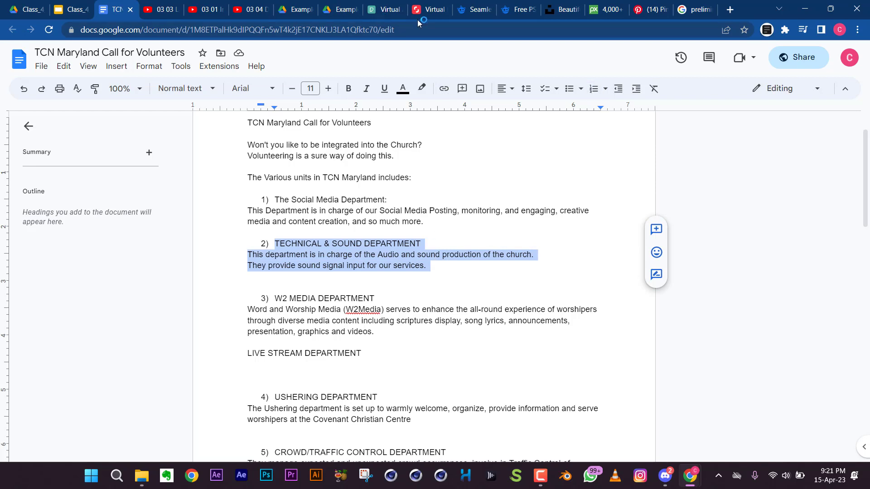
Check the Research slide in the flyer presentation, then reselect the Technical & Sound Department section in the volunteers document.
click(72, 13)
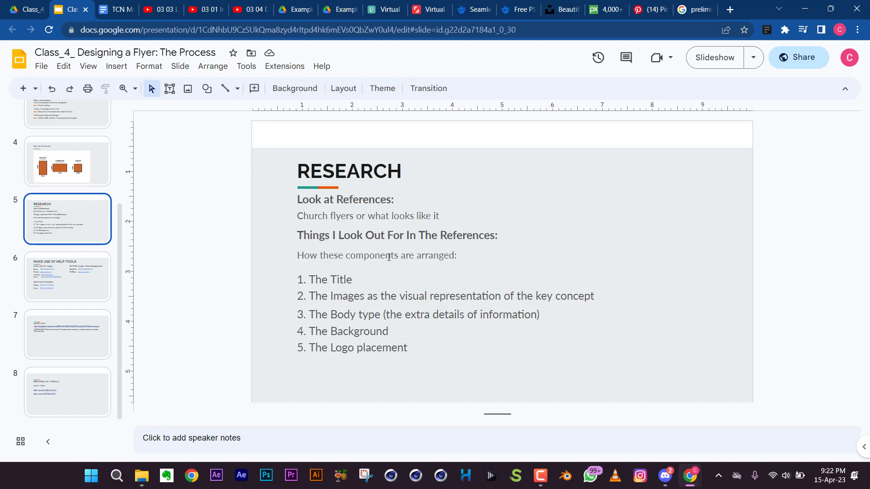
click(116, 10)
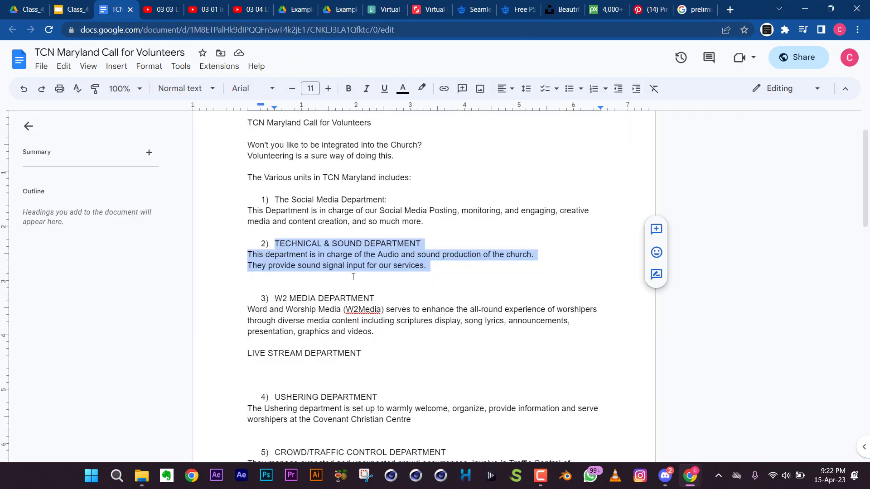
click(269, 241)
click(275, 242)
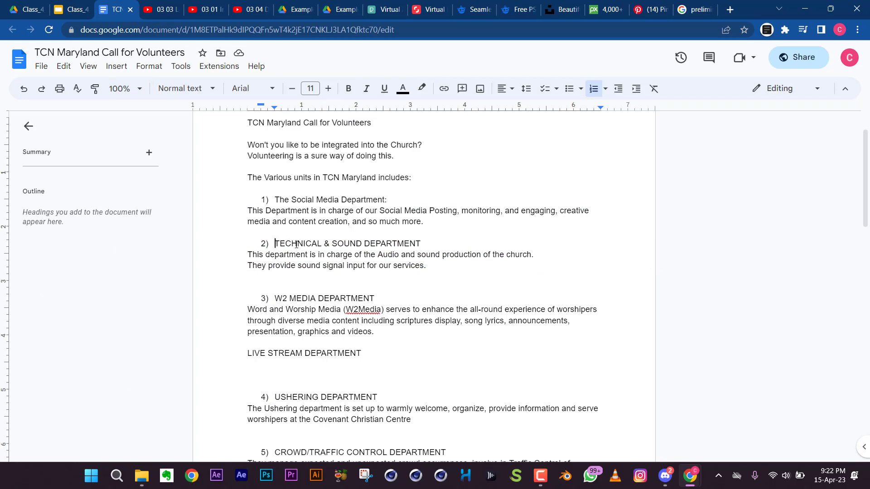
drag(296, 244, 448, 265)
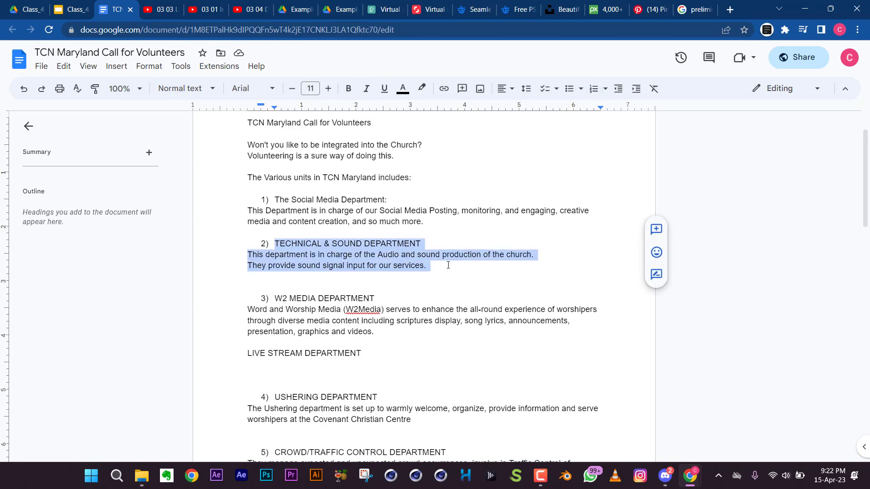
Switch to Freepik and search for "social flyer" instead of the existing query.
click(477, 9)
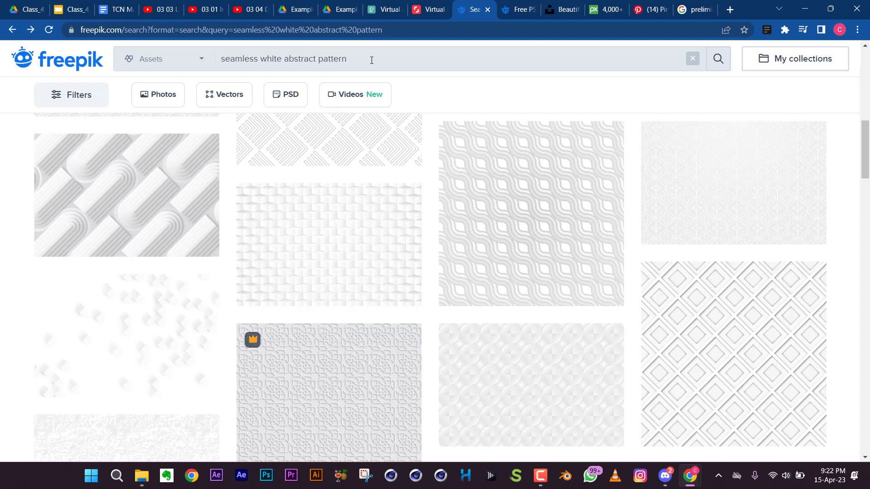
drag(375, 59, 222, 71)
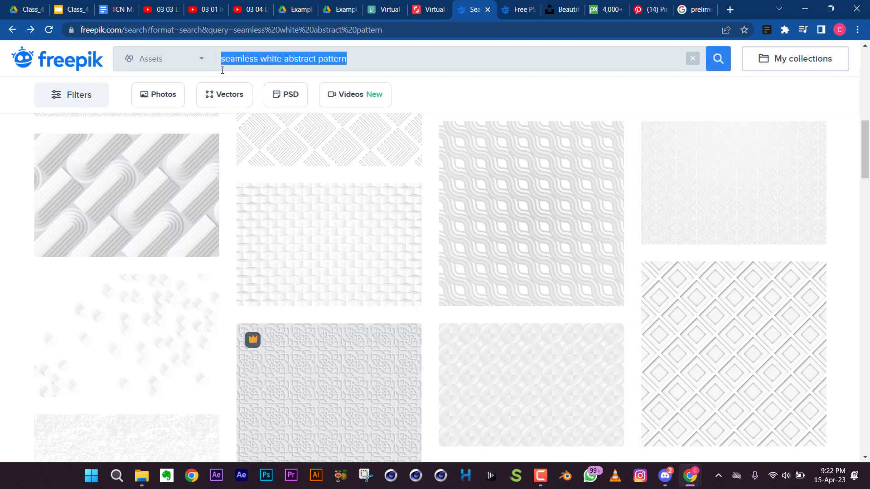
text(social)
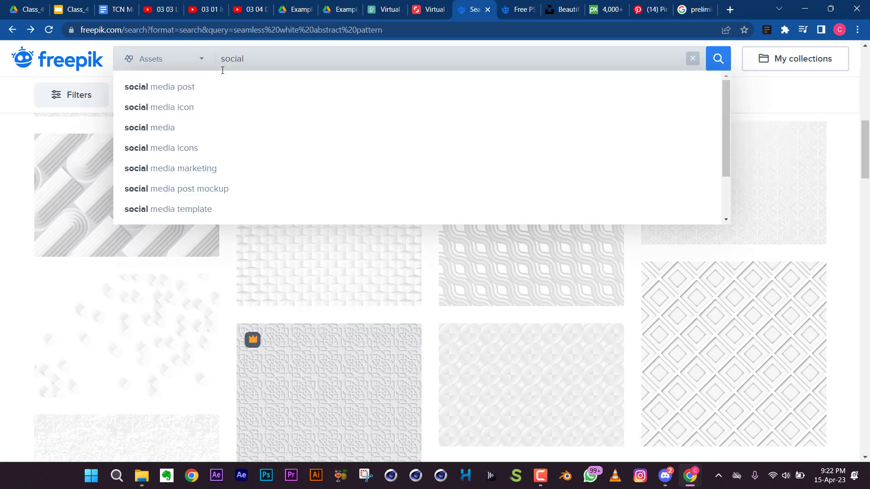
text( flyer)
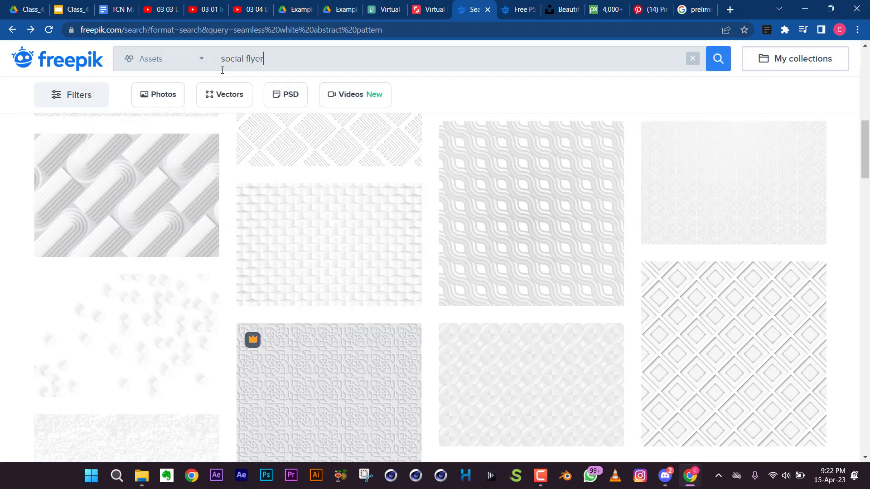
key(Return)
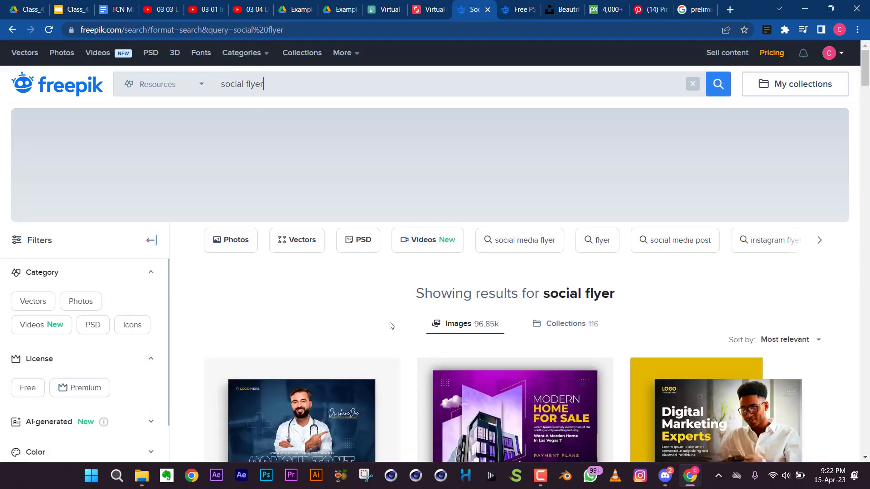
Browse the social flyer results for design references, comparing title, image, body text, background and logo placement.
scroll(390, 322, down, 4)
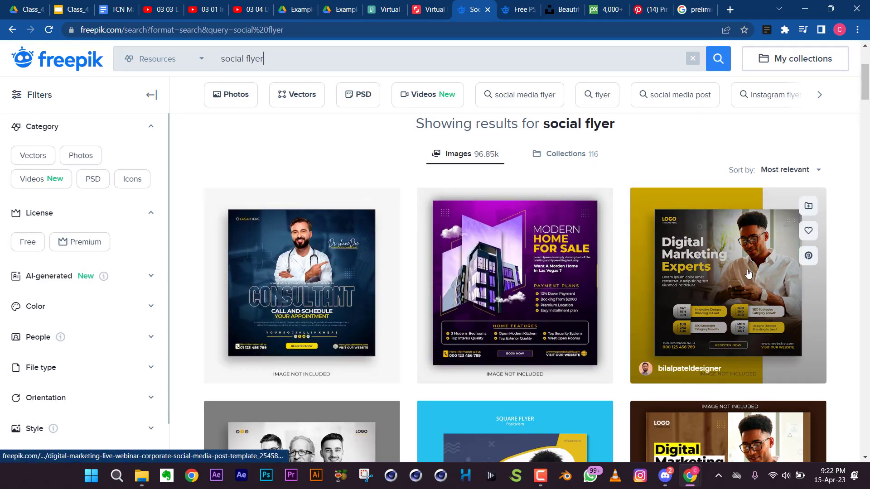
scroll(714, 280, down, 4)
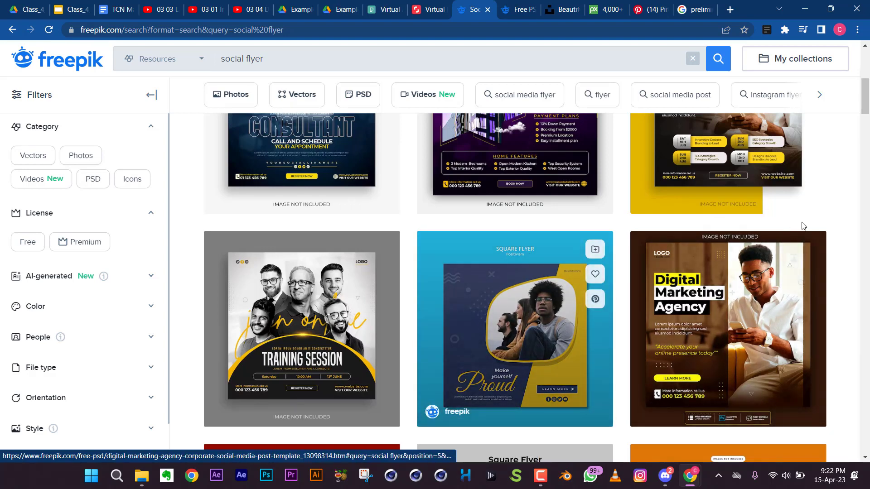
scroll(838, 221, down, 2)
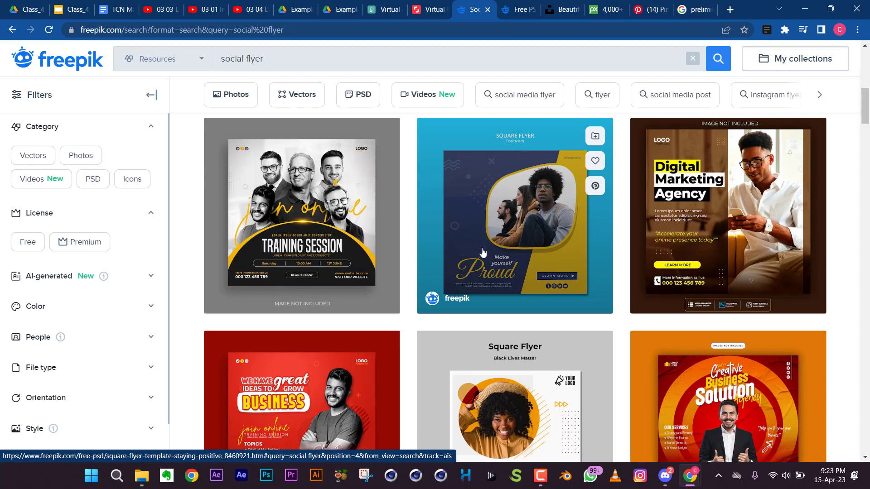
scroll(543, 234, down, 5)
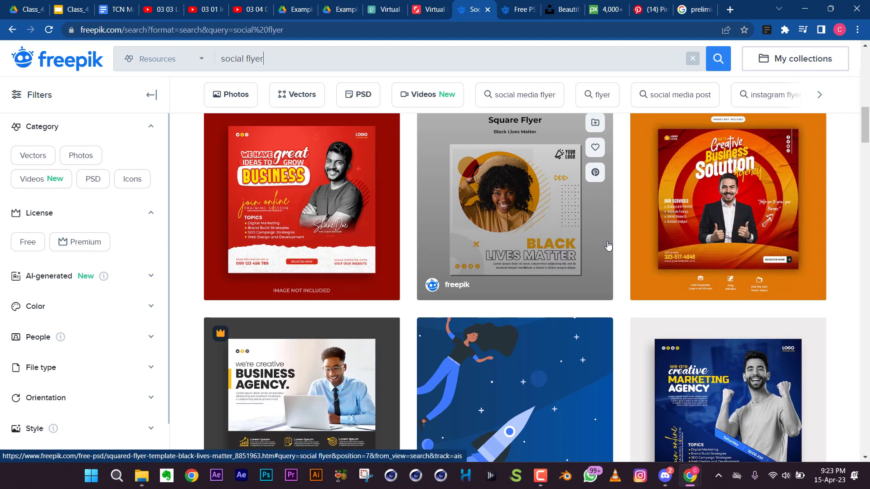
scroll(608, 245, down, 5)
scroll(608, 246, up, 2)
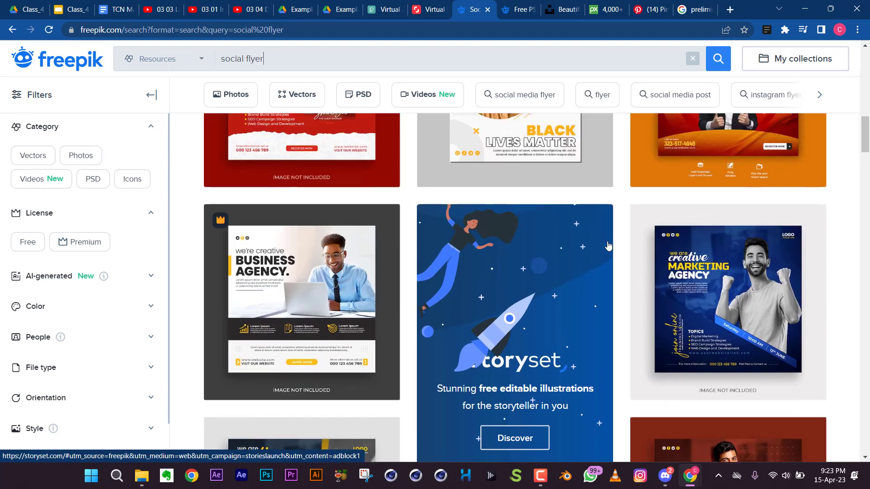
scroll(606, 245, down, 3)
scroll(604, 246, down, 10)
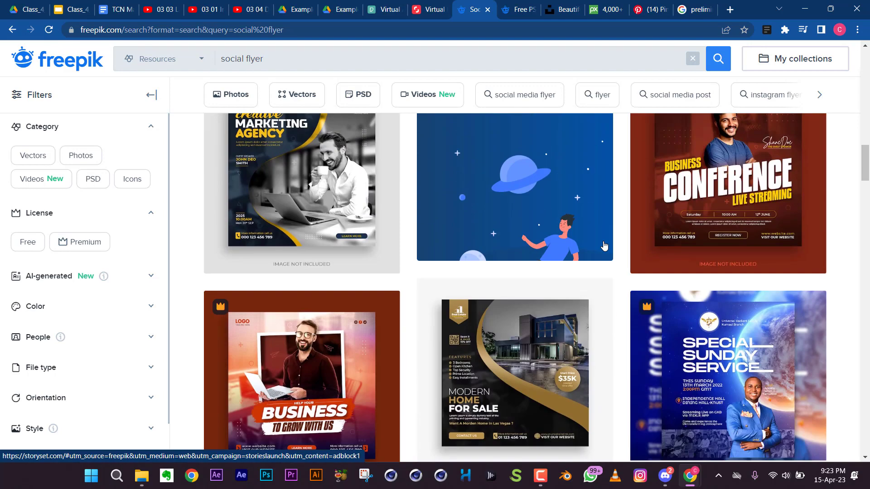
scroll(604, 245, down, 1)
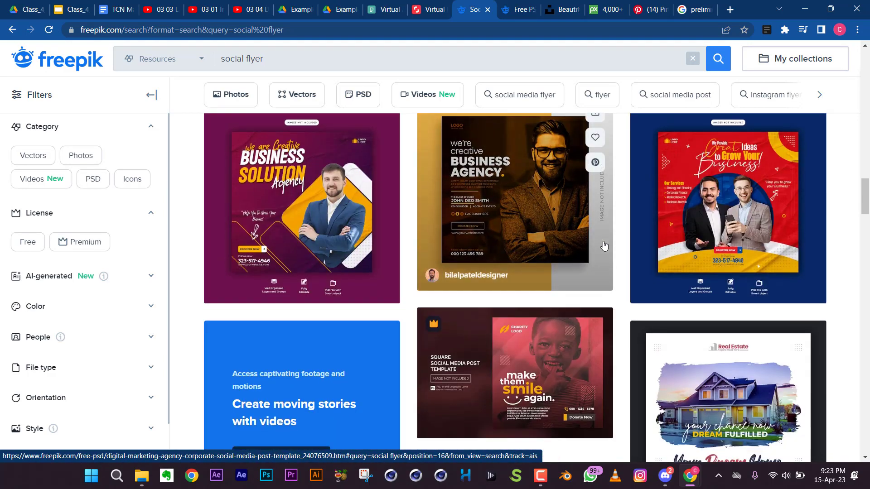
scroll(604, 246, down, 7)
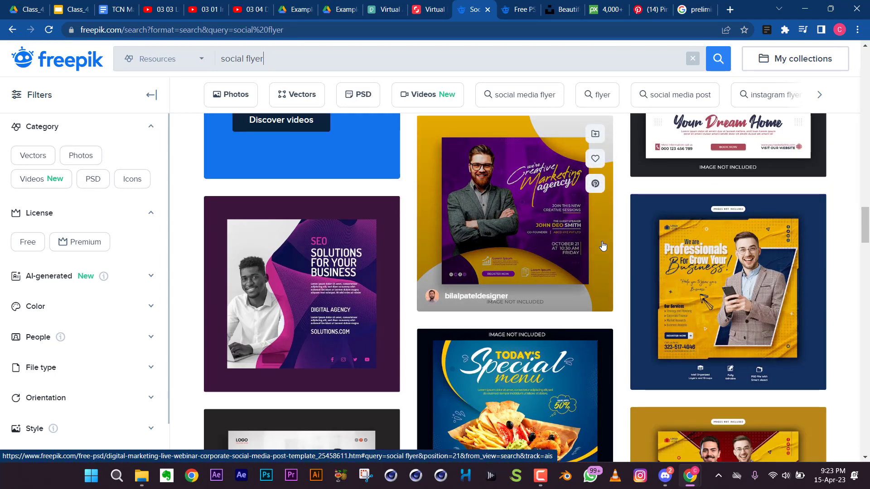
scroll(603, 246, down, 5)
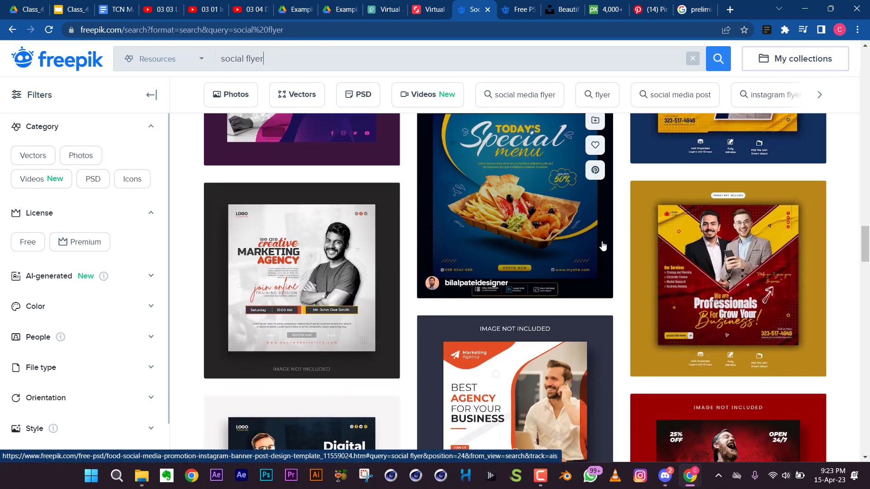
scroll(603, 245, down, 5)
scroll(603, 246, up, 8)
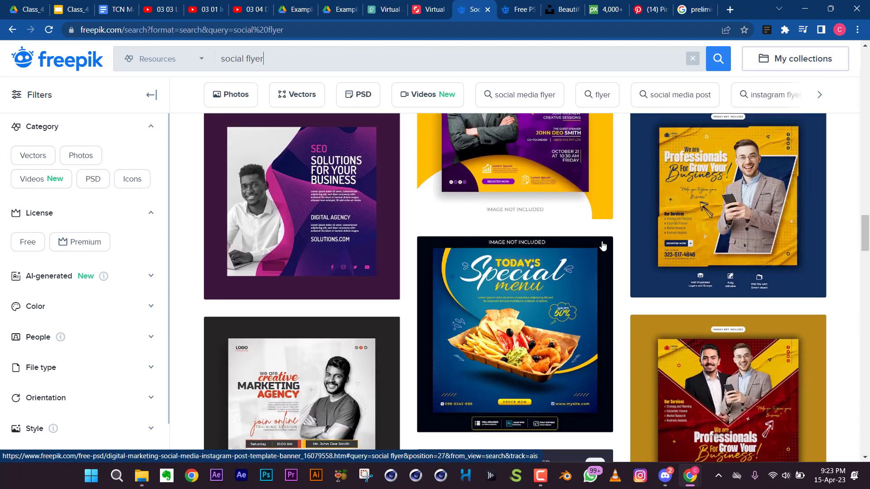
scroll(603, 246, up, 20)
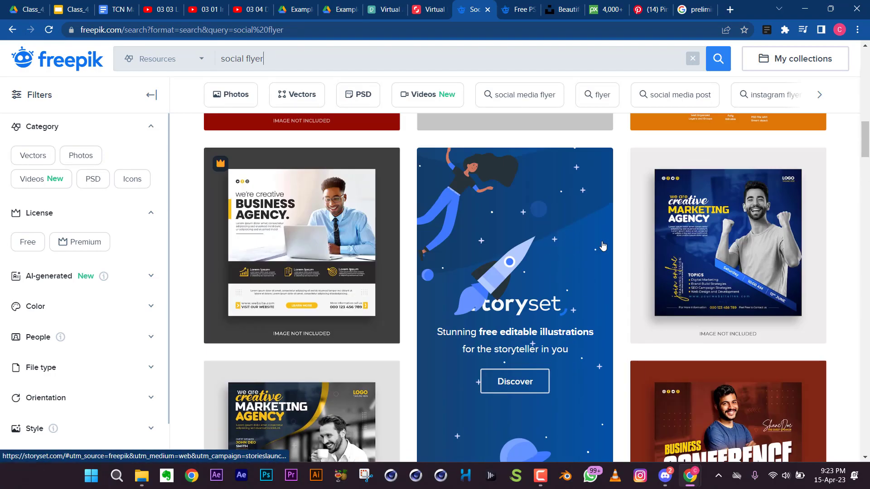
scroll(603, 245, up, 9)
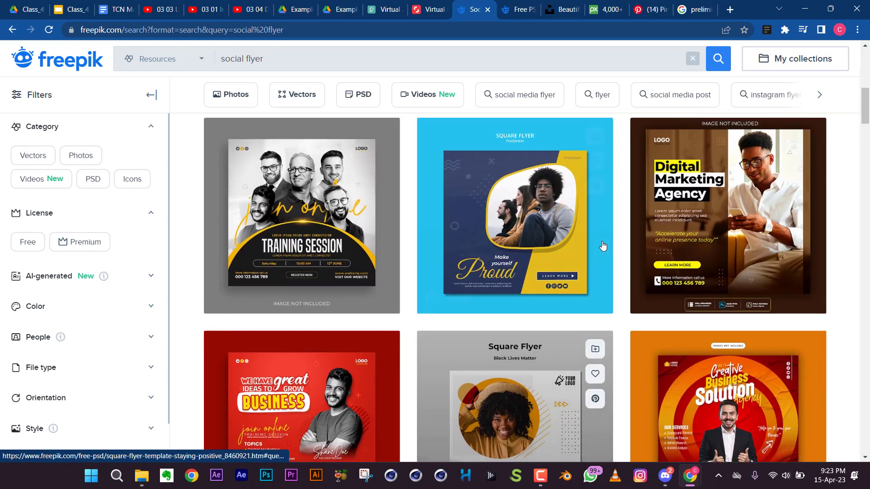
Open the blue and yellow "Make yourself Proud" square flyer template and examine its layout and details.
mouse_move(603, 246)
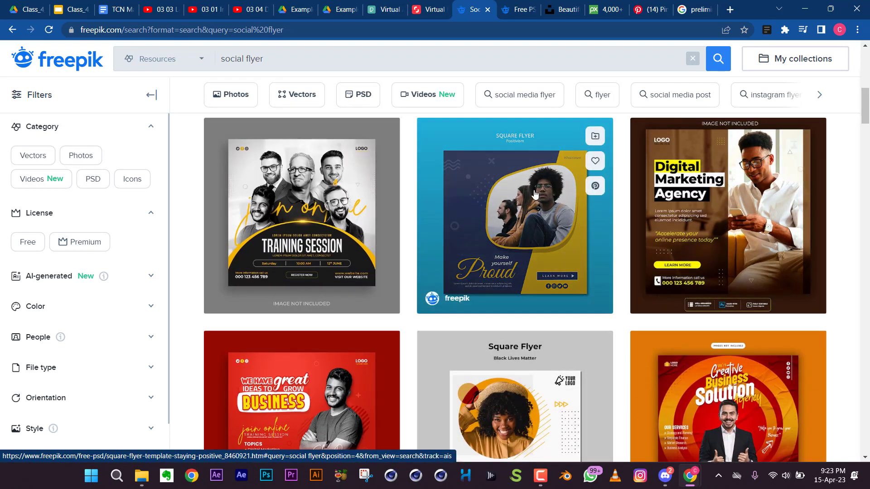
click(539, 206)
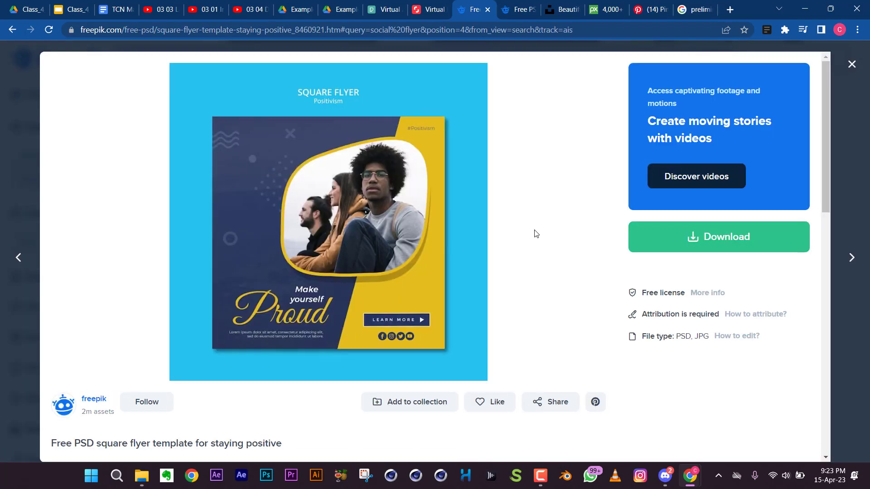
scroll(535, 233, down, 3)
scroll(535, 234, up, 3)
scroll(535, 233, down, 3)
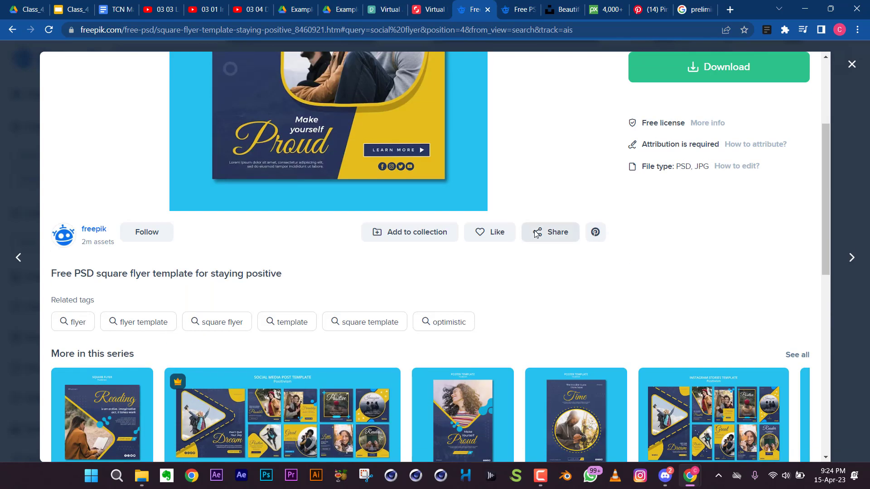
scroll(535, 233, down, 1)
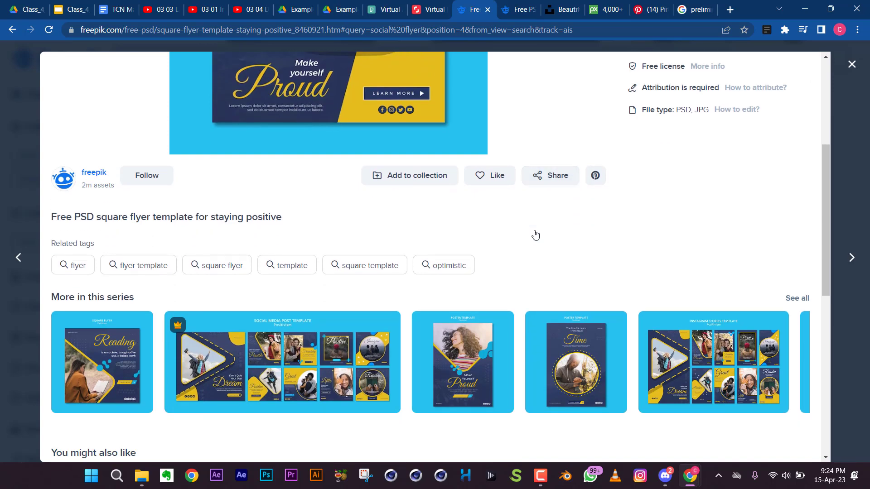
scroll(535, 234, up, 4)
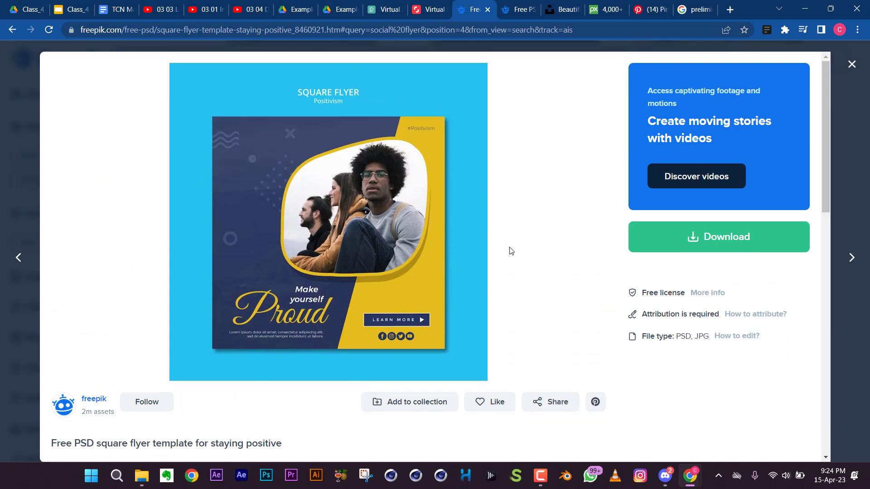
Examine the other templates in the same series and the suggested similar designs, then return to the flyer preview.
scroll(509, 249, down, 6)
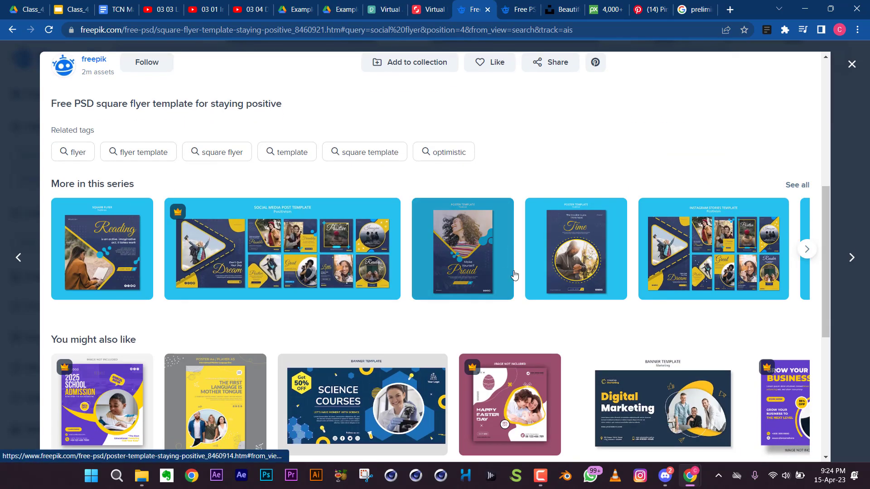
scroll(512, 272, down, 3)
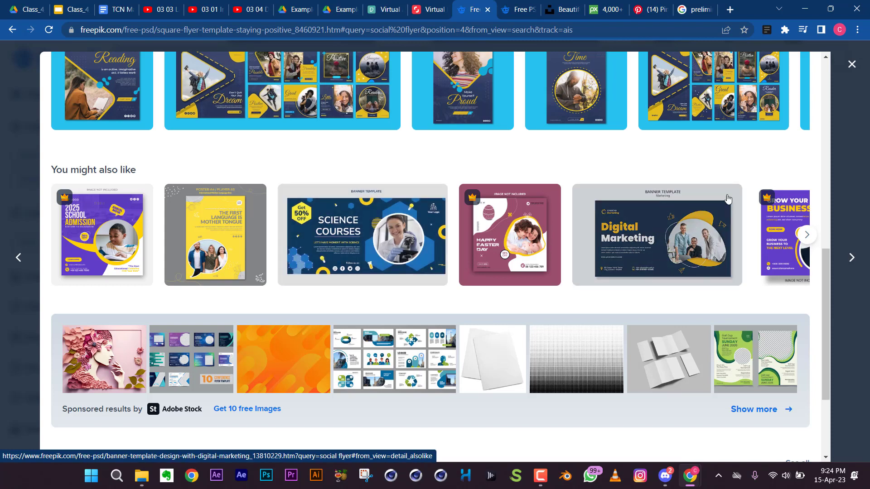
scroll(648, 231, up, 4)
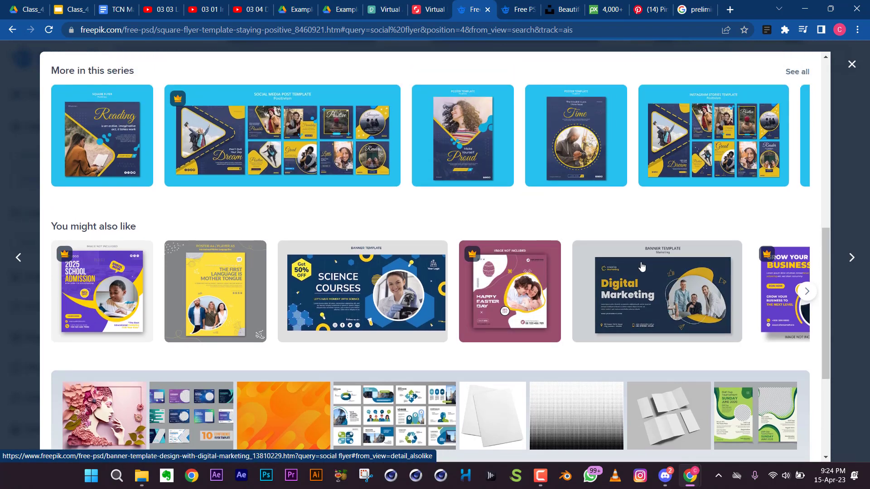
scroll(641, 266, down, 3)
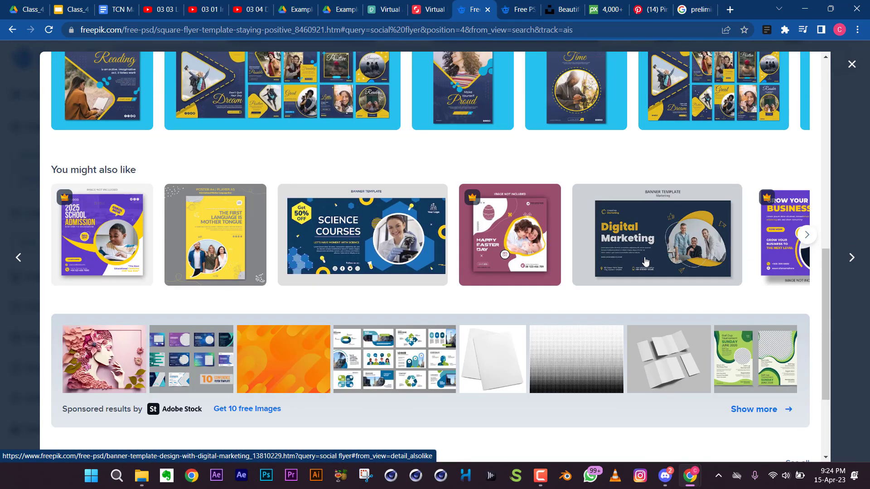
scroll(665, 283, up, 1)
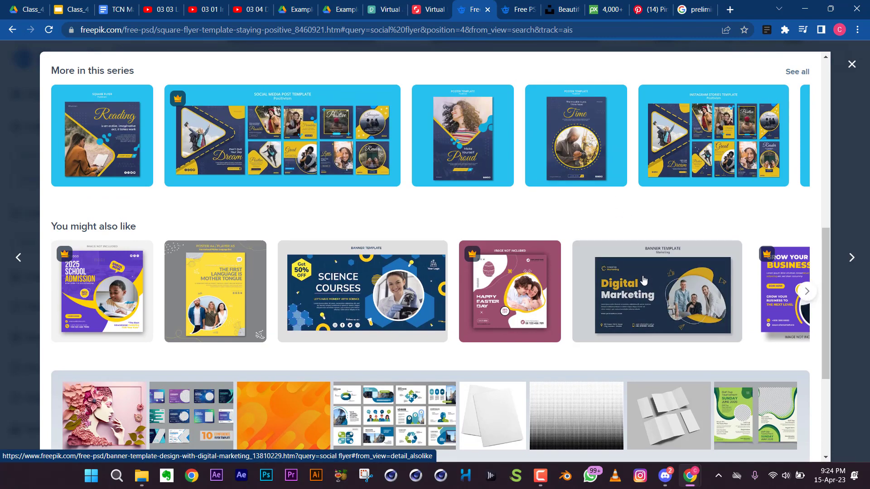
scroll(595, 253, up, 1)
scroll(595, 253, up, 10)
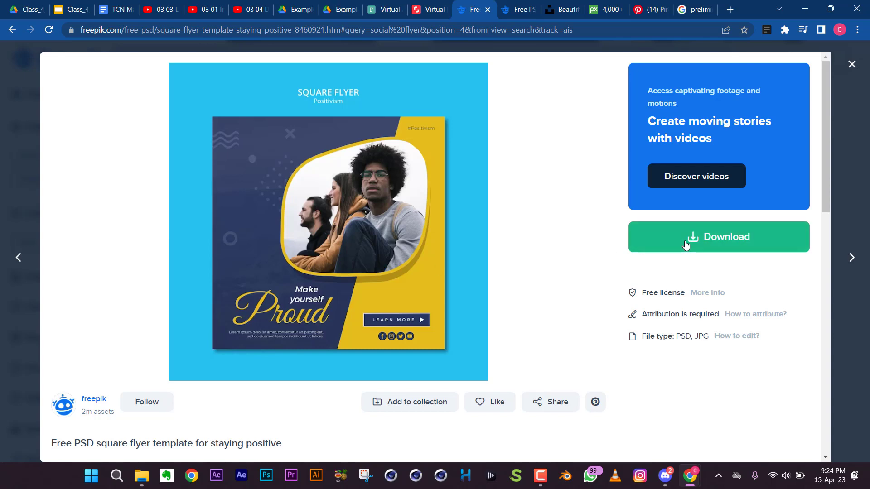
Download the free square flyer template as square-flyer-template-staying-positive.zip to the Compressed downloads folder, and return to the flyer's page.
scroll(557, 272, down, 8)
scroll(558, 270, down, 4)
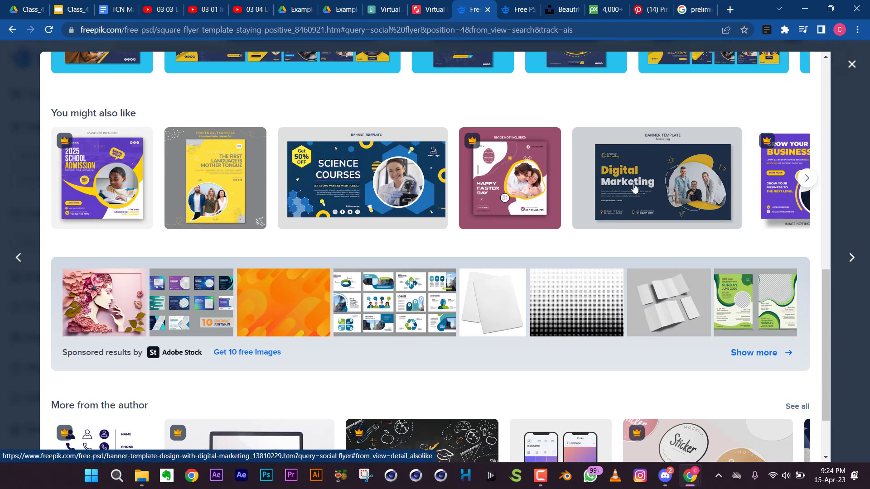
scroll(635, 188, up, 12)
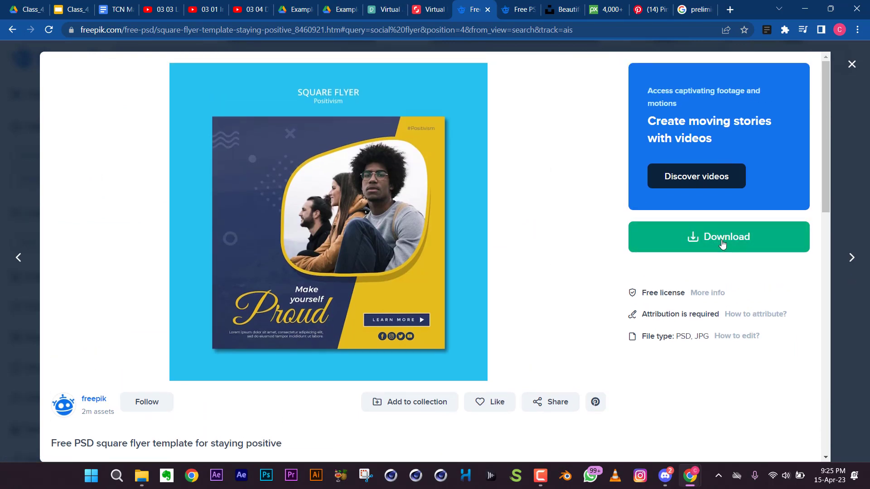
click(730, 242)
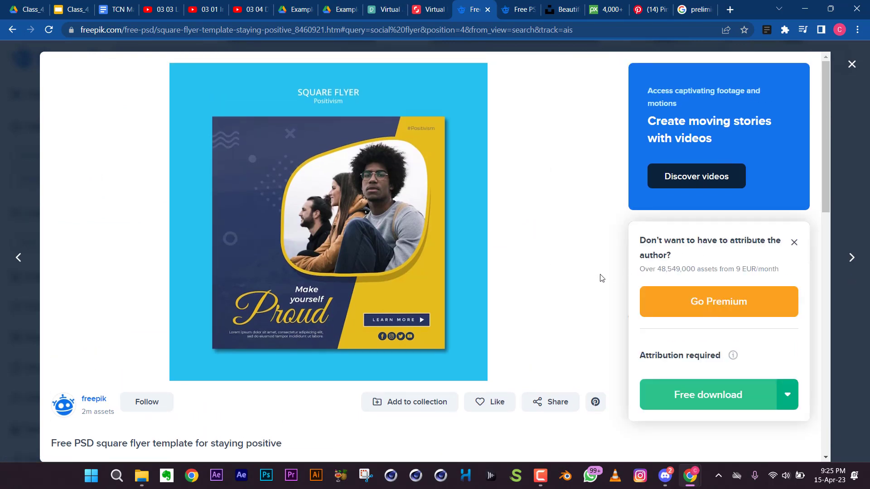
scroll(600, 277, down, 1)
click(675, 341)
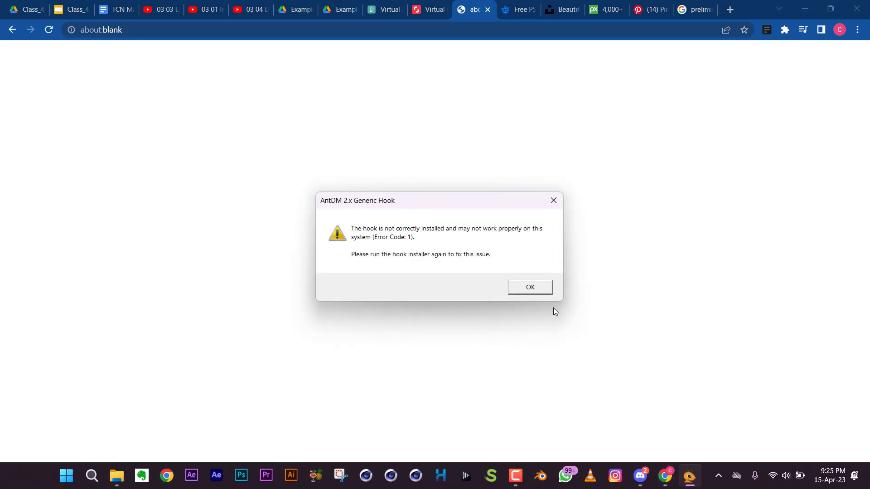
click(548, 288)
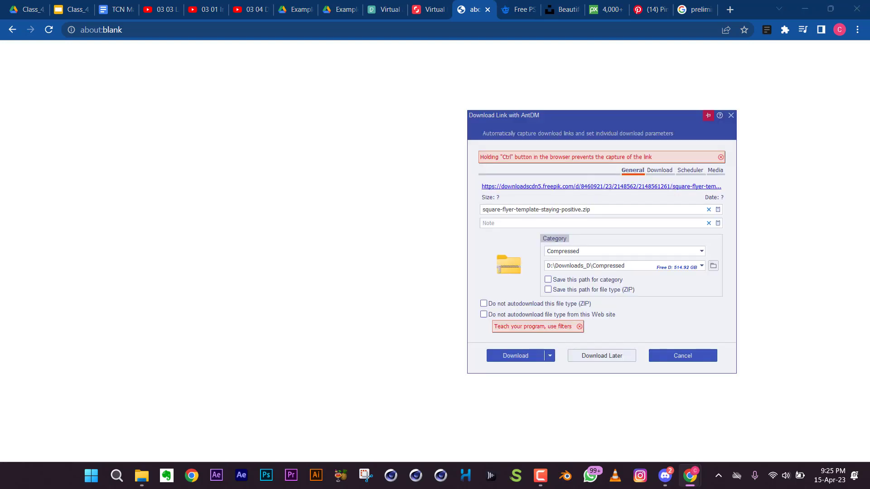
click(510, 358)
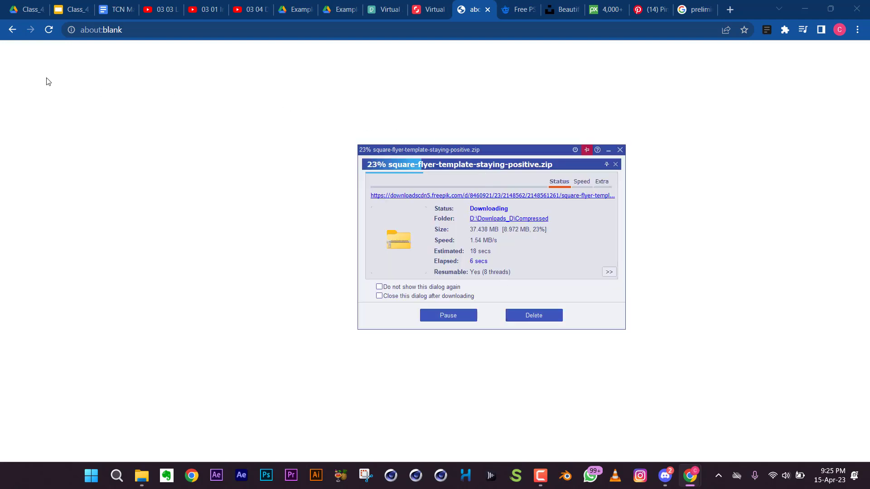
click(13, 29)
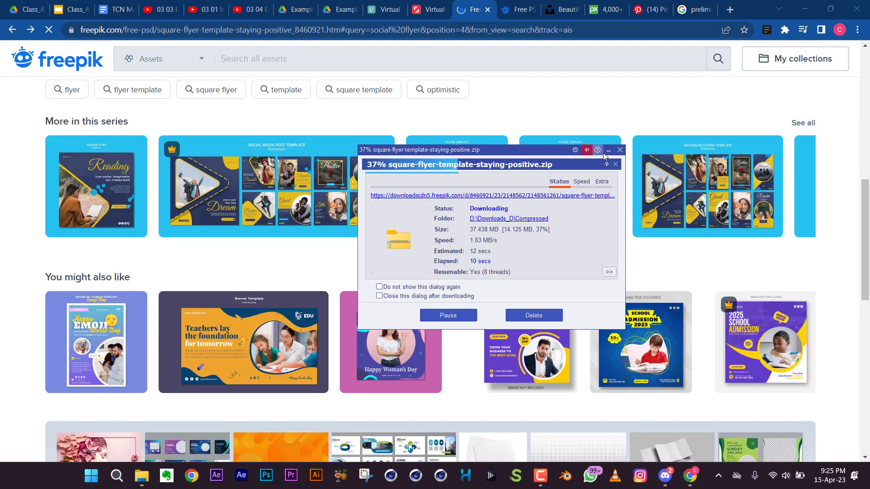
click(608, 150)
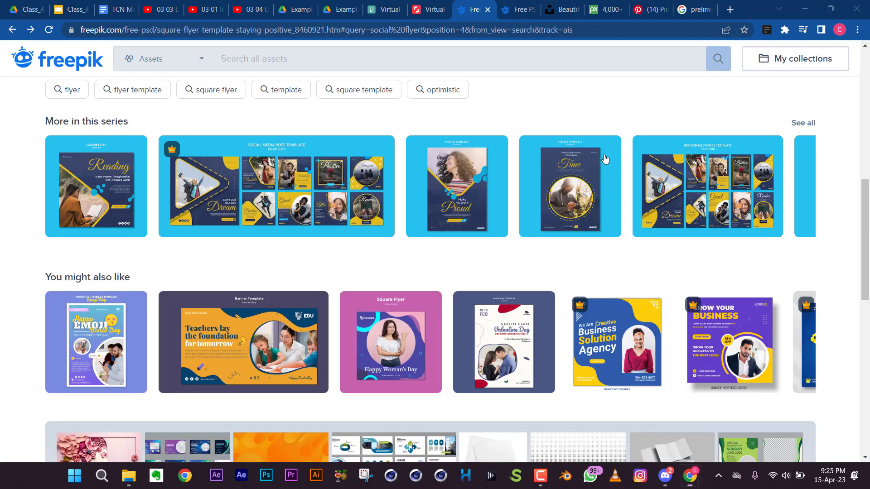
Look through the other templates in the flyer's series, and open the folder containing the finished flyer download.
scroll(623, 273, down, 6)
scroll(622, 273, down, 2)
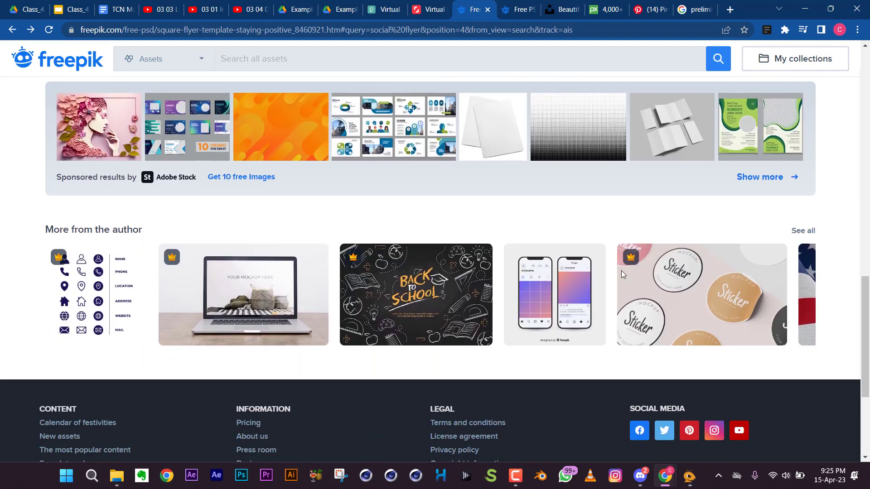
scroll(622, 273, up, 6)
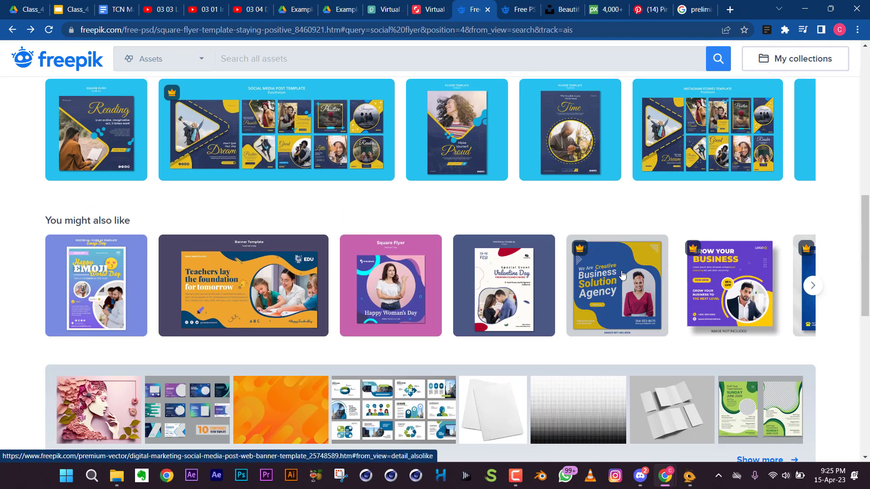
scroll(623, 277, up, 4)
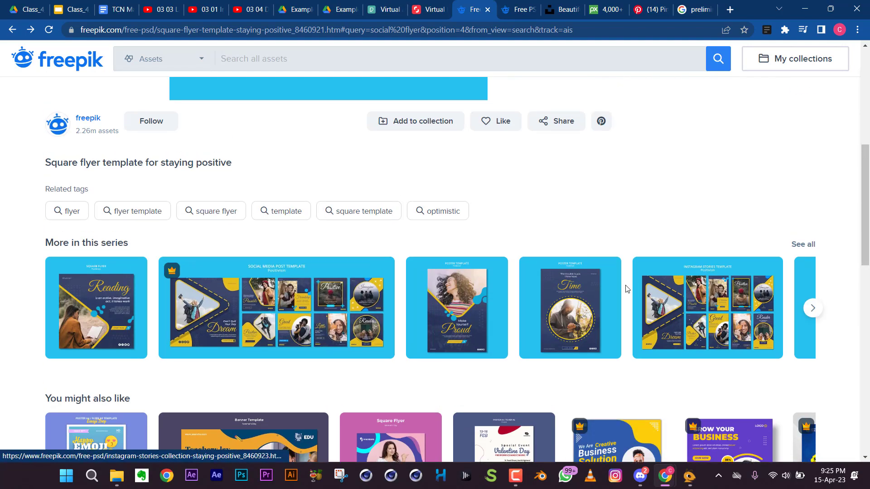
scroll(626, 289, up, 6)
scroll(604, 282, down, 5)
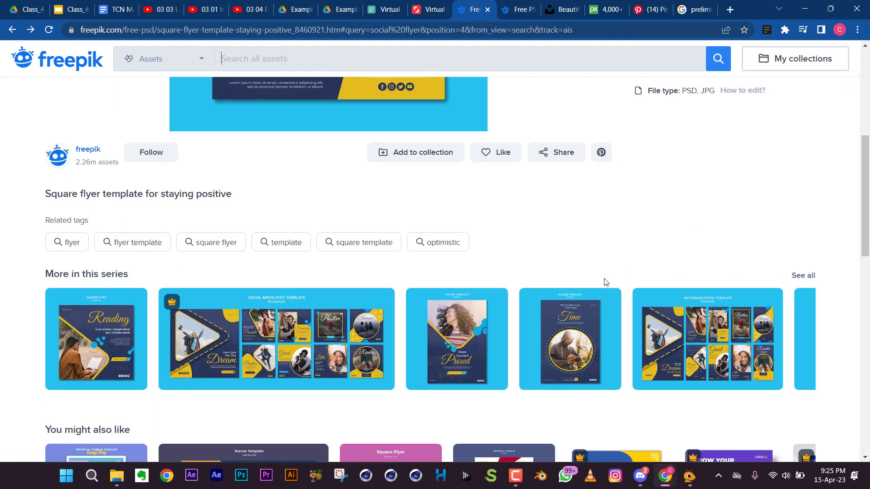
scroll(604, 281, down, 3)
click(813, 188)
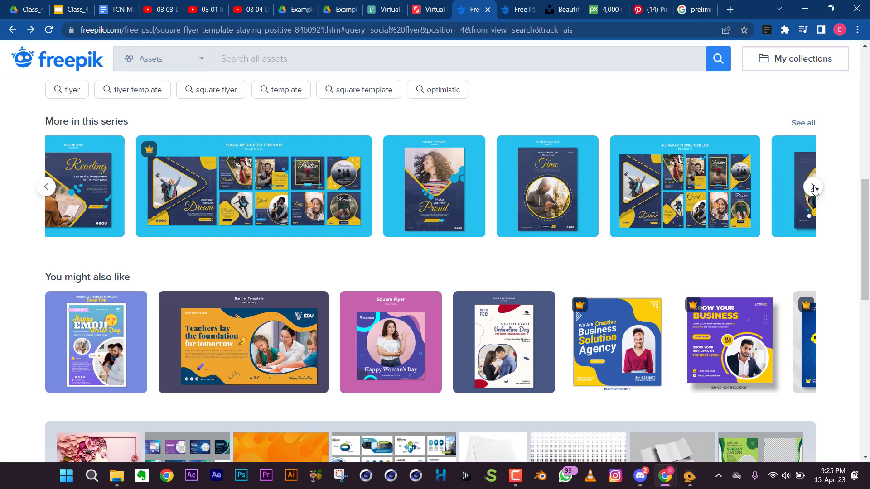
click(813, 188)
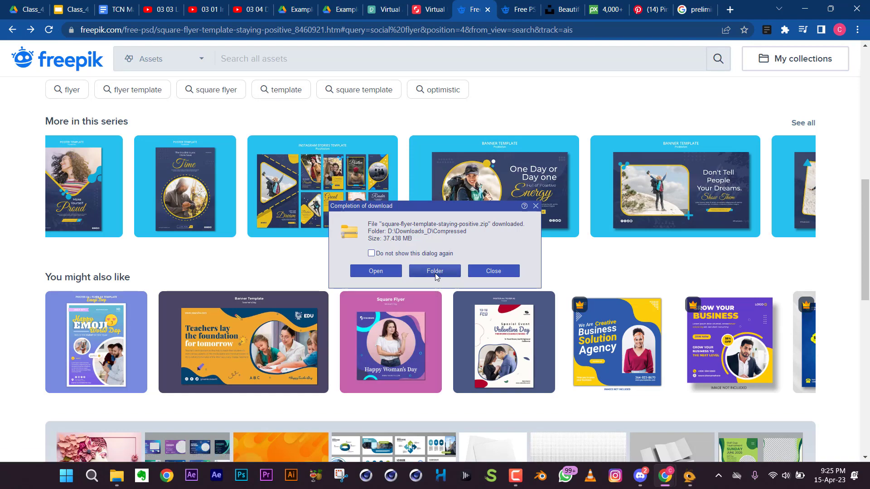
click(436, 273)
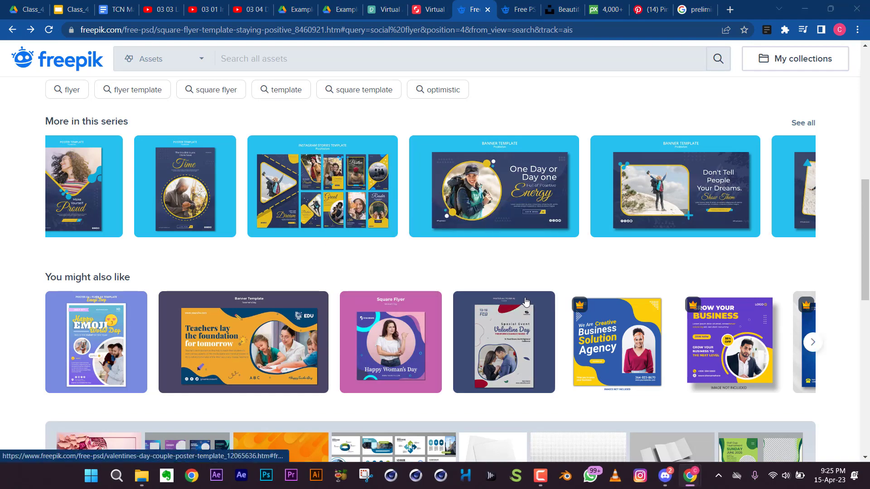
Examine the suggested similar designs and the remaining posters and banners in the series for consistent layouts, colours and shapes.
scroll(525, 302, down, 10)
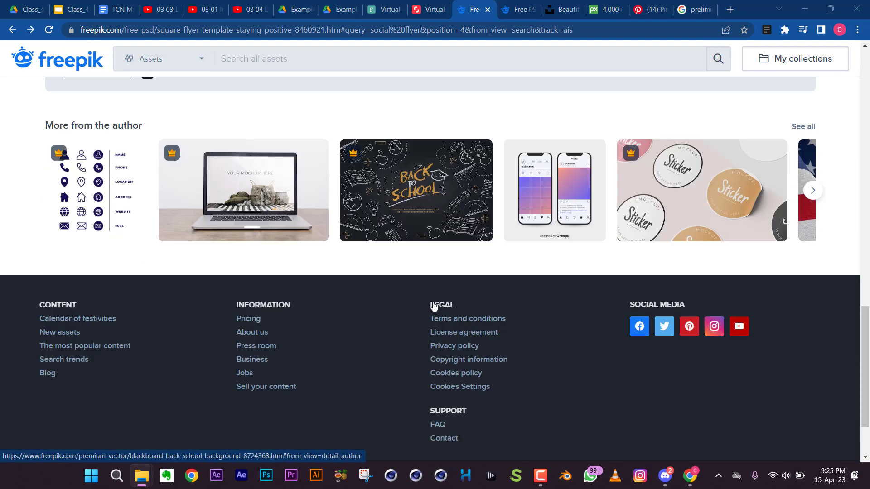
scroll(433, 304, up, 5)
scroll(434, 303, up, 5)
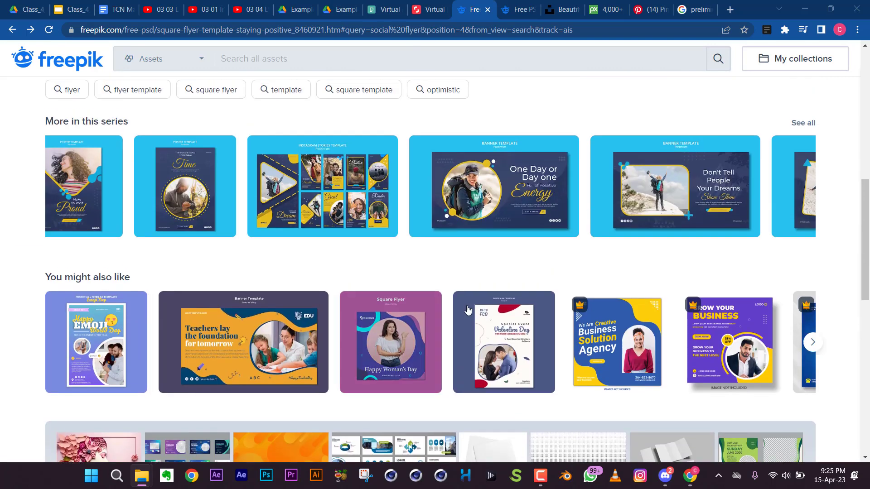
click(814, 343)
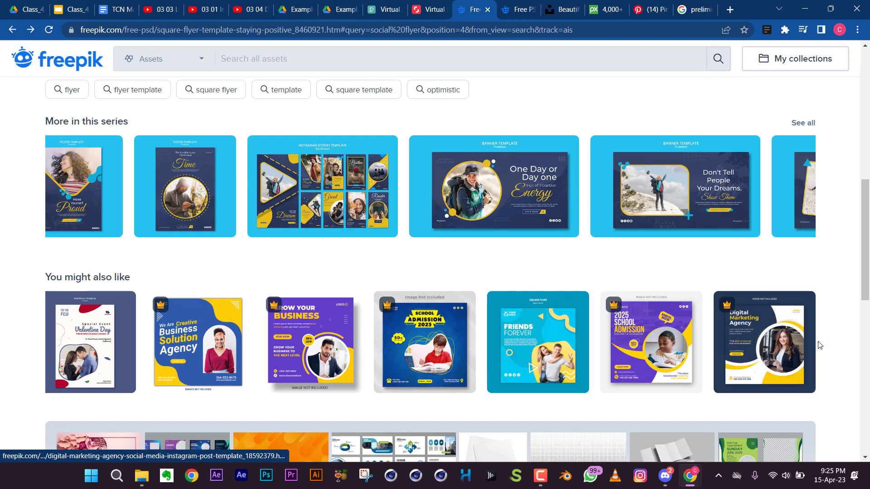
scroll(478, 254, up, 3)
scroll(383, 287, down, 1)
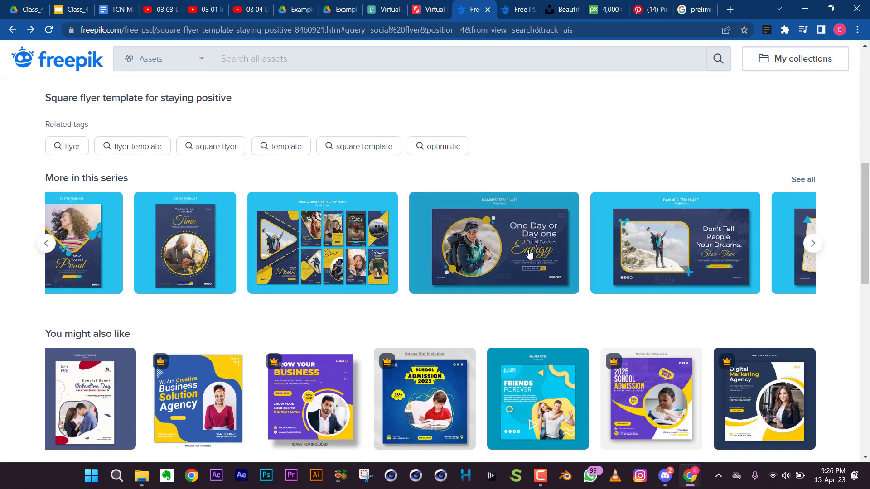
click(812, 245)
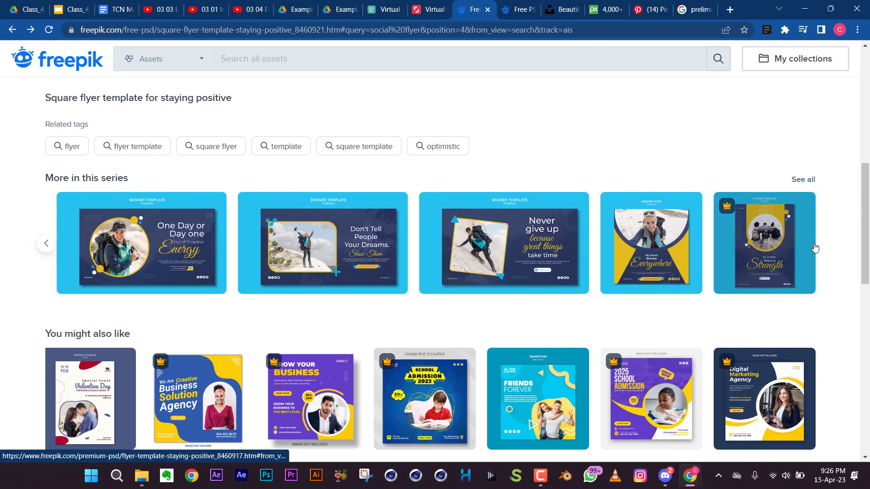
click(46, 245)
click(46, 245)
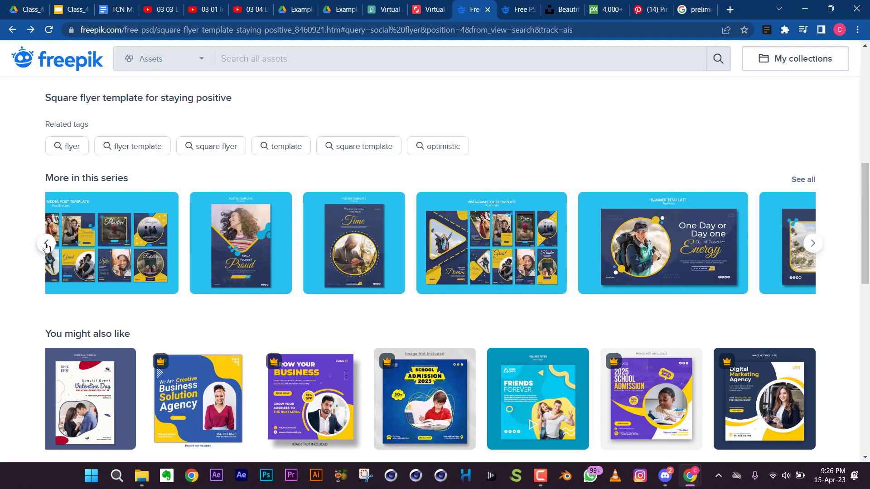
click(813, 243)
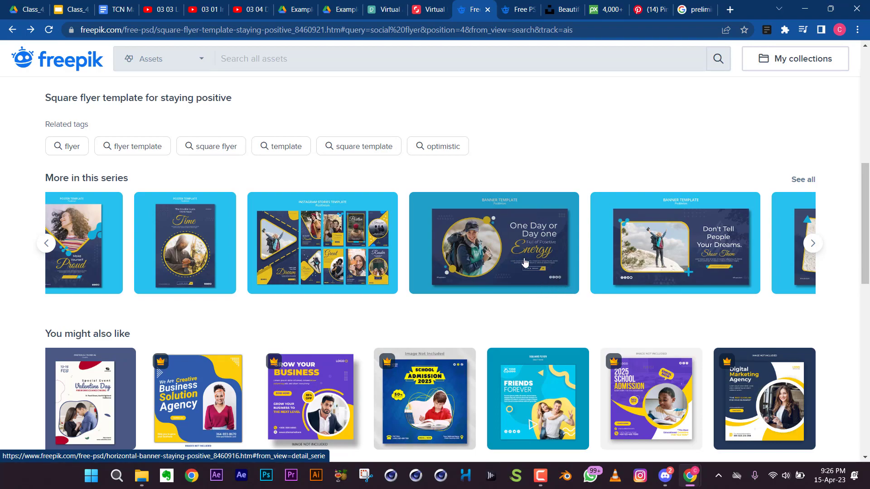
scroll(529, 256, down, 6)
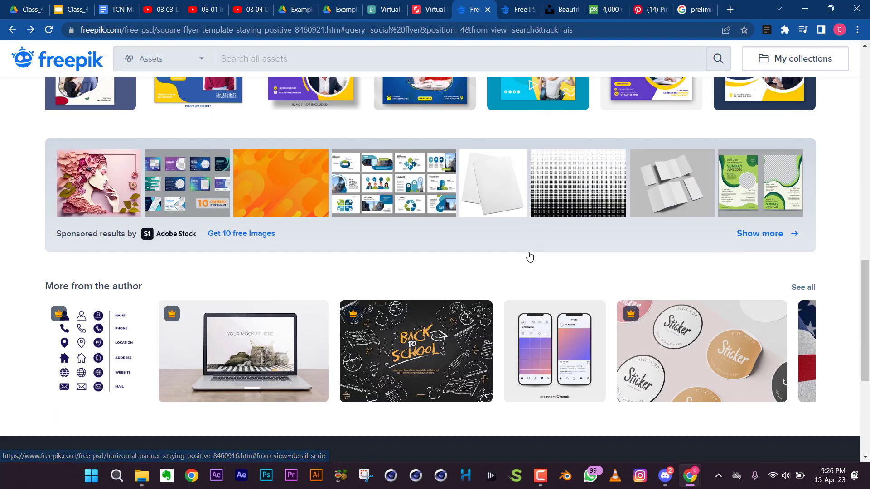
scroll(529, 255, down, 5)
scroll(528, 252, up, 10)
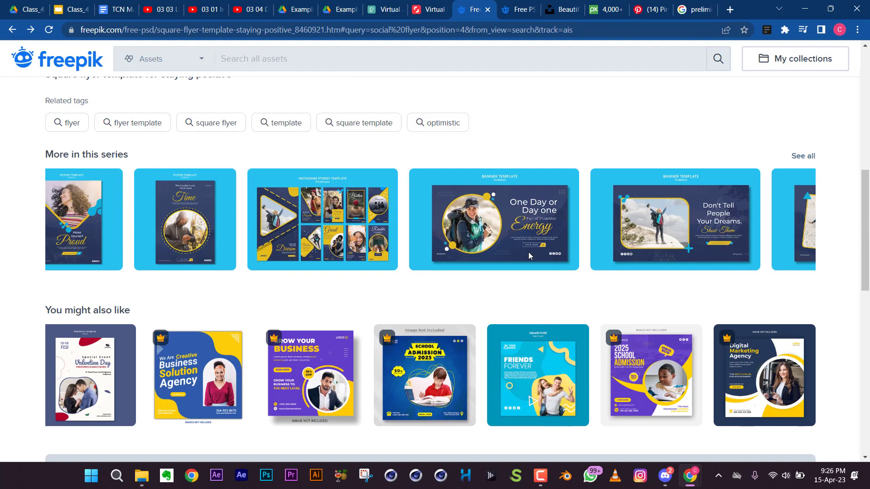
Open the "One Day or Day one" horizontal banner template from the series and examine it with its related designs.
click(520, 222)
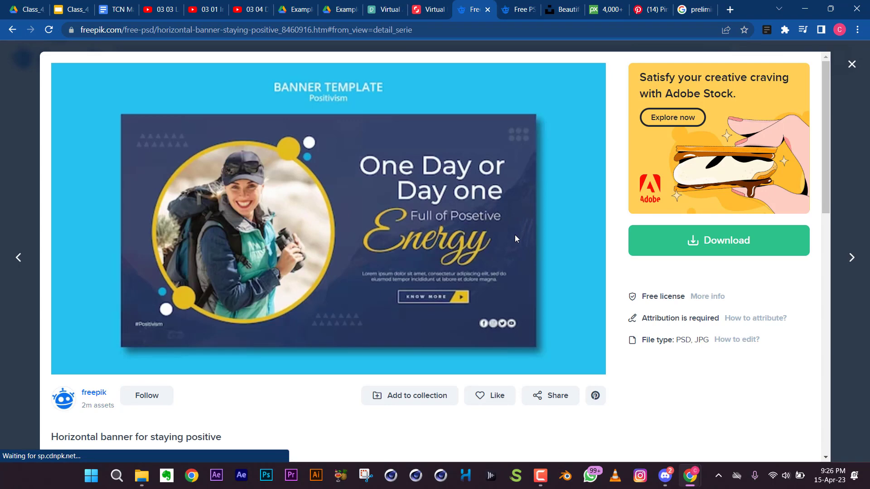
scroll(515, 234, down, 3)
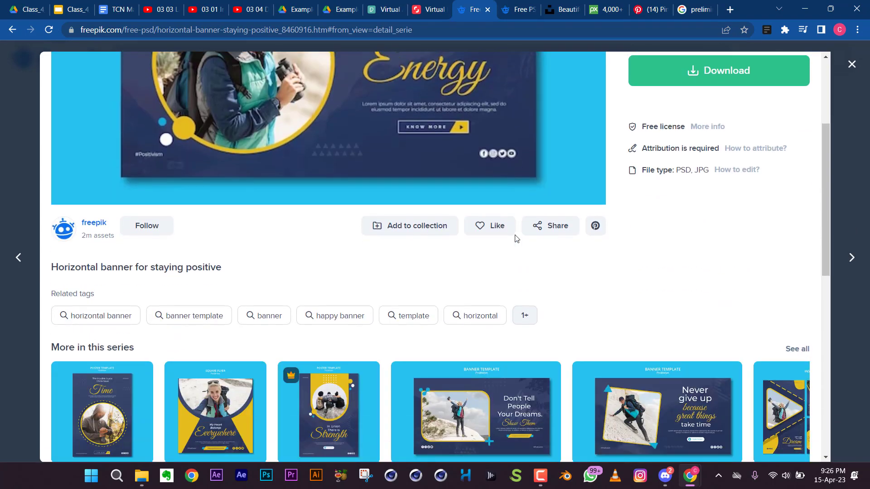
scroll(514, 234, down, 2)
scroll(515, 235, up, 3)
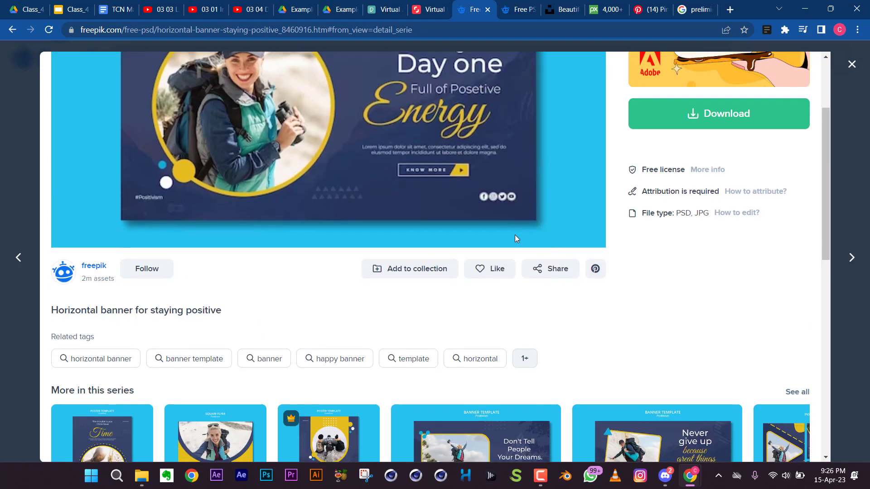
scroll(515, 235, down, 5)
scroll(514, 235, down, 3)
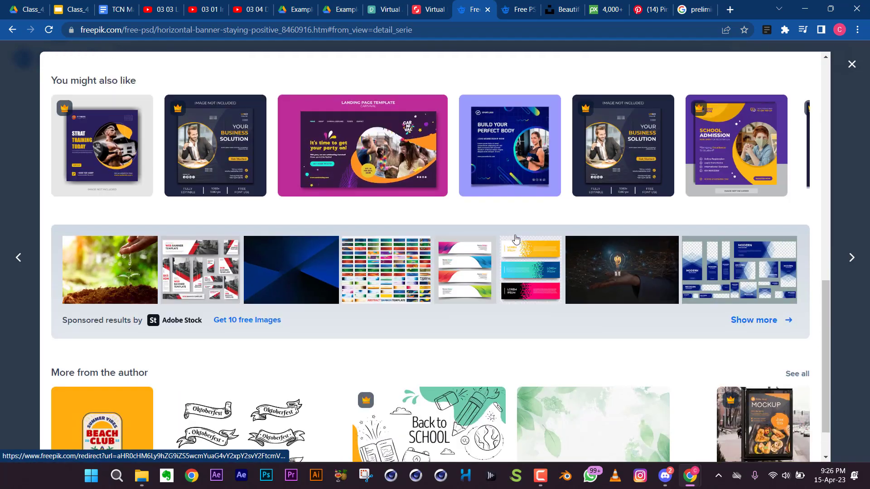
scroll(515, 238, up, 10)
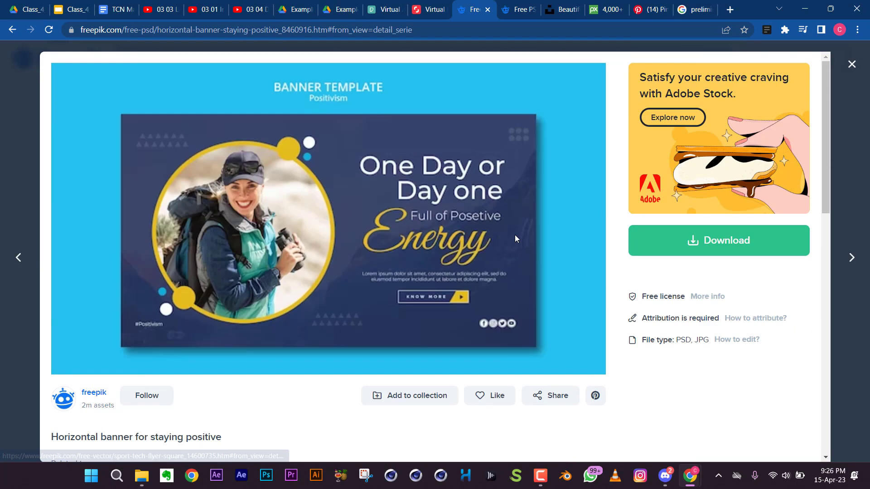
Download the free banner template as horizontal-banner-staying-positive.zip to the Compressed downloads folder, and return to the banner's page.
click(730, 241)
click(688, 399)
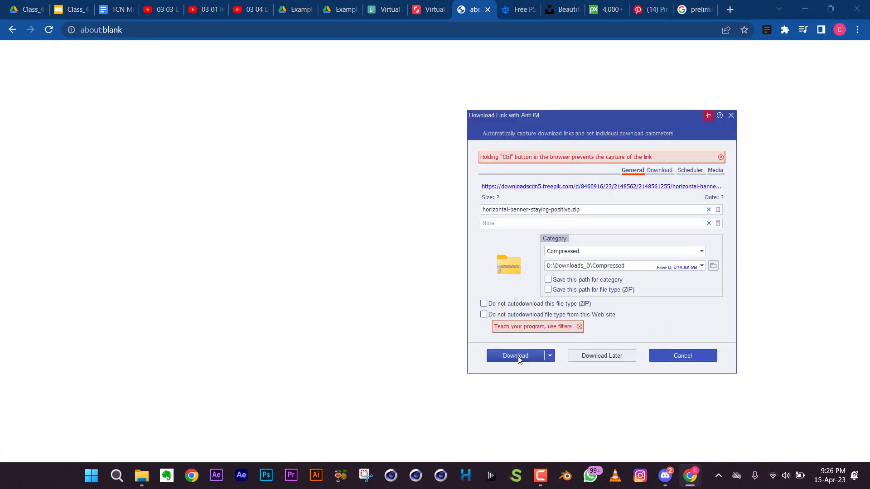
click(517, 356)
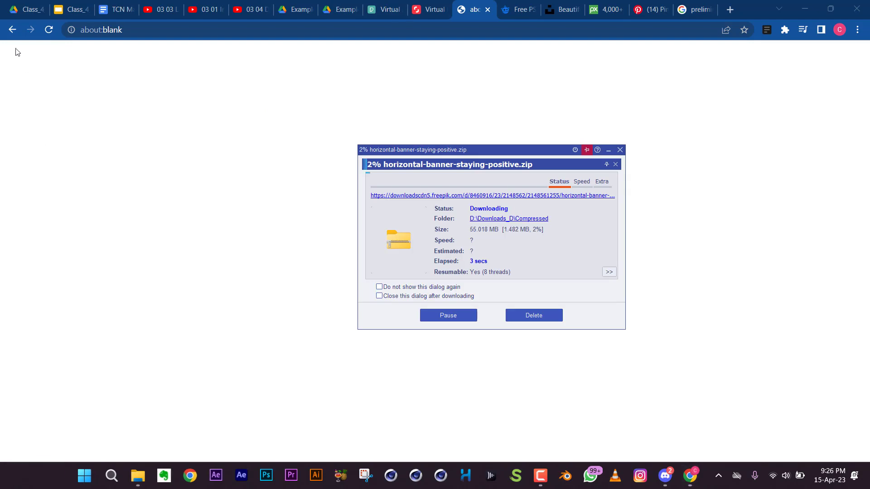
click(10, 30)
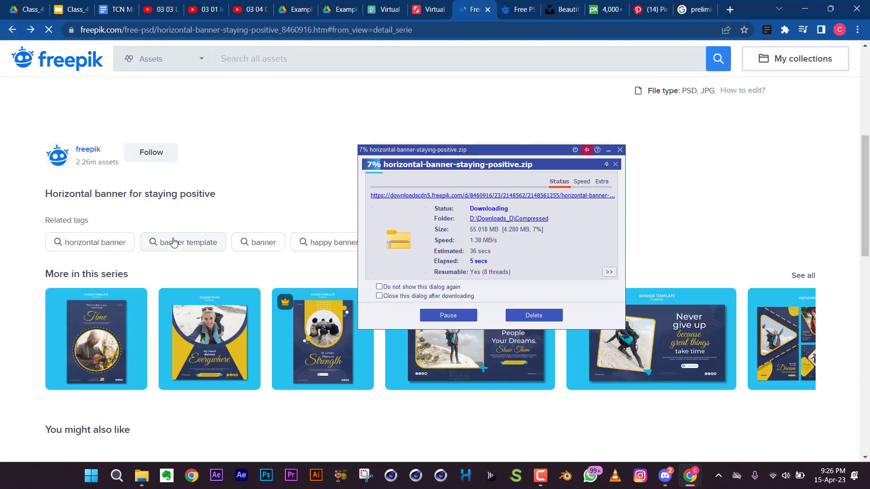
click(608, 149)
Restrict the Freepik asset search to PSD files.
scroll(199, 243, up, 6)
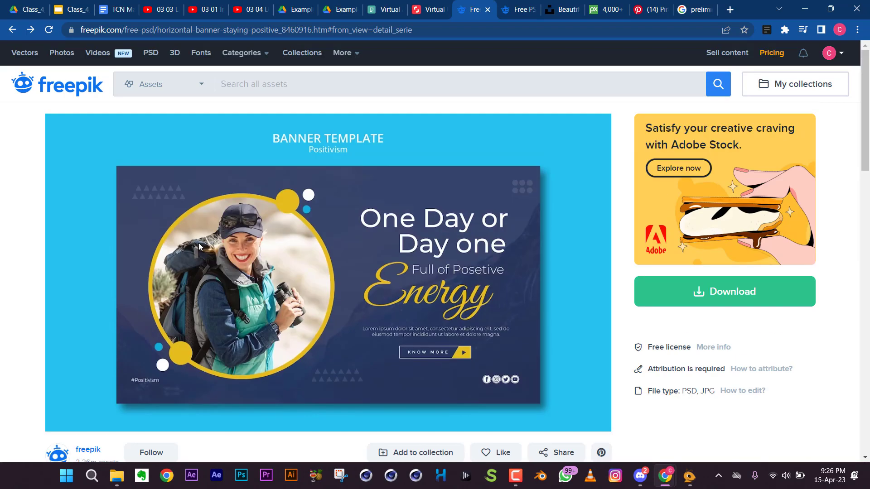
click(203, 89)
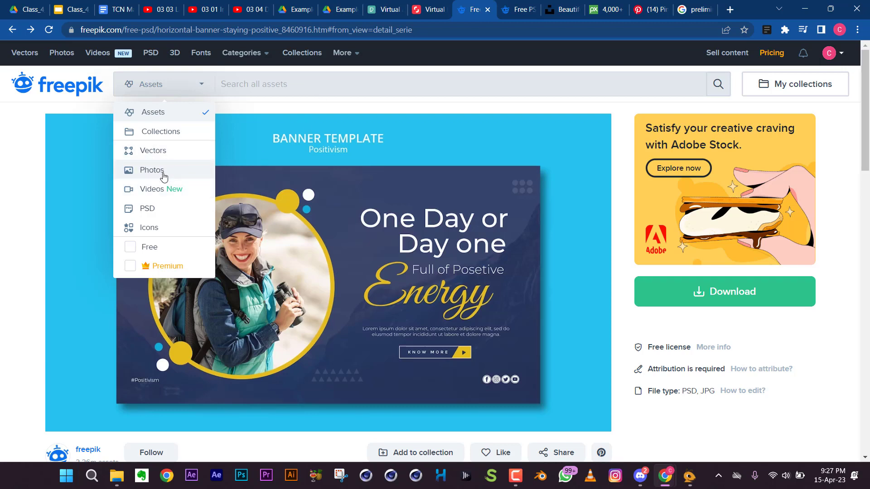
click(161, 217)
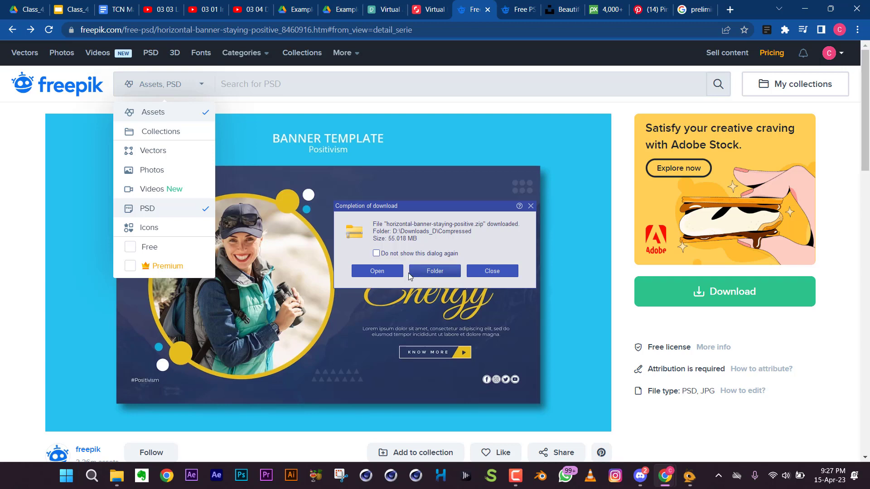
Open the Compressed downloads folder holding the banner archive and arrange its window beside the Class _ 4_ Designing A Flyer folder window.
click(445, 272)
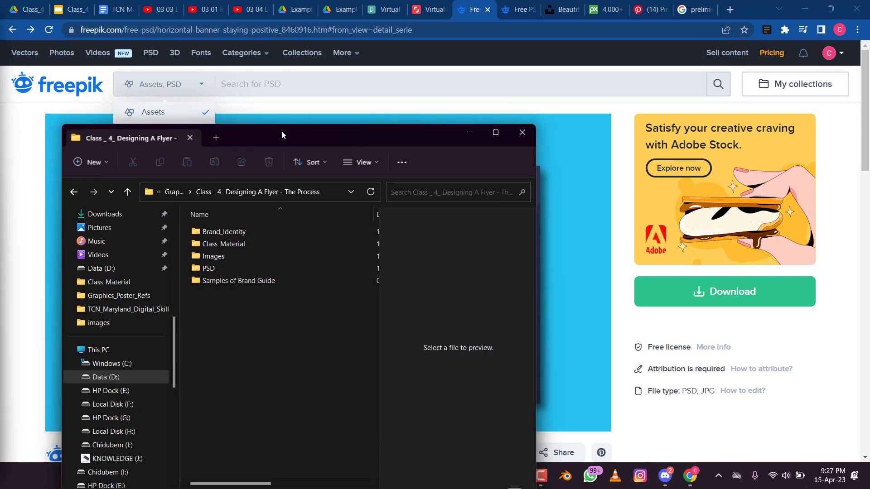
drag(281, 132, 505, 119)
drag(1, 203, 630, 128)
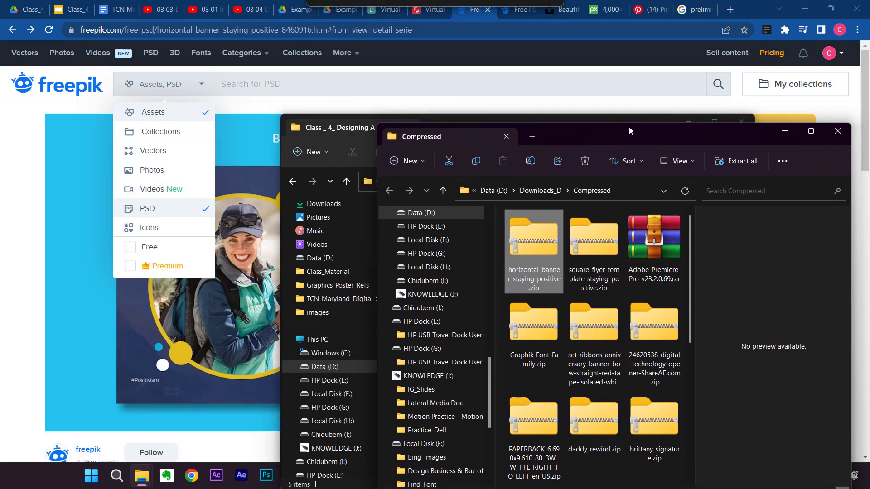
click(599, 241)
click(543, 240)
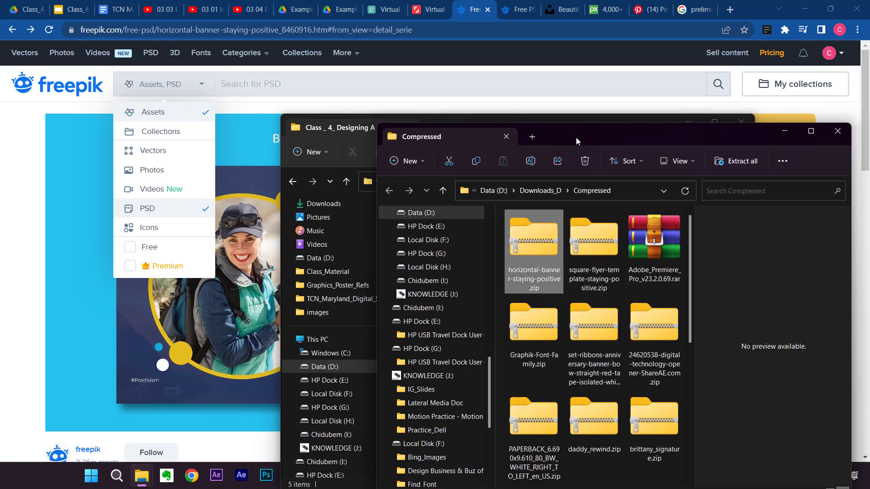
drag(576, 138, 603, 127)
click(344, 126)
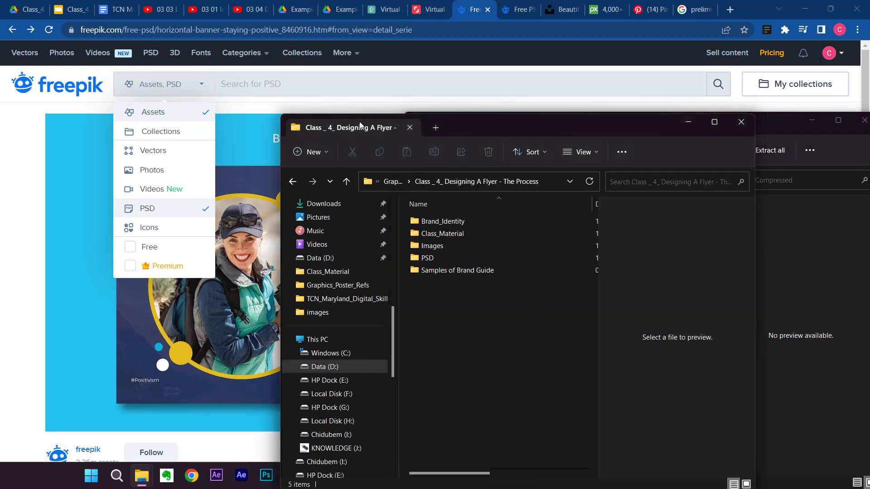
drag(475, 120, 269, 108)
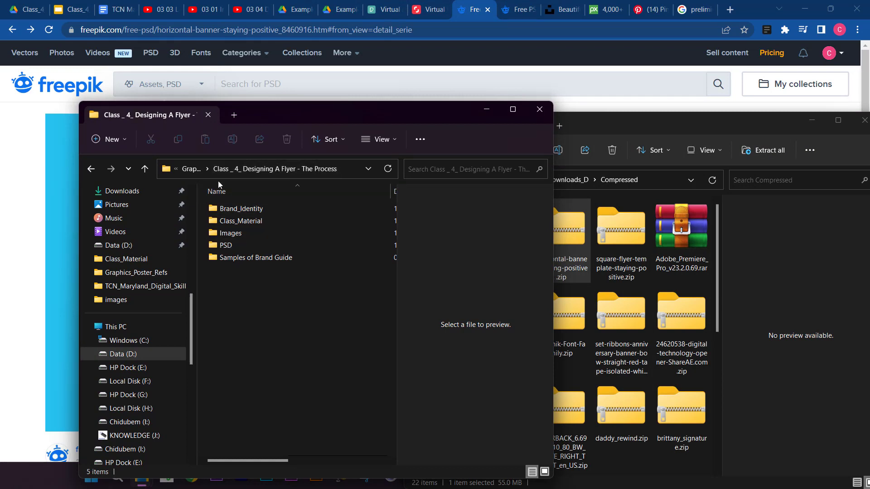
Open the PSD folder inside Class _ 4_ Designing A Flyer - The Process, within Graphic Design Class.
click(198, 173)
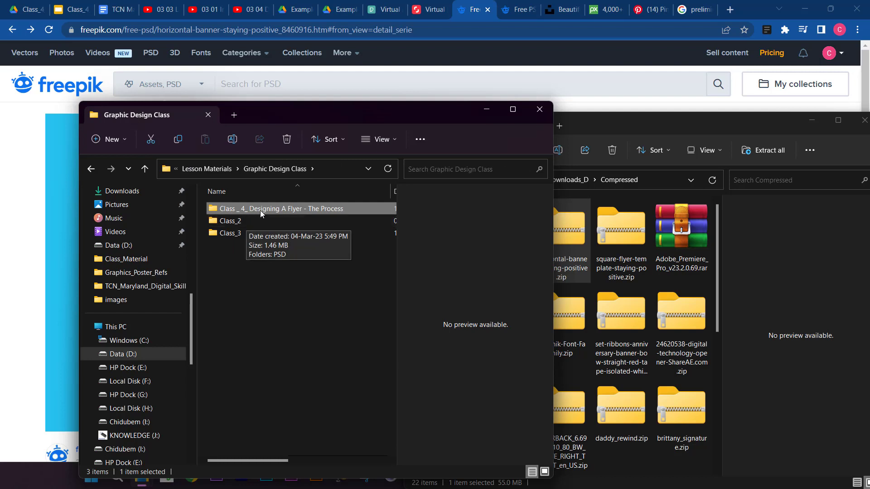
double_click(274, 209)
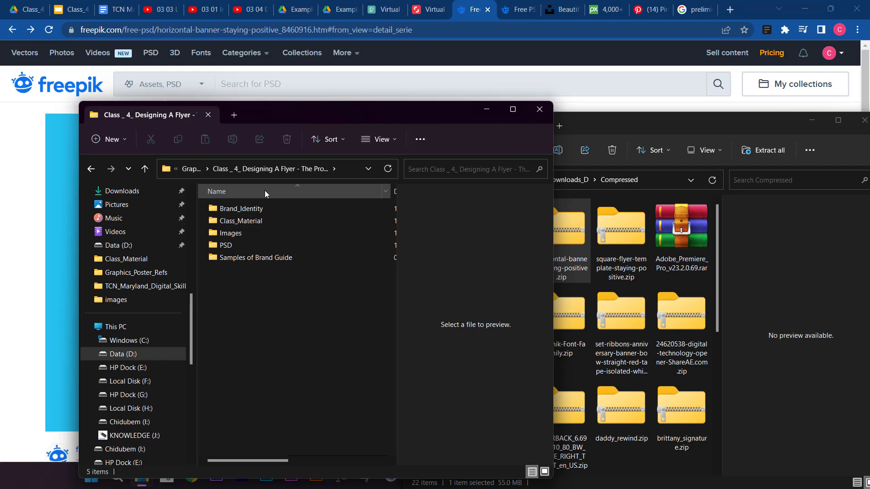
double_click(248, 244)
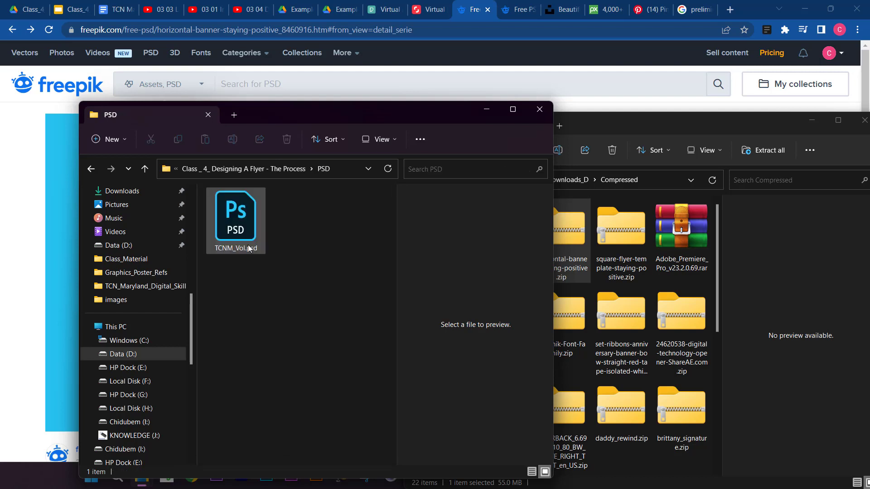
Move horizontal-banner-staying-positive.zip and square-flyer-template-staying-positive.zip from the Compressed downloads folder into the class PSD folder.
click(670, 121)
click(615, 230)
ctrl+click(580, 230)
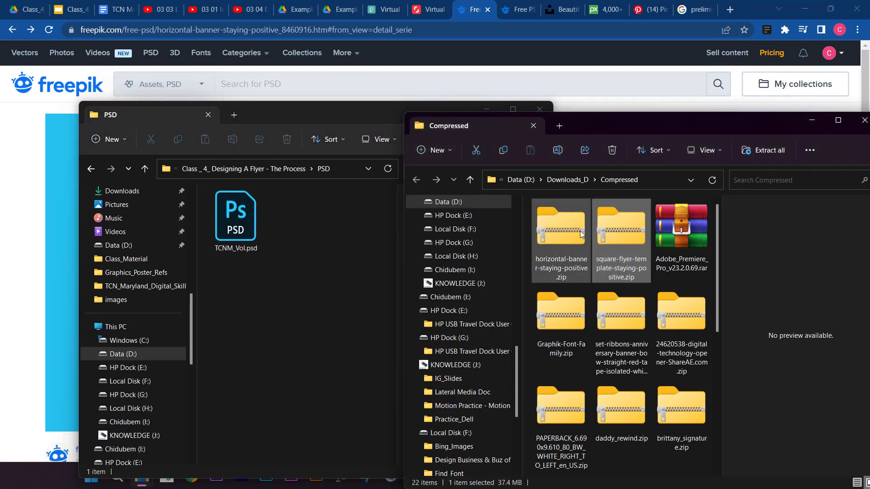
drag(578, 231, 334, 279)
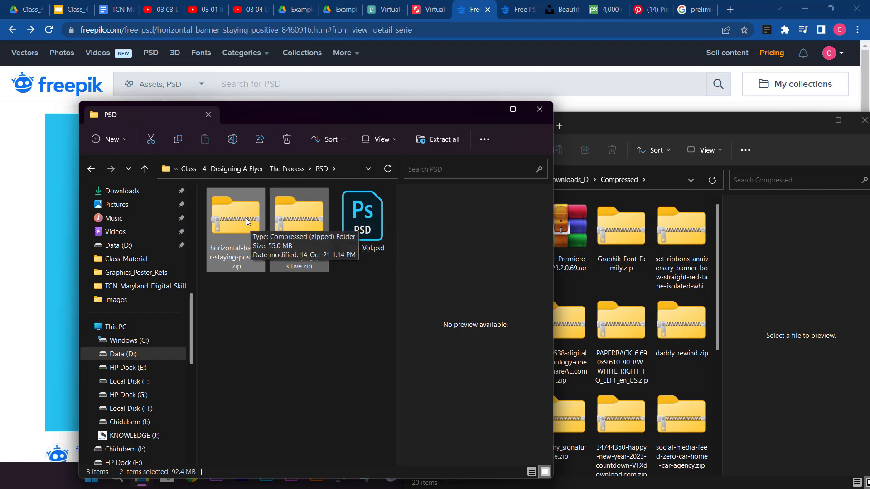
Extract both template archives in the PSD folder, each to its own separate folder.
right_click(229, 211)
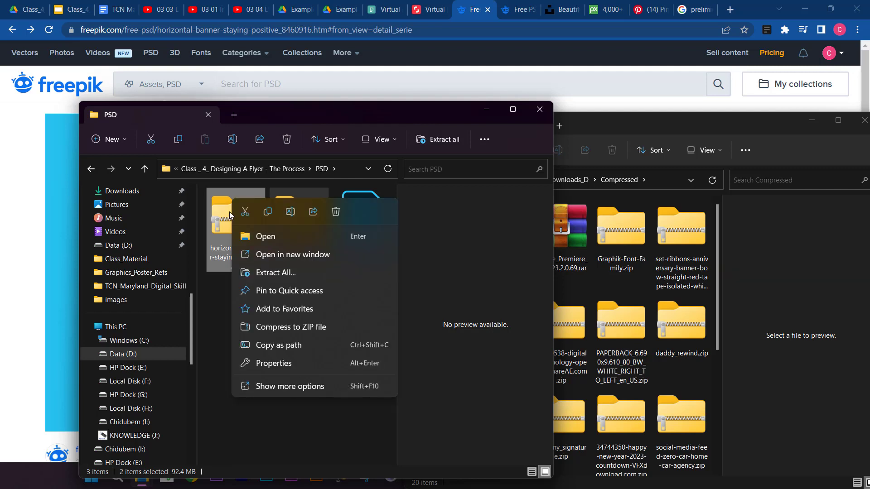
click(279, 386)
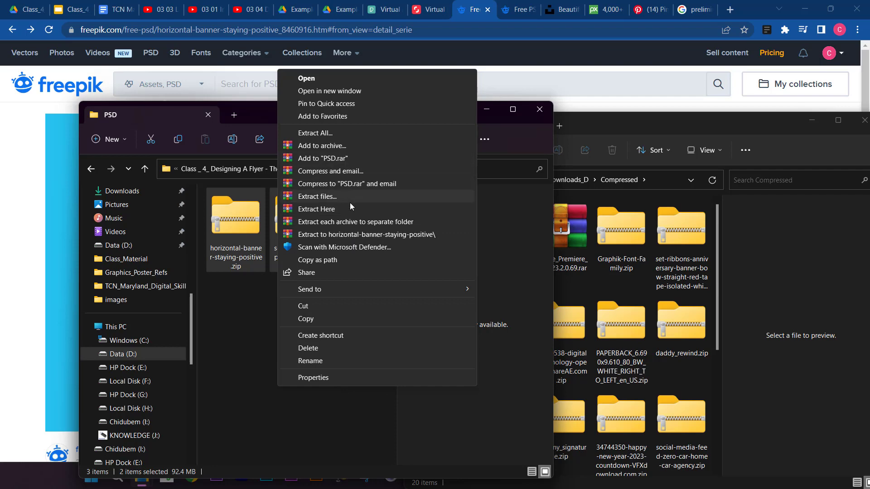
click(352, 222)
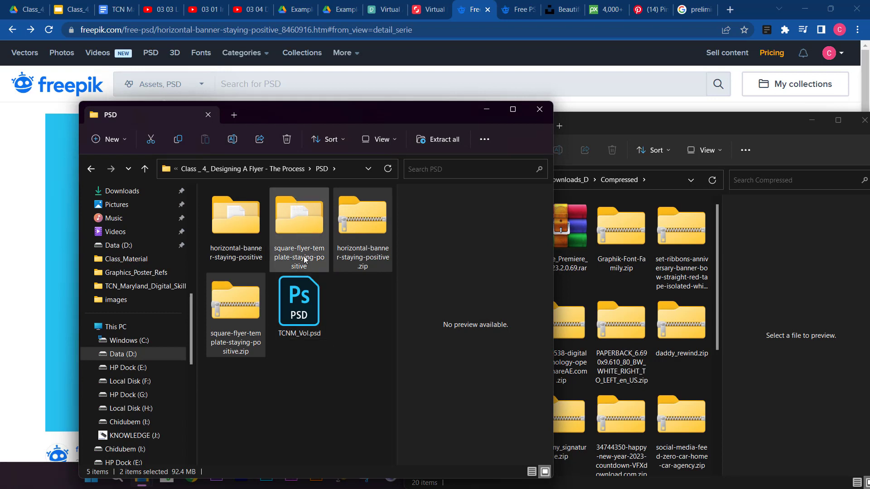
Open the extracted square-flyer-template-staying-positive folder, select its PSD file 3882923.psd and maximize the window.
double_click(282, 263)
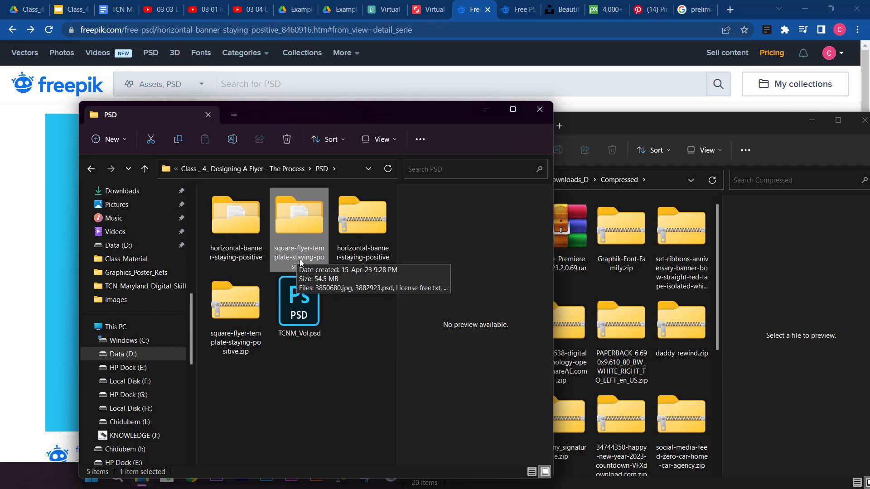
click(241, 247)
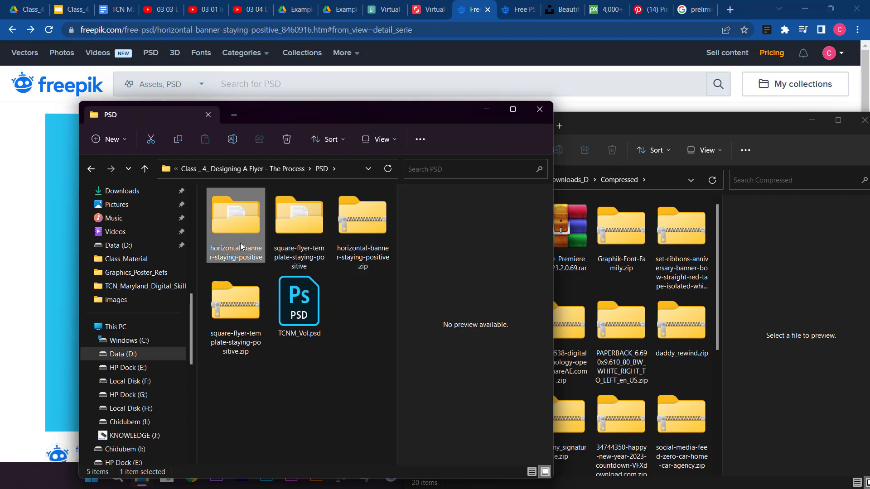
click(290, 231)
double_click(295, 227)
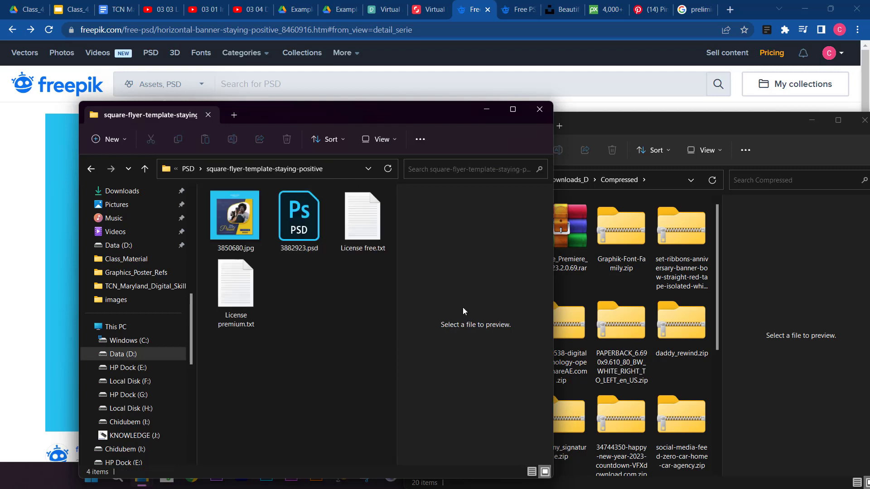
click(307, 225)
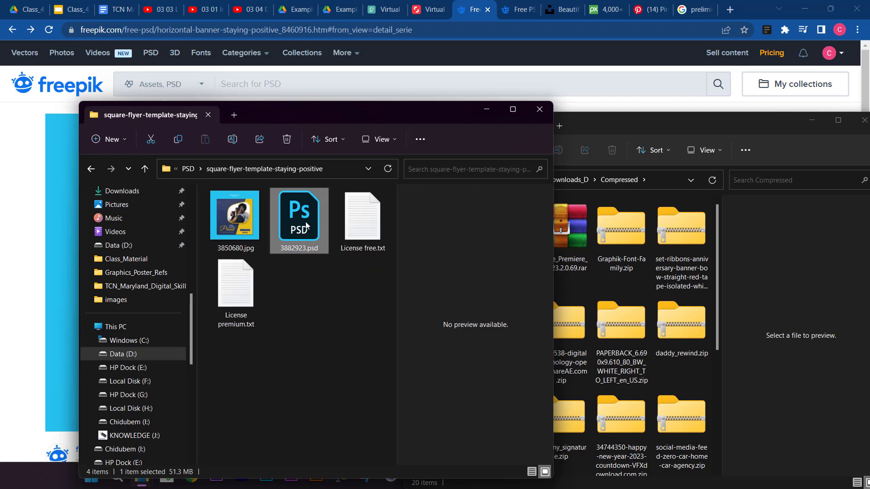
double_click(373, 113)
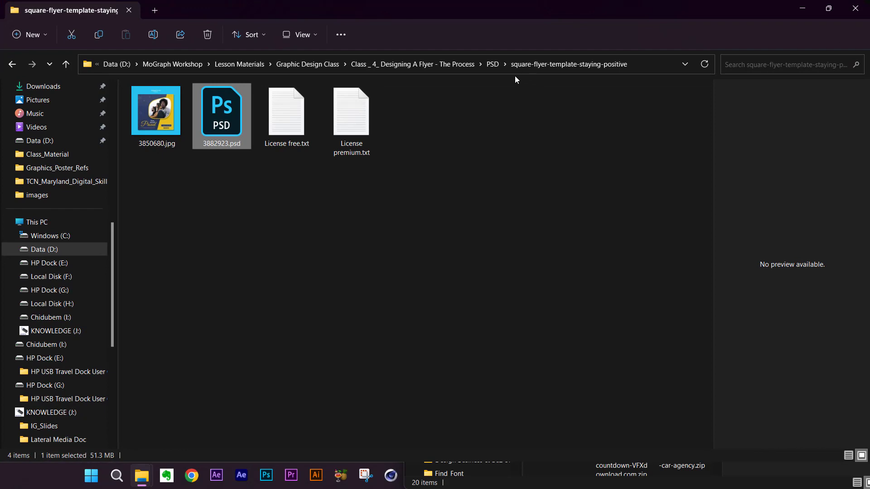
Return to the PSD folder and copy the text "staying-positive" from the square flyer folder's name, leaving that name unchanged.
click(492, 64)
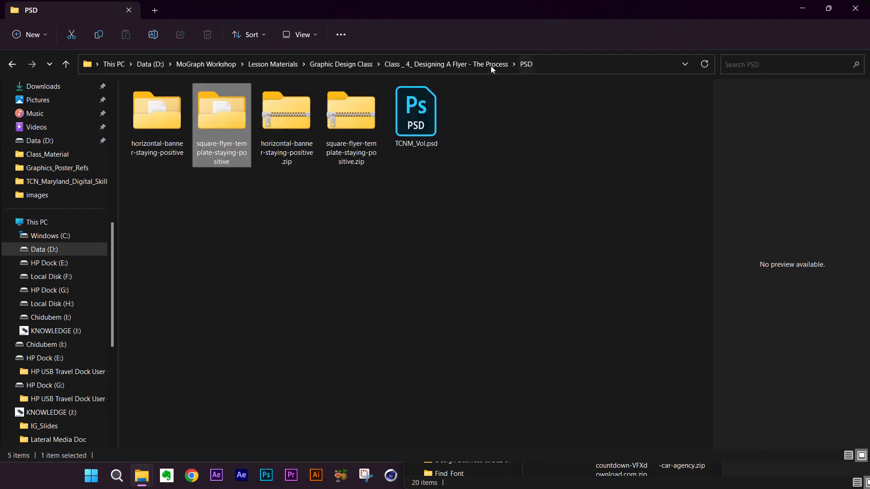
click(227, 151)
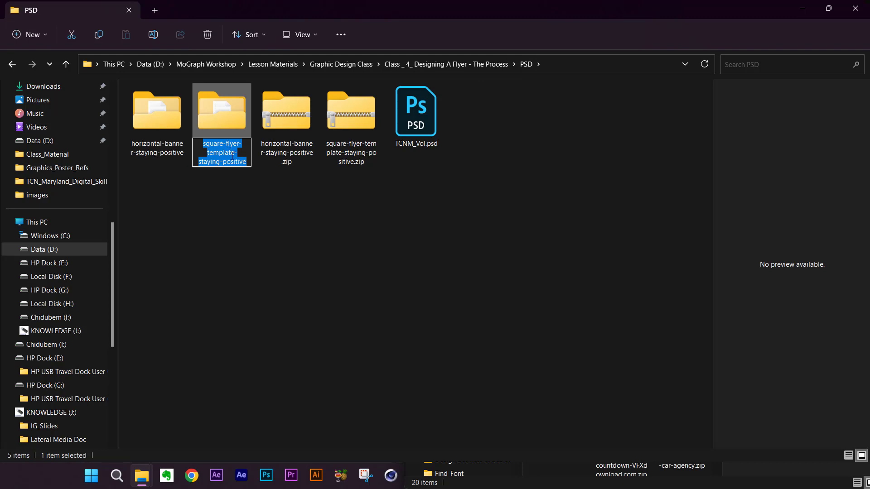
click(199, 161)
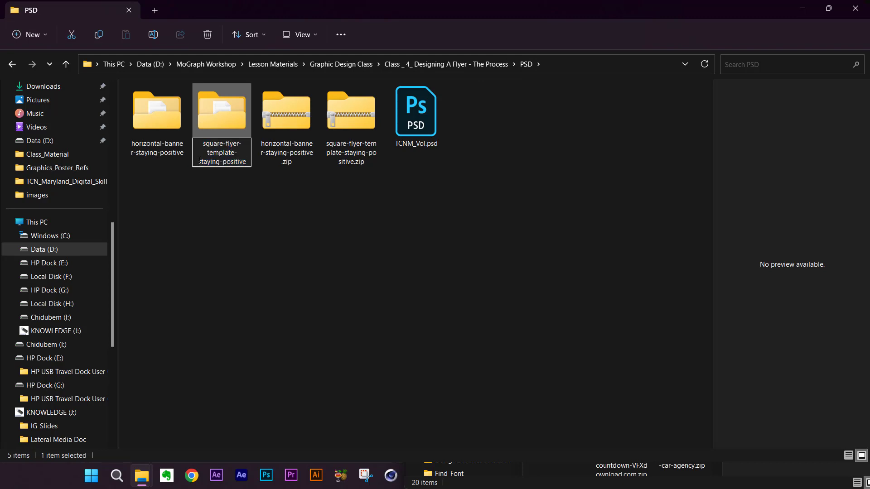
drag(199, 161, 247, 162)
key(ctrl+c)
click(254, 200)
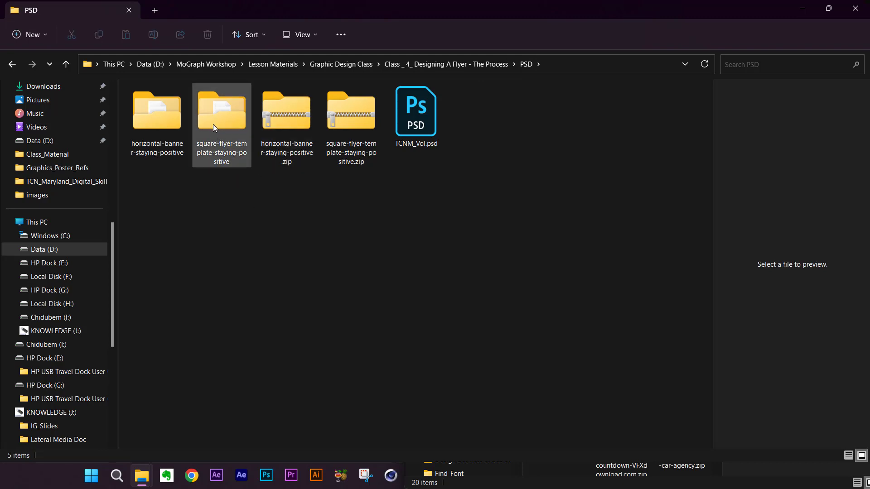
Rename the square flyer folder's preview image 3850680.jpg as staying-positive.jpg.
double_click(213, 125)
click(163, 140)
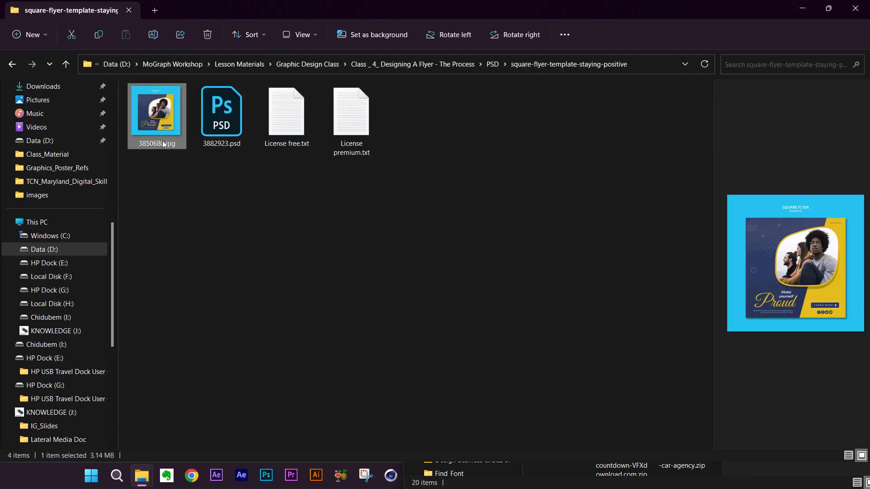
click(162, 141)
key(ctrl+v)
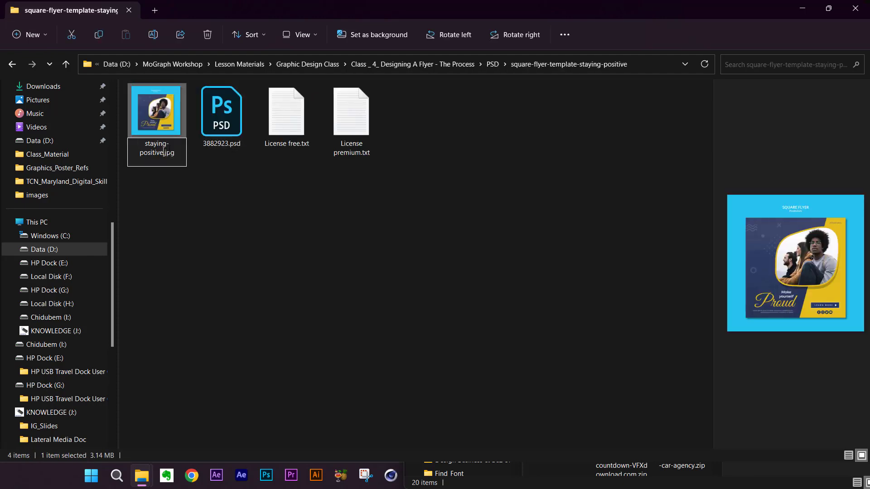
click(189, 204)
click(365, 117)
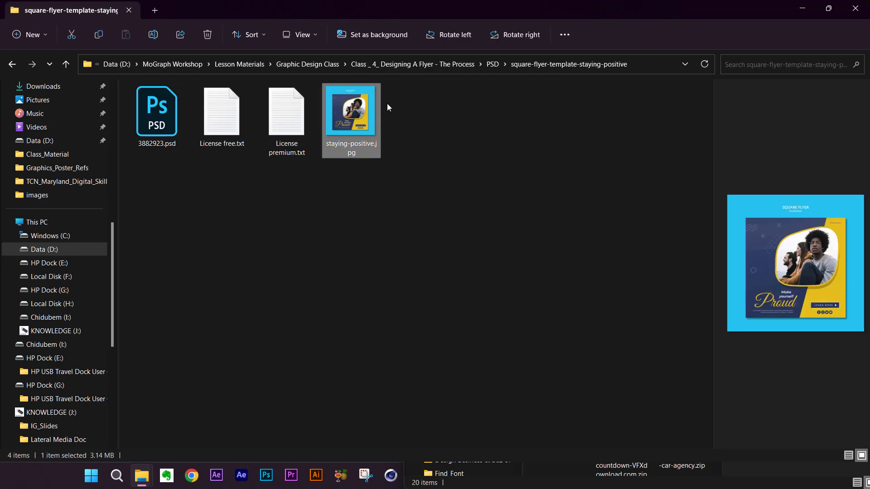
Rename the square flyer's Photoshop file 3882923.psd as staying-positive.psd.
click(162, 139)
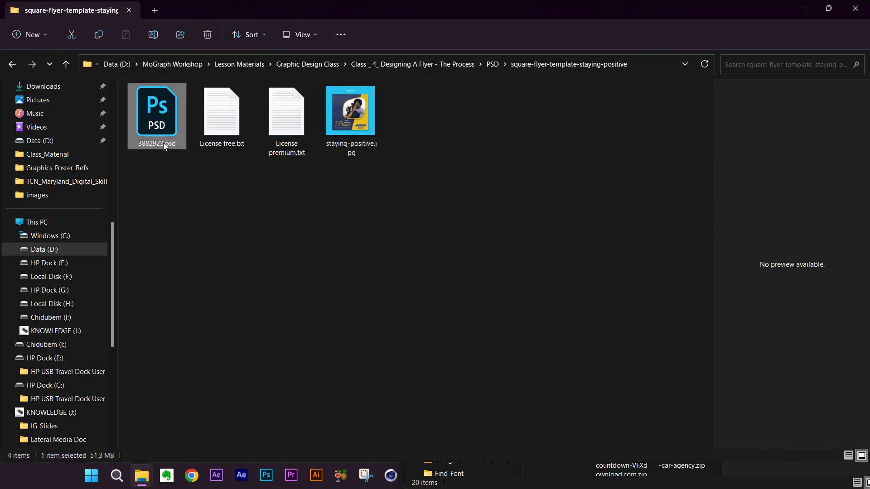
click(162, 143)
key(ctrl+v)
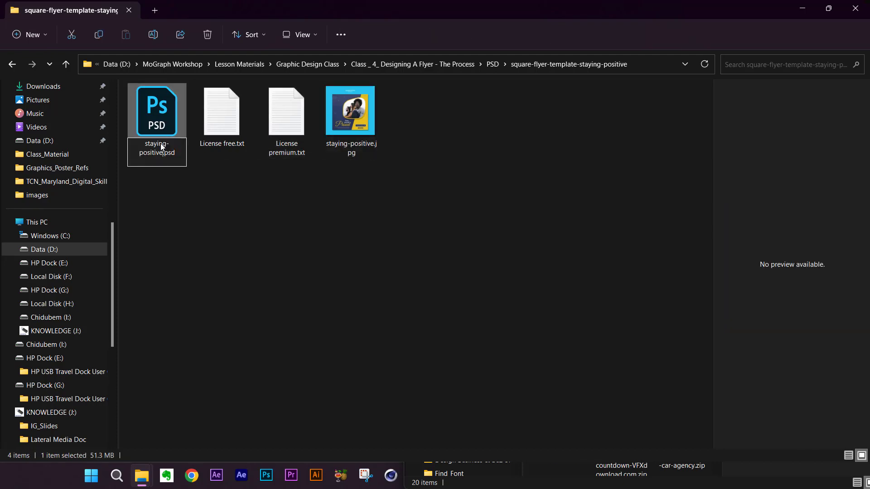
key(Return)
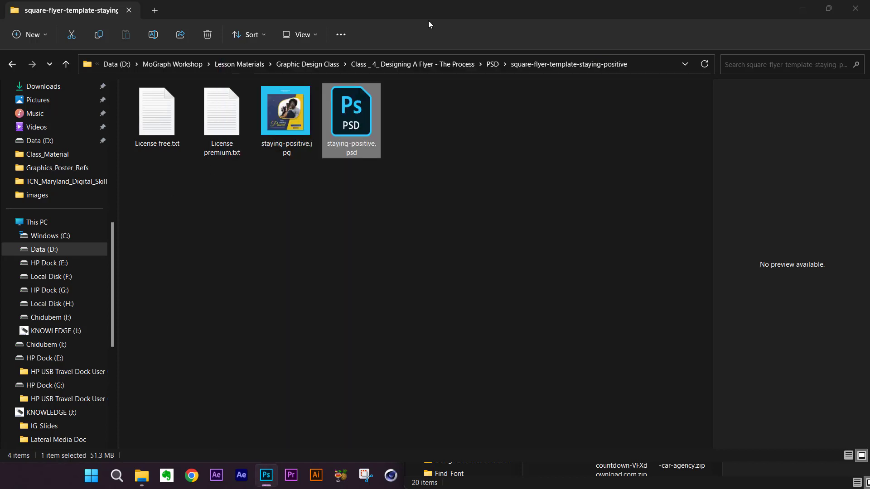
click(432, 18)
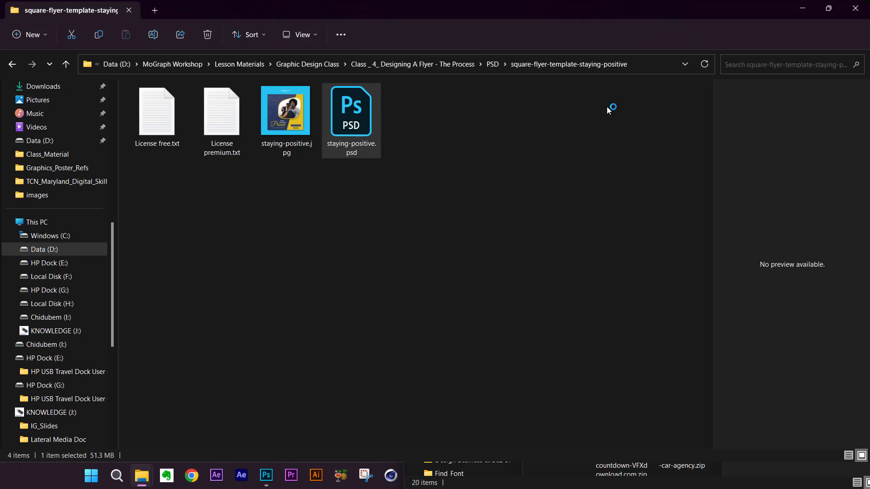
Return to the PSD folder and copy the text "staying-positive" from the horizontal banner folder's name without renaming the folder.
click(494, 64)
click(161, 148)
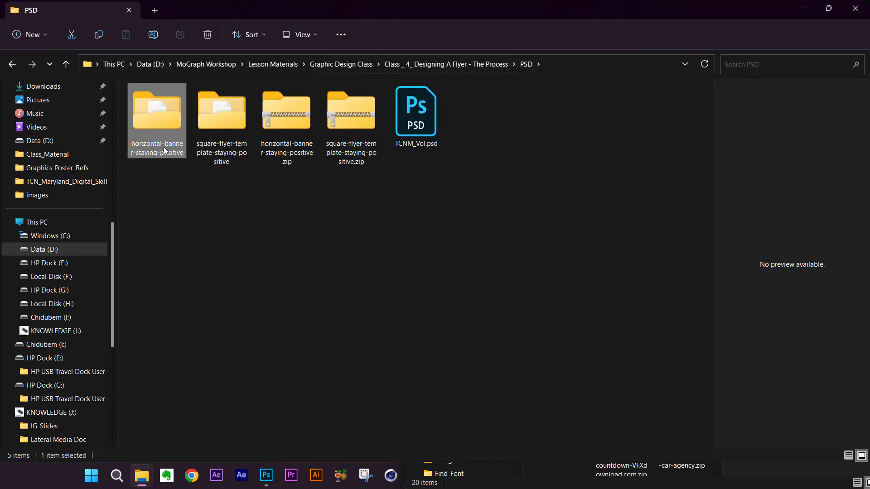
click(165, 151)
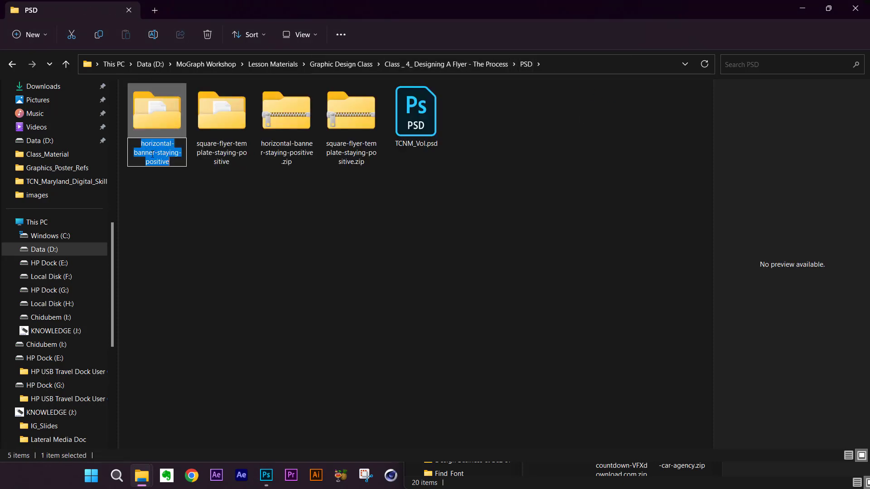
click(158, 153)
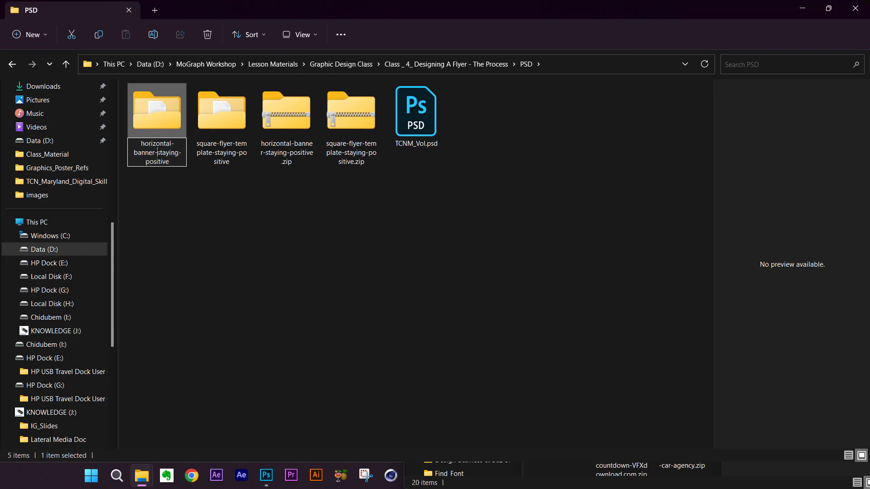
drag(158, 153, 175, 164)
key(ctrl+c)
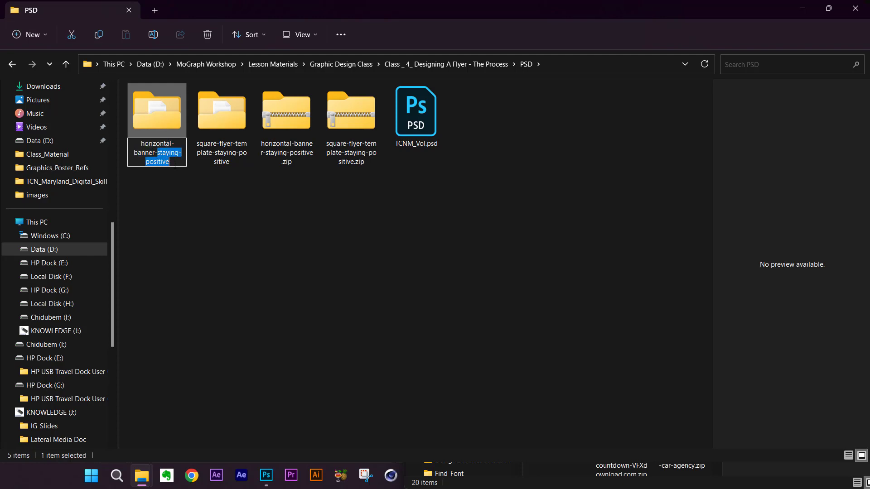
click(186, 189)
Open the horizontal banner folder and rename its Photoshop file 3879024.psd as staying-positive.psd.
double_click(157, 110)
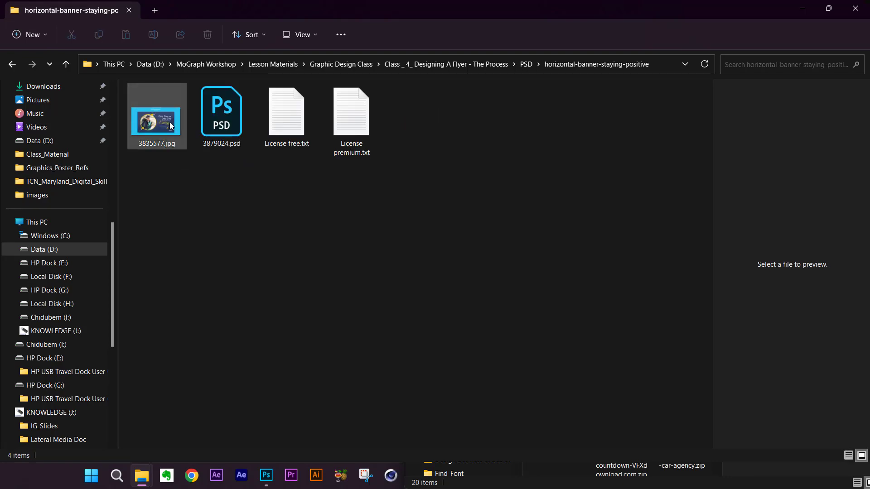
click(225, 145)
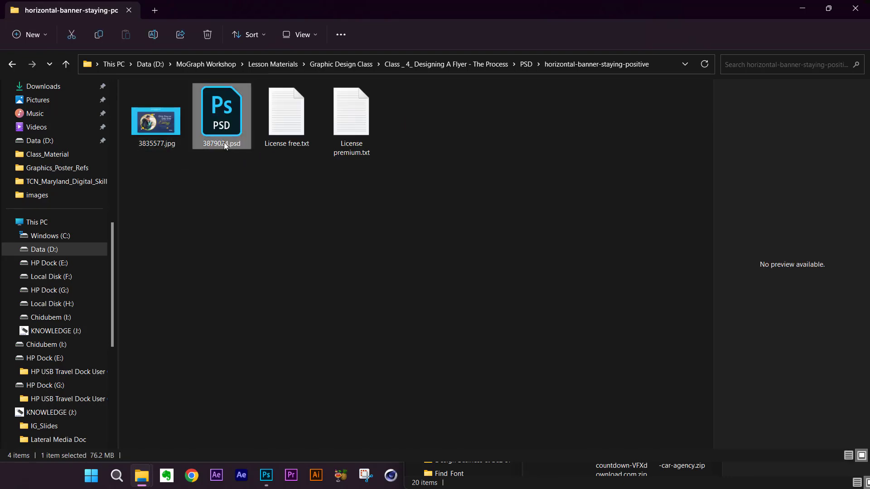
click(225, 145)
key(ctrl+v)
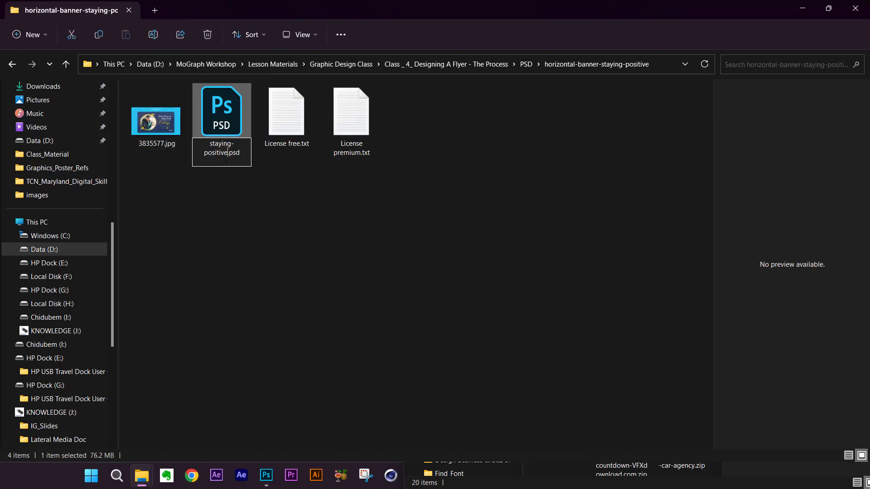
key(Return)
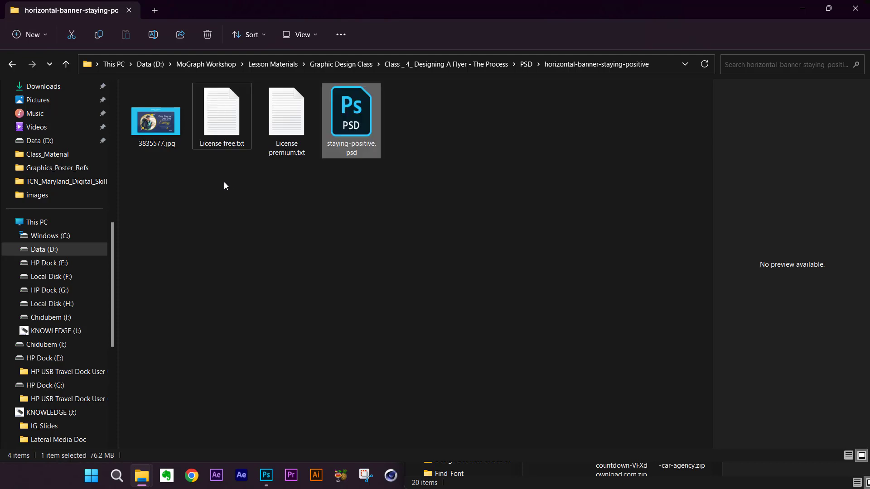
Rename the horizontal banner's preview image 3835577.jpg as staying-positive_B_.jpg.
click(163, 148)
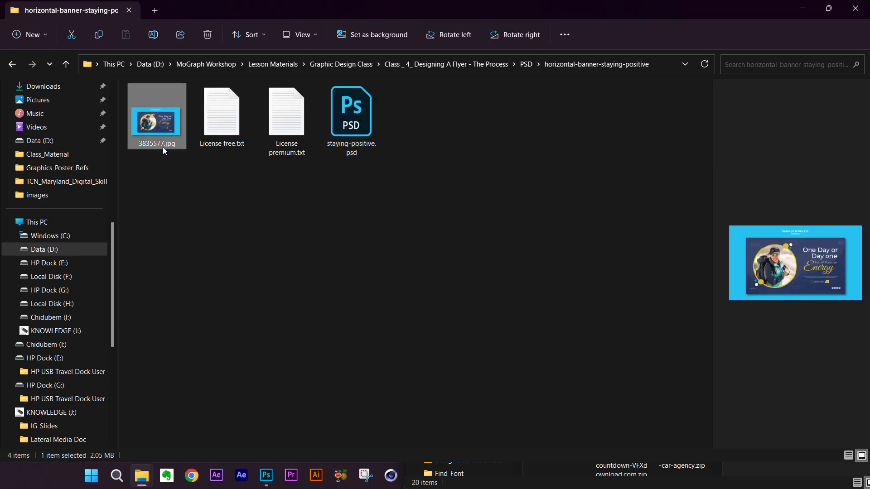
click(162, 147)
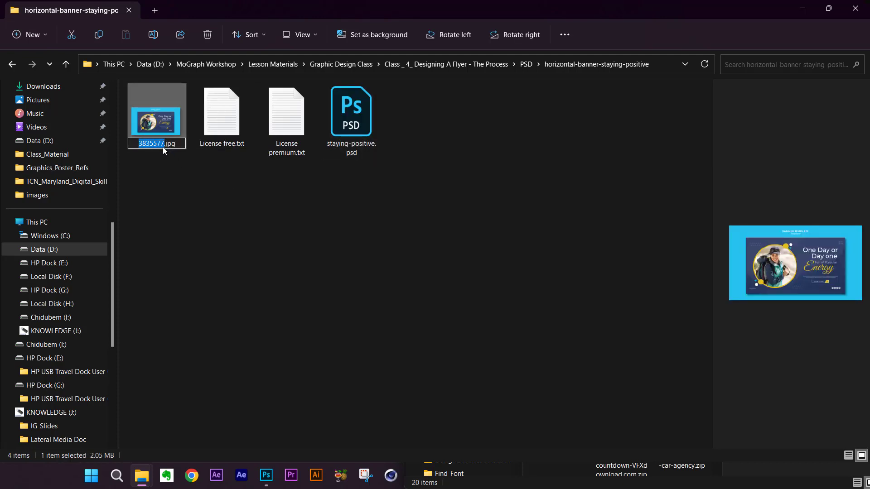
key(ctrl+v)
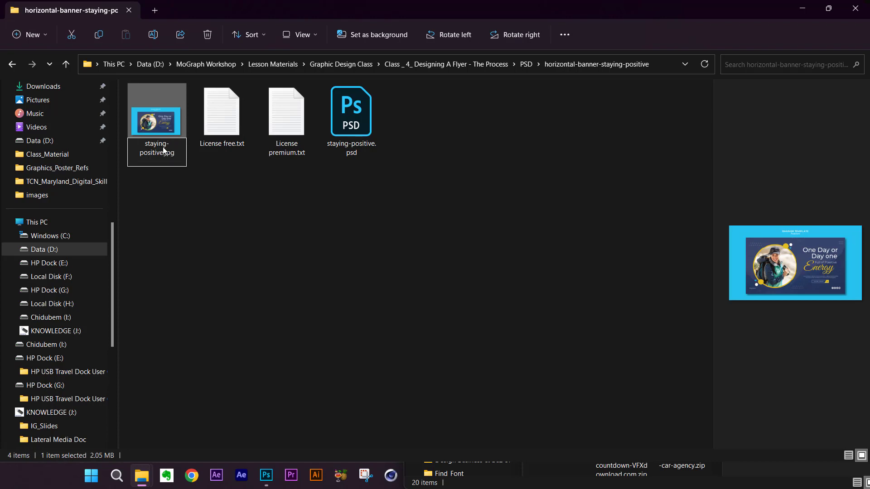
text(_1)
text(_)
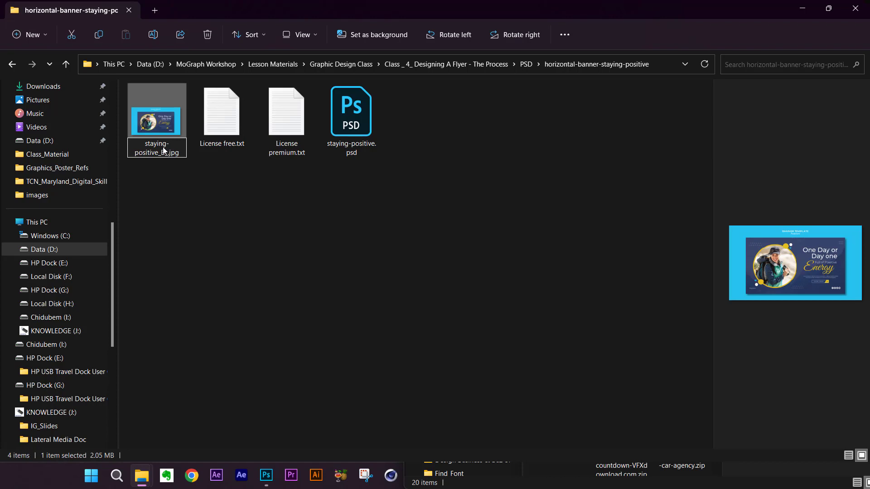
key(Return)
Add the suffix _B to the horizontal banner's Photoshop file name, making it staying-positive_B.psd.
click(273, 152)
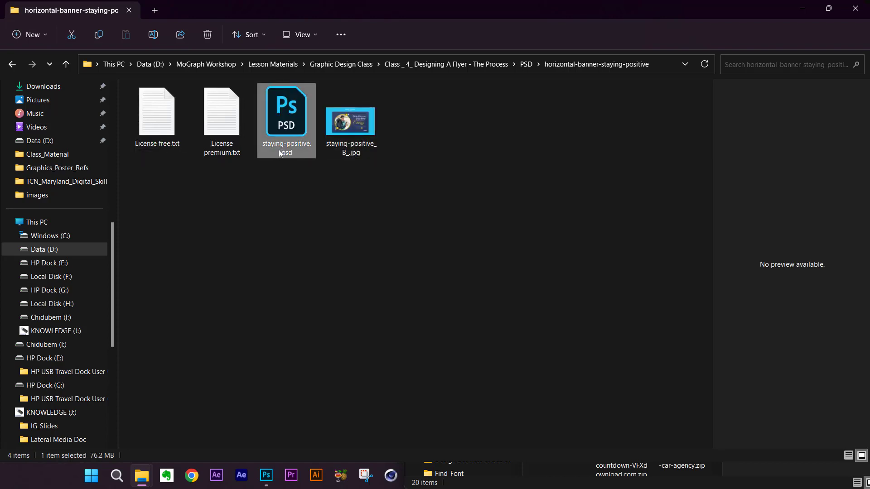
click(278, 149)
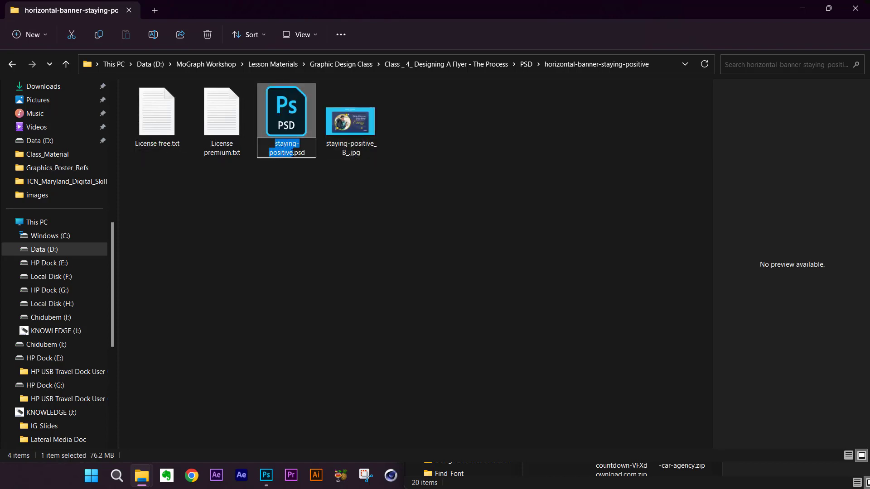
click(292, 153)
text(_B)
key(Return)
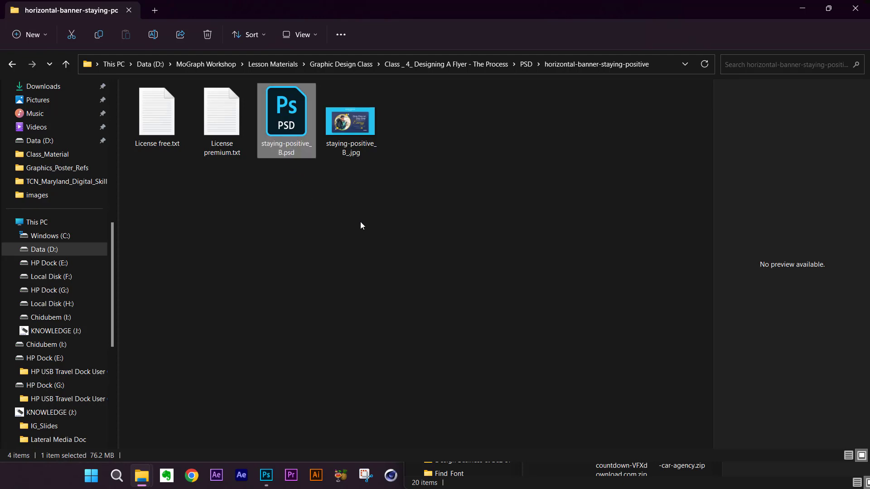
Open the staying-positive template in Photoshop and update its text layers for vector-based output.
key(Return)
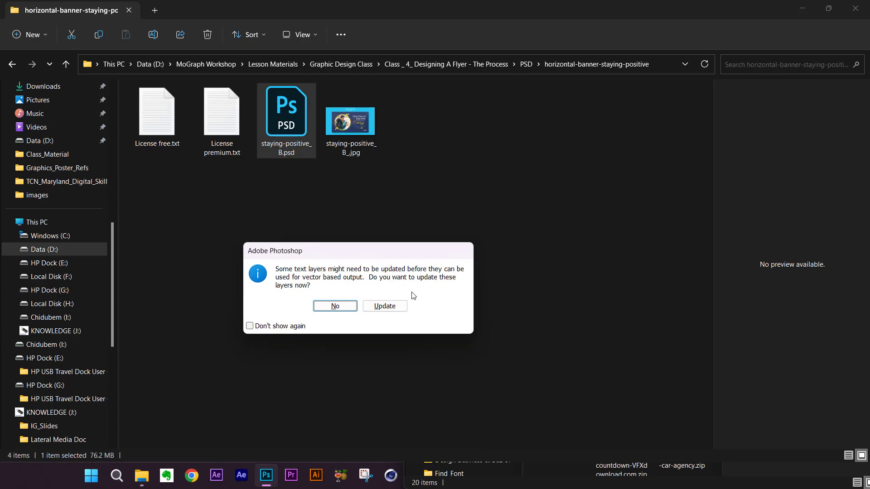
drag(344, 256, 381, 258)
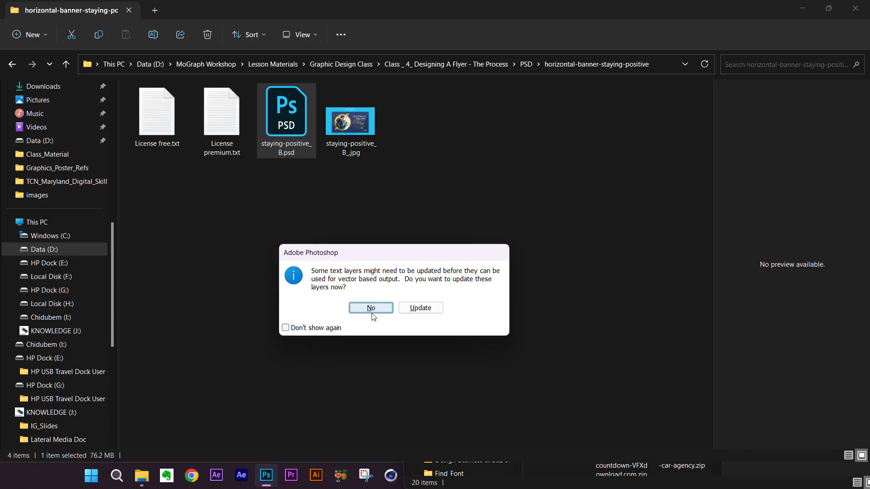
click(430, 313)
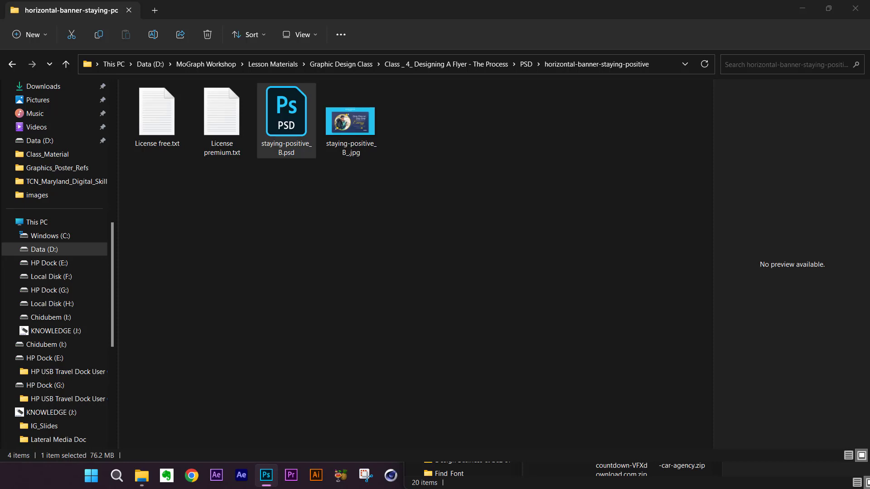
drag(869, 86, 321, 3)
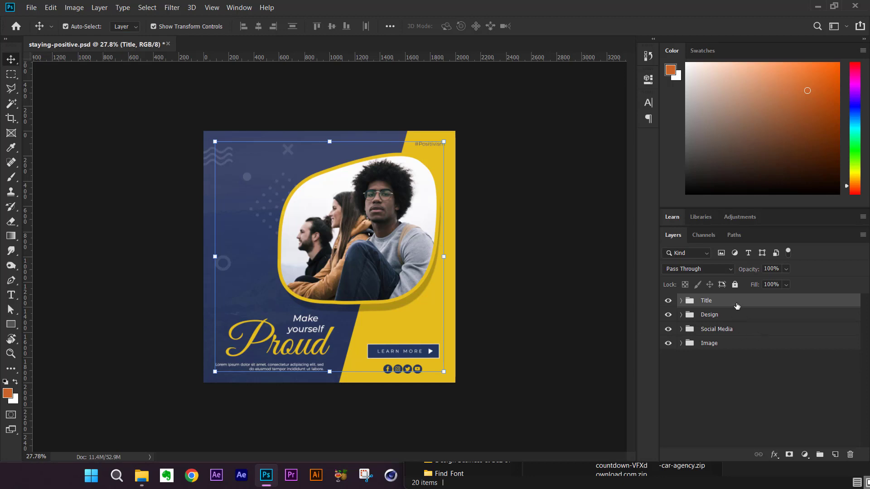
Examine what the Title, Design, Social Media and Image layer groups contain, toggling the Title group's visibility off and back on.
click(737, 319)
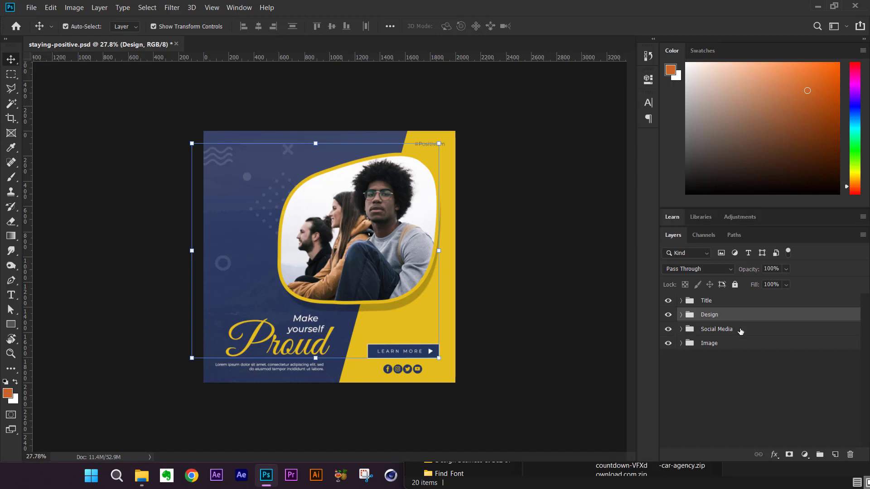
click(741, 331)
click(742, 346)
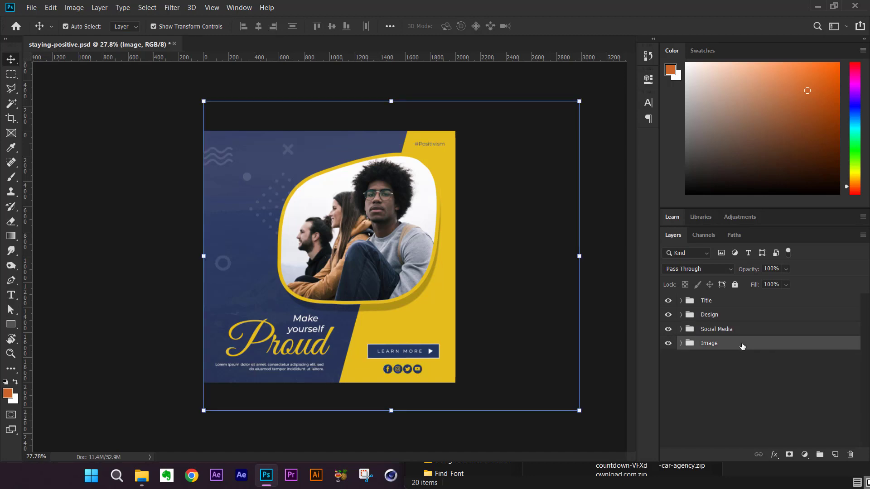
click(742, 308)
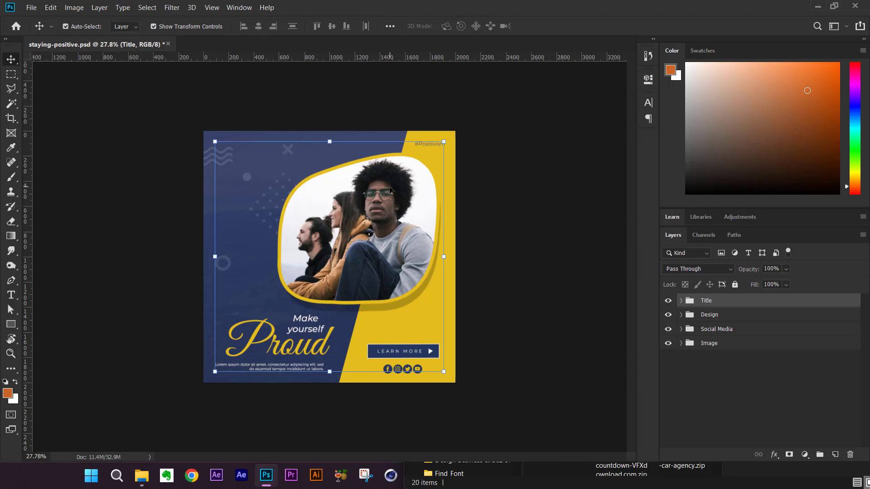
click(669, 302)
click(669, 302)
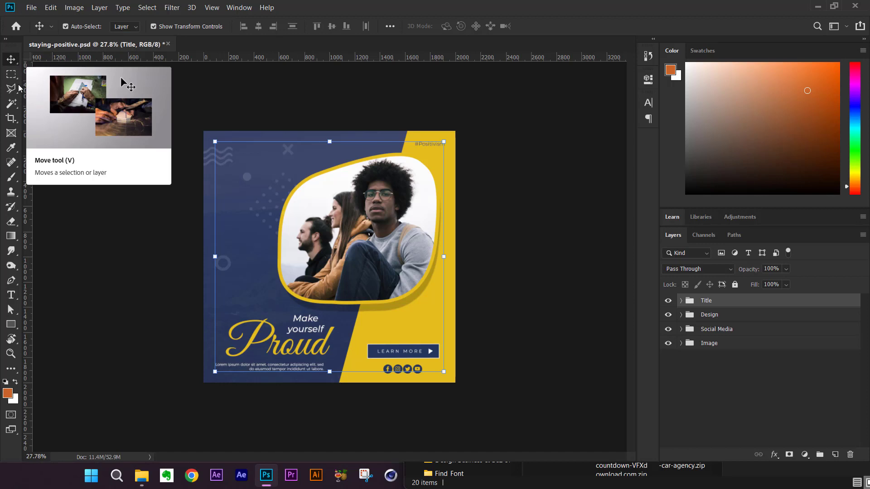
Use the Artboard tool to draw an artboard of about 2000 × 2000 px around the whole square flyer.
right_click(11, 61)
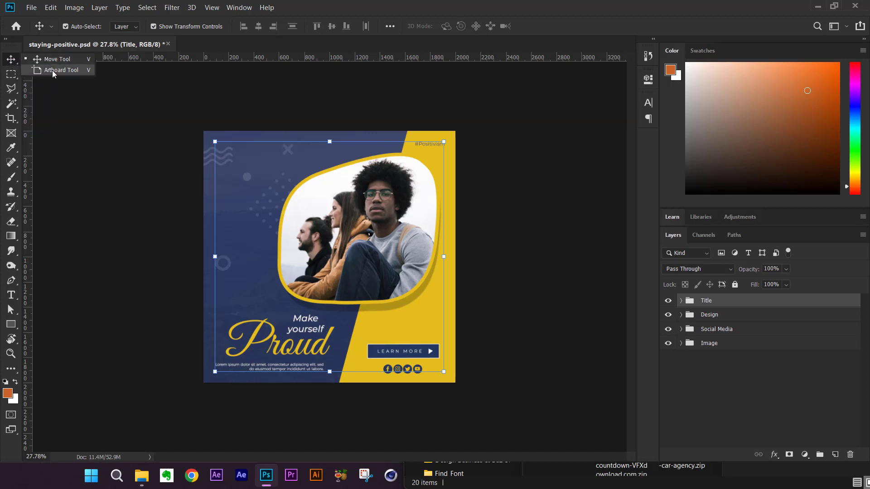
click(52, 70)
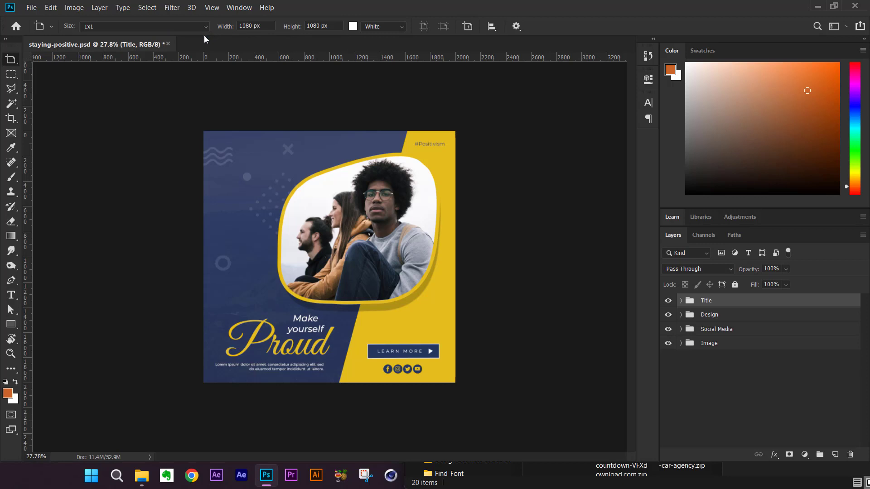
click(52, 26)
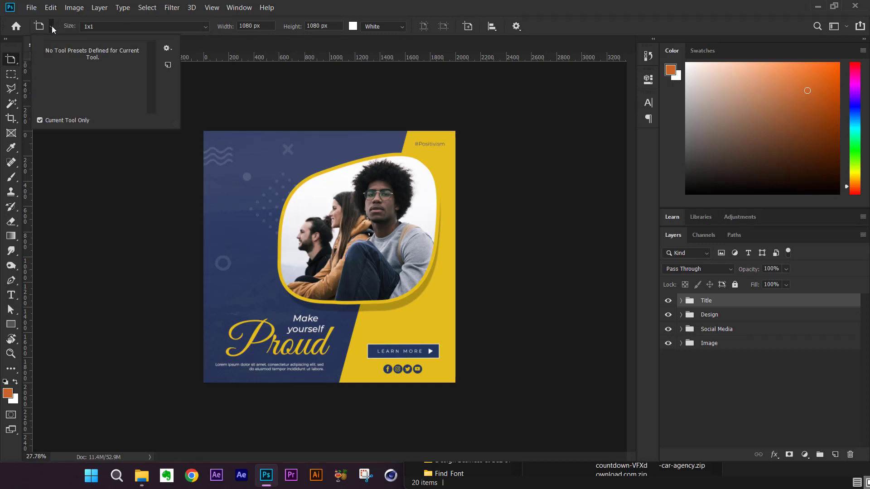
click(52, 26)
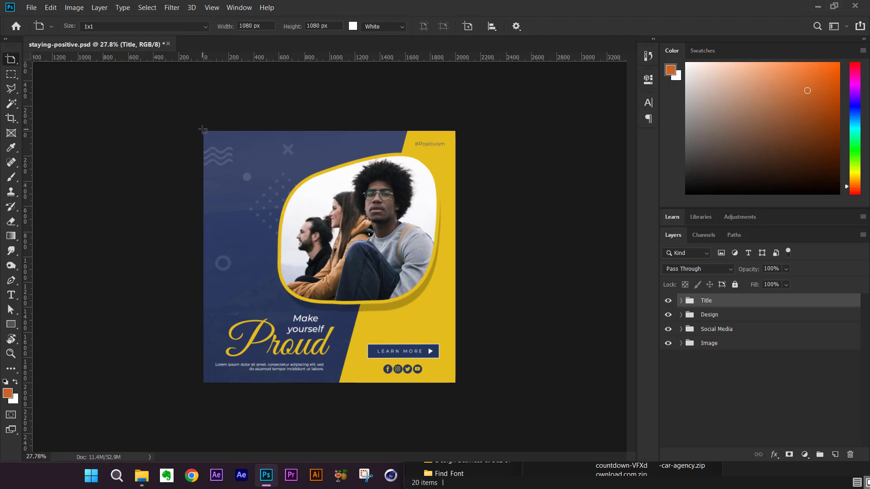
drag(202, 130, 455, 385)
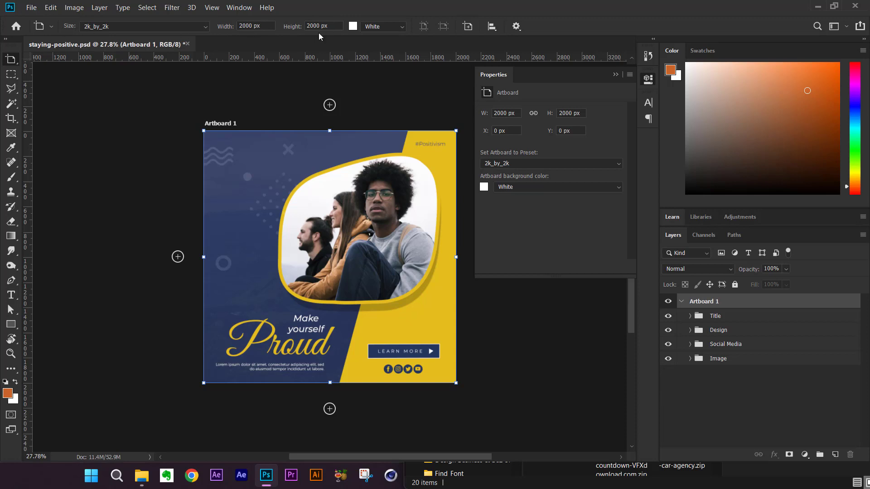
Change the artboard to the HD size preset, 1920 × 1080 px, and switch back to the Move tool.
click(205, 27)
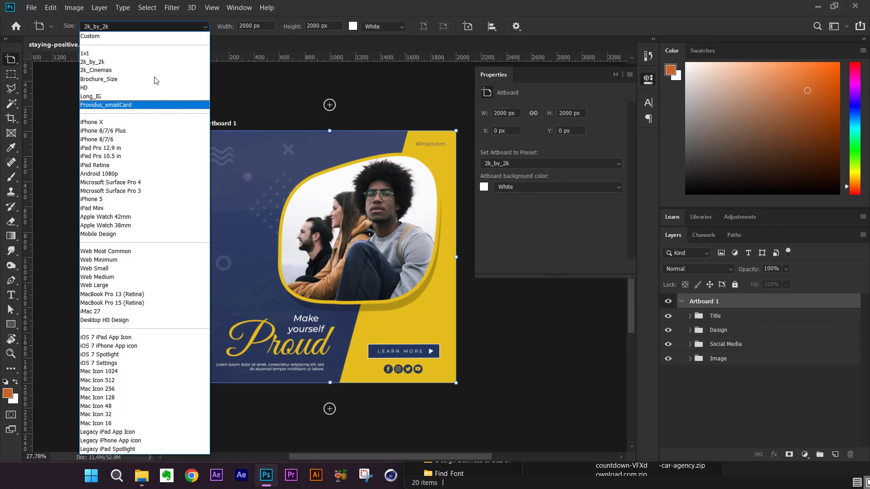
click(113, 89)
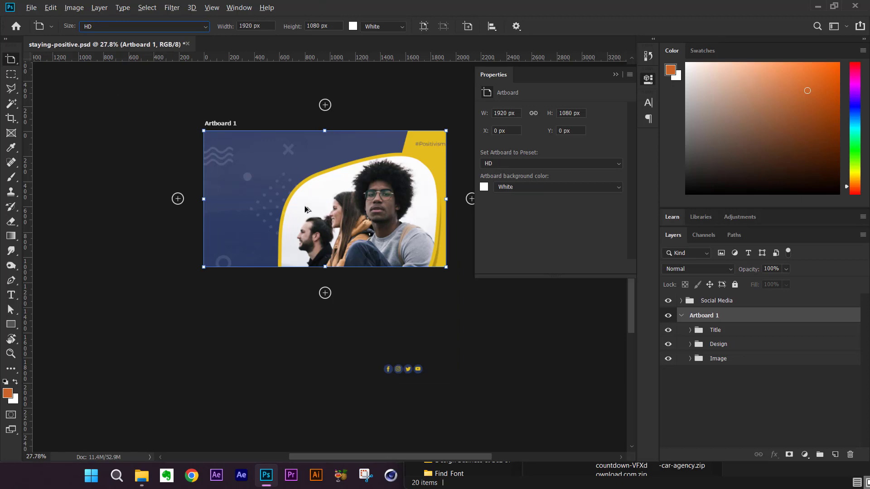
right_click(13, 60)
click(50, 59)
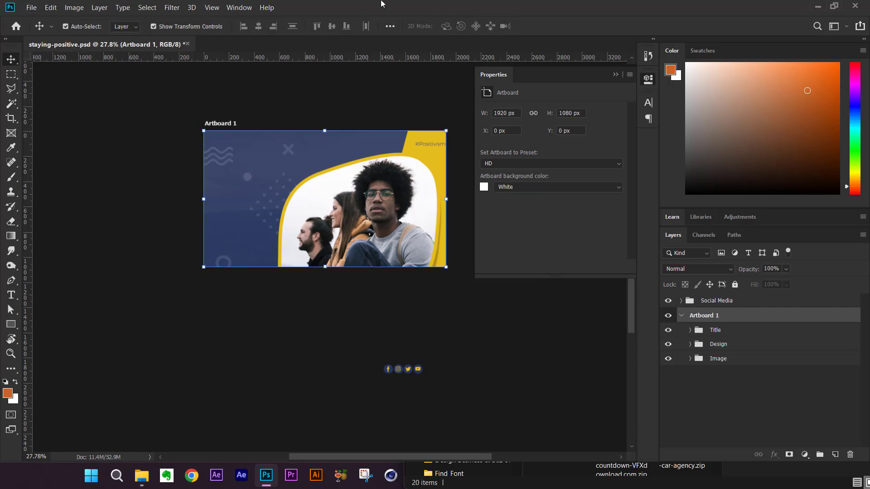
Try to save a 1920 × 1080 px new-document preset named HD, and leave the new document setup without creating anything.
key(ctrl)
key(ctrl+n)
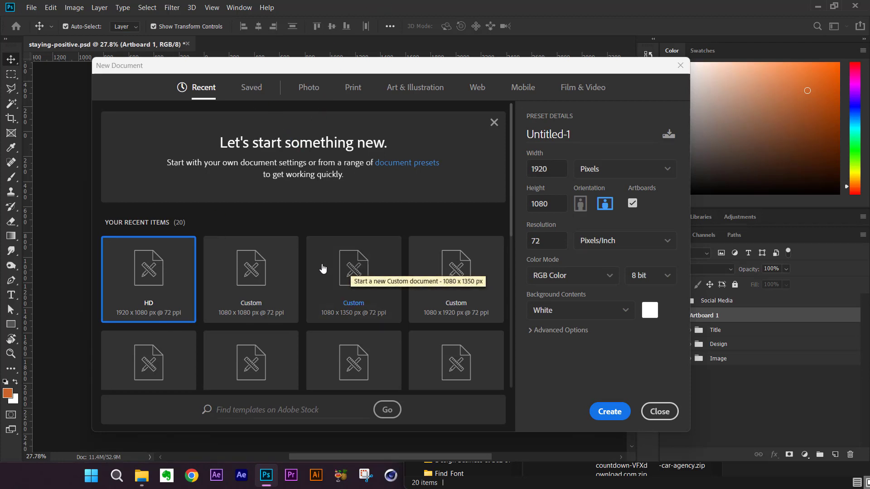
double_click(553, 170)
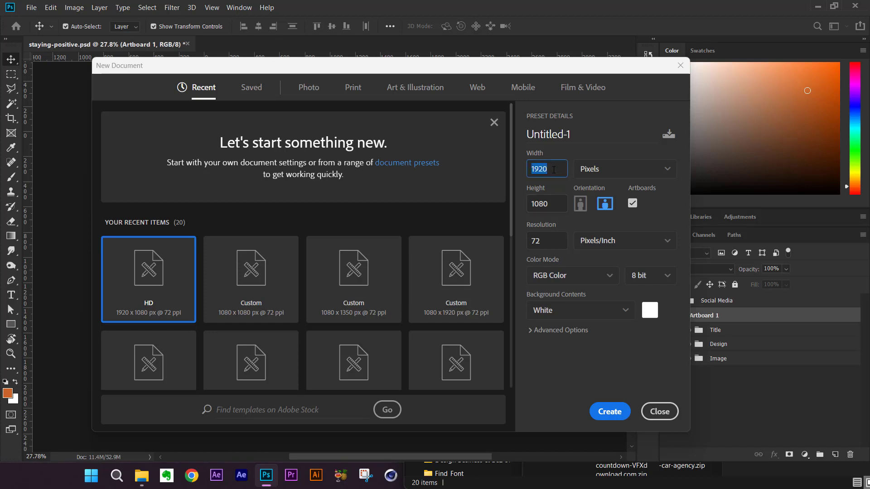
double_click(554, 207)
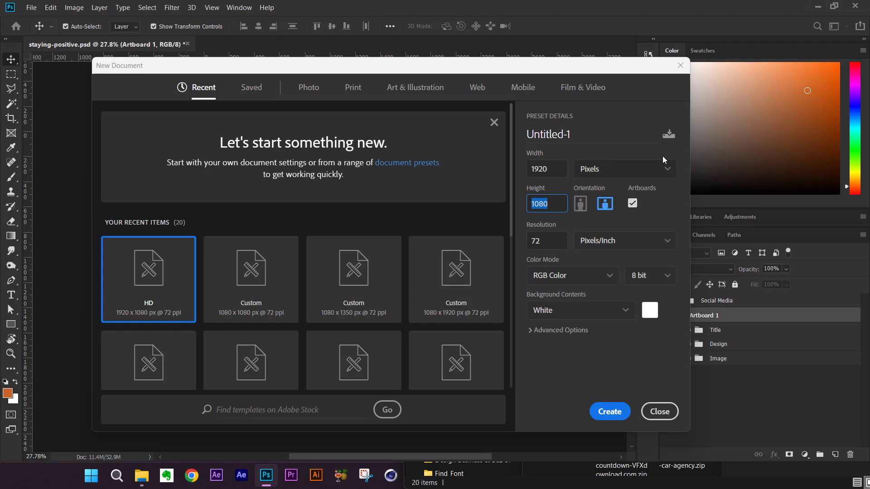
click(670, 136)
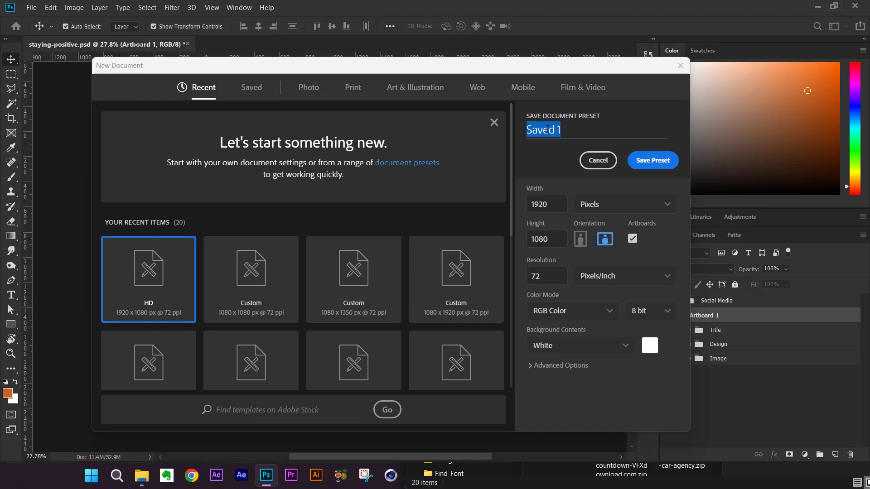
text(HC)
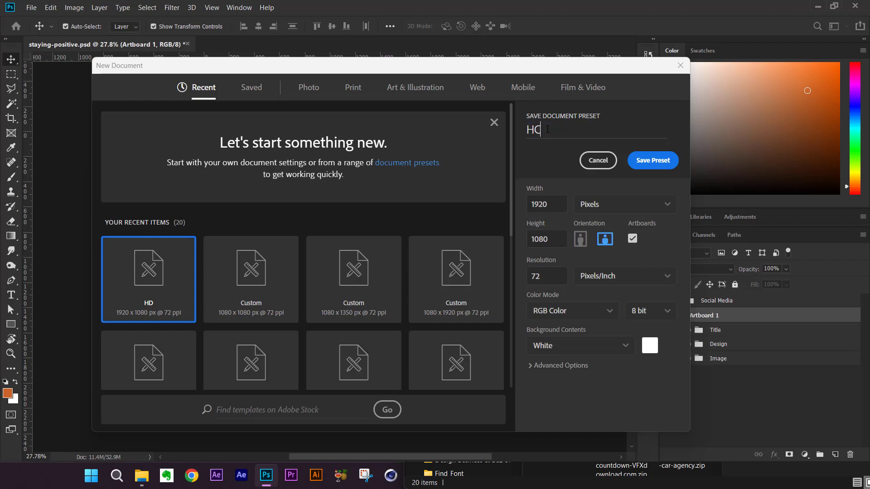
key(BackSpace)
text(D)
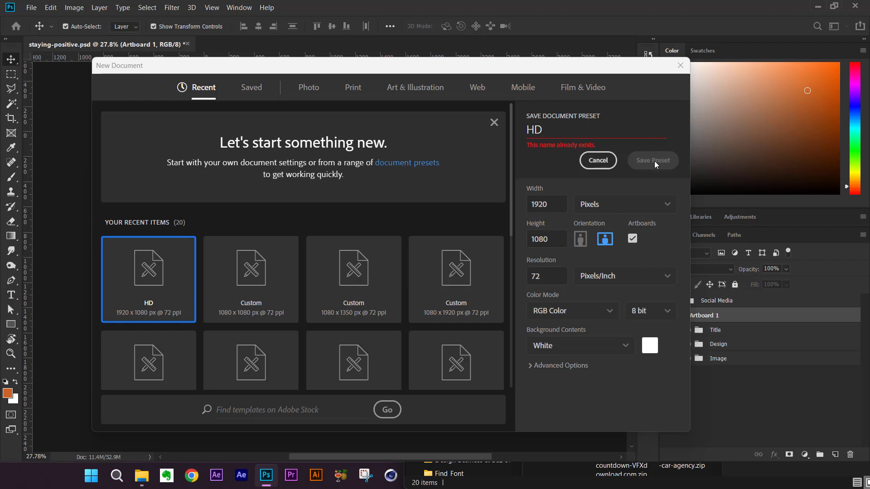
click(681, 65)
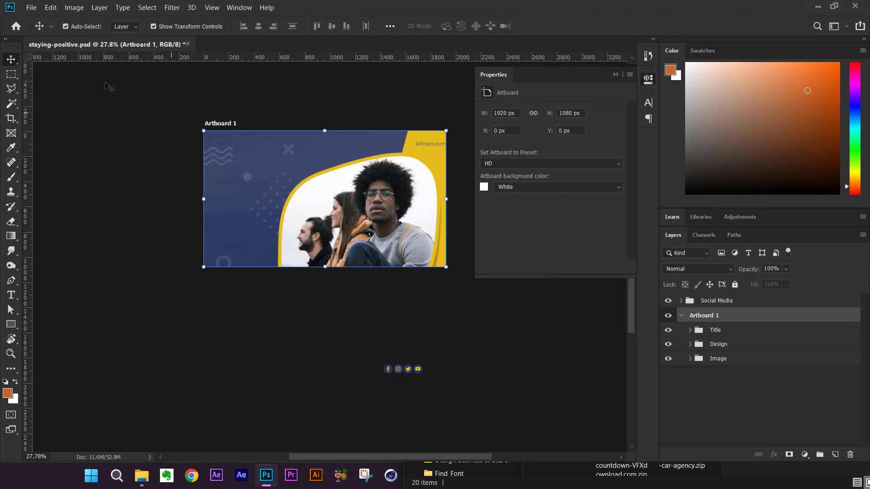
Try the 2k_Cinemas size preset on the artboard, then restore the HD preset and return to the Move tool.
right_click(12, 63)
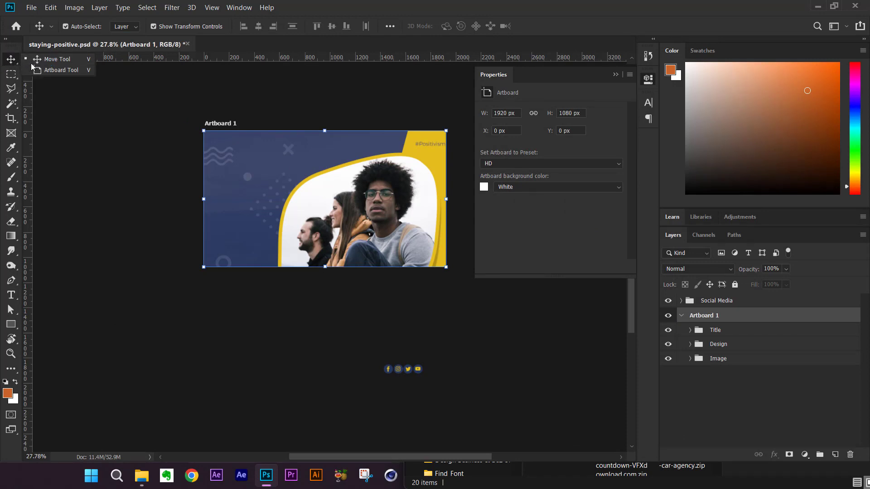
click(49, 71)
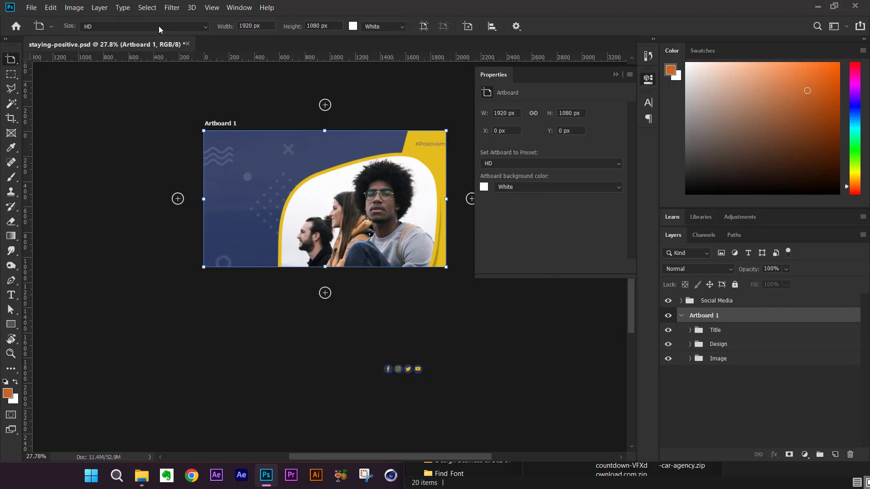
click(205, 29)
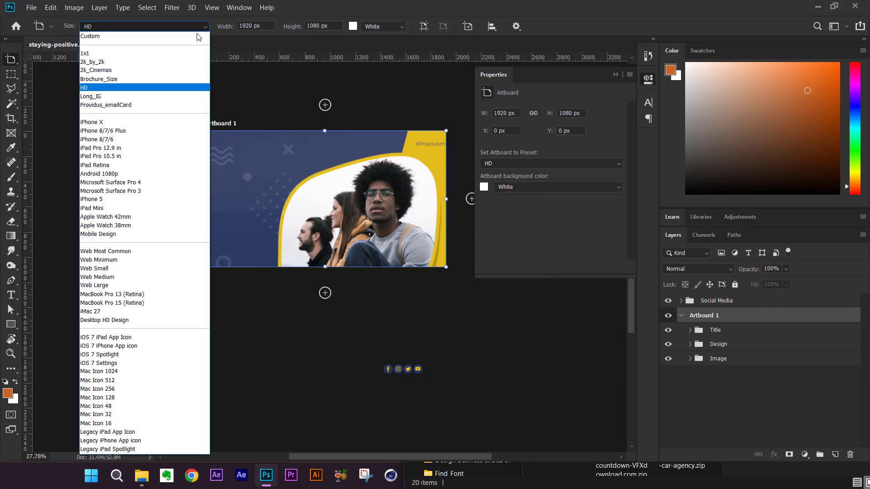
click(140, 70)
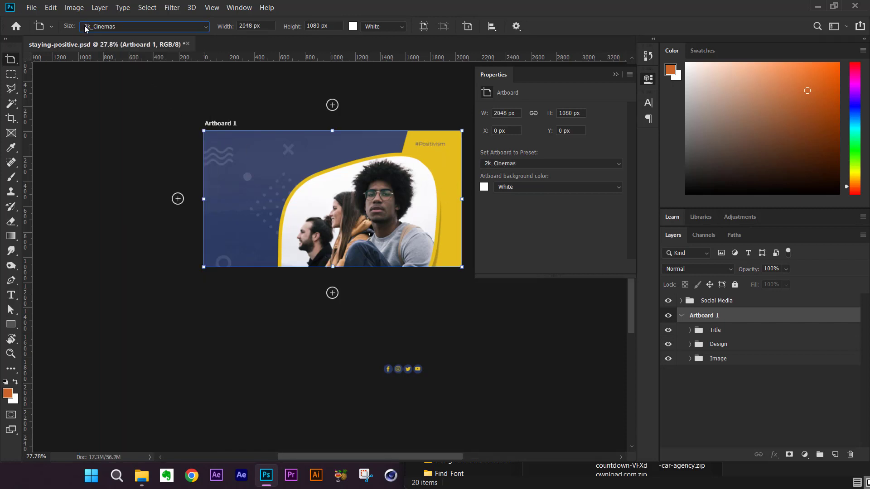
click(205, 27)
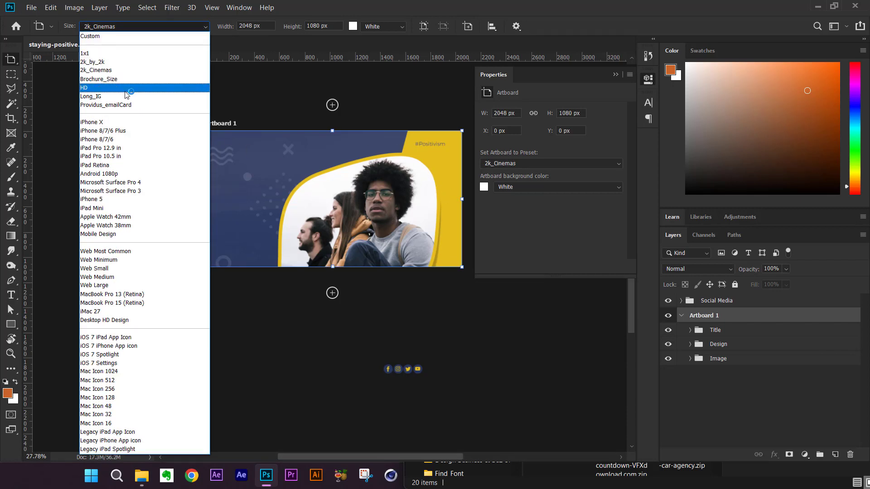
click(126, 88)
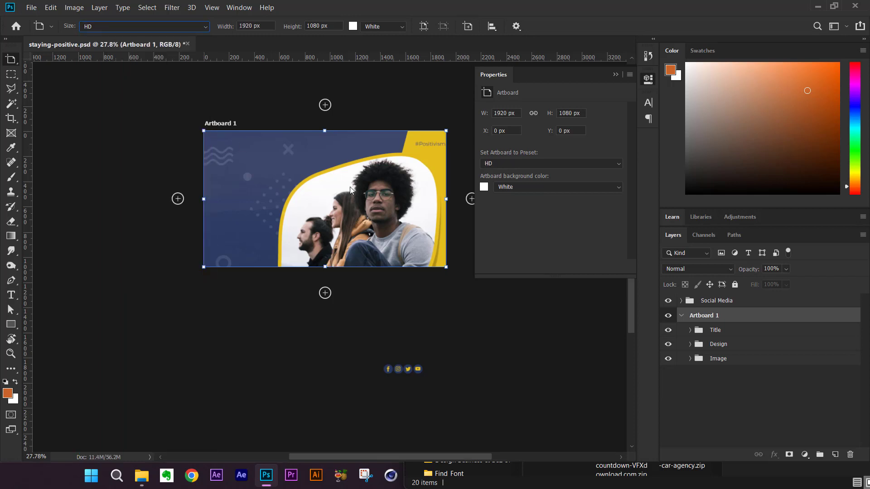
right_click(9, 60)
click(28, 60)
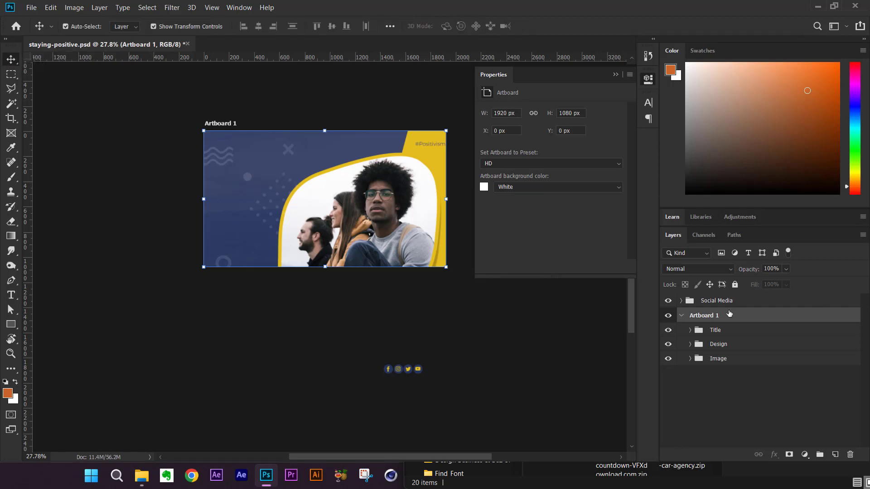
Select the Title, Design and Image groups together to check how far they extend beyond the artboard, and clear the selection.
click(725, 331)
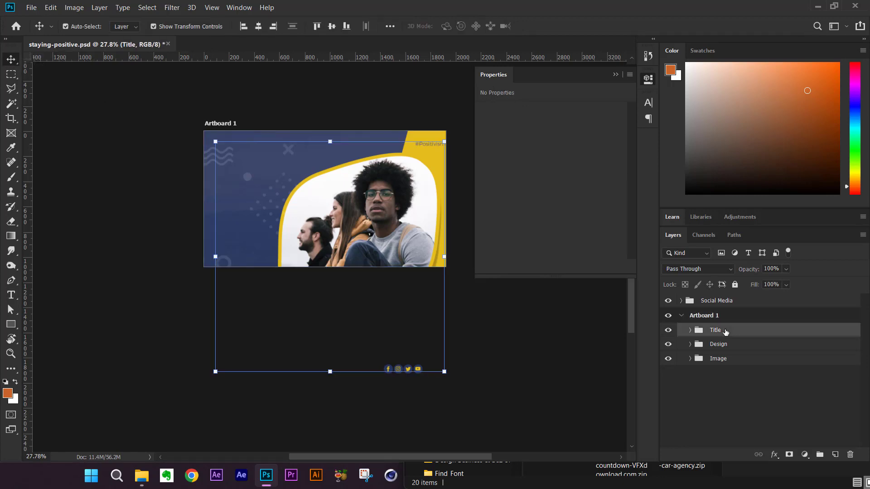
shift+click(731, 362)
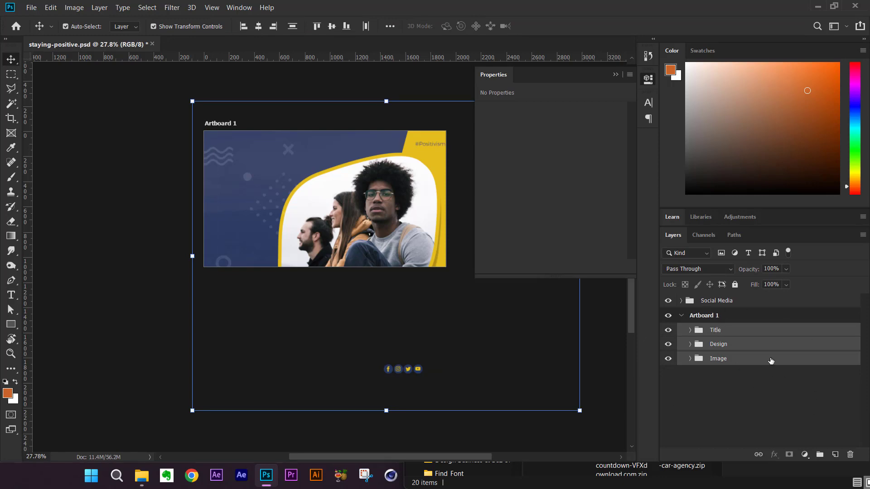
scroll(240, 260, down, 3)
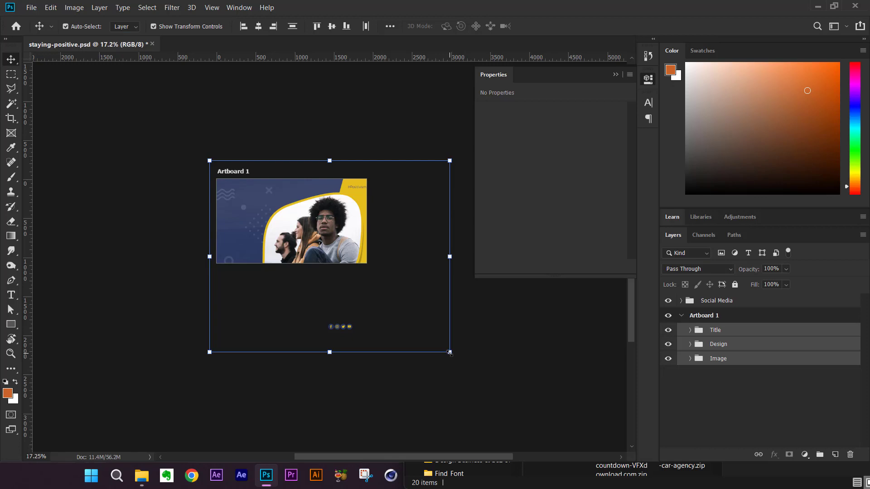
click(730, 401)
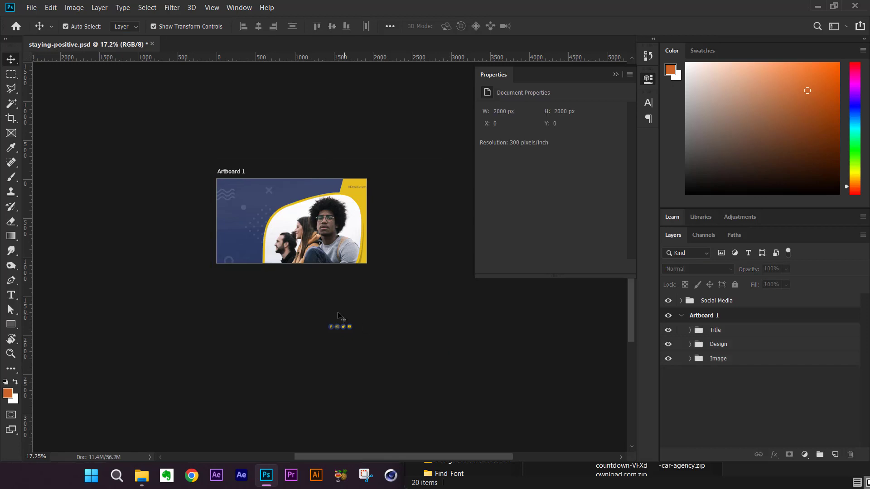
Examine the social media icons below the artboard, toggling the Social Media group's visibility off and back on.
drag(300, 309, 379, 355)
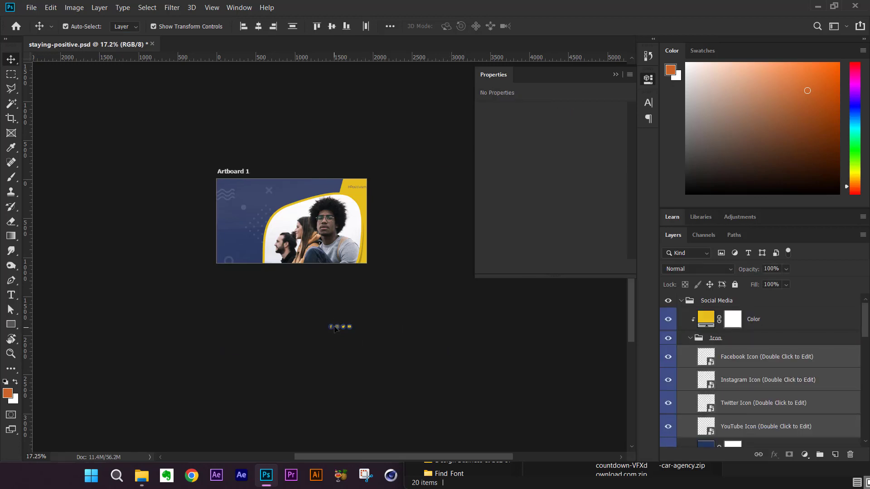
scroll(335, 328, up, 5)
scroll(337, 331, up, 2)
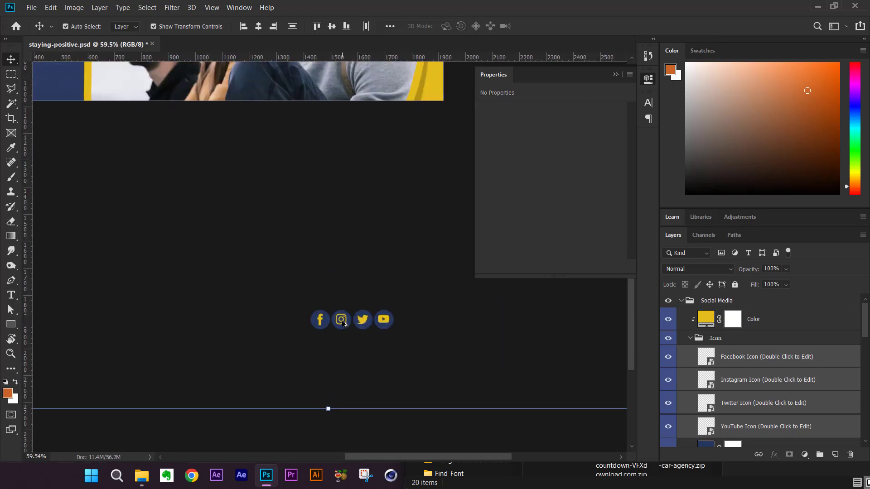
scroll(334, 324, down, 4)
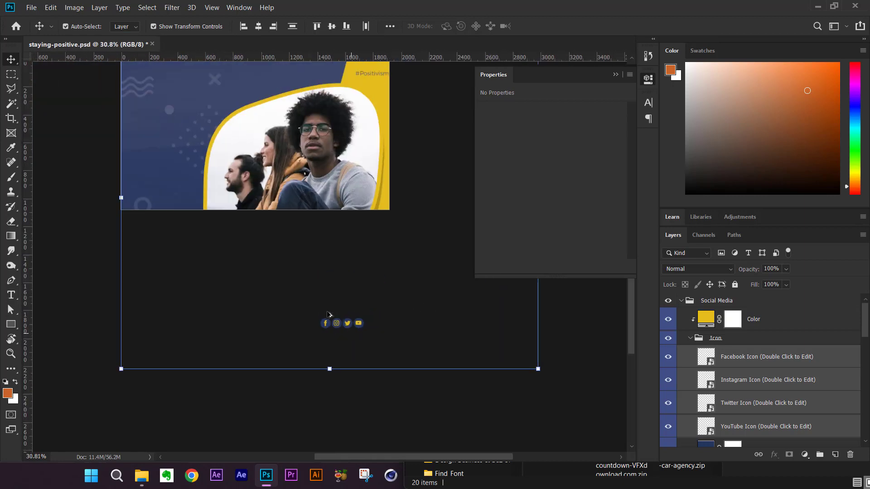
scroll(216, 268, down, 1)
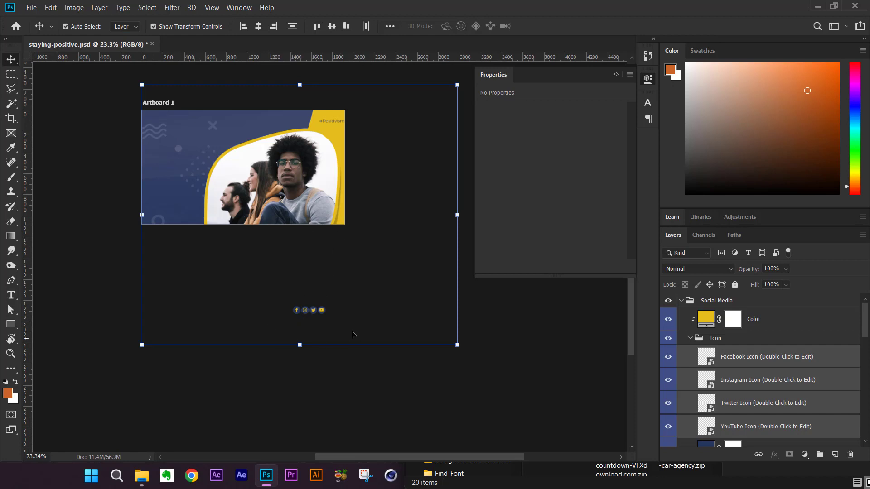
click(733, 301)
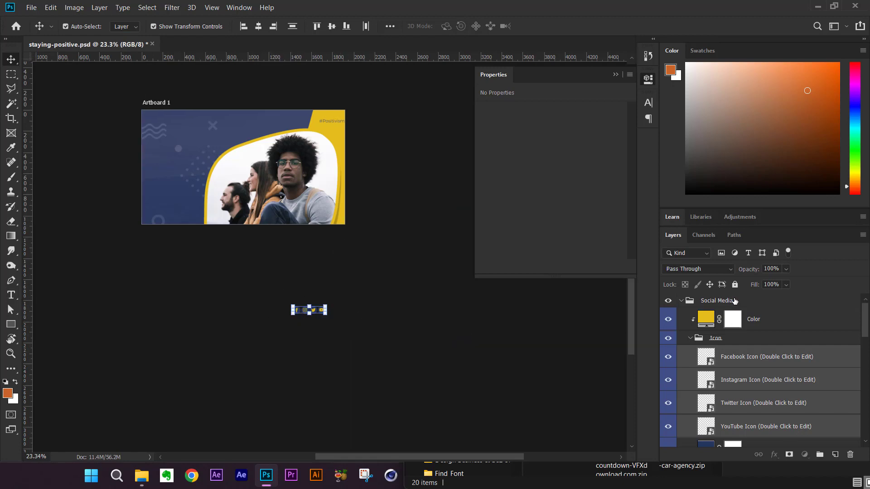
click(669, 302)
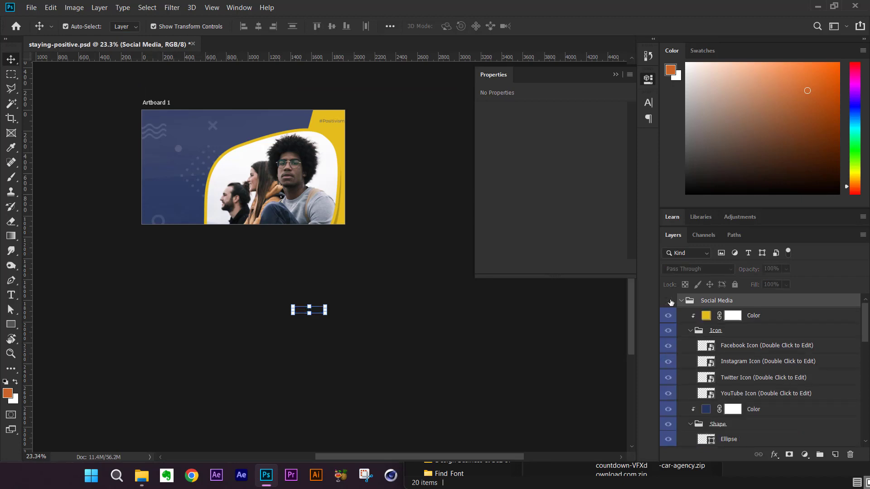
click(669, 301)
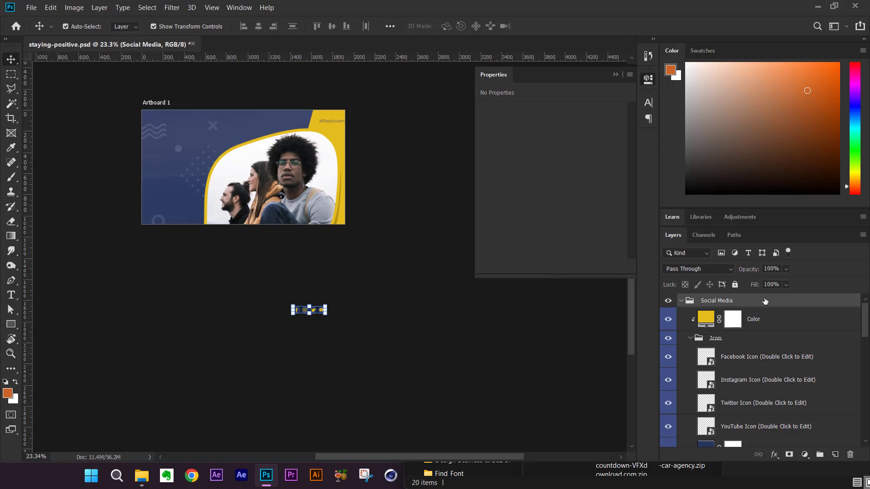
Collapse the Social Media group and place it inside Artboard 1, above the Title group.
click(681, 302)
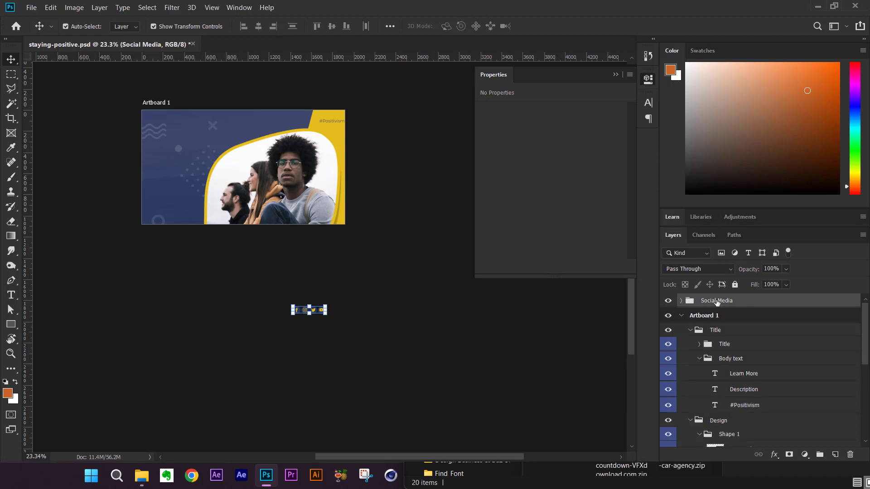
click(746, 316)
click(745, 302)
drag(739, 304, 741, 316)
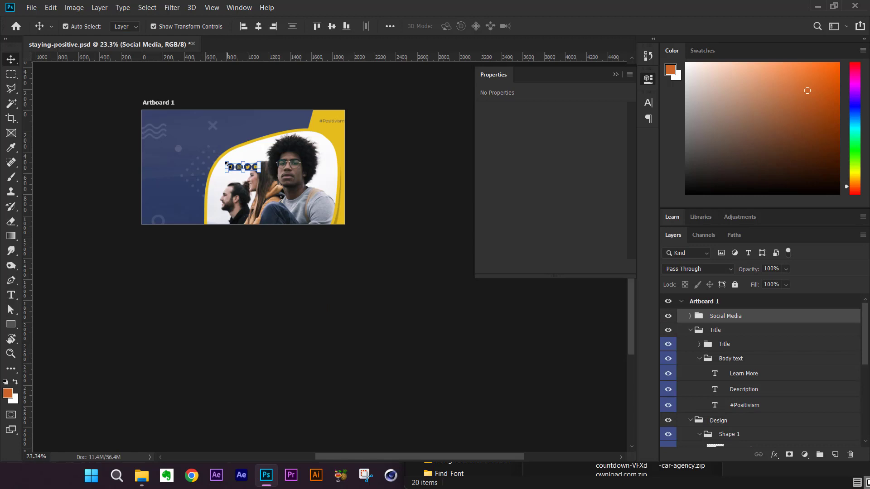
Nudge the Social Media group straight down until its icons sit at the artboard's lower edge.
key(shift+Down)
key(shift+Down)
key(shift+Down)
key(shift+Down)
key(shift+Down)
key(shift+Down)
key(shift+Down)
key(shift+Down)
key(shift+Down)
key(shift+Down)
key(shift+Down)
key(shift+Down)
key(shift+Down)
key(shift+Down)
key(shift+Down)
key(shift+Down)
key(shift+Down)
key(shift+Down)
key(shift+Down)
key(shift+Down)
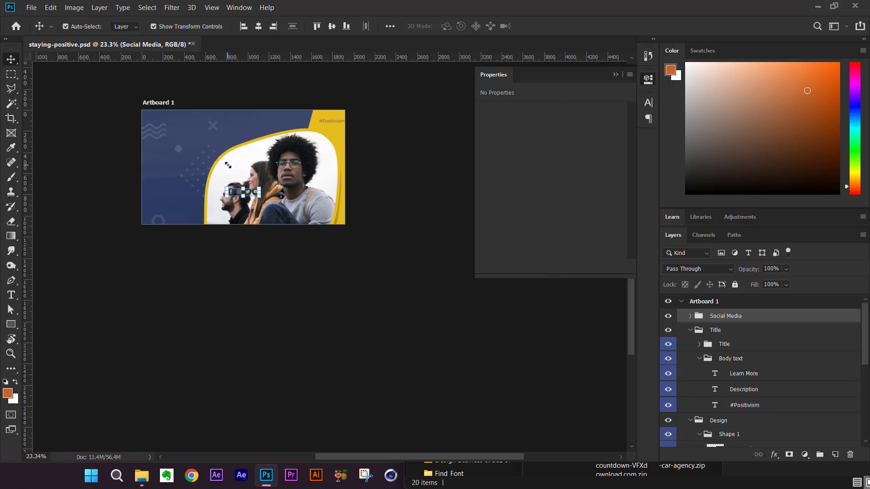
key(shift+Down)
key(shift+Down)
key(shift+Down)
key(shift+Down)
key(shift+Down)
key(shift+Down)
key(shift+Down)
key(shift+Down)
key(shift+Down)
key(shift+Down)
key(shift+Down)
key(shift+Down)
key(shift+Down)
key(shift+Down)
scroll(240, 212, up, 1)
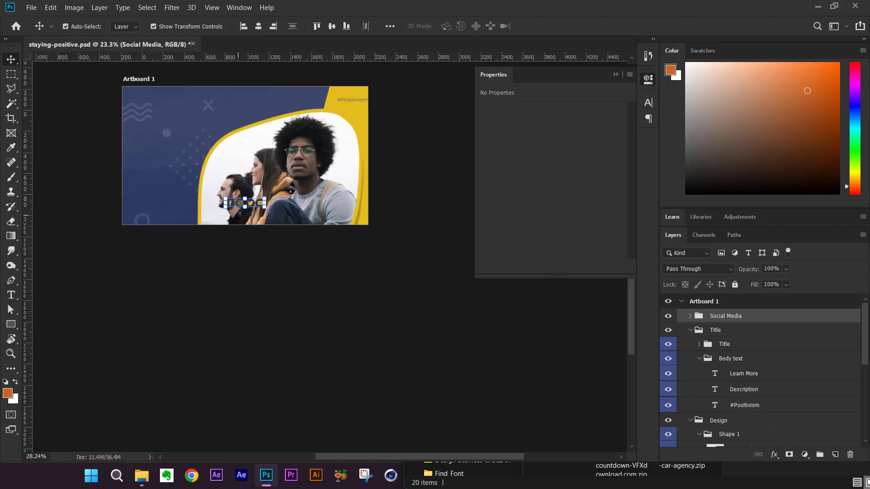
scroll(240, 212, up, 2)
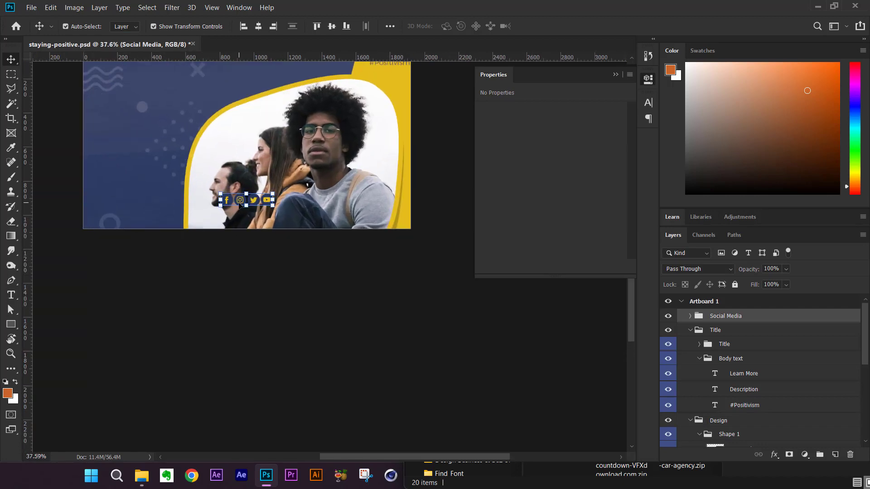
scroll(240, 206, up, 1)
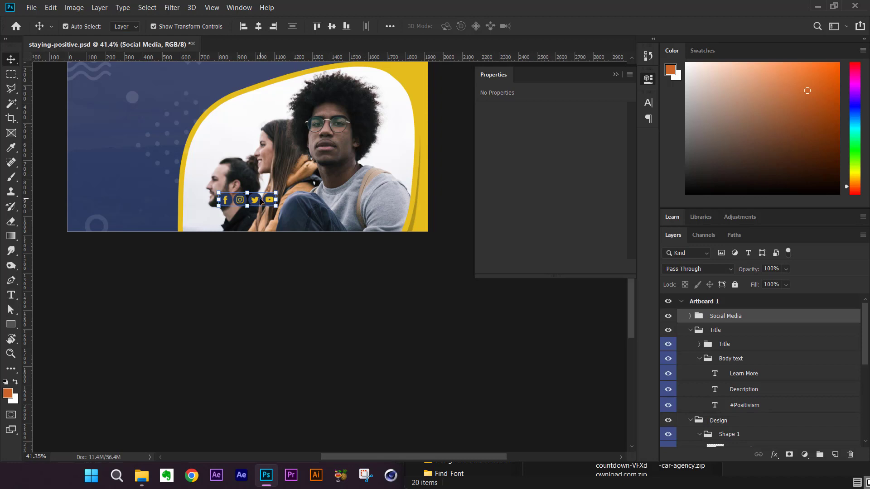
key(shift+Down)
key(shift+Down)
key(shift+Down)
key(shift+Down)
key(shift+Down)
key(shift+Down)
key(shift+Down)
key(shift+Down)
key(shift+Down)
key(shift+Down)
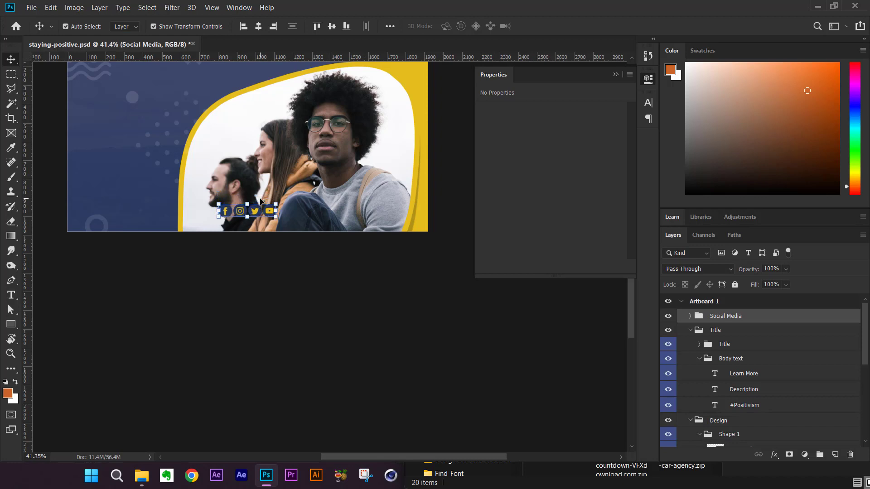
key(shift+Down)
key(shift+Down)
key(shift+Down)
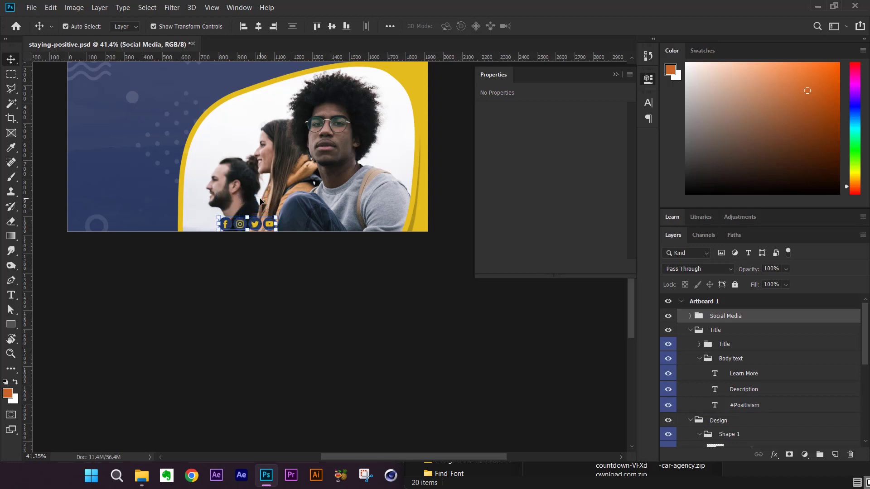
Nudge the Social Media group about 70 px to the left along the artboard's lower edge.
key(shift+Left)
key(shift+Left)
key(shift+Left)
key(shift+Left)
key(shift+Left)
key(shift+Left)
key(shift+Left)
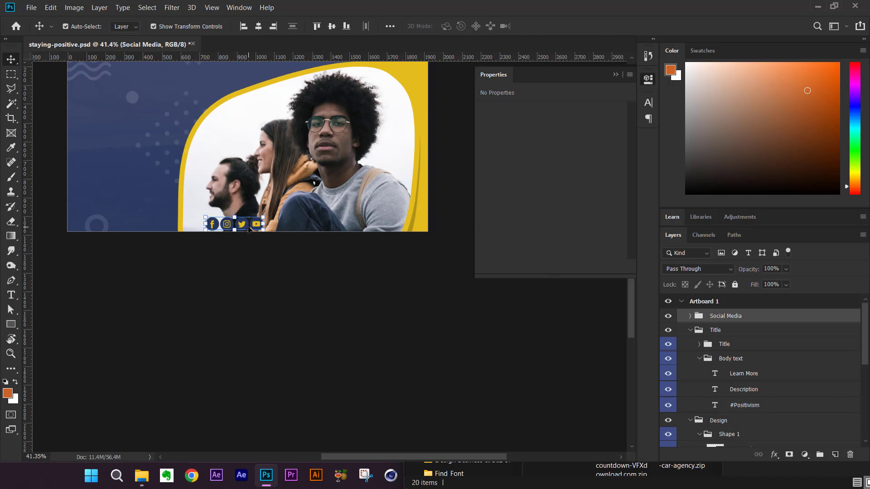
Try to move the icons left onto the blue area, undo the ellipse's move, and reselect and collapse the Social Media group.
drag(241, 231, 179, 225)
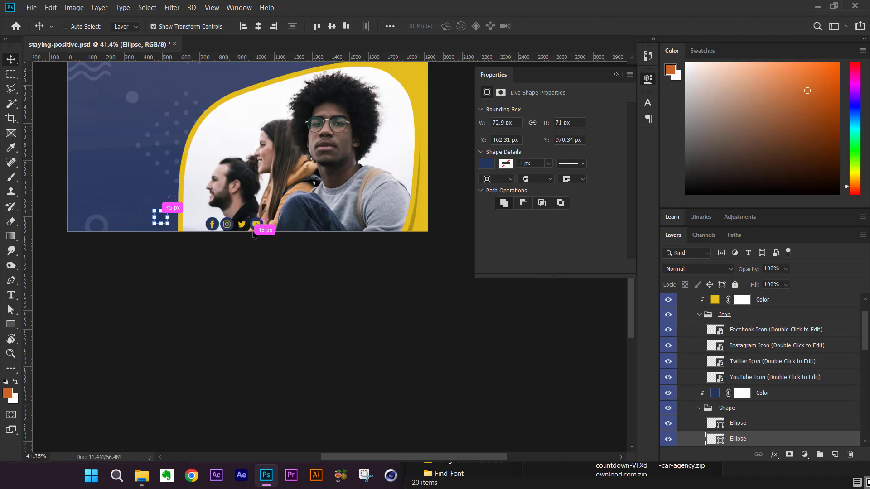
key(ctrl+z)
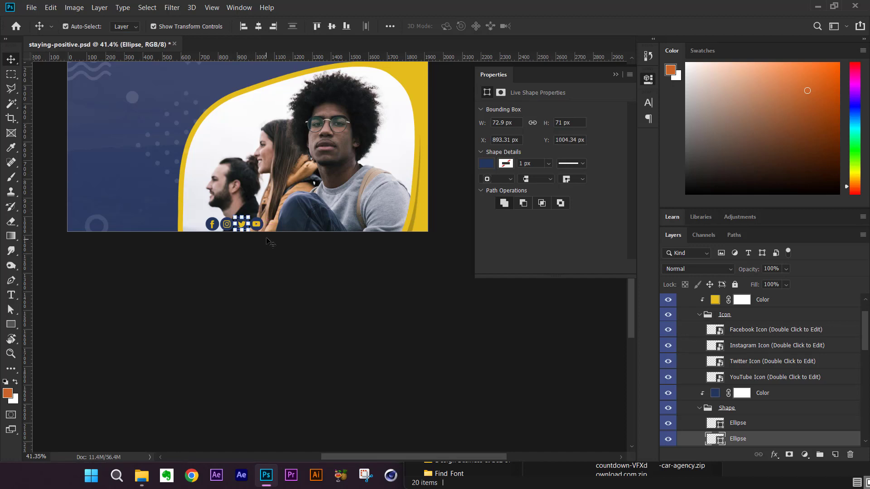
scroll(768, 373, up, 2)
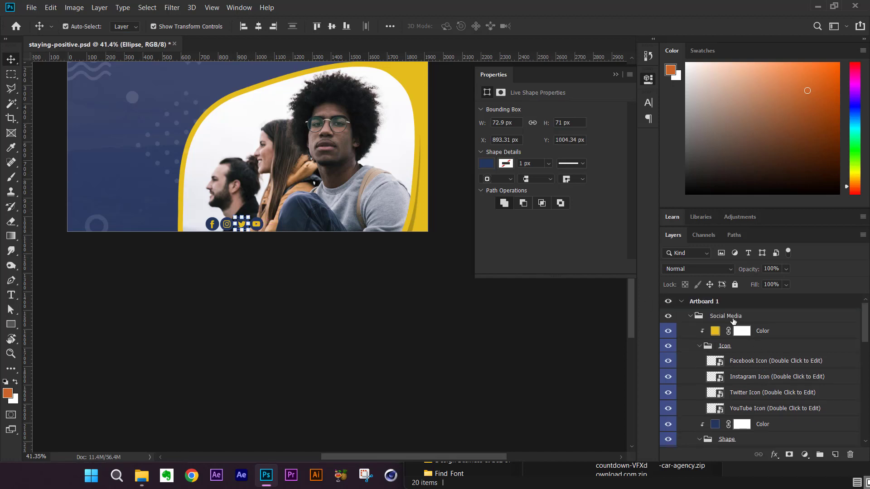
click(732, 319)
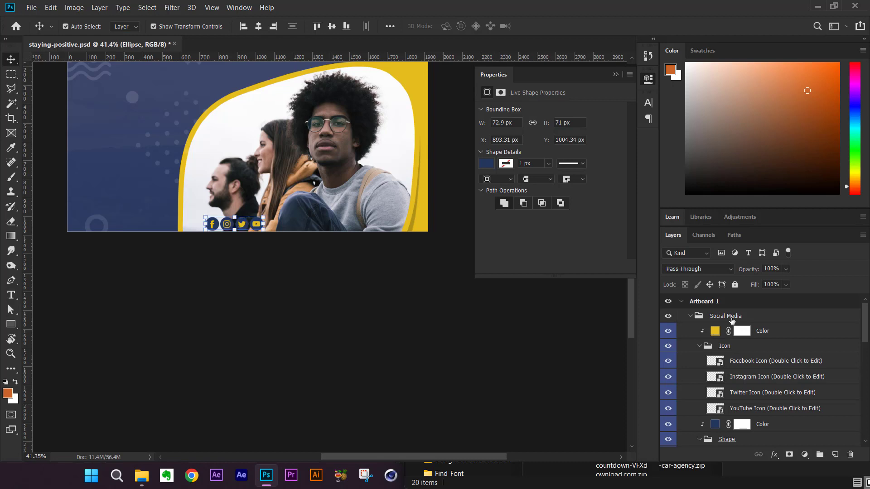
click(690, 316)
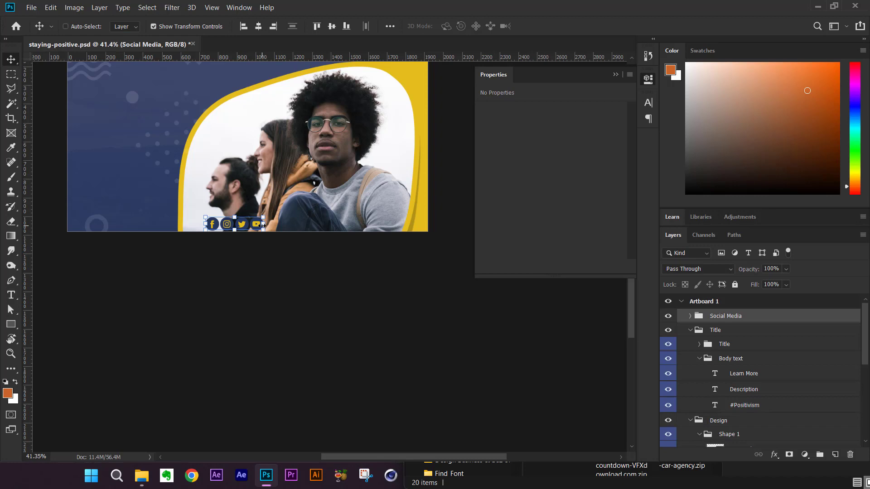
Move the Social Media group left onto the blue area at the artboard's lower edge, about X 310 px, Y 1030 px, and apply it.
click(262, 225)
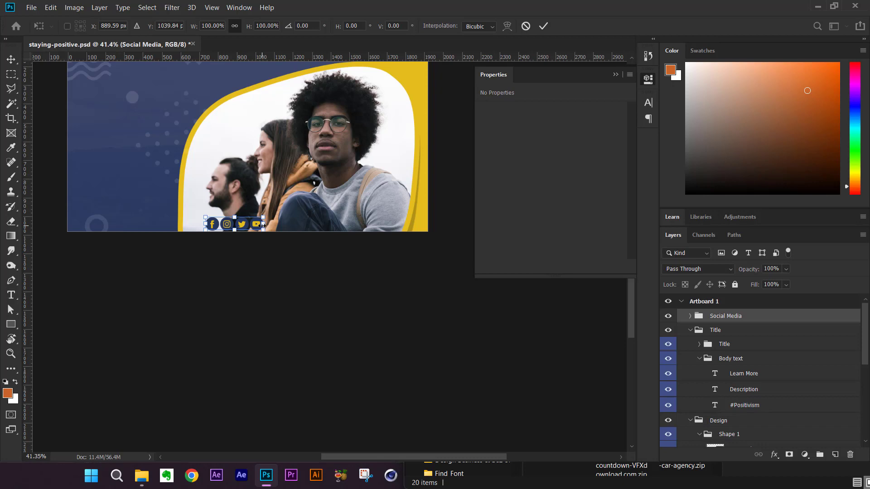
drag(243, 224, 135, 224)
scroll(276, 252, down, 1)
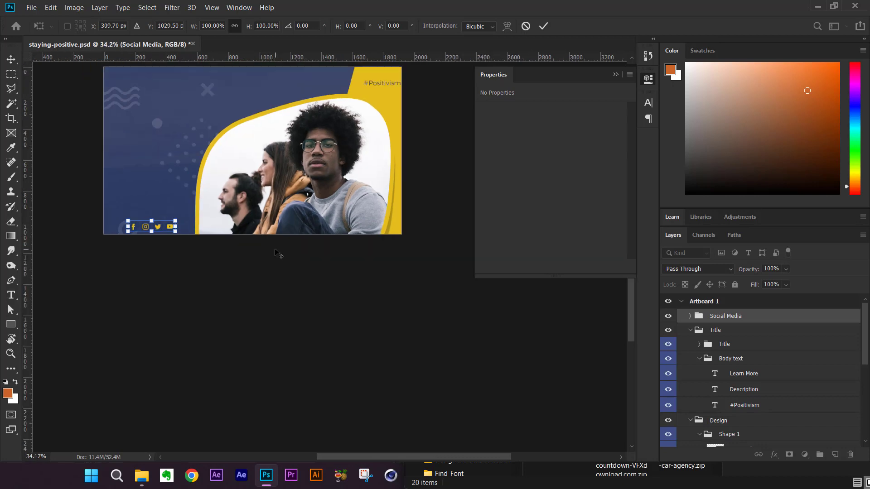
scroll(272, 251, down, 2)
scroll(270, 249, up, 2)
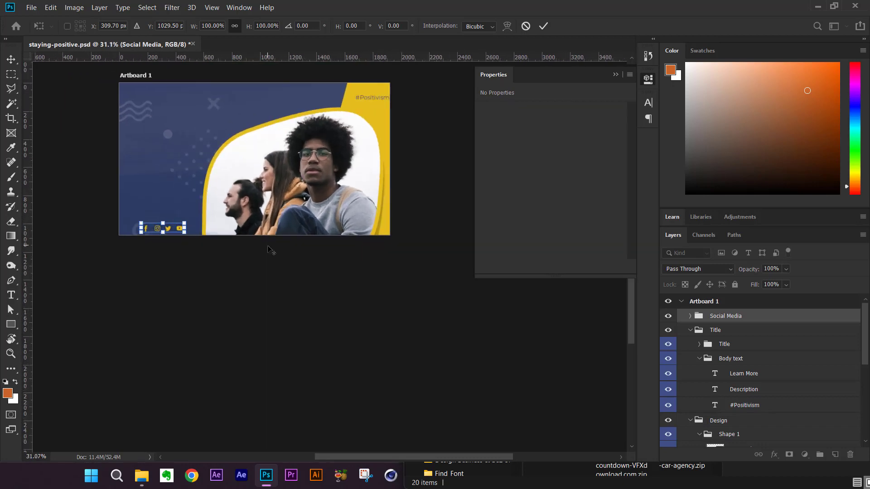
scroll(268, 249, down, 2)
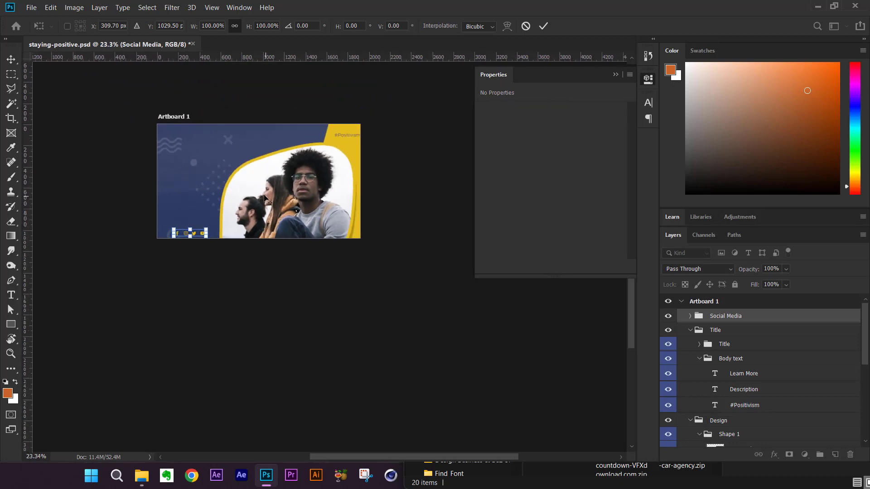
scroll(267, 202, up, 1)
scroll(213, 217, up, 2)
scroll(248, 278, down, 1)
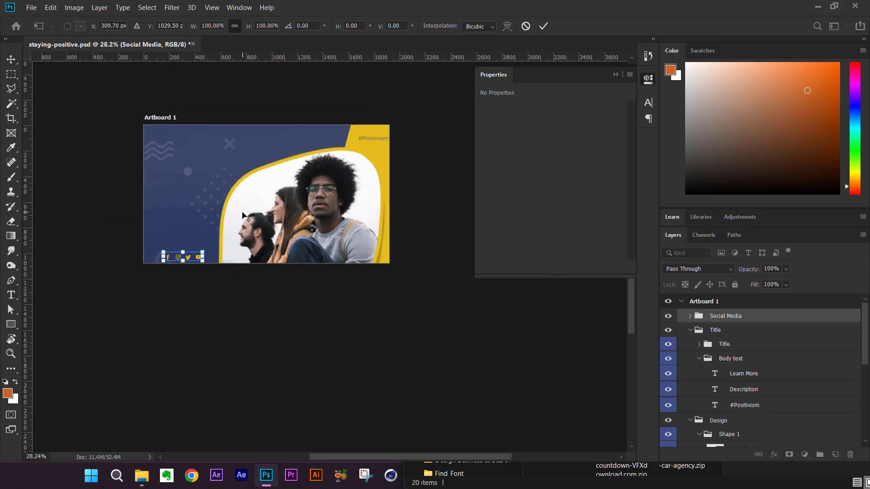
scroll(247, 217, up, 1)
scroll(244, 245, down, 2)
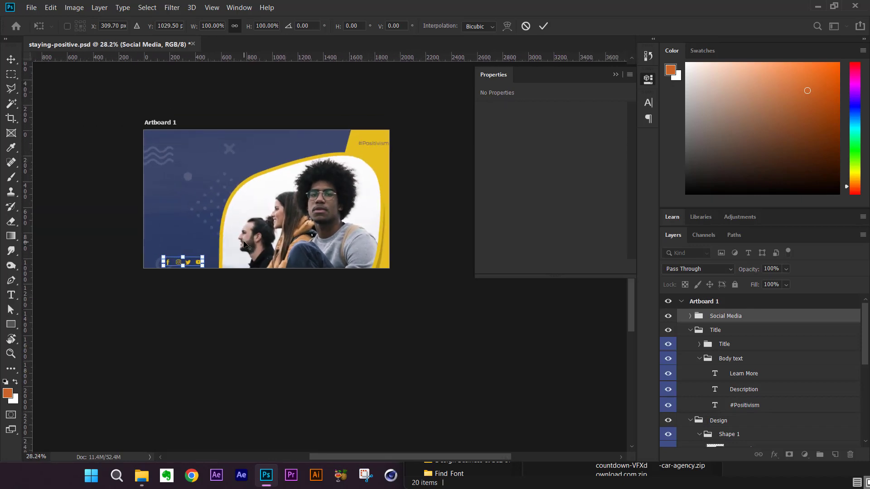
key(Return)
Collapse the Title, Design and Image groups and select all three together.
click(690, 330)
click(715, 333)
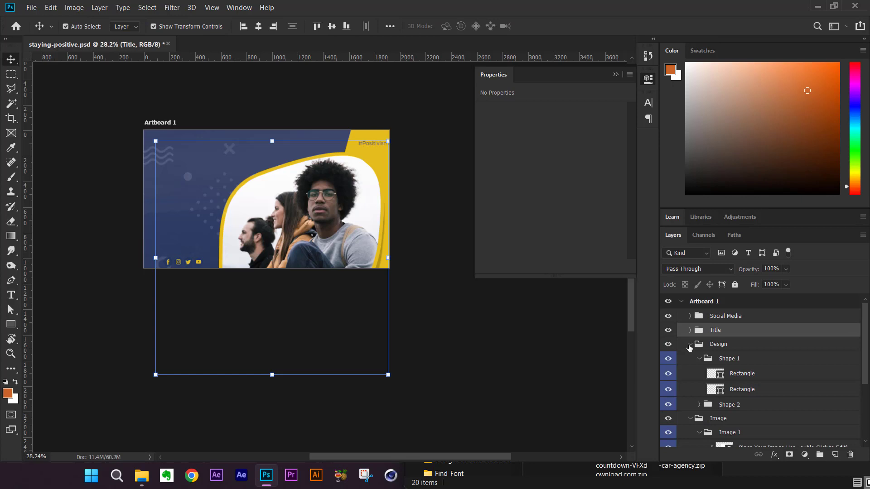
click(690, 345)
click(690, 359)
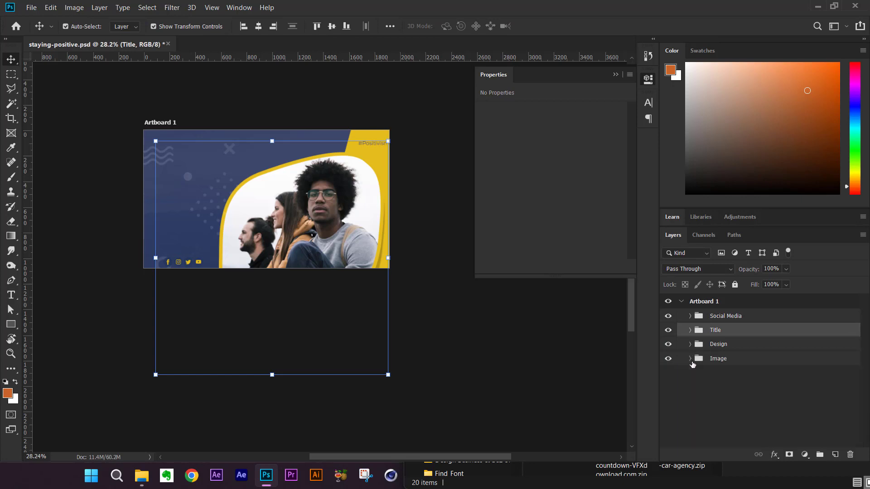
shift+click(718, 345)
shift+click(720, 359)
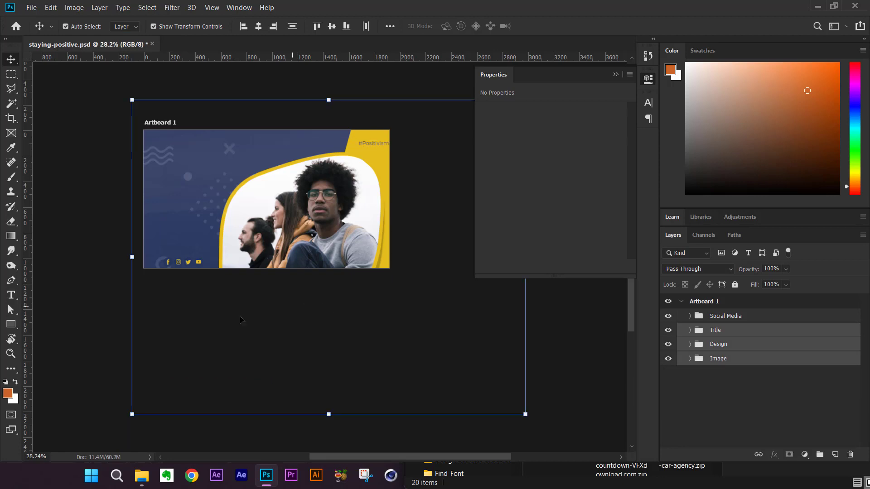
Scale the selected Title, Design and Image groups down to about 77%, nudge them about 10 px right, and apply the transform.
scroll(236, 319, down, 2)
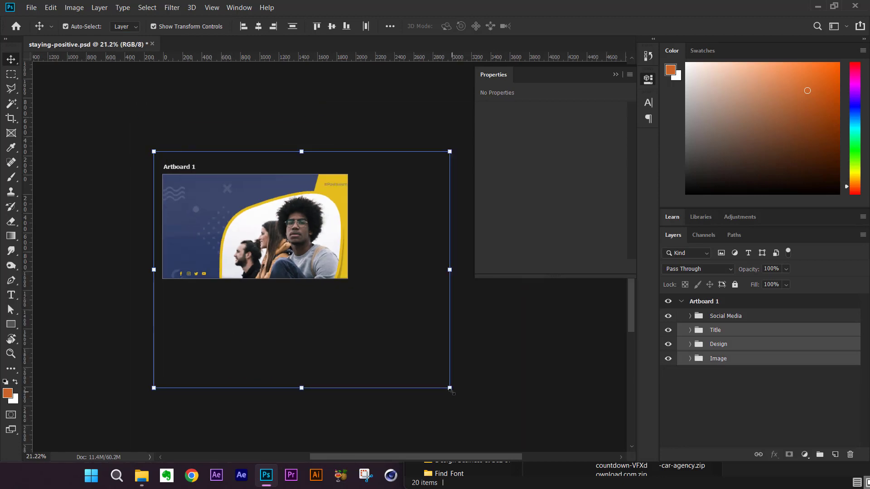
drag(450, 390, 395, 323)
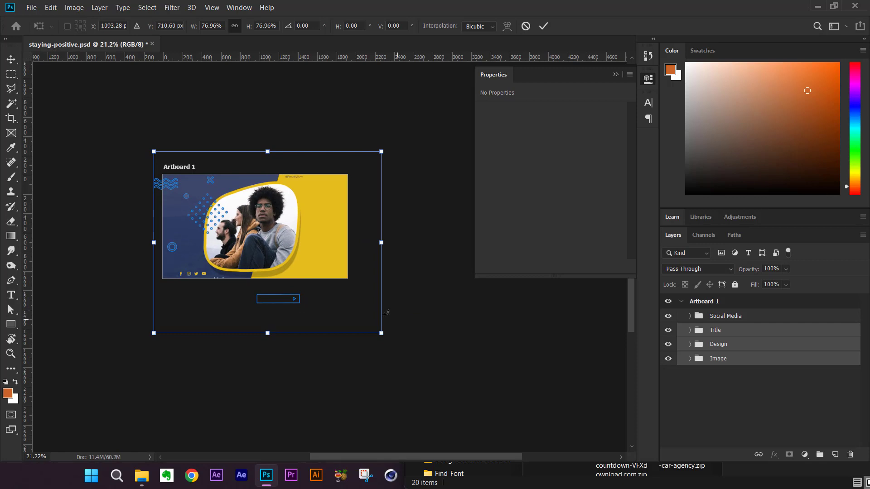
key(shift+Right)
key(shift+Right)
key(shift+Right)
key(shift+Right)
key(shift+Right)
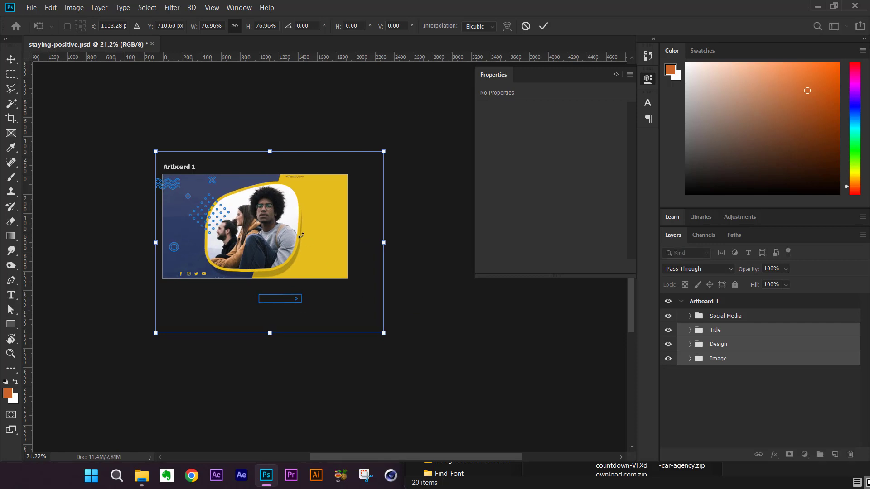
key(shift+Left)
key(shift+Left)
key(shift+Left)
key(shift+Left)
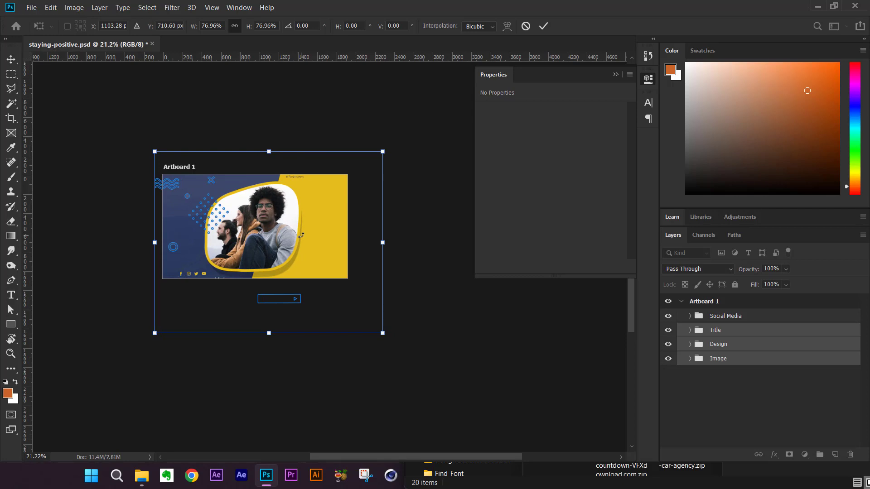
click(335, 405)
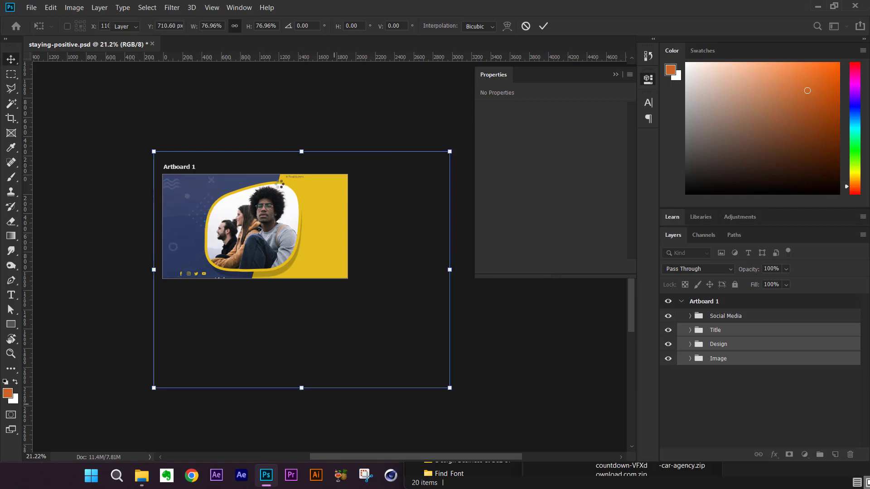
Select only the Image group, try to scale it from its lower-left corner, and undo the change.
scroll(243, 226, up, 7)
scroll(255, 245, down, 4)
scroll(279, 226, up, 2)
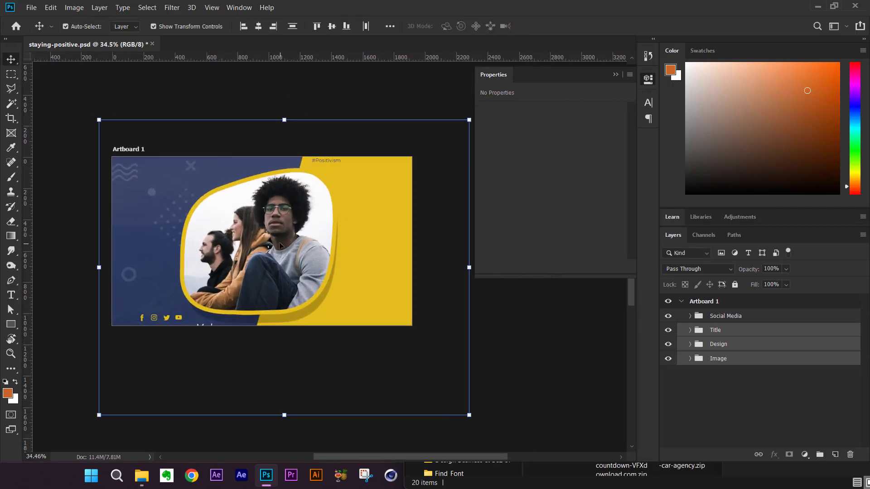
click(280, 246)
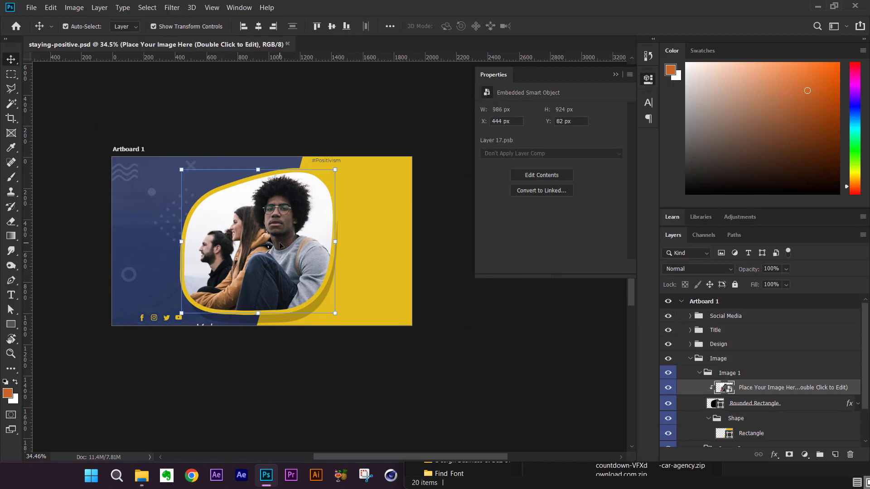
click(699, 372)
click(721, 360)
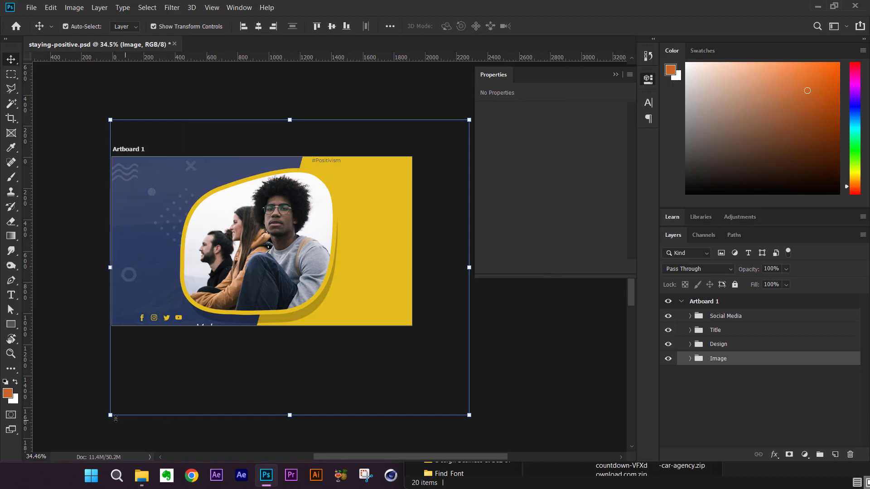
drag(107, 418, 171, 388)
key(ctrl+z)
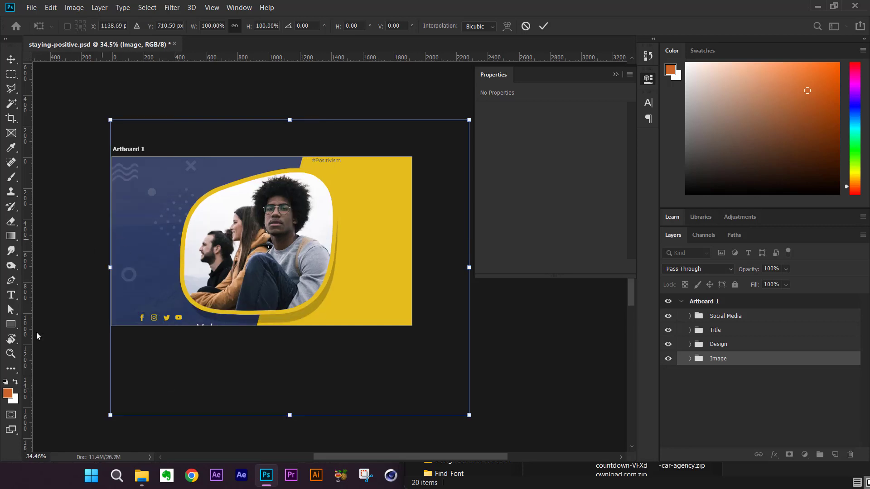
Expand the Image group and toggle the visibility of its Image-2 and Image 1 subgroups to identify what each one holds.
click(690, 359)
click(690, 358)
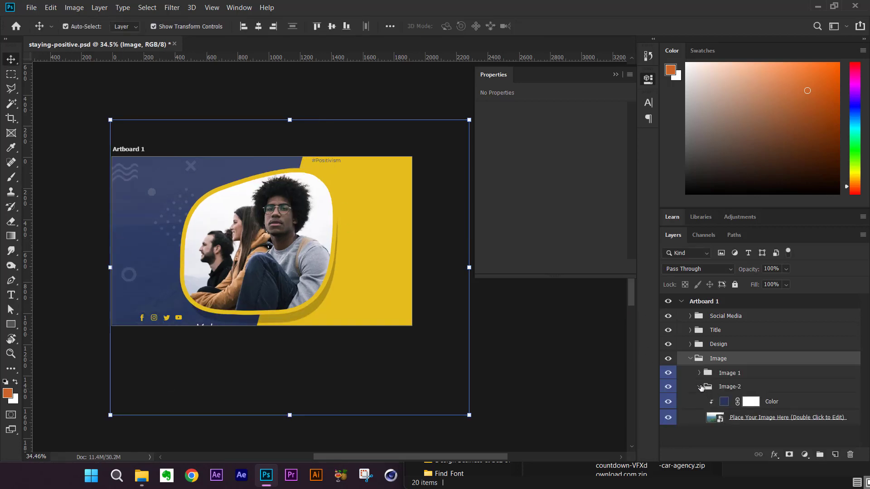
click(699, 388)
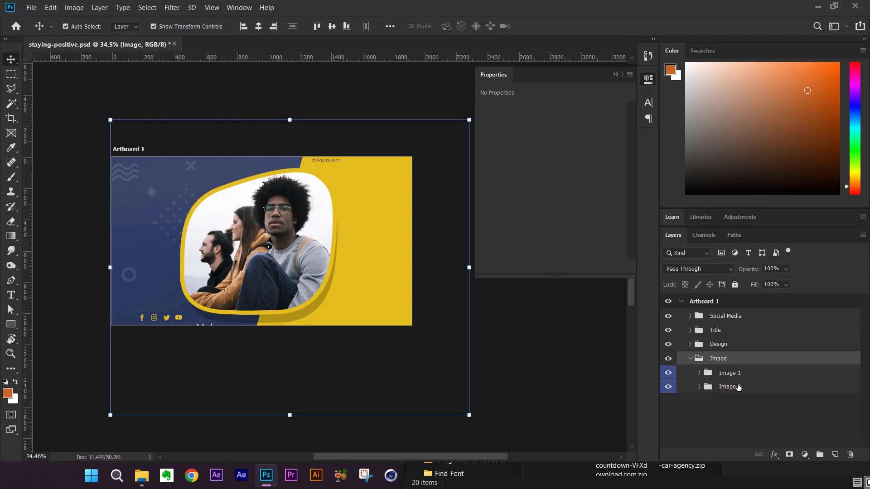
click(667, 387)
click(666, 389)
click(667, 388)
click(667, 388)
click(669, 373)
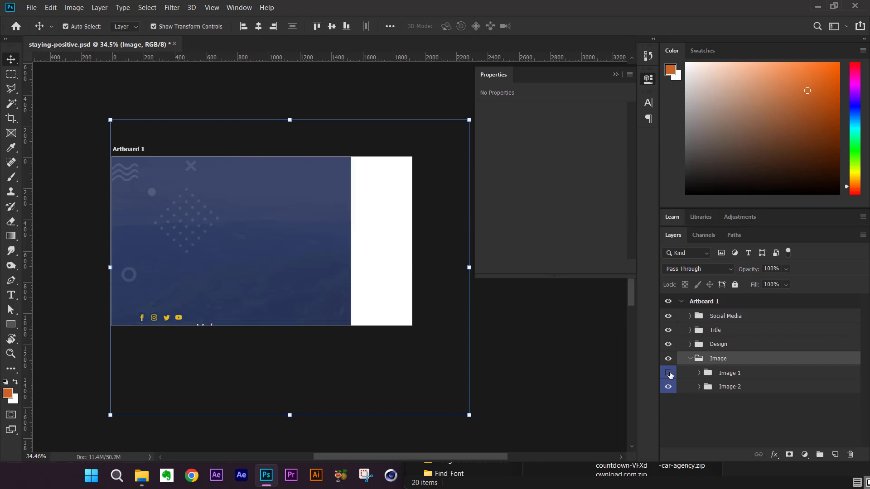
click(669, 374)
click(668, 374)
click(669, 374)
Expand Image 1, collapse its Shape subgroup, and toggle that subgroup's visibility to check which artwork it controls.
click(699, 373)
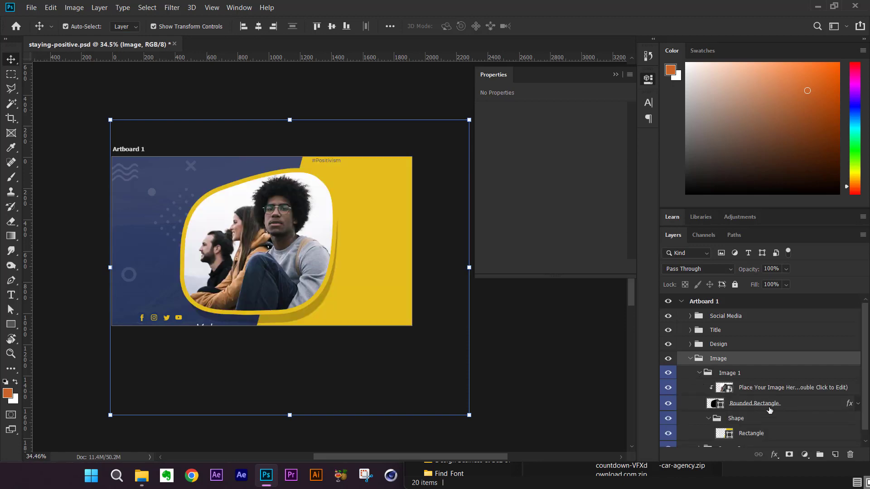
scroll(769, 410, down, 1)
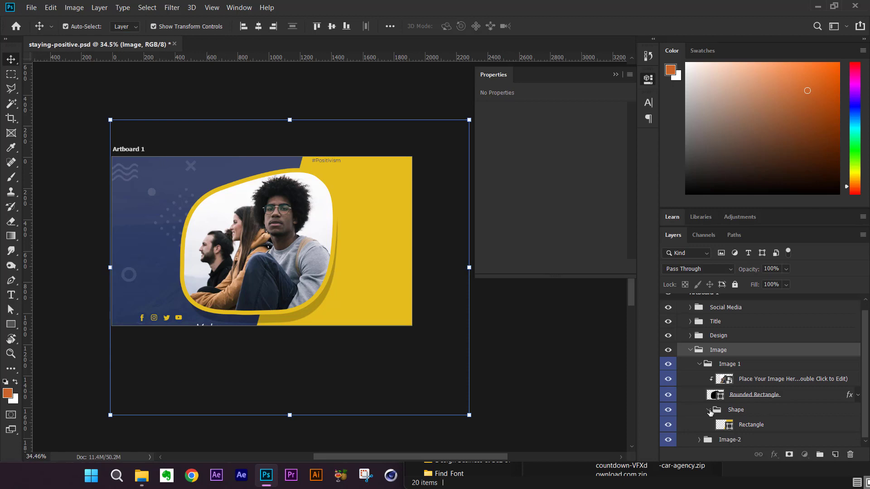
click(710, 412)
click(670, 420)
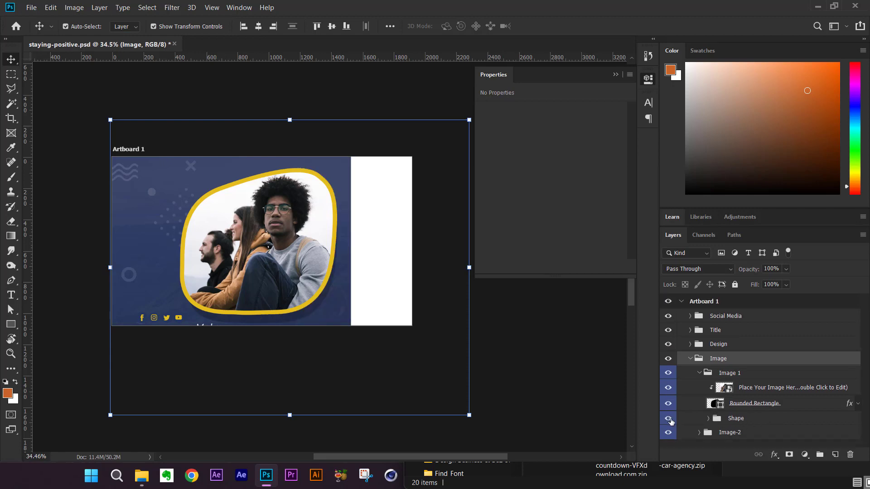
click(670, 419)
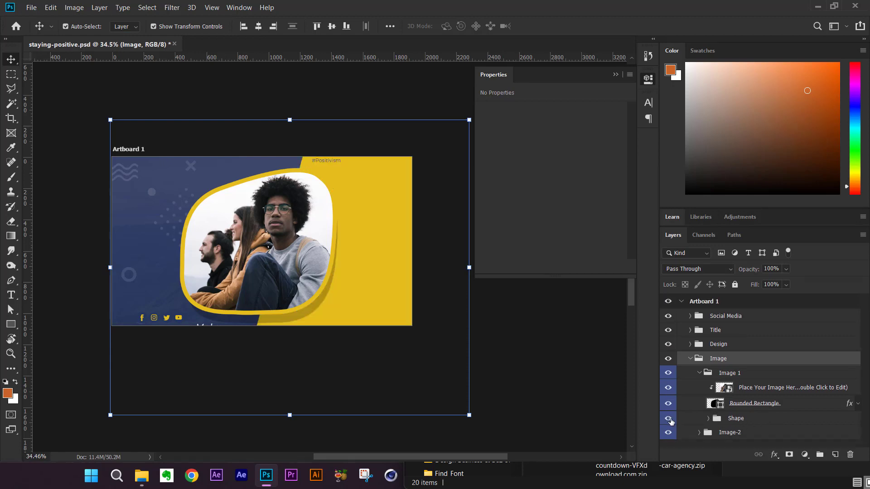
click(700, 374)
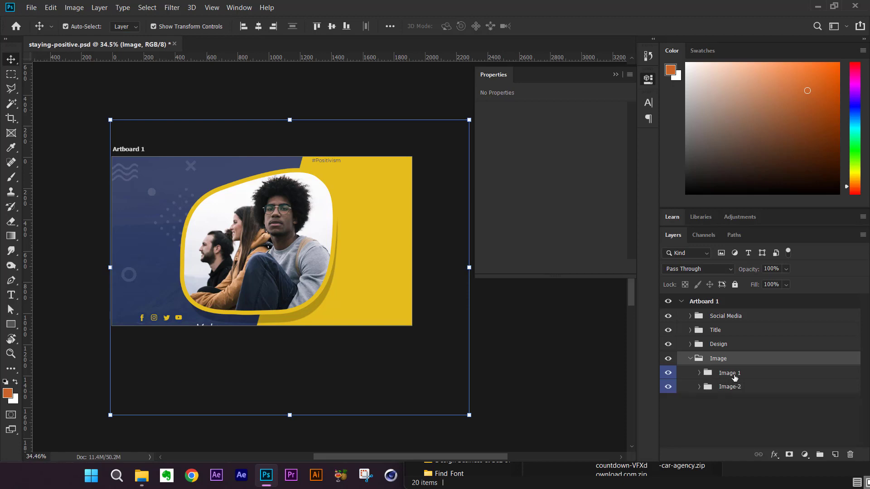
Move the Shape group out of Image 1 into the Image-2 group, above the Color layer, and collapse Image-2.
click(699, 374)
click(756, 410)
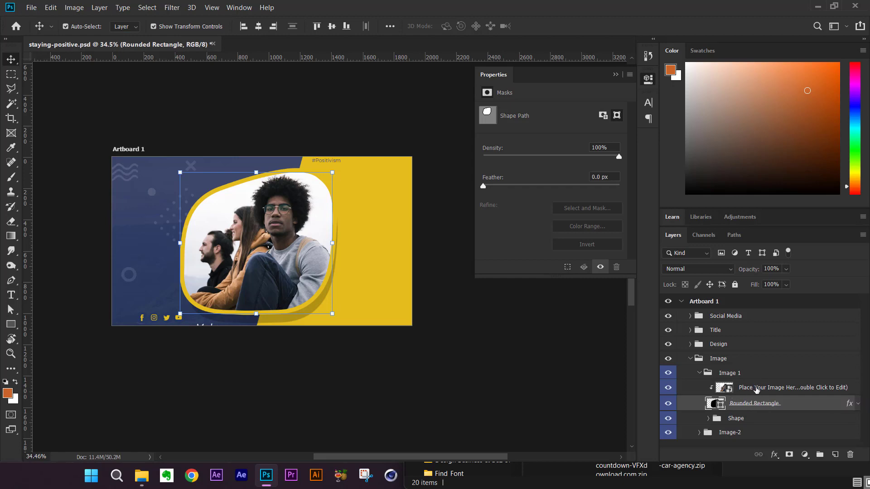
shift+click(756, 389)
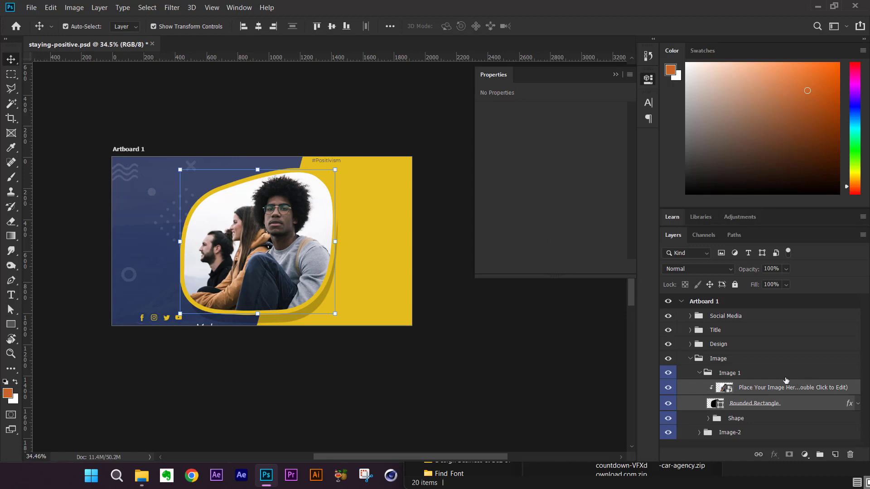
click(699, 433)
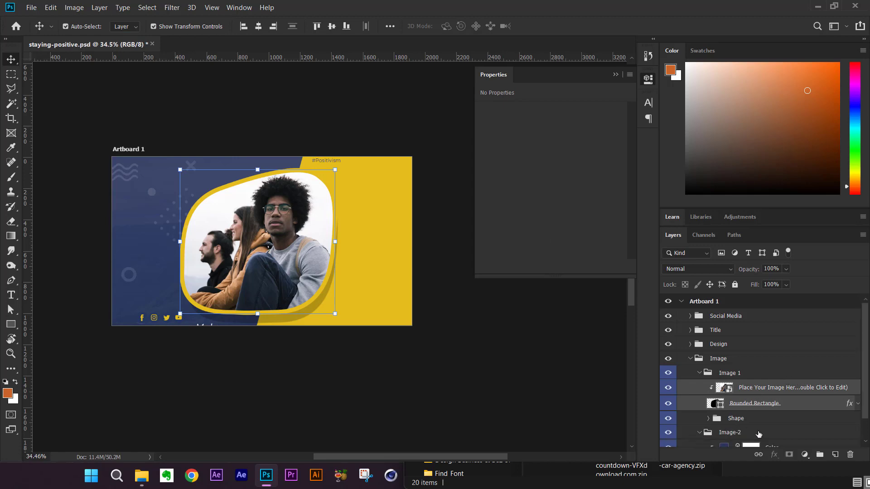
scroll(747, 424, down, 1)
click(738, 394)
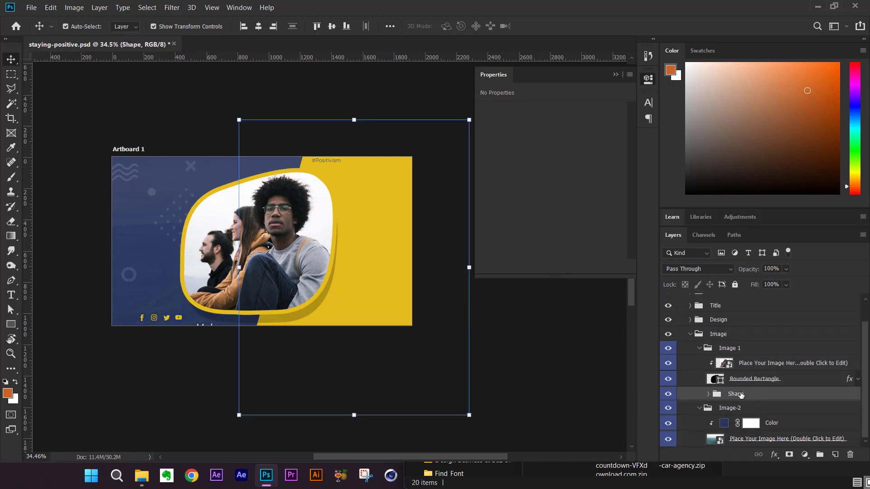
drag(741, 394, 750, 408)
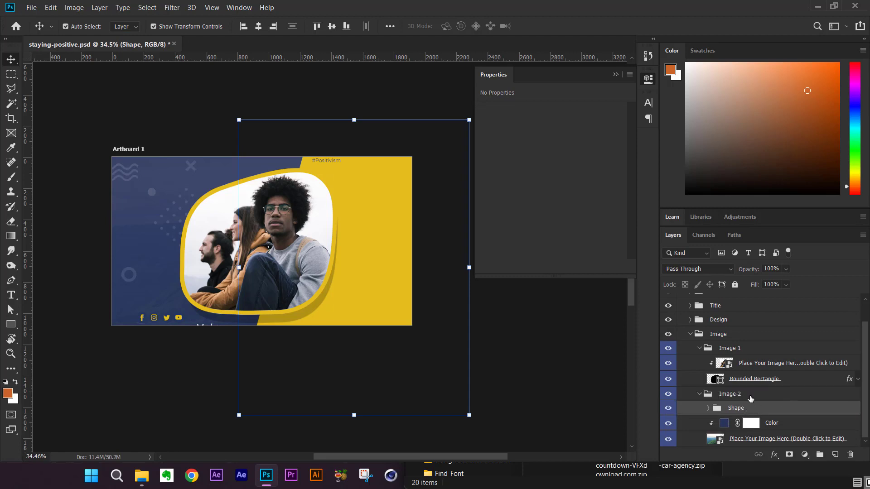
click(699, 394)
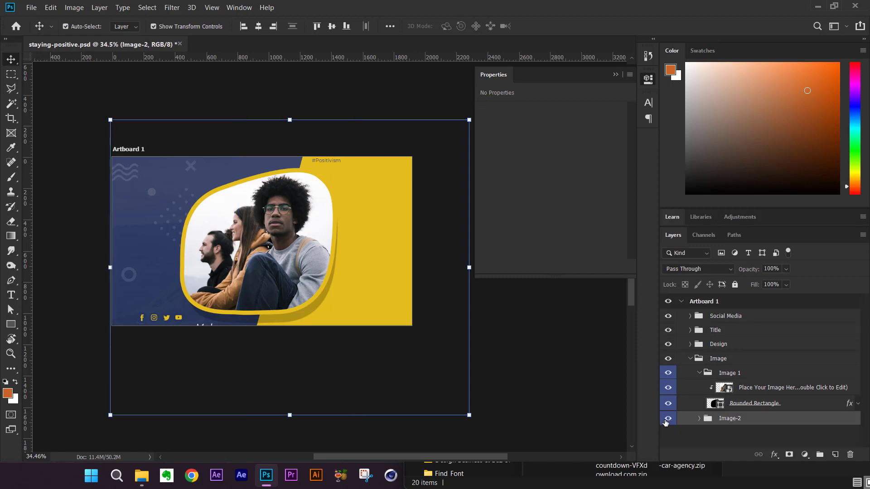
Rename the Image-2 group as BG and move it out of the Image group to the top of Artboard 1's layer stack.
click(667, 420)
click(667, 421)
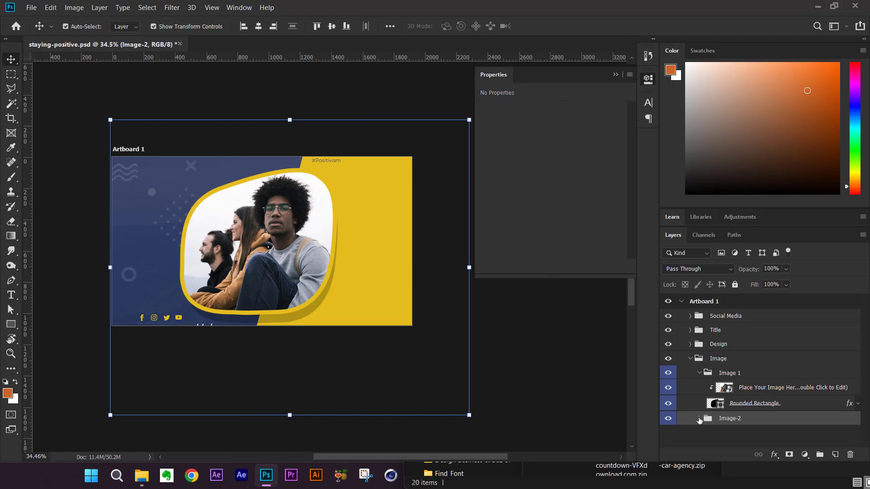
double_click(728, 420)
text(BG)
key(Return)
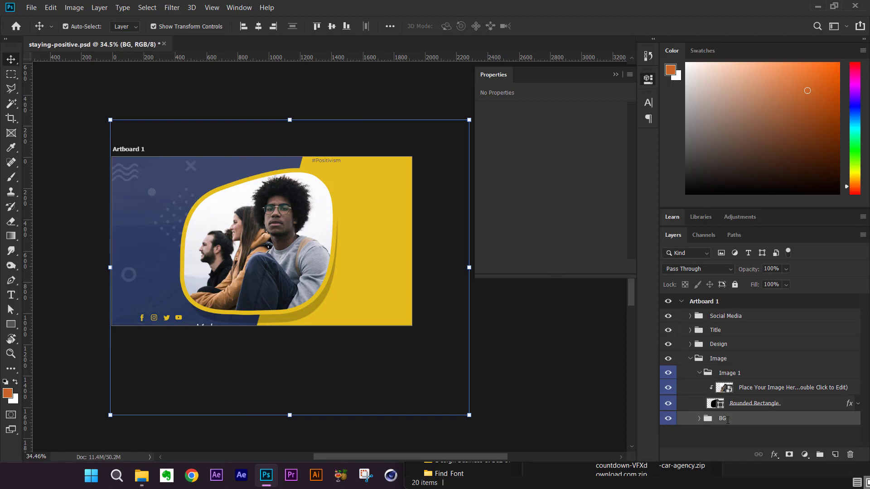
drag(739, 422, 729, 436)
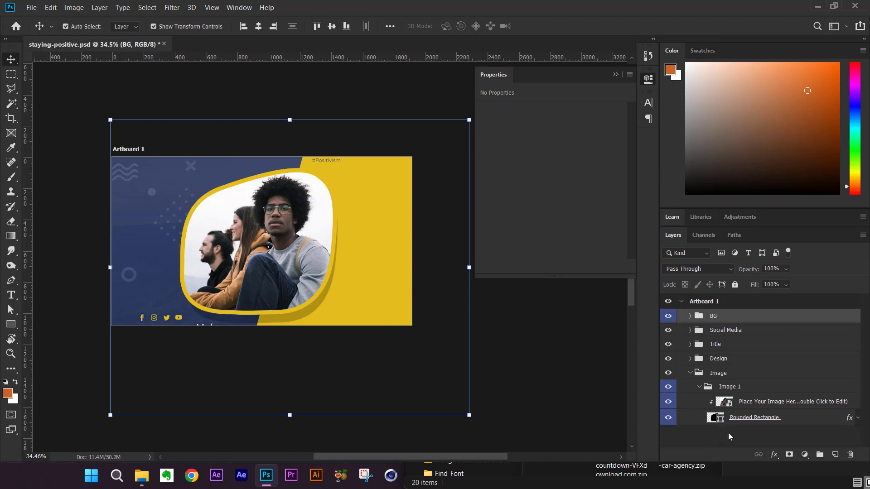
Collapse the Image group, move the BG group below it to the bottom of Artboard 1's layer stack, and select Image.
click(691, 372)
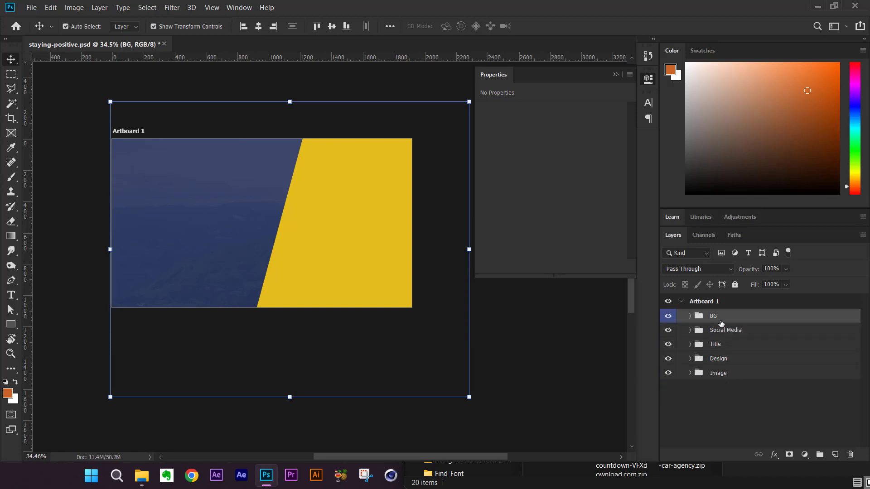
drag(731, 317, 722, 356)
click(724, 376)
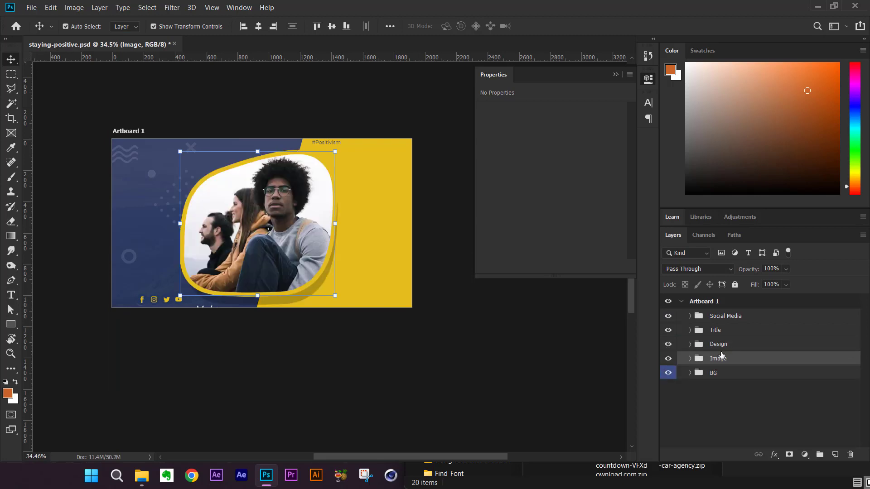
Check the contents of the Image and BG groups by expanding them and toggling each group's visibility.
click(668, 359)
click(668, 359)
click(690, 359)
click(690, 359)
click(690, 373)
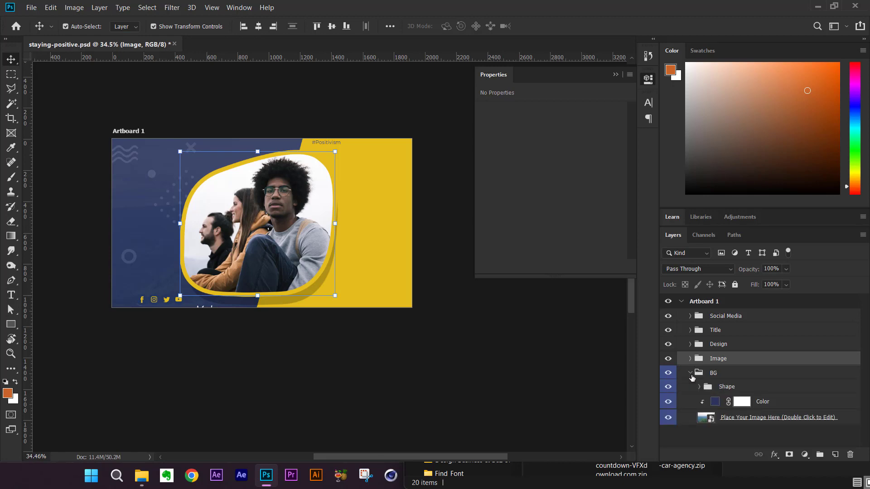
click(691, 374)
click(691, 374)
click(690, 373)
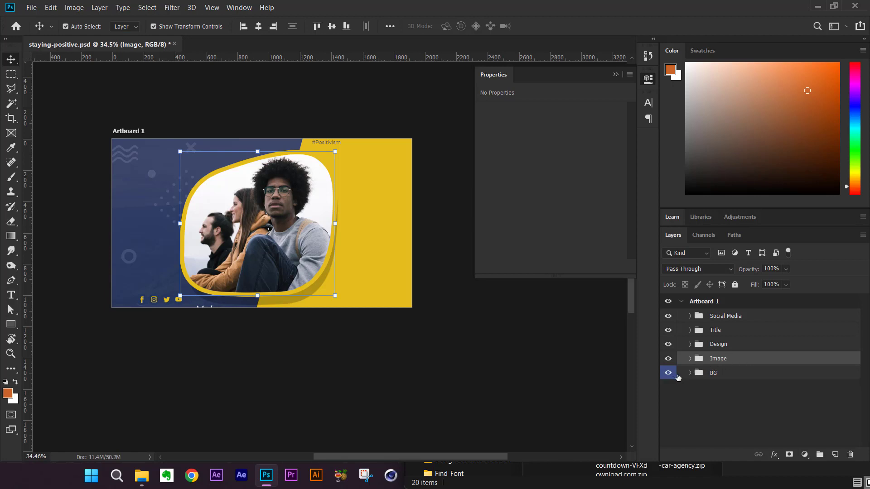
click(690, 374)
click(670, 374)
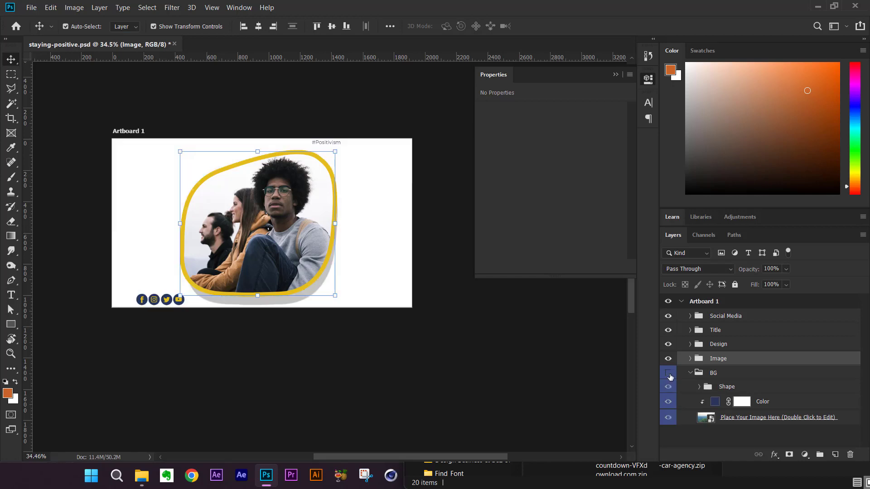
click(669, 375)
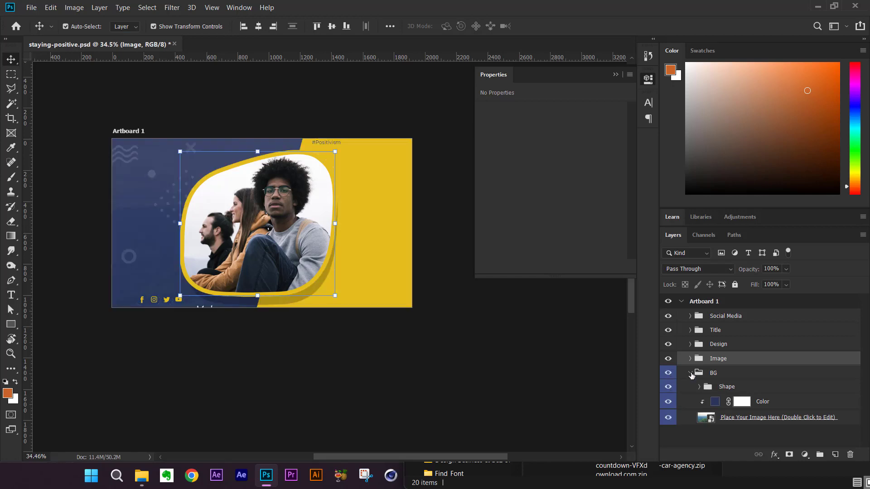
Try the Shape group above Image 1 in the Image group, and return it to BG above the Color layer.
click(741, 388)
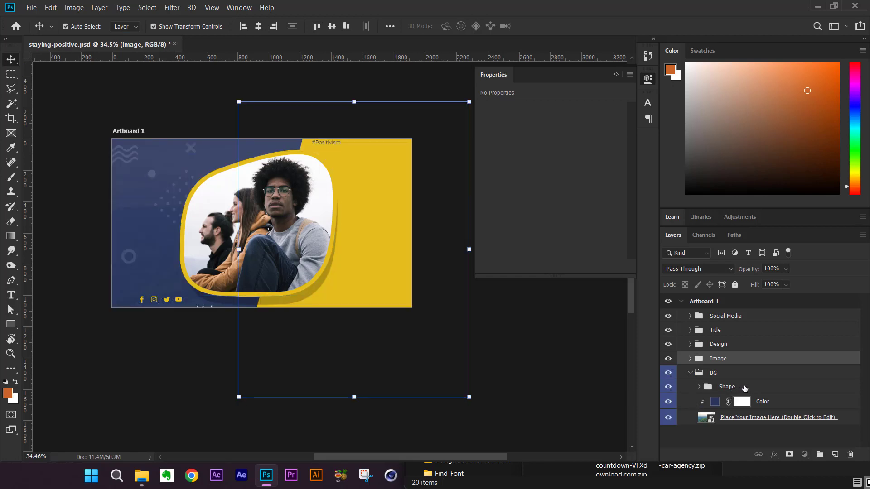
click(690, 359)
scroll(736, 371, down, 1)
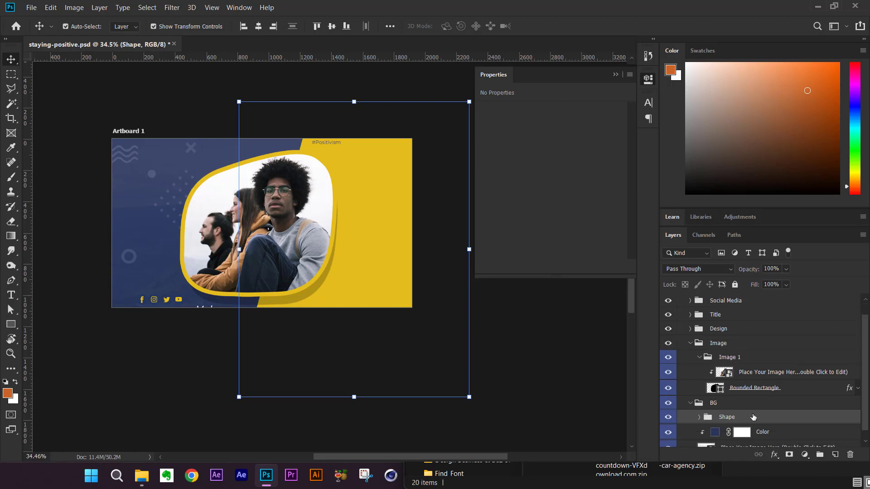
scroll(754, 416, down, 1)
drag(766, 409, 755, 347)
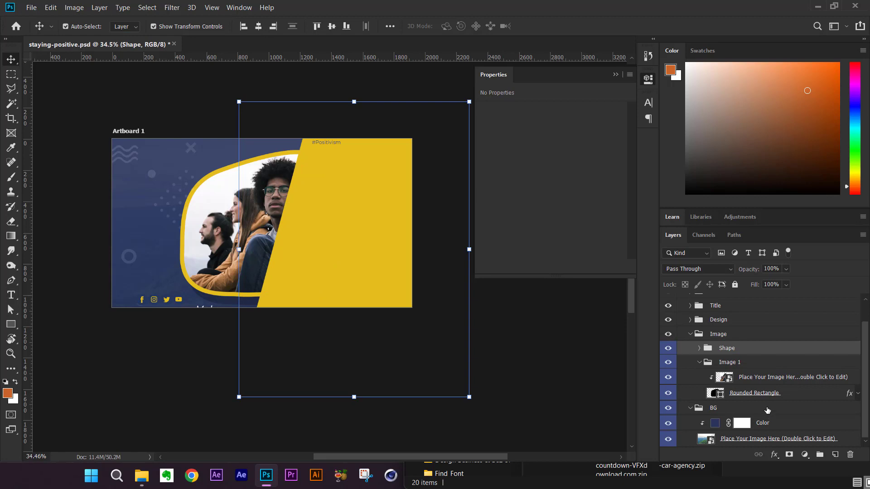
drag(741, 349, 707, 408)
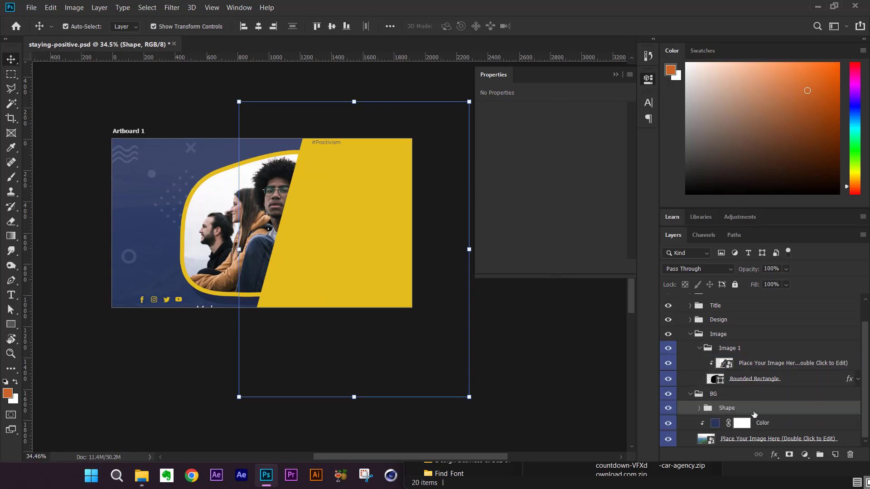
click(691, 397)
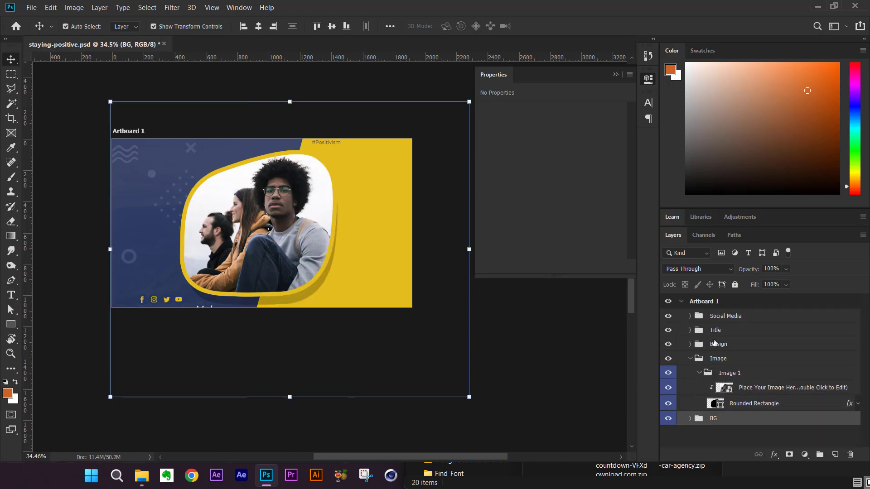
Collapse and select the Image group, and scale it down proportionally to about 77%.
click(690, 360)
click(719, 360)
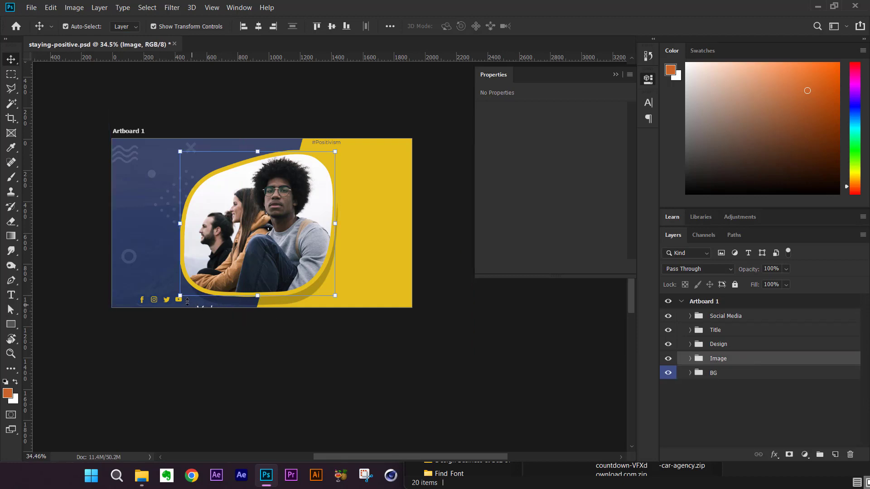
drag(183, 297, 230, 278)
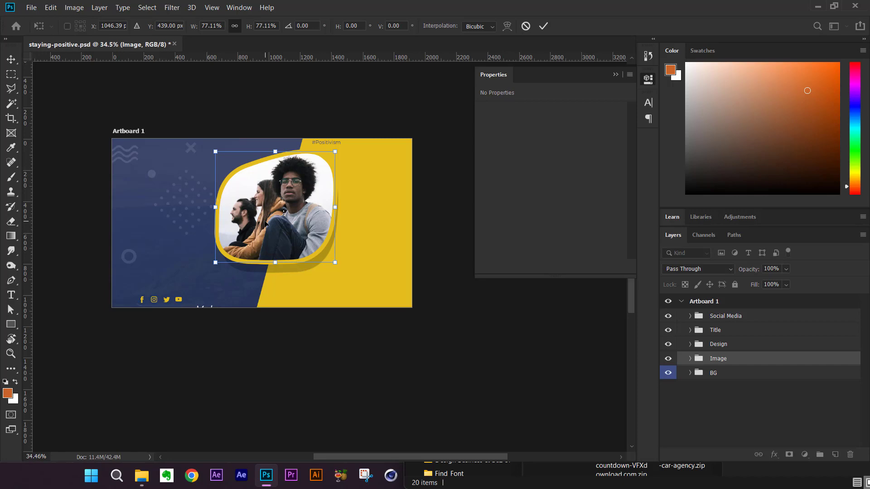
Move the scaled Image group right and down onto the artboard's yellow area, to about X 1436 px, Y 489 px.
key(shift+Right)
key(shift+Right)
key(shift+Right)
key(shift+Right)
key(shift+Right)
key(shift+Right)
key(shift+Right)
key(shift+Right)
key(shift+Right)
key(shift+Right)
key(shift+Right)
key(shift+Right)
key(shift+Right)
key(shift+Right)
key(shift+Right)
key(shift+Right)
key(shift+Right)
key(shift+Right)
key(shift+Right)
key(shift+Right)
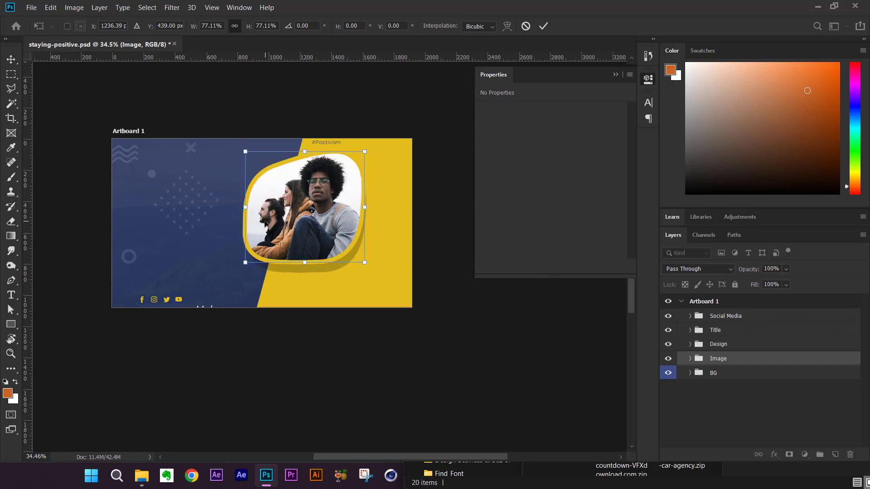
key(shift+Right)
key(shift+Right)
key(shift+Right)
key(shift+Right)
key(shift+Right)
key(shift+Right)
key(shift+Right)
key(shift+Right)
key(shift+Right)
key(shift+Right)
key(shift+Right)
key(shift+Right)
key(shift+Right)
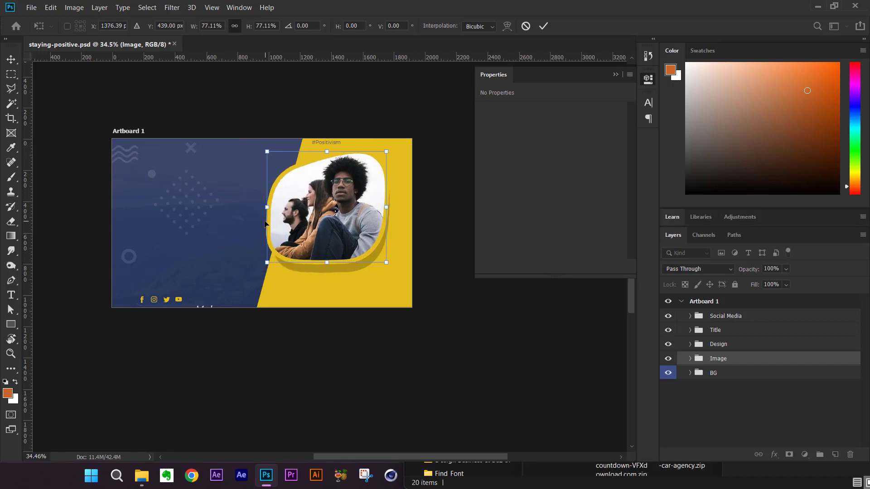
key(shift+Right)
key(shift+Right)
key(shift+Down)
key(shift+Down)
key(shift+Down)
key(shift+Down)
key(shift+Down)
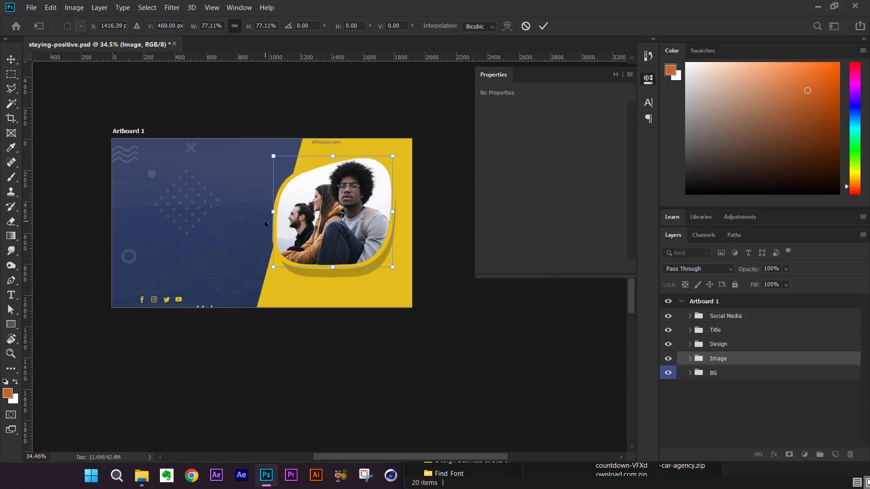
key(shift+Right)
key(shift+Right)
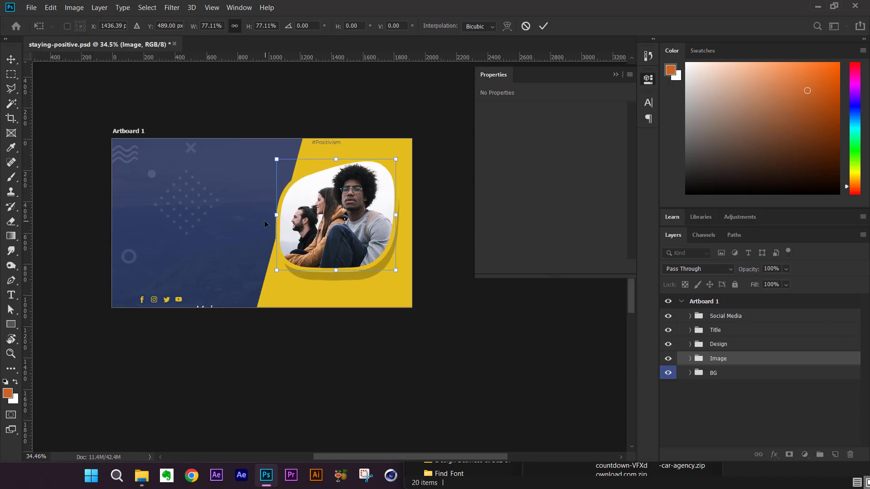
Shift the Image group across to the left side of the blue area, at about X 416 px, and apply the transform.
key(shift+Left)
key(shift+Left)
key(shift+Left)
key(shift+Left)
key(shift+Left)
key(shift+Left)
key(shift+Left)
key(shift+Left)
key(shift+Left)
key(shift+Left)
key(shift+Left)
key(shift+Left)
key(shift+Left)
key(shift+Left)
key(shift+Left)
key(shift+Left)
key(shift+Left)
key(shift+Left)
key(shift+Left)
key(shift+Left)
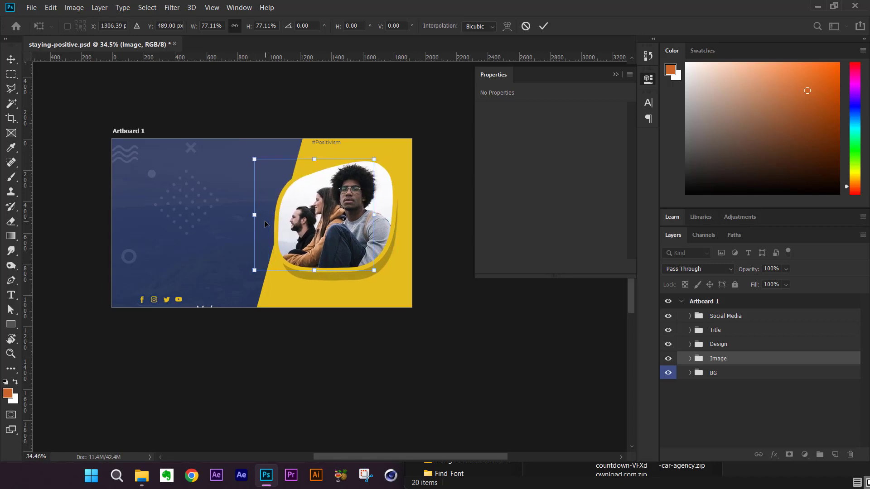
key(shift+Left)
key(shift+Left)
key(shift+Left)
key(shift+Left)
key(shift+Left)
key(shift+Left)
key(shift+Left)
key(shift+Left)
key(shift+Left)
key(shift+Left)
key(shift+Left)
key(shift+Left)
key(shift+Left)
key(shift+Left)
key(shift+Left)
key(shift+Left)
key(shift+Left)
key(shift+Left)
key(shift+Left)
key(shift+Left)
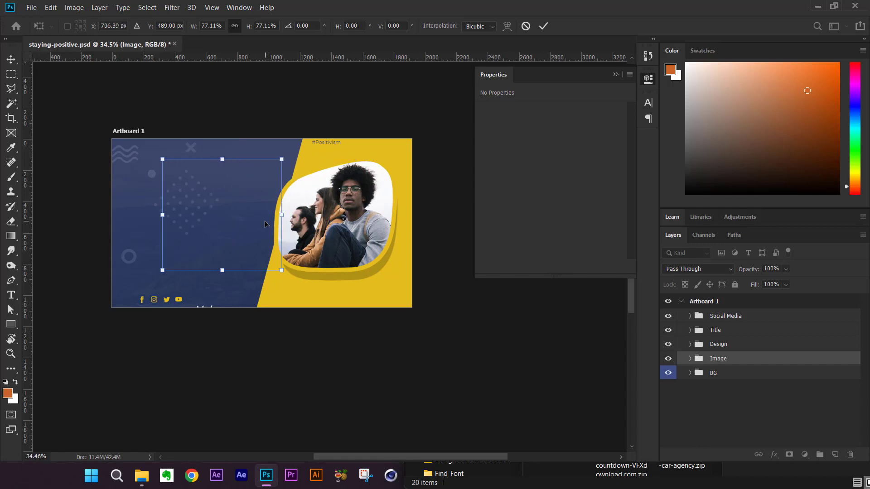
key(shift+Left)
key(shift+Left)
key(shift+Left)
key(shift+Left)
key(shift+Left)
key(shift+Left)
key(shift+Left)
key(shift+Left)
key(shift+Left)
key(shift+Left)
key(shift+Left)
key(shift+Left)
key(shift+Left)
key(shift+Left)
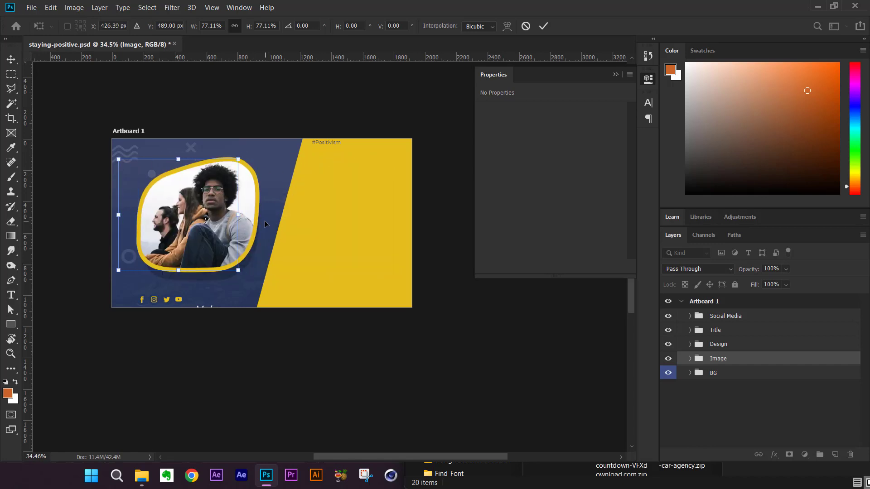
key(shift+Left)
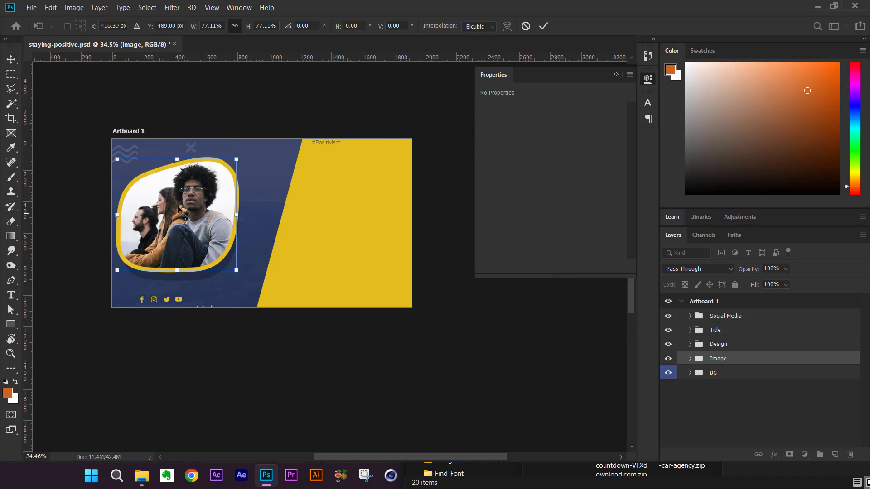
scroll(147, 251, up, 6)
scroll(249, 316, down, 4)
scroll(282, 316, up, 2)
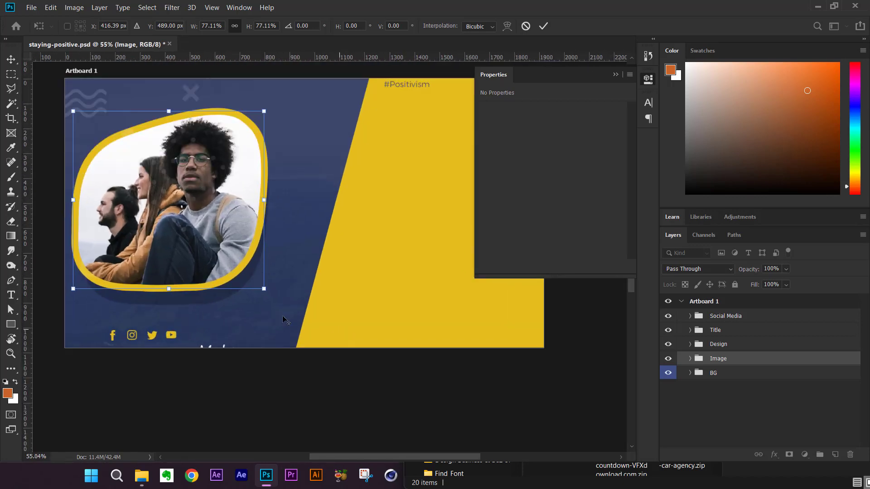
scroll(404, 181, down, 3)
scroll(314, 252, up, 2)
scroll(316, 256, down, 1)
scroll(316, 256, down, 2)
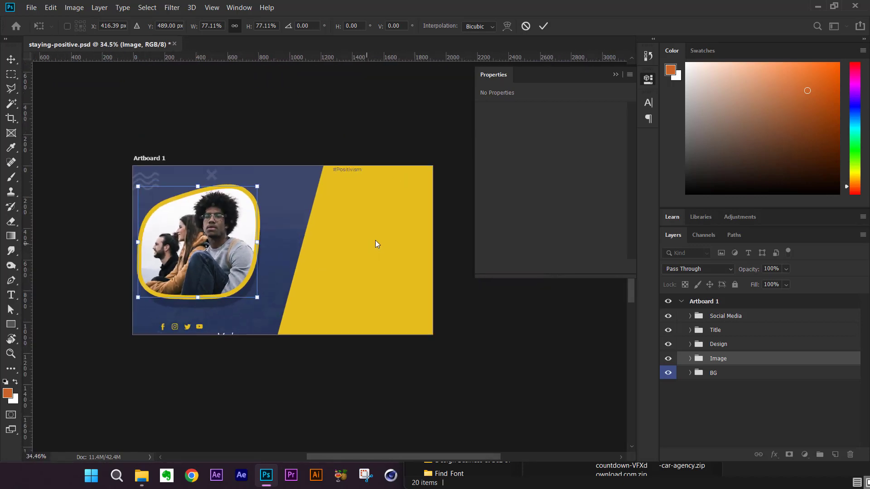
key(Return)
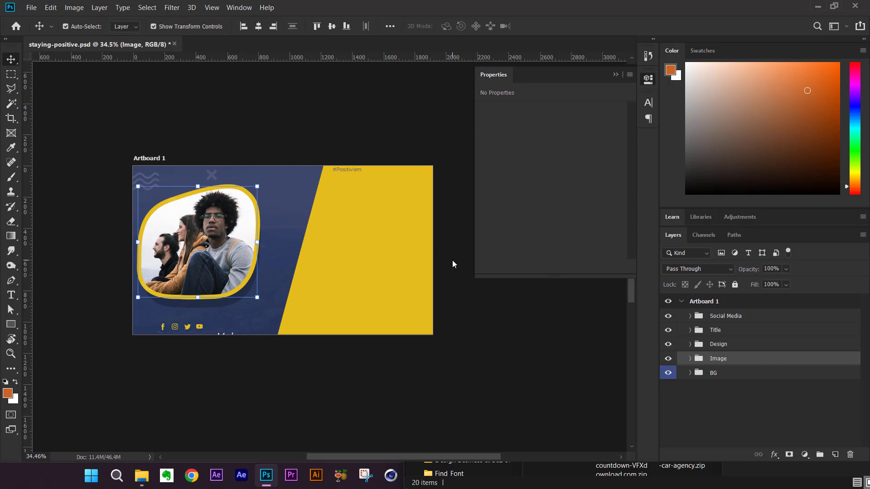
Nudge the Image group slightly down in the artboard's blue area, keeping it above the social media icons.
scroll(249, 258, up, 2)
scroll(249, 257, down, 3)
scroll(230, 277, up, 2)
scroll(224, 280, down, 2)
scroll(217, 284, up, 1)
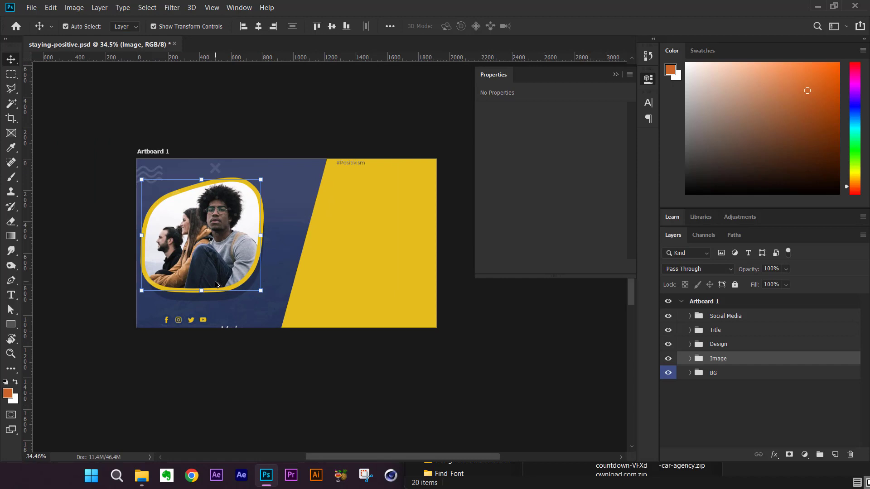
key(shift+Down)
key(shift+Down)
key(shift+Down)
key(shift+Down)
key(shift+Down)
key(shift+Down)
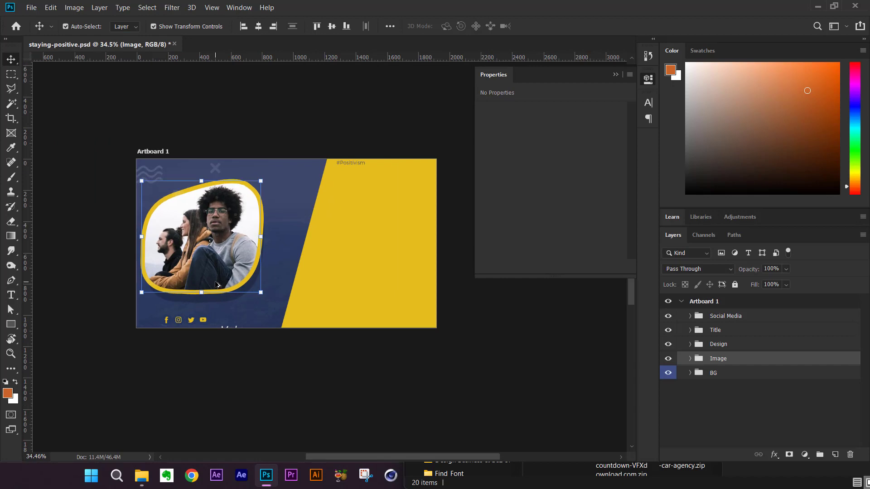
key(shift+Up)
key(shift+Up)
key(shift+Up)
key(shift+Up)
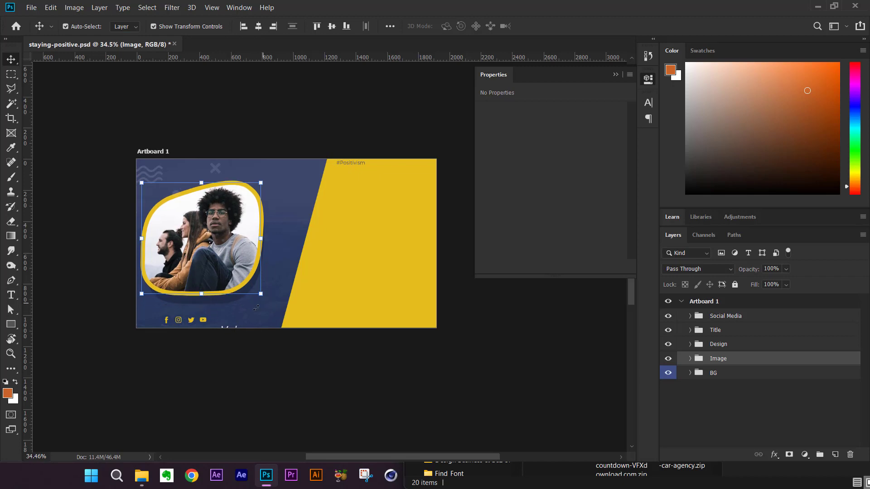
Switch to File Explorer and open staying-positive.jpg from the square-flyer-template-staying-positive folder inside PSD.
mouse_move(141, 476)
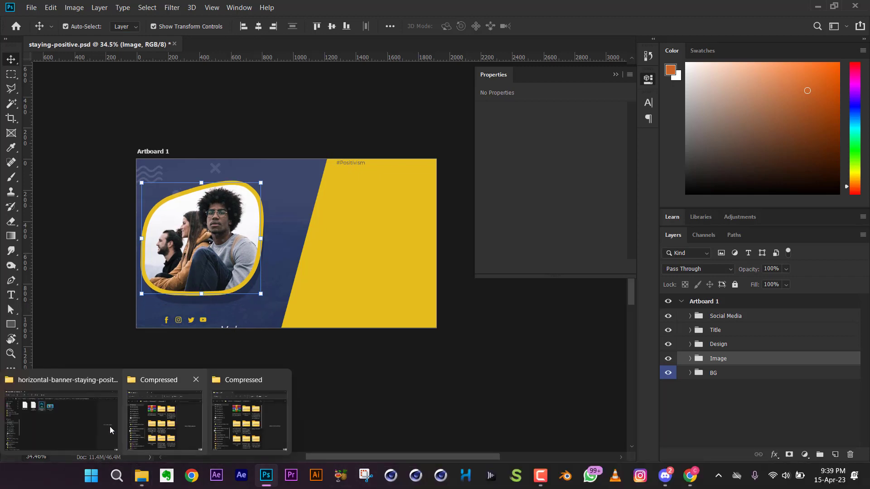
click(97, 429)
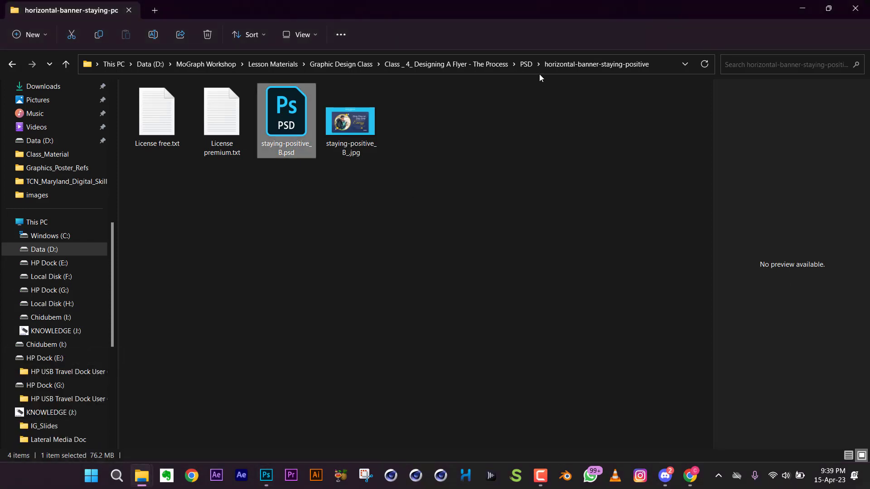
click(527, 64)
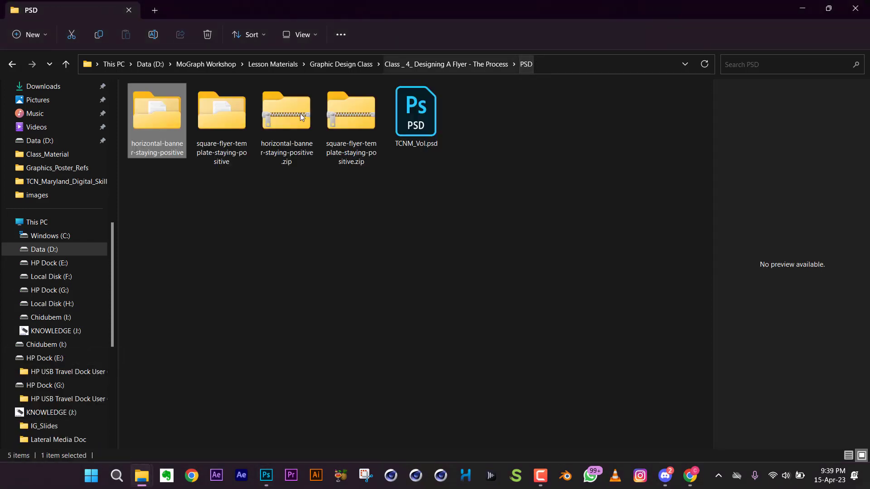
double_click(241, 127)
double_click(275, 115)
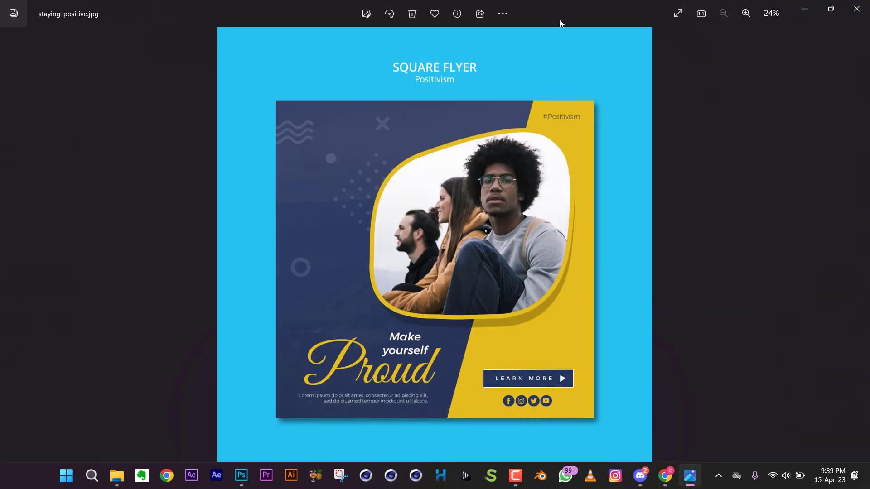
Compare the flyer preview with the artboard in a smaller window over Photoshop, and return to the document, selecting BG's Color layer.
double_click(583, 15)
click(794, 19)
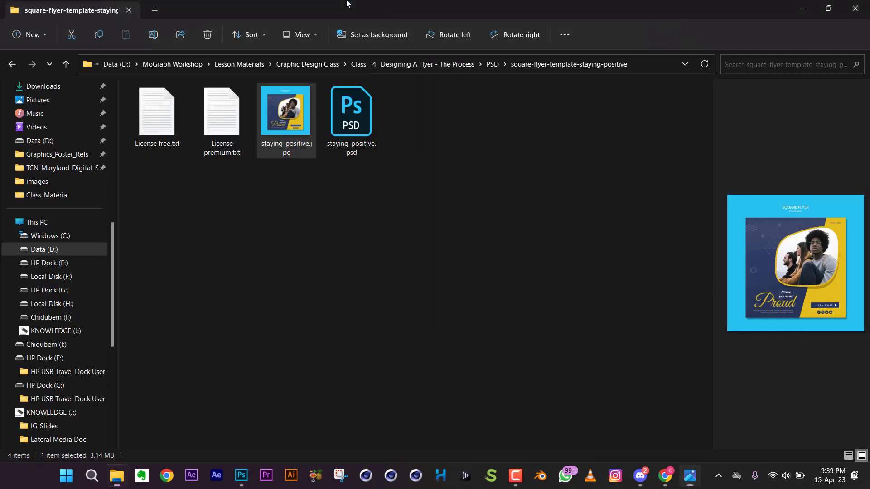
click(797, 8)
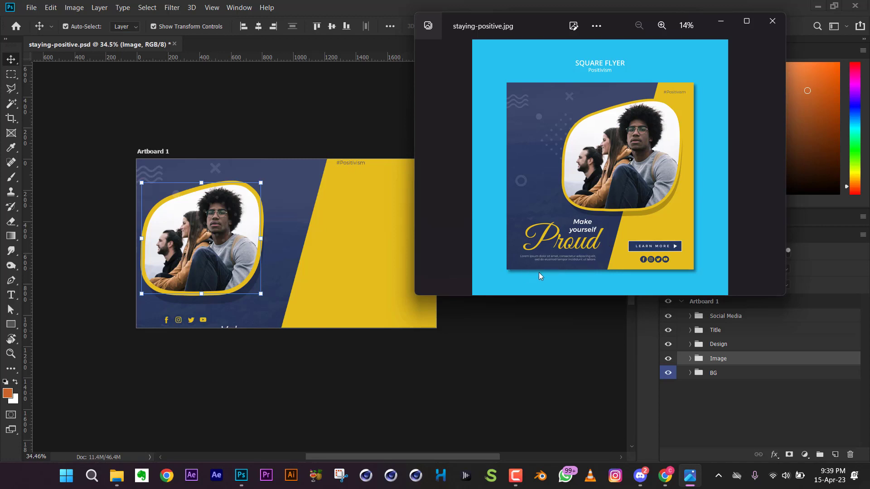
click(345, 5)
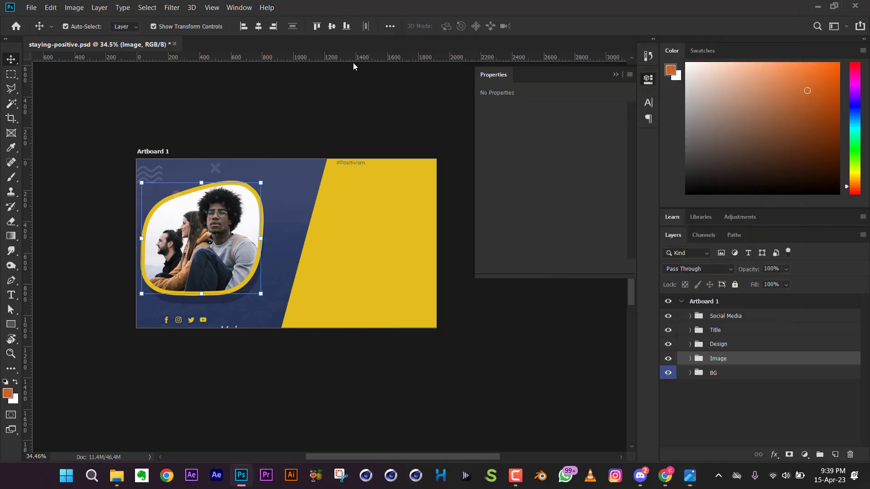
click(298, 224)
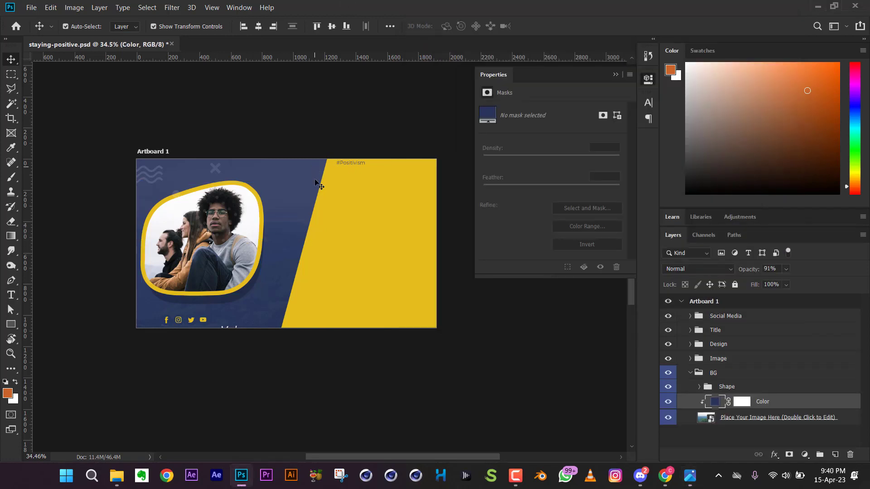
Shift the yellow Rectangle in BG's Shape group about 290 px to the right, widening the artboard's blue area.
scroll(768, 409, down, 2)
scroll(768, 409, up, 1)
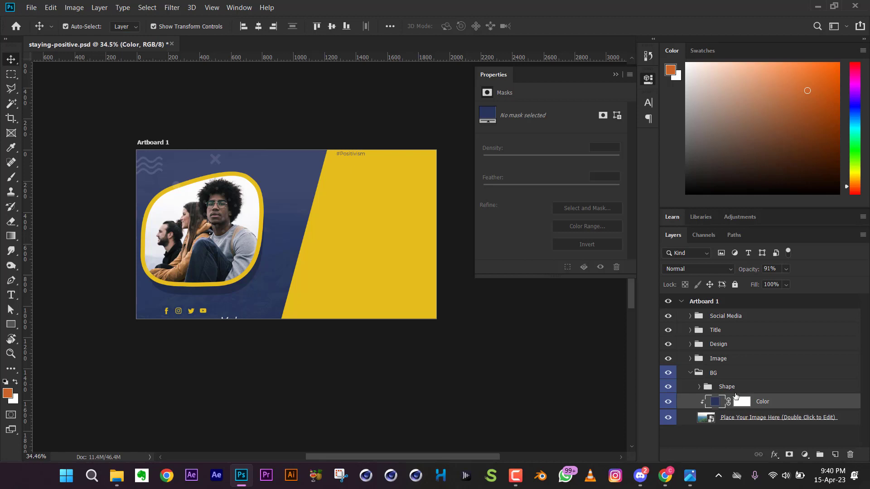
click(700, 388)
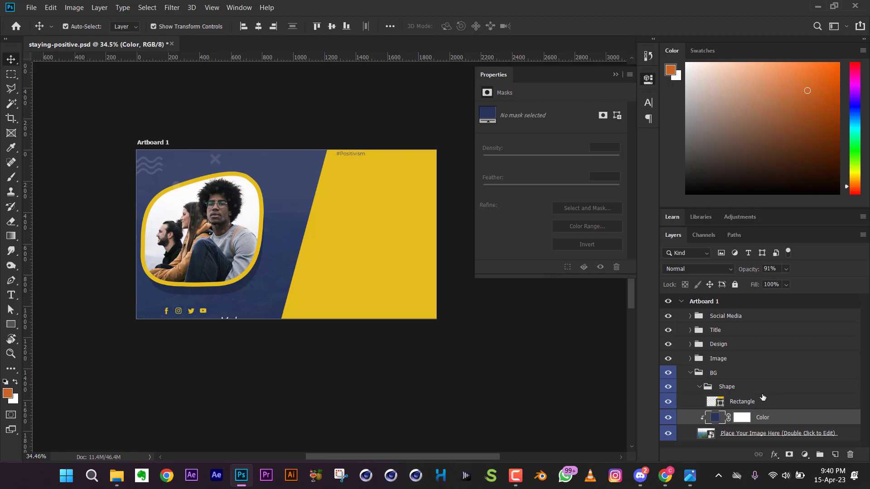
click(721, 405)
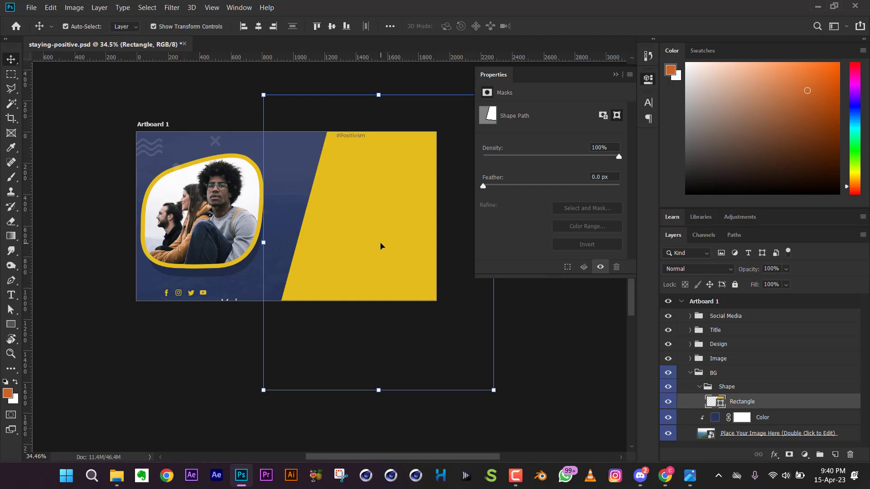
key(shift+Right)
key(shift+Right)
key(shift+Right)
key(shift+Right)
key(shift+Right)
key(shift+Right)
key(shift+Right)
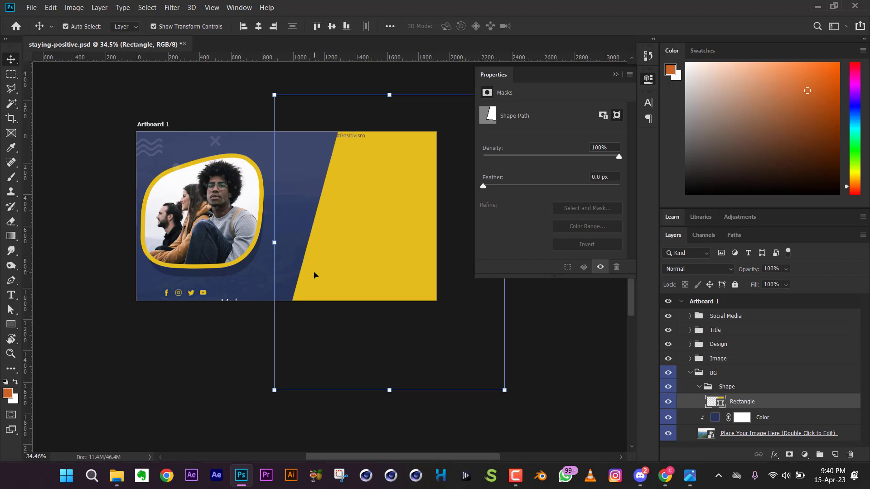
key(shift+Right)
key(shift+Right)
key(shift+Right)
key(shift+Right)
key(shift+Right)
key(shift+Right)
key(shift+Right)
key(shift+Right)
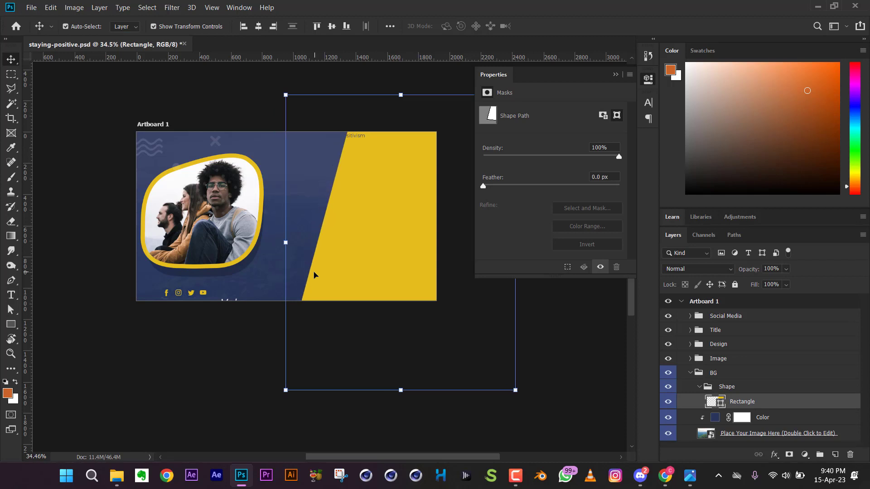
key(shift+Right)
key(shift+Right)
key(shift+Right)
key(shift+Right)
key(shift+Right)
key(shift+Right)
key(shift+Right)
key(shift+Right)
key(shift+Right)
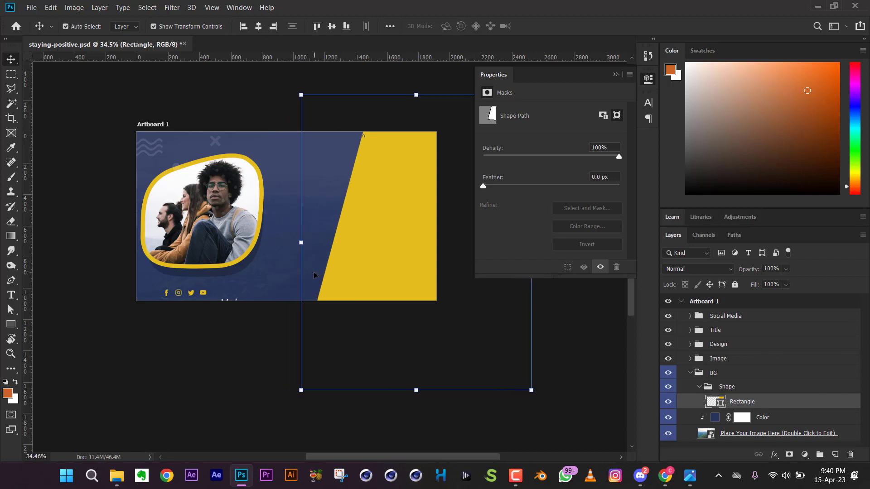
key(shift+Right)
key(shift+Right)
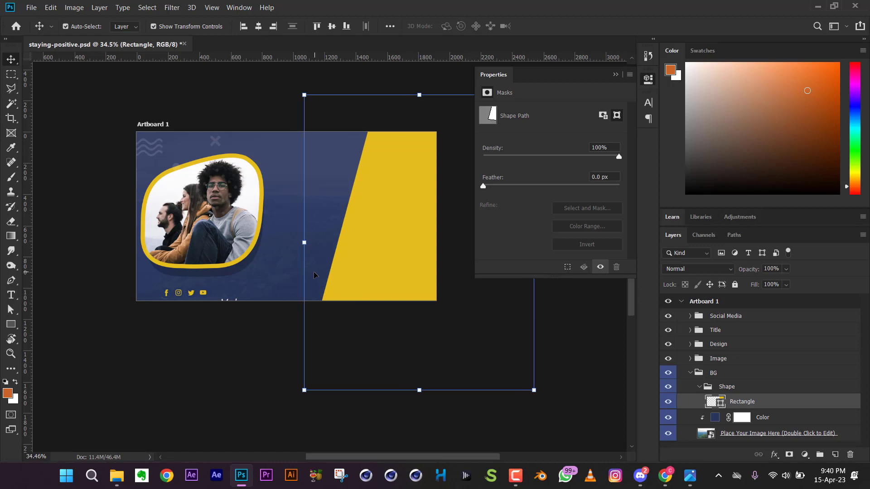
key(shift+Right)
key(shift+Right)
key(shift+Right)
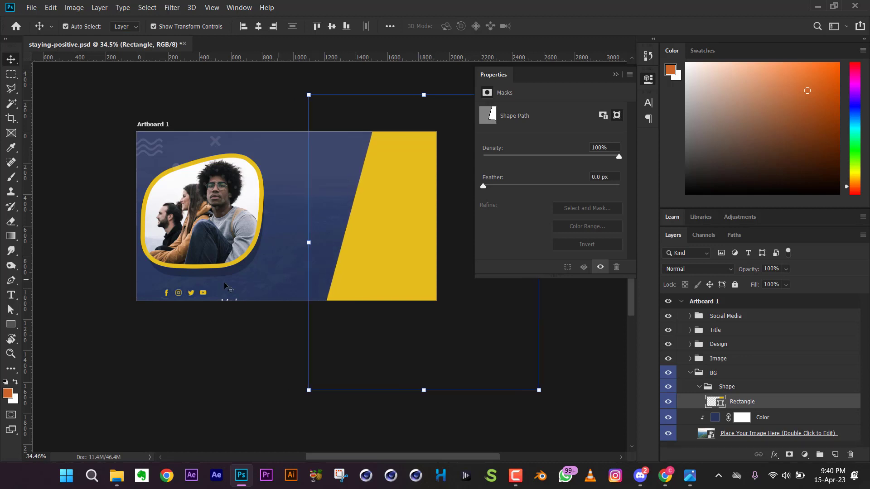
Move the Image 1 group horizontally to the right so it overlaps the boundary between blue and yellow, and apply the transform.
click(213, 226)
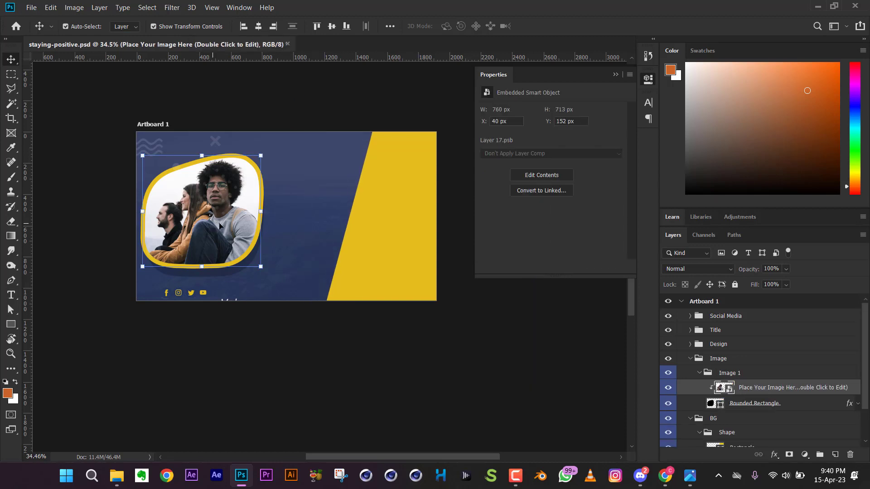
click(701, 375)
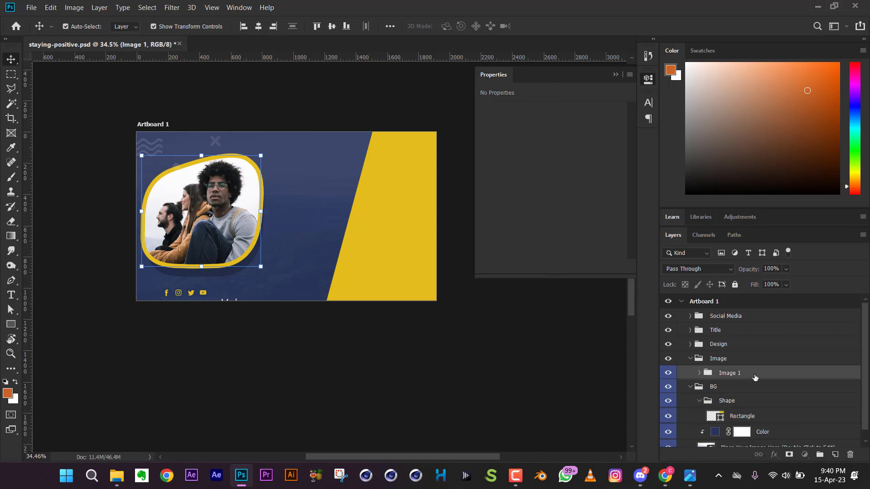
key(ctrl+t)
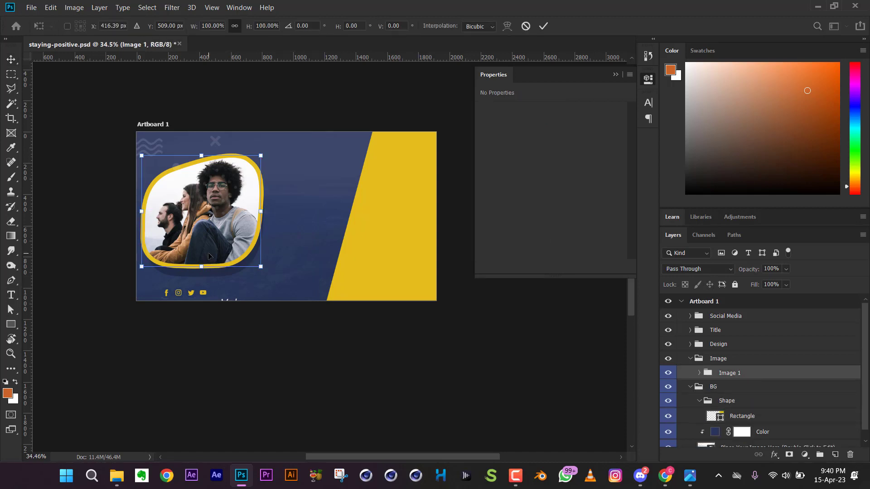
drag(207, 235, 357, 234)
key(Return)
Move the Make yourself text up into the artboard's blue area, at about X 513 px and Y 838 px.
scroll(213, 285, up, 5)
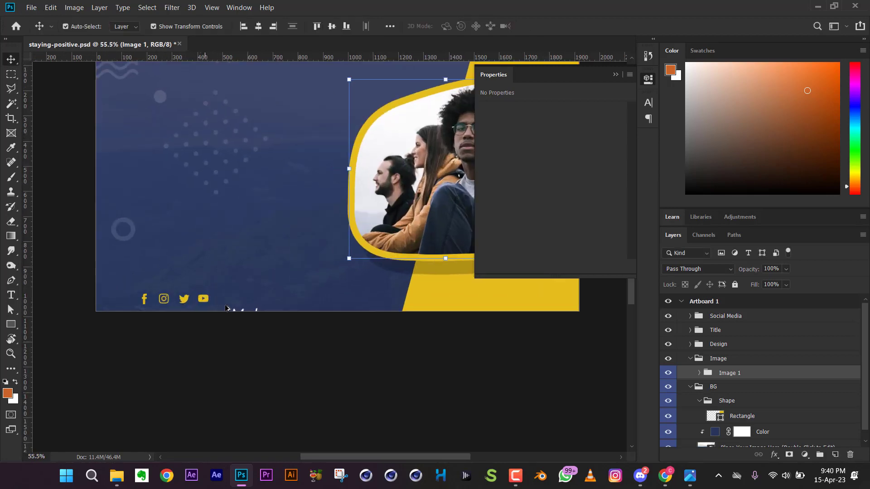
scroll(241, 312, up, 3)
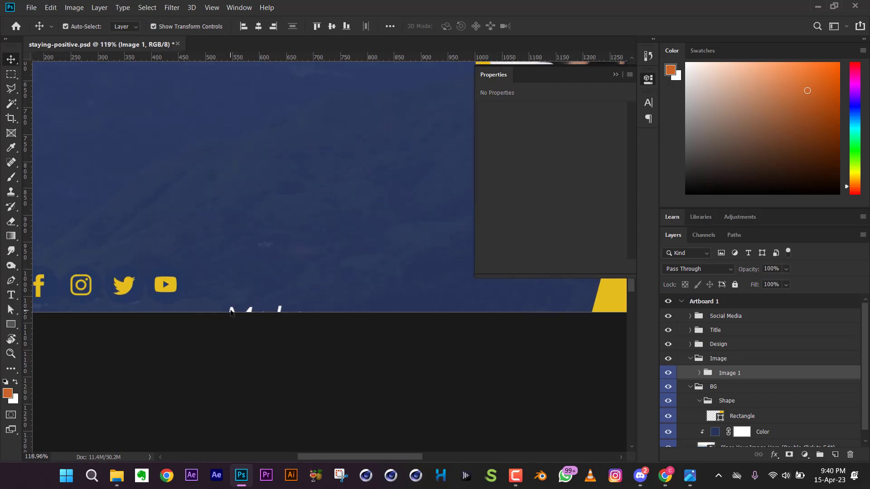
key(shift+v)
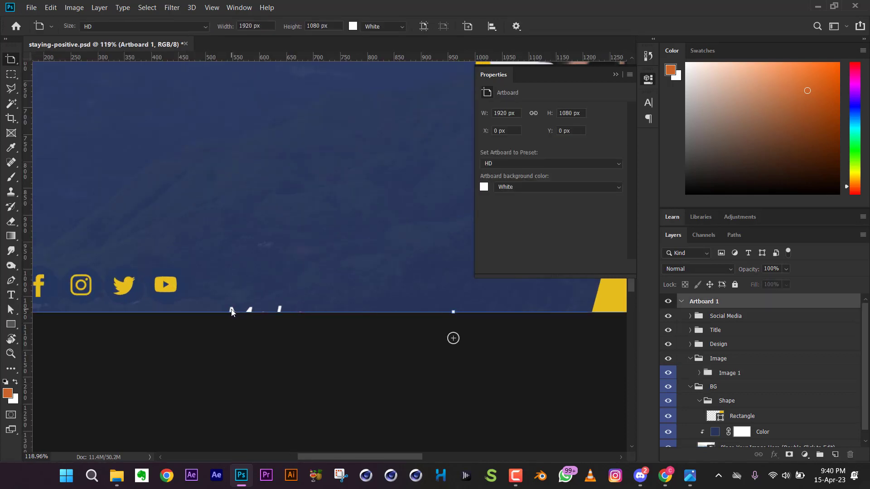
key(v)
click(231, 312)
drag(231, 311, 240, 190)
Select the Learn More and Description layers together and nudge them up into the artboard, to about Y 668 px.
scroll(256, 268, down, 3)
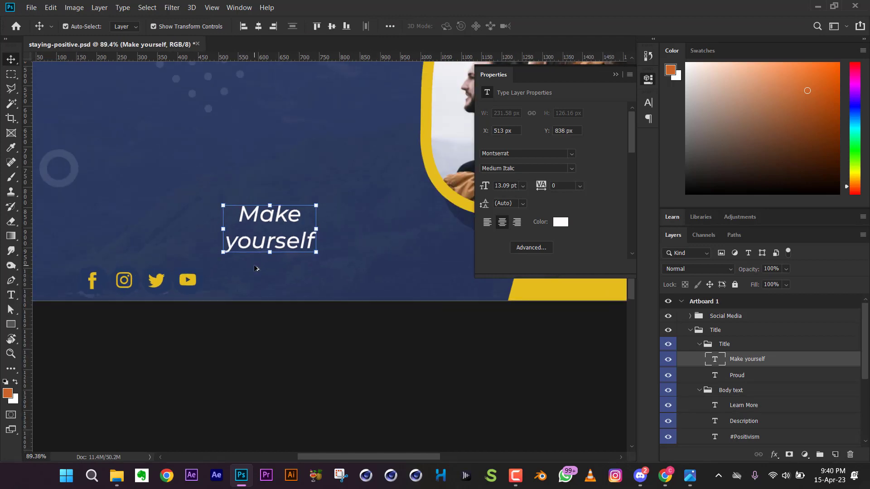
scroll(270, 264, down, 3)
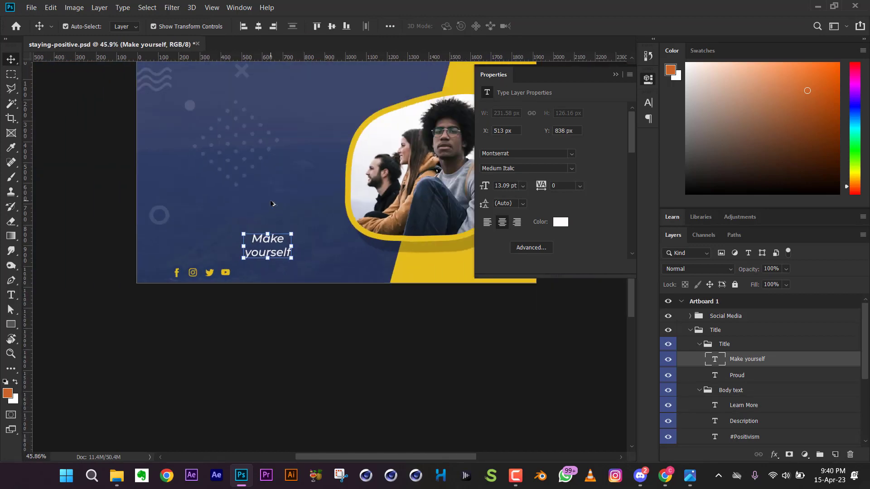
scroll(268, 285, up, 1)
scroll(267, 287, down, 2)
scroll(267, 286, up, 1)
scroll(253, 290, down, 2)
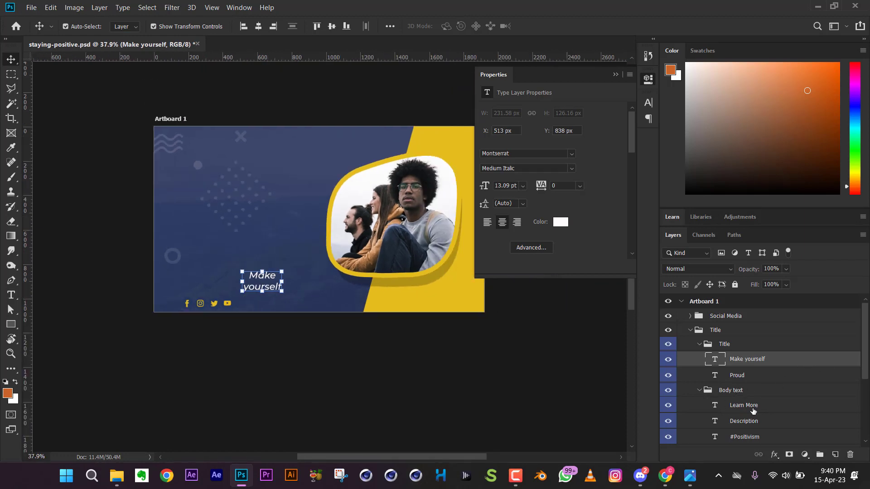
scroll(753, 410, down, 1)
click(754, 392)
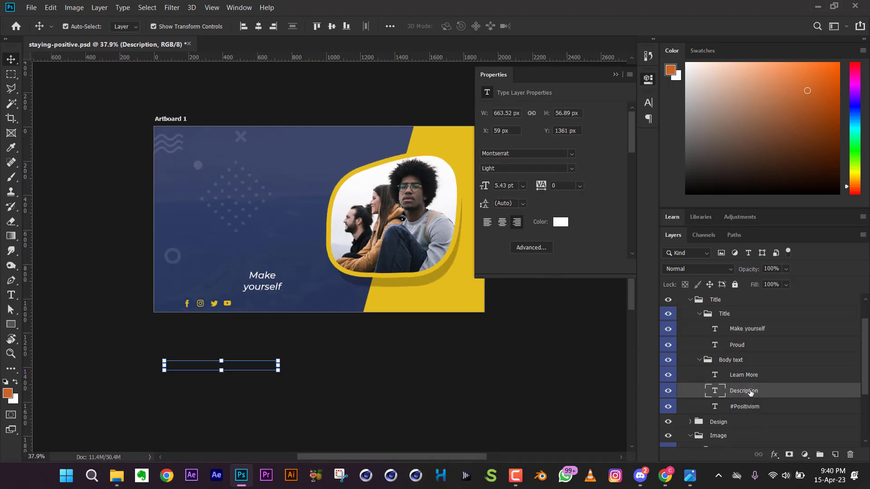
click(751, 408)
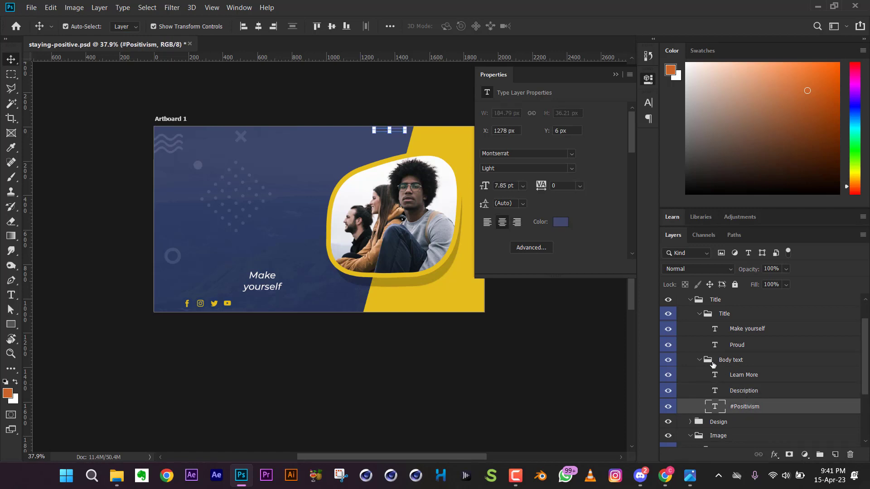
click(730, 363)
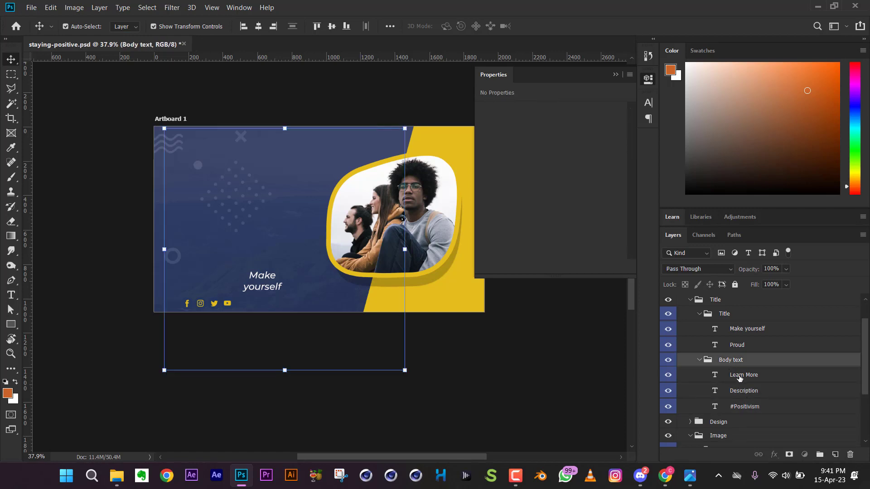
click(736, 376)
shift+click(743, 392)
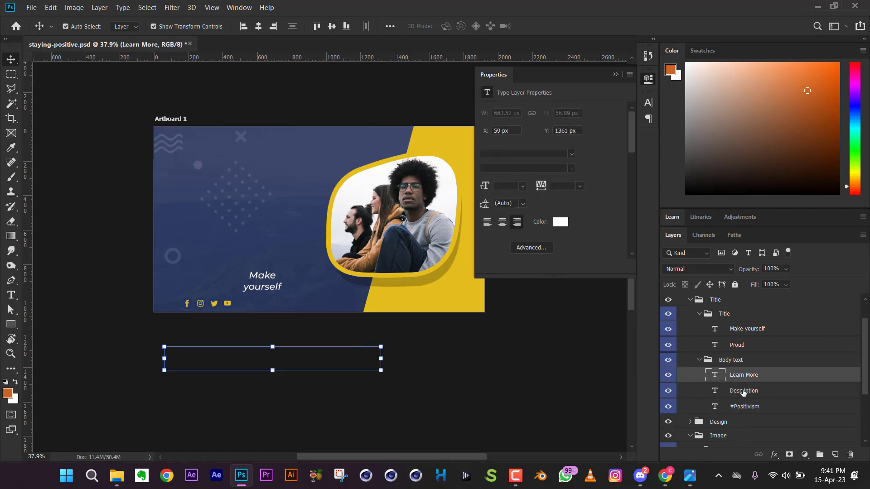
shift+click(748, 407)
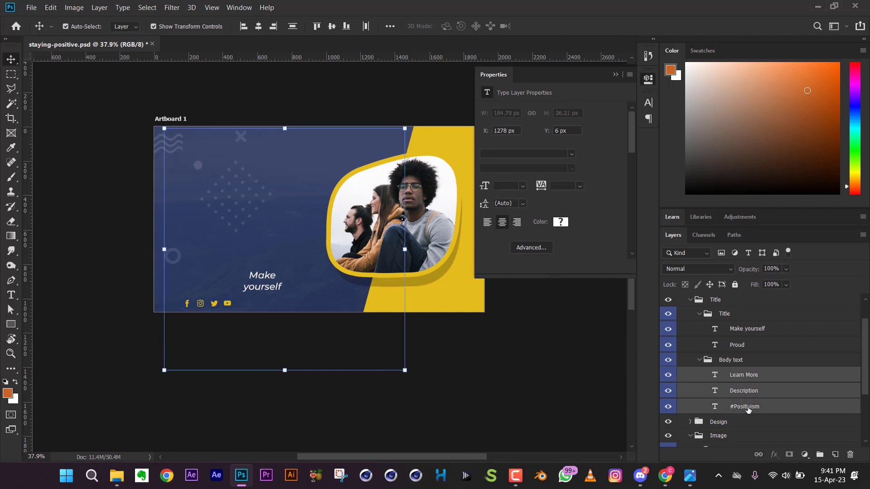
ctrl+click(748, 407)
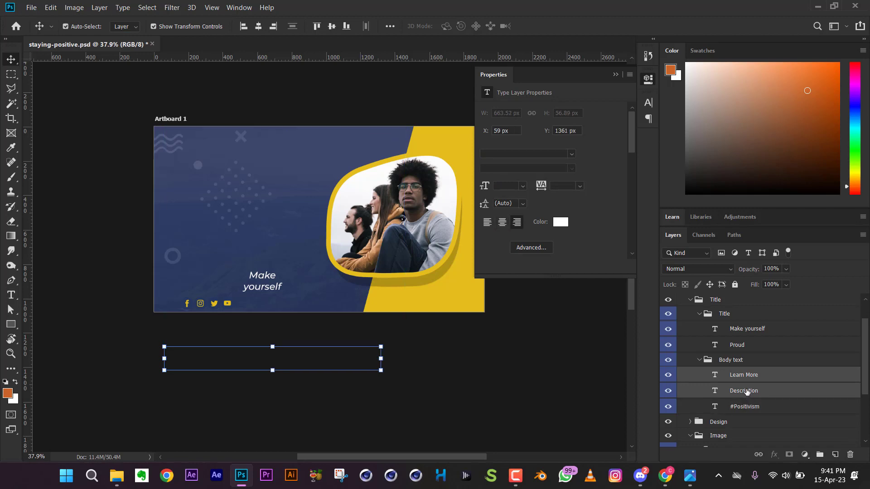
key(shift+Up)
key(shift+Up)
key(shift+Up)
key(shift+Up)
key(shift+Up)
key(shift+Up)
key(shift+Up)
key(shift+Up)
key(shift+Up)
key(shift+Up)
key(shift+Up)
key(shift+Up)
key(shift+Up)
key(shift+Up)
key(shift+Up)
key(shift+Up)
key(shift+Up)
key(shift+Up)
key(shift+Up)
key(shift+Up)
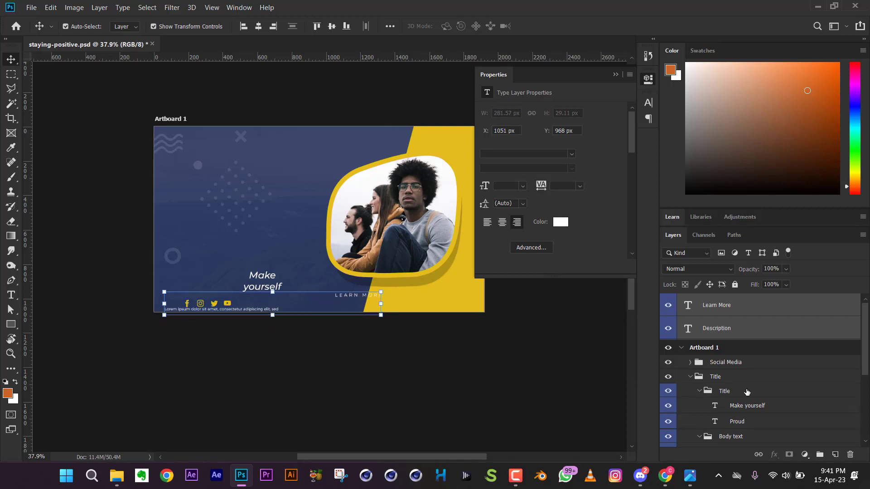
key(shift+Up)
key(shift+Up)
key(shift+Up)
key(shift+Up)
key(shift+Up)
key(shift+Up)
key(shift+Up)
key(shift+Up)
key(shift+Up)
key(shift+Up)
key(shift+Up)
key(shift+Up)
key(shift+Up)
key(shift+Up)
key(shift+Up)
key(shift+Up)
key(shift+Up)
key(shift+Up)
key(shift+Up)
key(shift+Up)
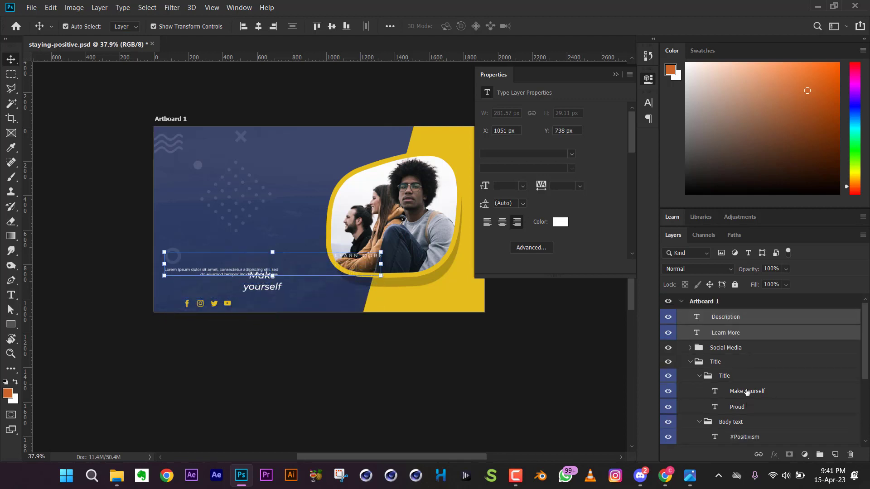
key(shift+Up)
key(shift+Up)
key(shift+Up)
key(shift+Up)
key(shift+Up)
key(shift+Up)
key(shift+Up)
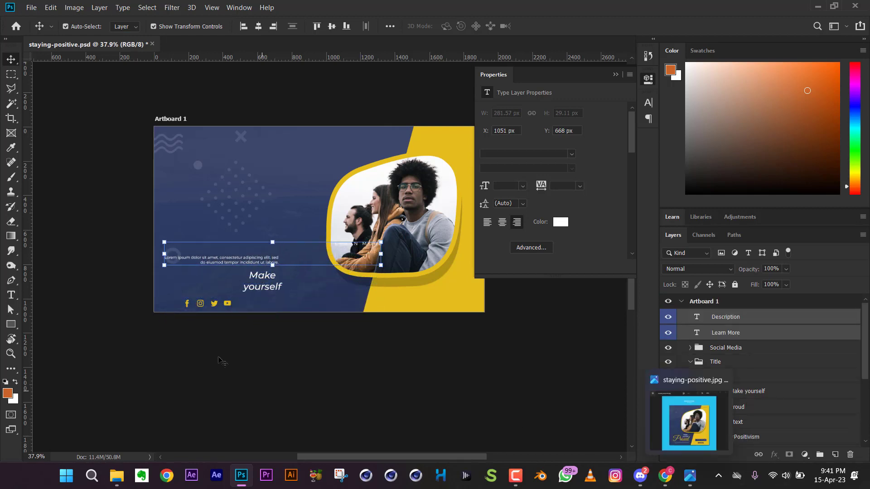
Bring the Learn More text above the description in the blue area and delete both text layers.
click(217, 371)
scroll(345, 253, up, 1)
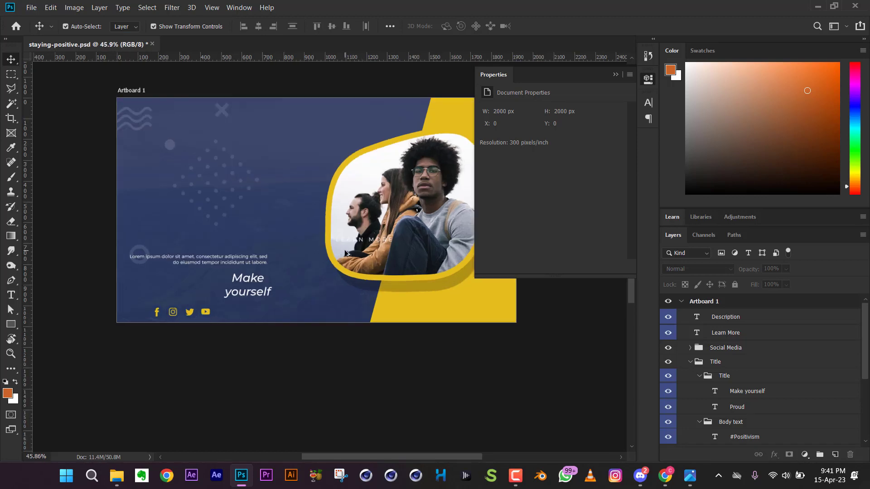
scroll(345, 253, up, 1)
drag(370, 239, 217, 236)
shift+click(207, 264)
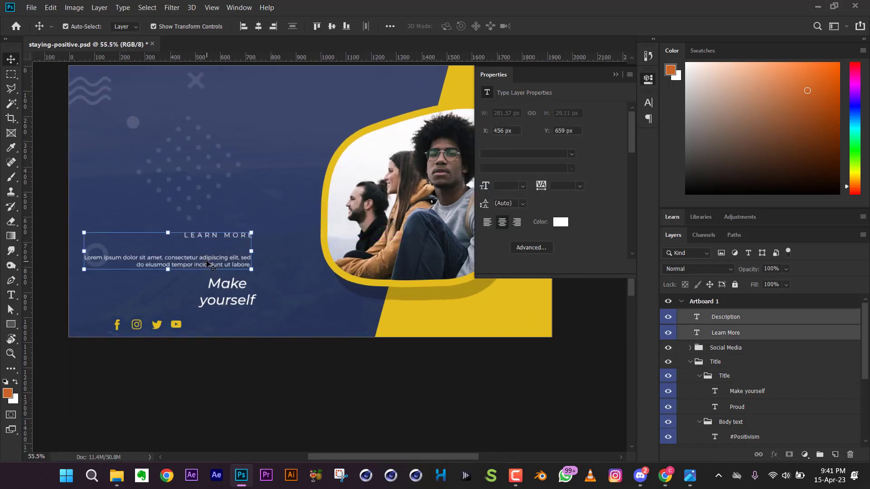
key(Delete)
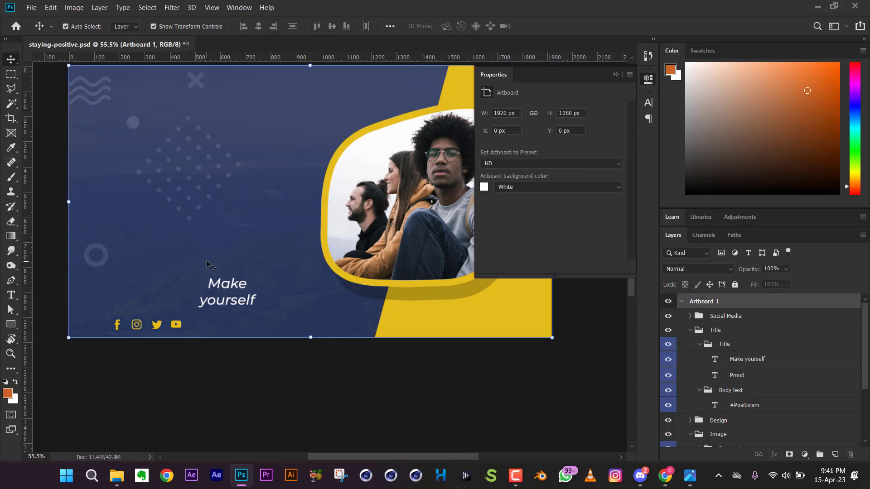
Move the dot pattern to the artboard's upper edge near the yellow shape, and shift the wave pattern slightly up in its corner.
scroll(299, 305, down, 2)
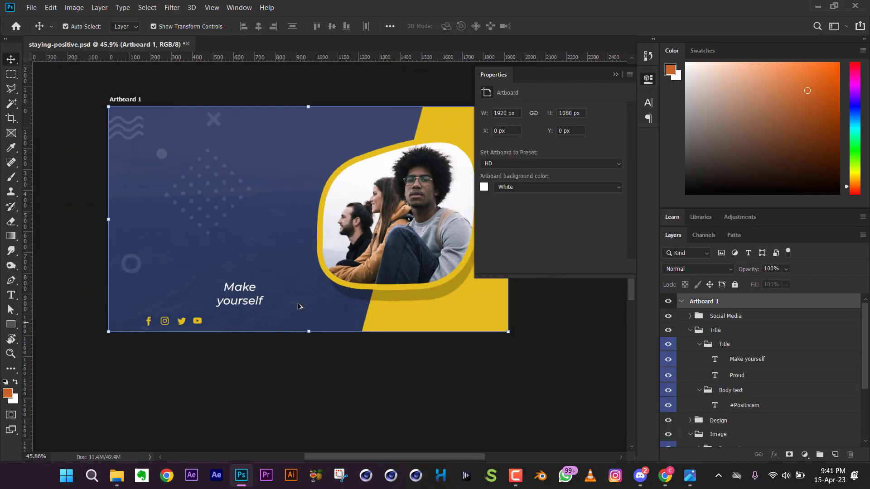
scroll(263, 177, up, 3)
scroll(277, 259, down, 2)
scroll(211, 227, down, 1)
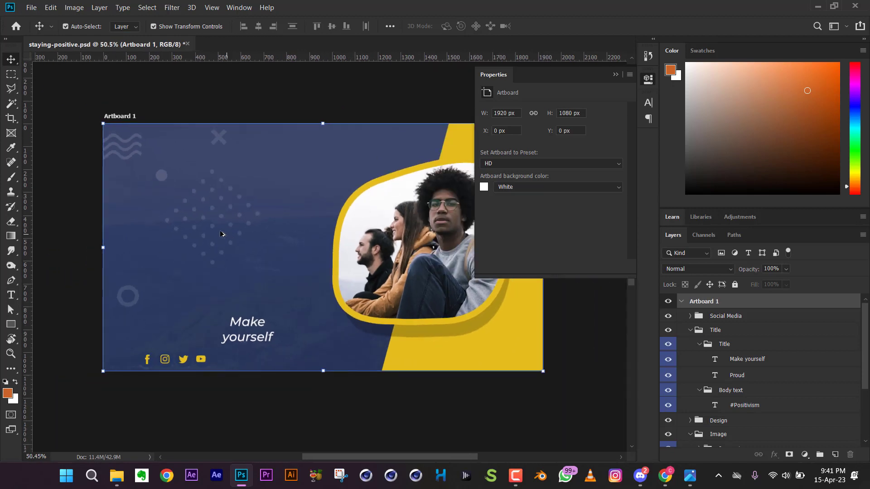
drag(213, 225, 368, 130)
click(126, 146)
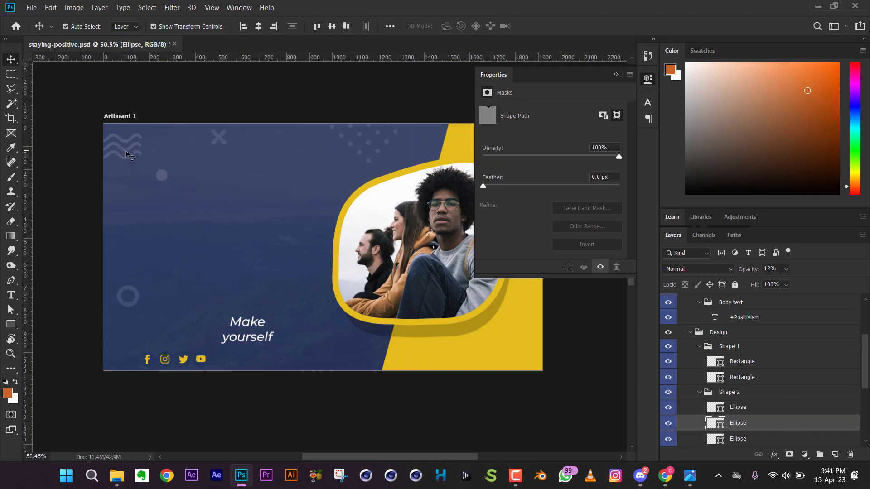
drag(126, 146, 126, 140)
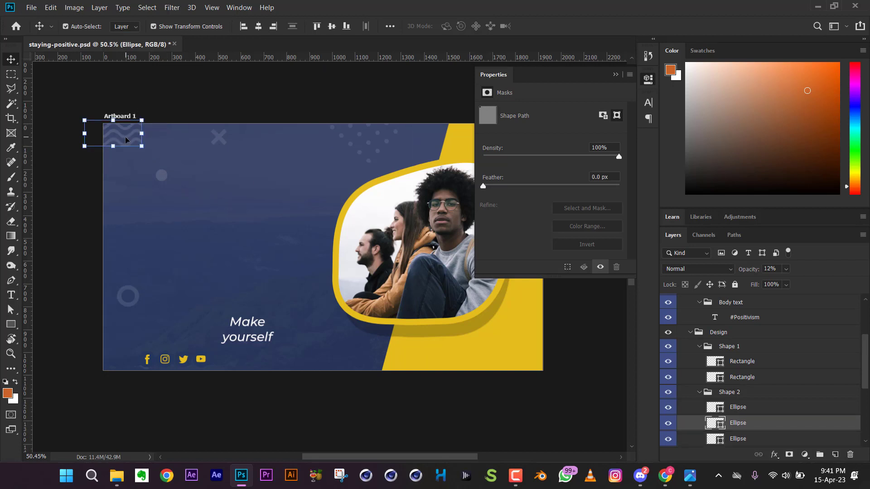
Try to lower the opacity of the wave, cross and dot patterns together to 7%, and undo the change.
shift+click(219, 140)
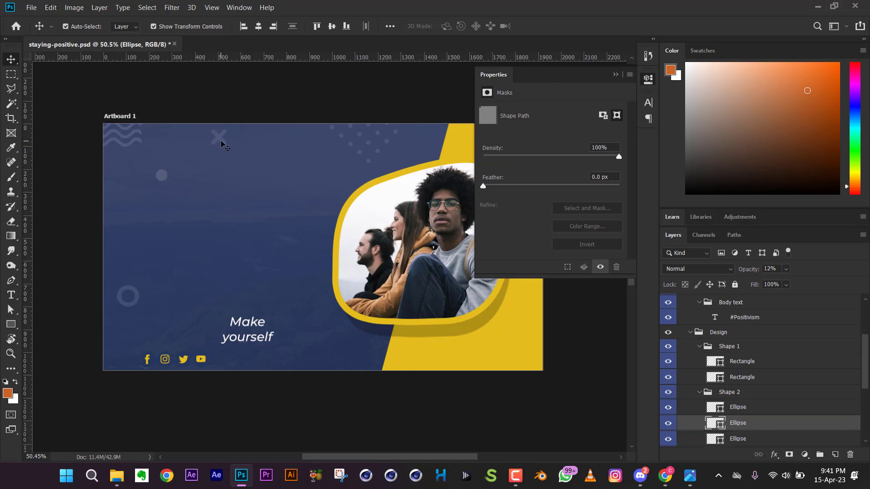
shift+click(351, 146)
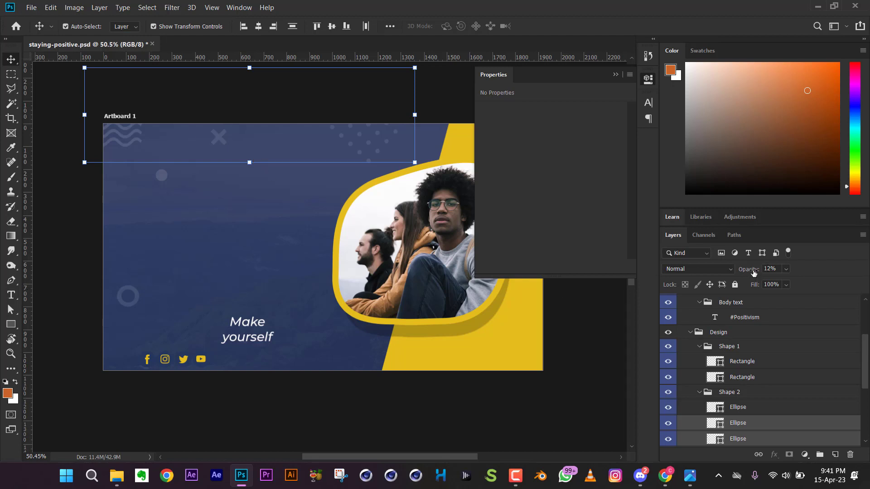
drag(754, 271, 754, 271)
key(ctrl+z)
scroll(753, 427, down, 3)
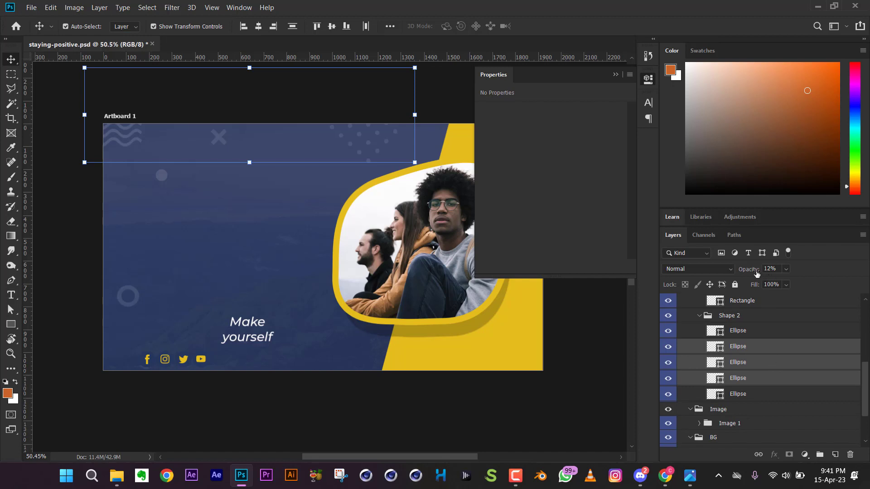
drag(751, 271, 750, 271)
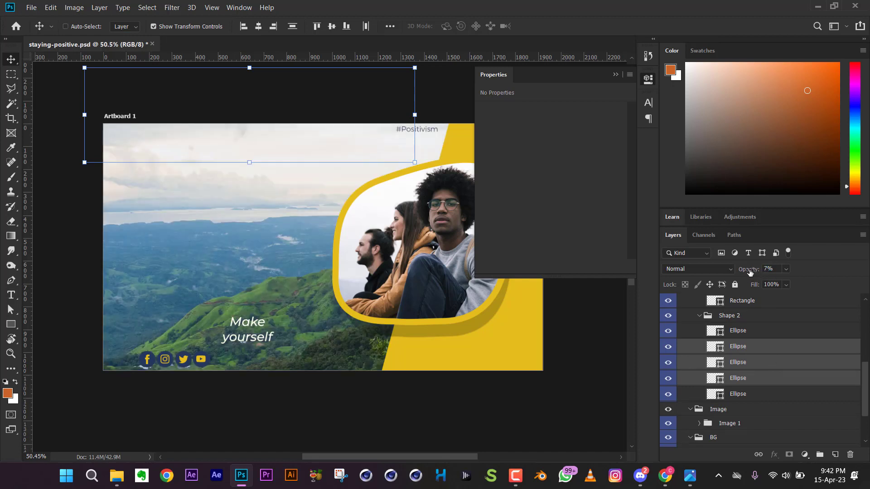
key(ctrl+z)
click(453, 420)
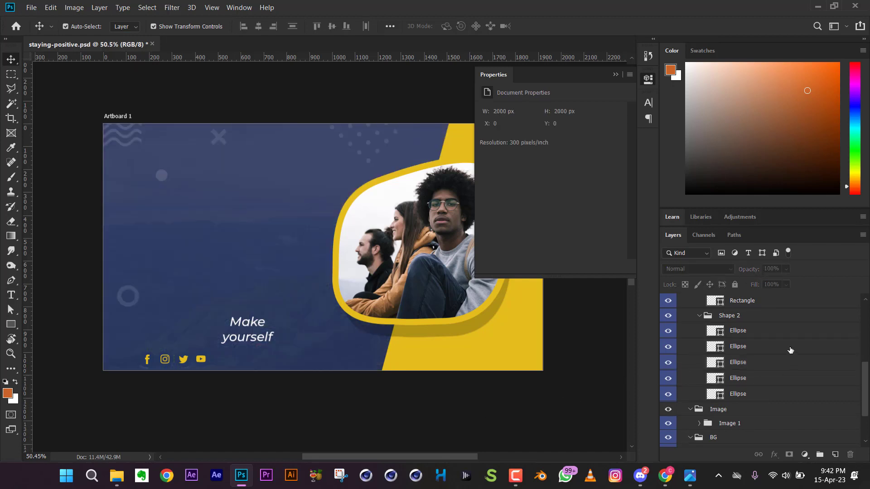
Select the wave, dot and cross pattern layers one after another to check their individual opacity.
click(763, 352)
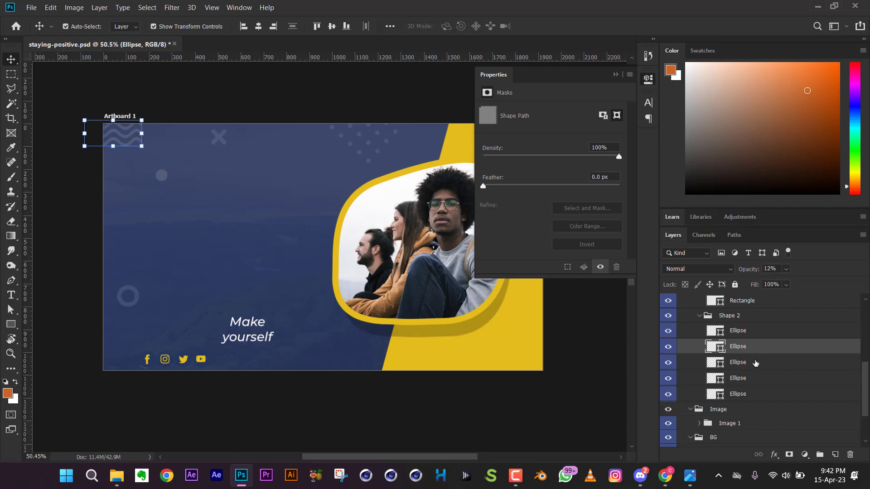
click(756, 365)
click(758, 379)
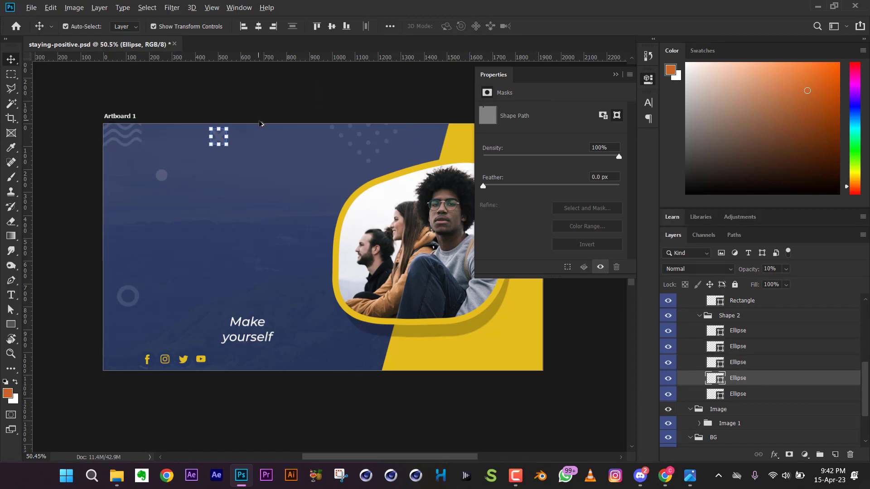
Select the group photo's placeholder layer and toggle its visibility off and on to examine the frame beneath it.
scroll(244, 226, down, 3)
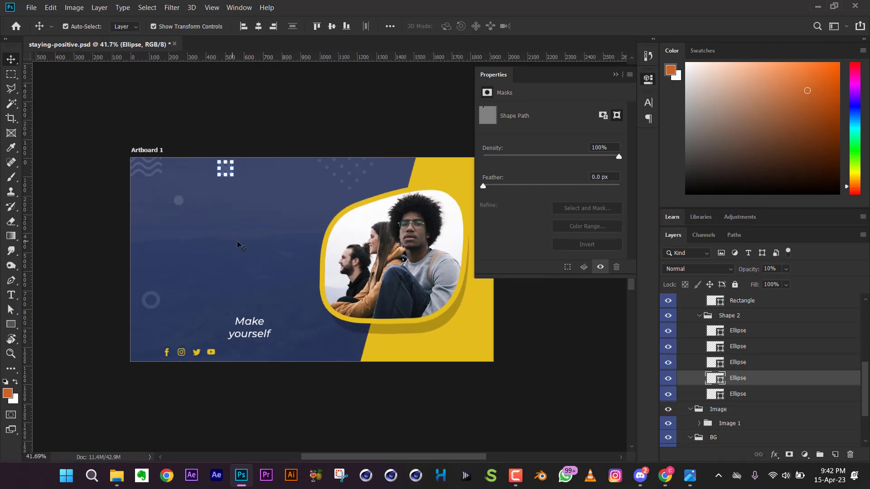
click(389, 260)
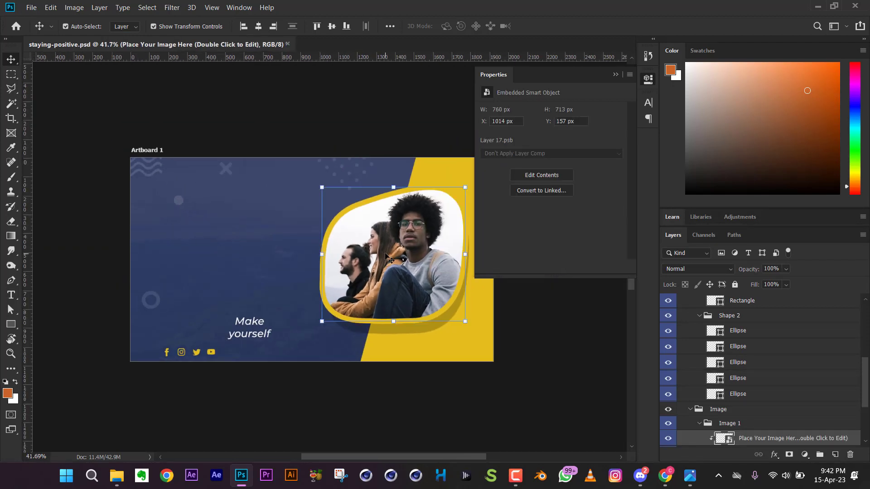
scroll(734, 415, down, 3)
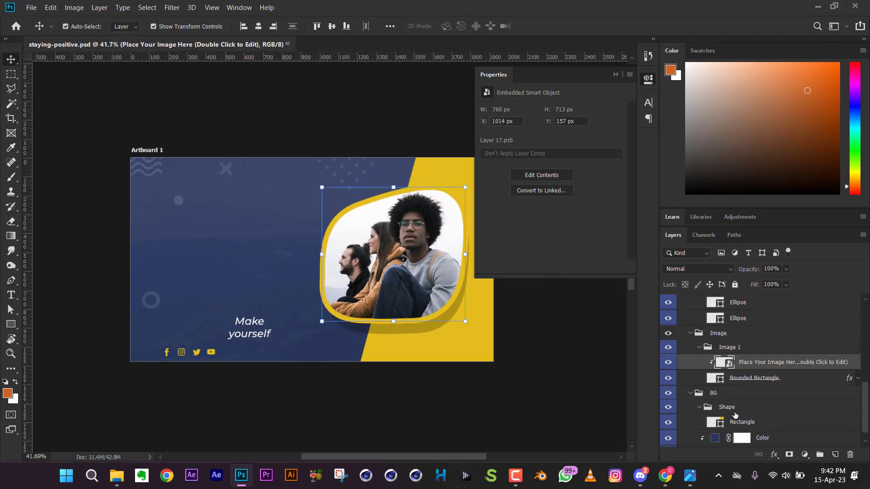
click(668, 362)
click(669, 363)
click(615, 75)
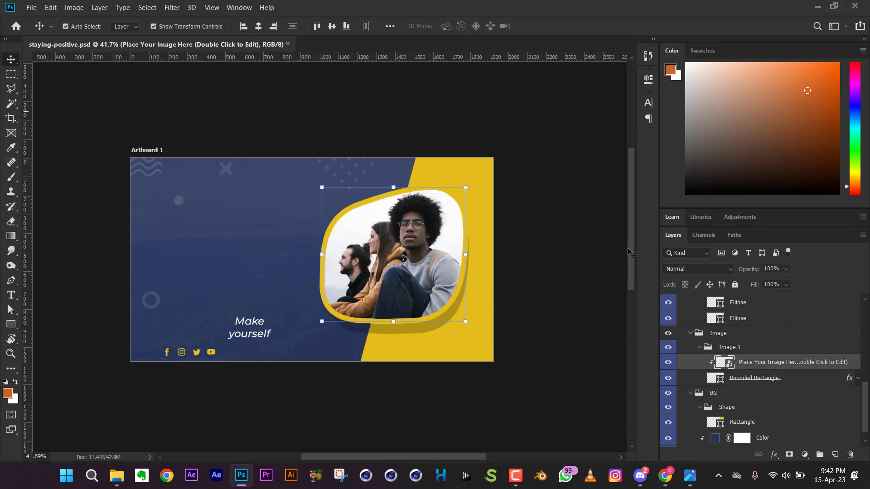
click(669, 363)
click(669, 362)
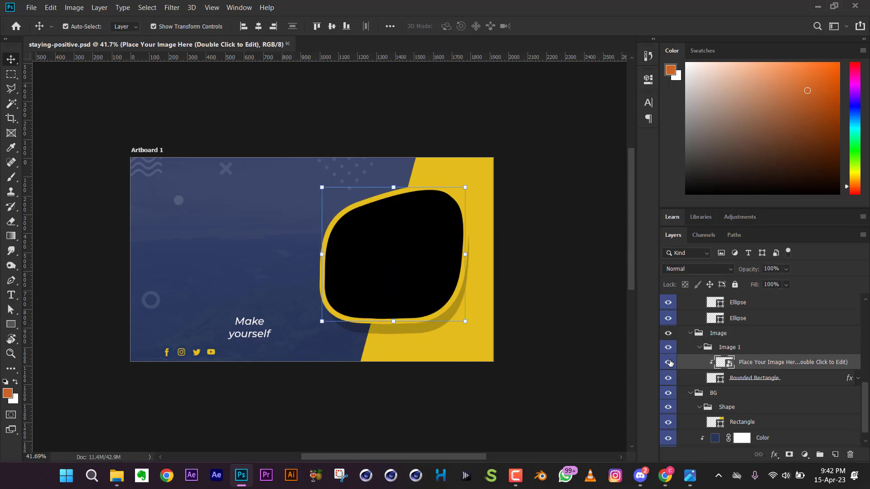
scroll(409, 260, up, 1)
scroll(411, 261, down, 2)
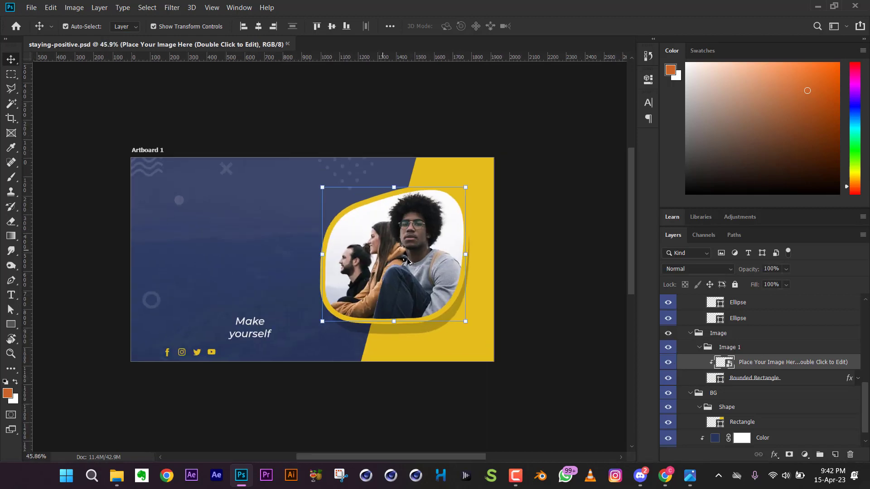
scroll(409, 261, up, 1)
scroll(409, 262, down, 2)
scroll(408, 263, up, 2)
scroll(409, 261, down, 2)
scroll(409, 262, up, 1)
scroll(153, 351, up, 1)
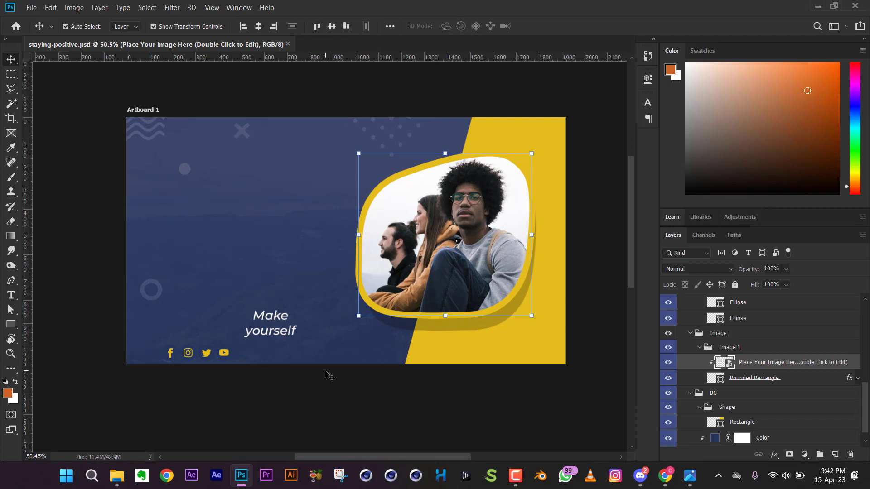
scroll(399, 390, down, 1)
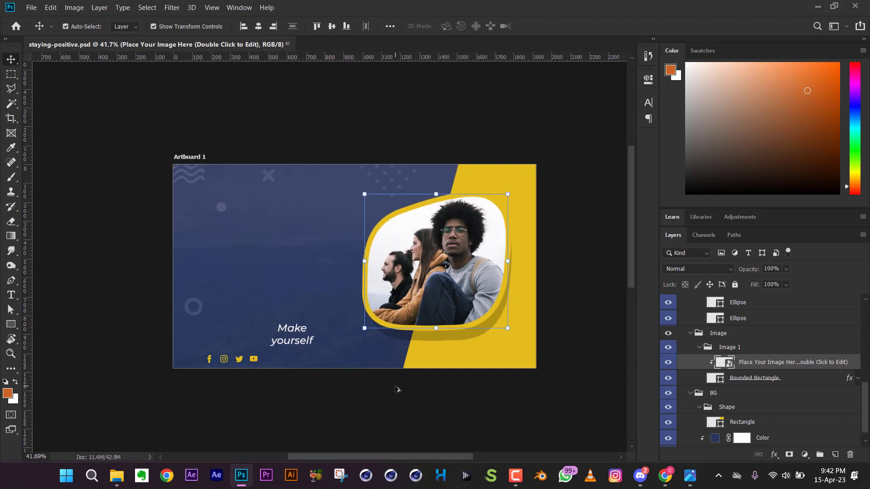
scroll(399, 390, up, 1)
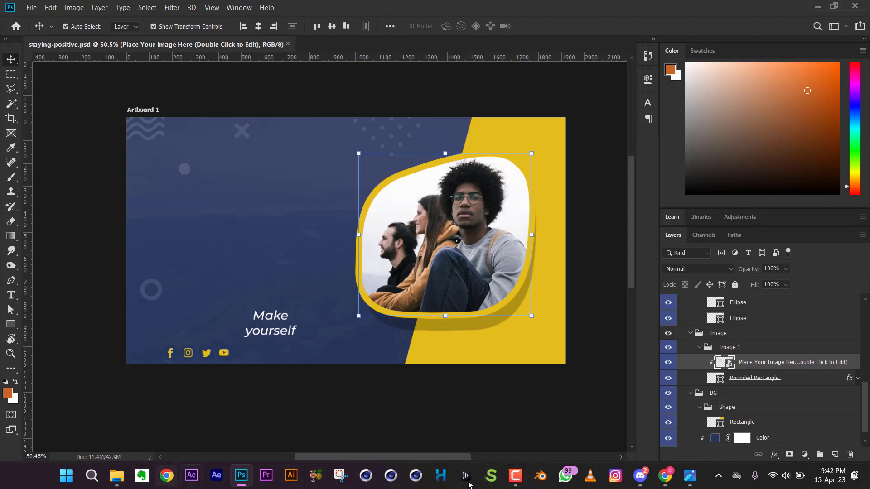
Copy the heading TECHNICAL & SOUND DEPARTMENT from the TCN Maryland Call for Volunteers Google Doc in Chrome and return to Photoshop.
mouse_move(665, 480)
mouse_move(821, 428)
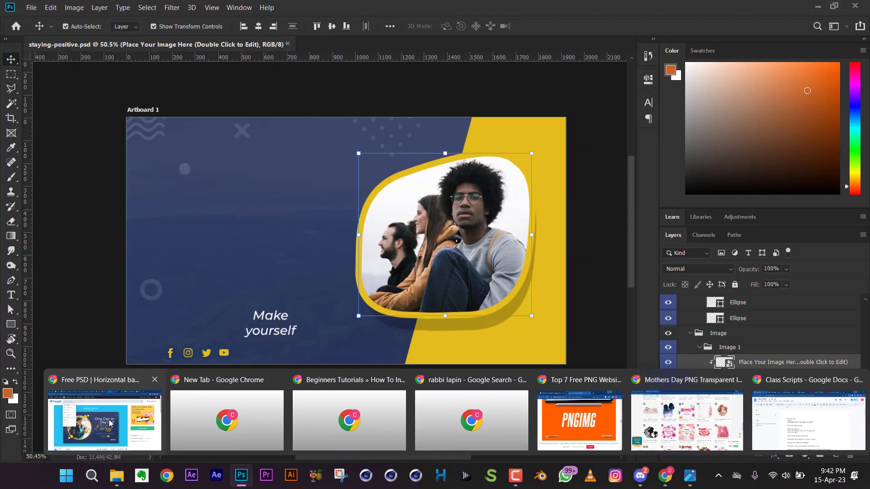
click(109, 424)
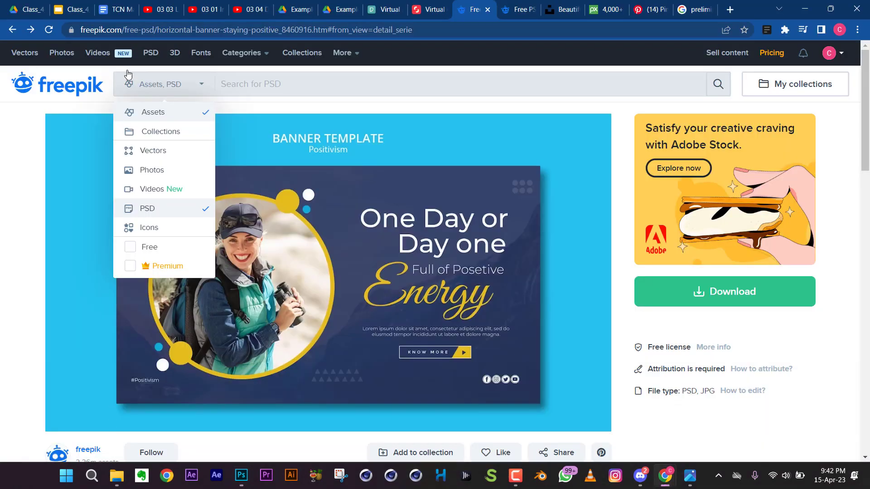
click(117, 10)
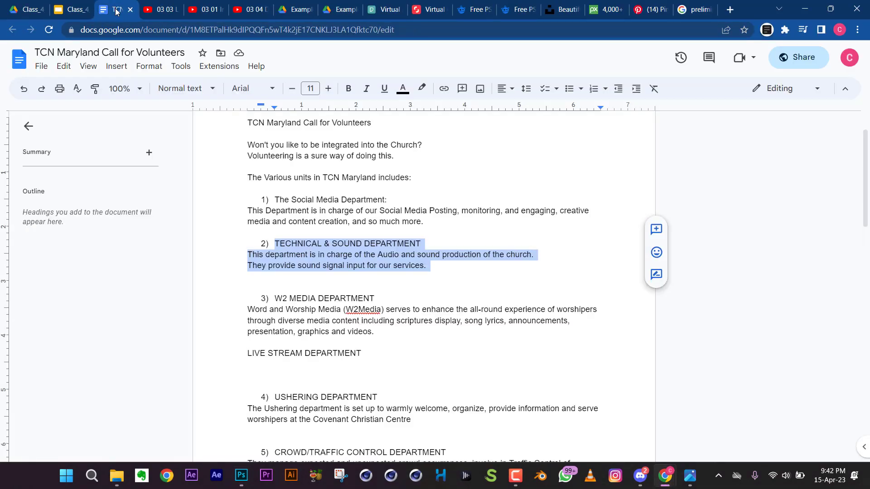
click(276, 241)
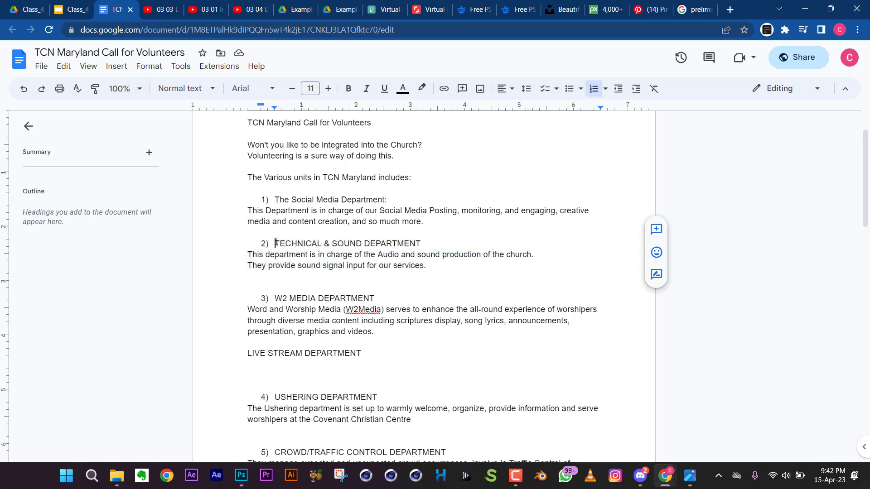
key(Up)
triple_click(418, 243)
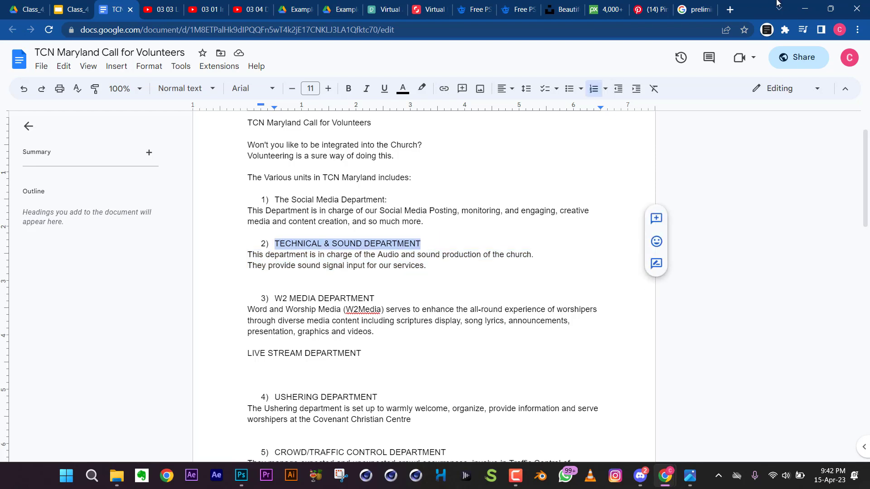
click(805, 9)
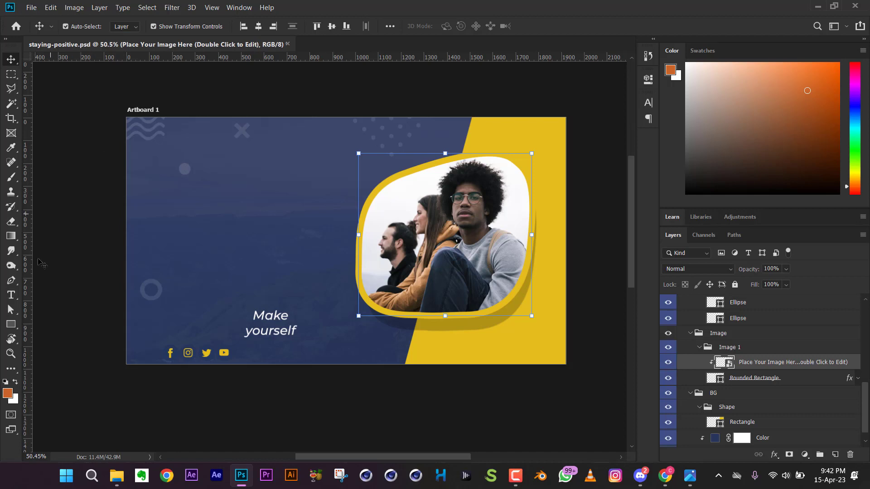
Add a text layer reading TECHNICAL & SOUND DEPARTMENT in the blue area and move it so its beginning lies inside the artboard.
click(12, 295)
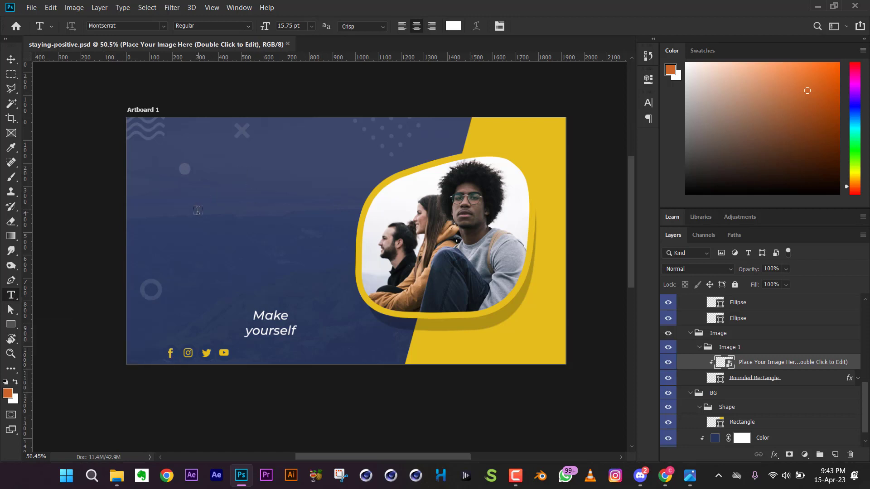
click(208, 181)
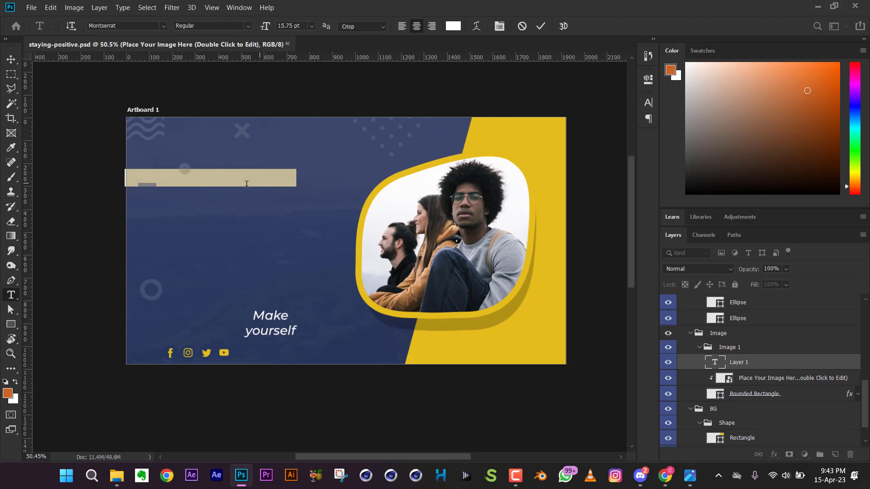
key(ctrl)
text(& SOUND DEPARTMENT)
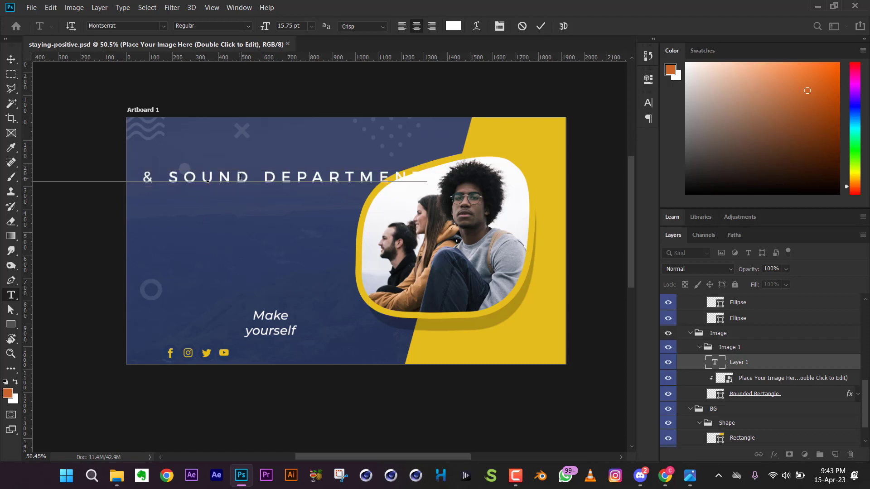
click(12, 62)
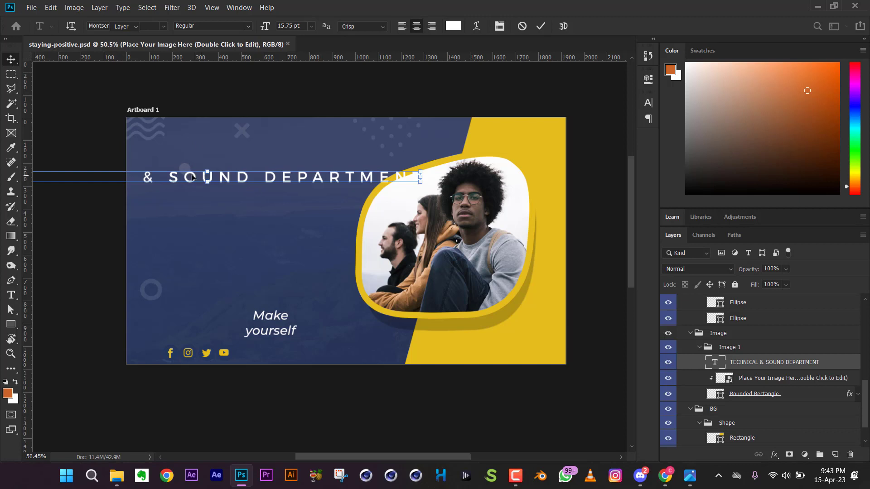
drag(183, 178, 333, 200)
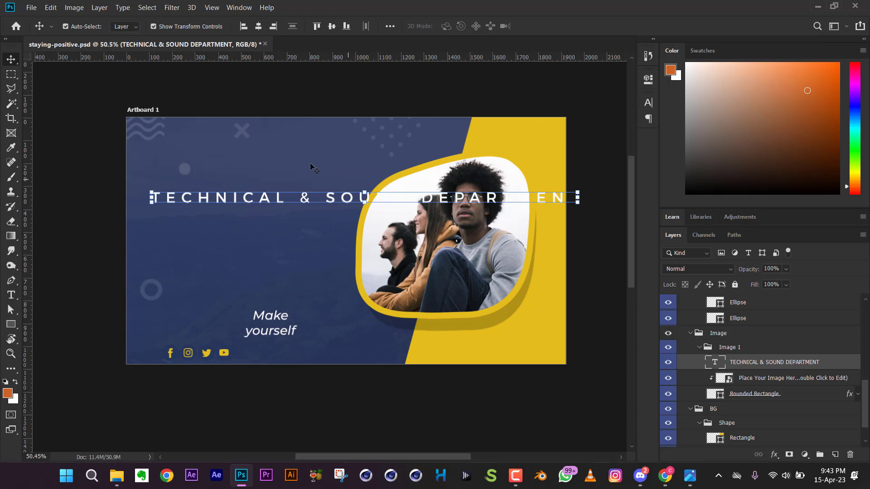
Set the heading's tracking to 0 and move it to start near the artboard's left edge.
click(650, 102)
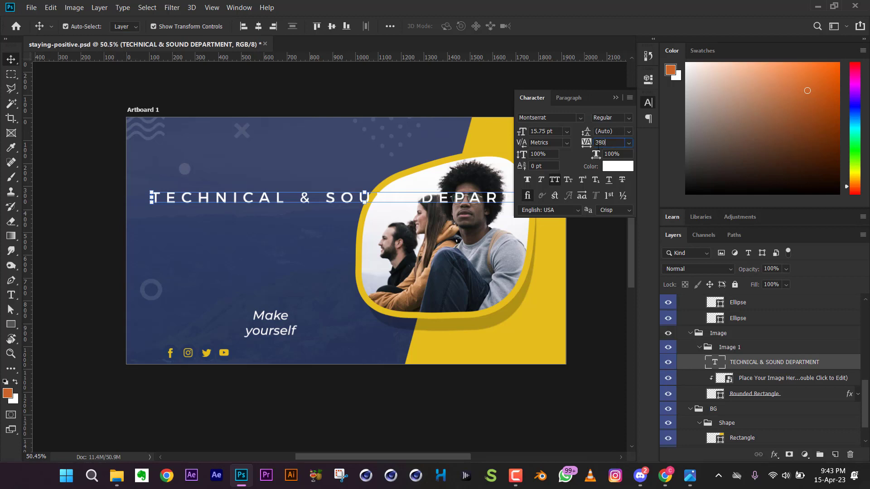
drag(598, 146, 570, 159)
text(0)
key(Return)
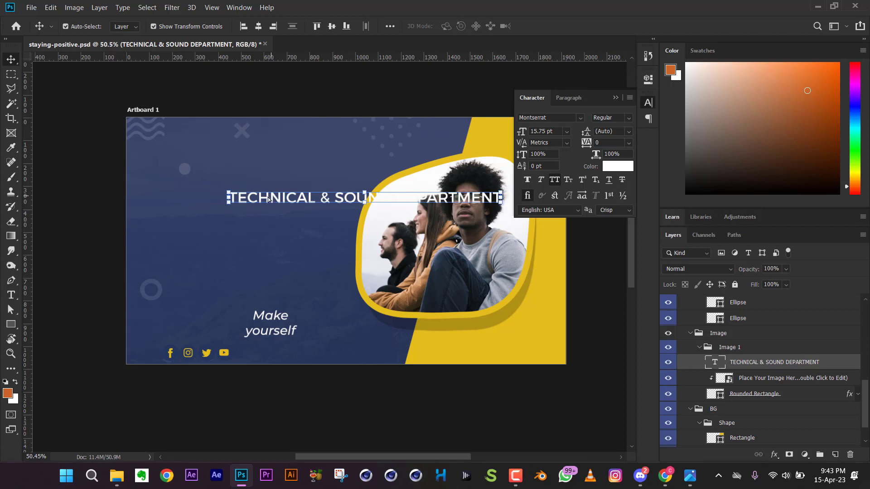
drag(269, 197, 184, 193)
click(94, 159)
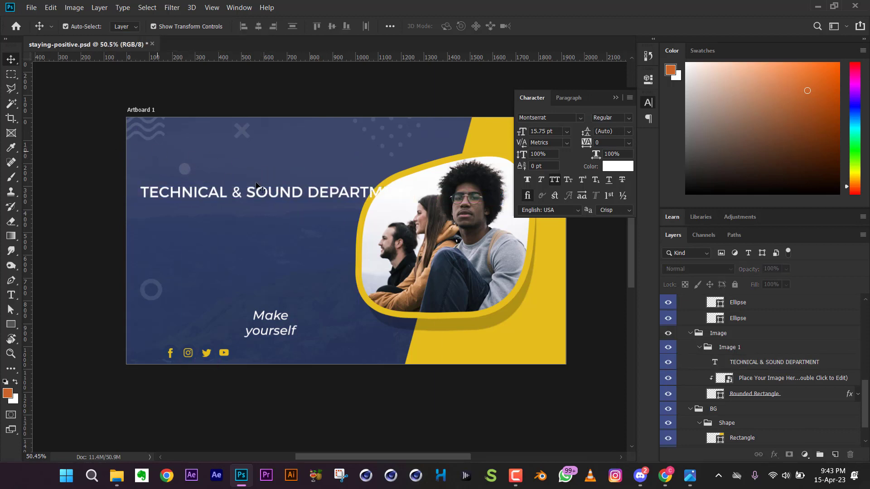
Delete the small filled circle above the TECHNICAL & SOUND DEPARTMENT heading.
scroll(185, 170, up, 2)
click(186, 170)
drag(194, 157, 205, 142)
key(Delete)
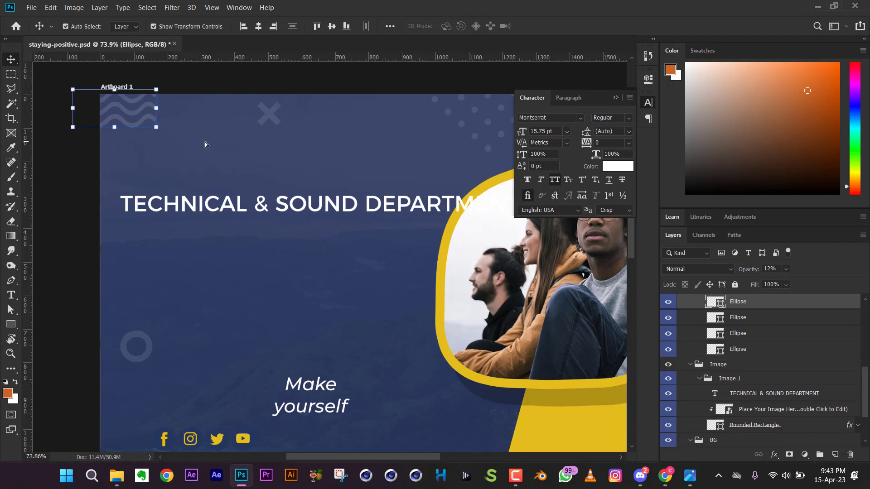
Nudge the wave pattern up by about 40 px so it partly passes the artboard's upper edge.
scroll(189, 145, down, 3)
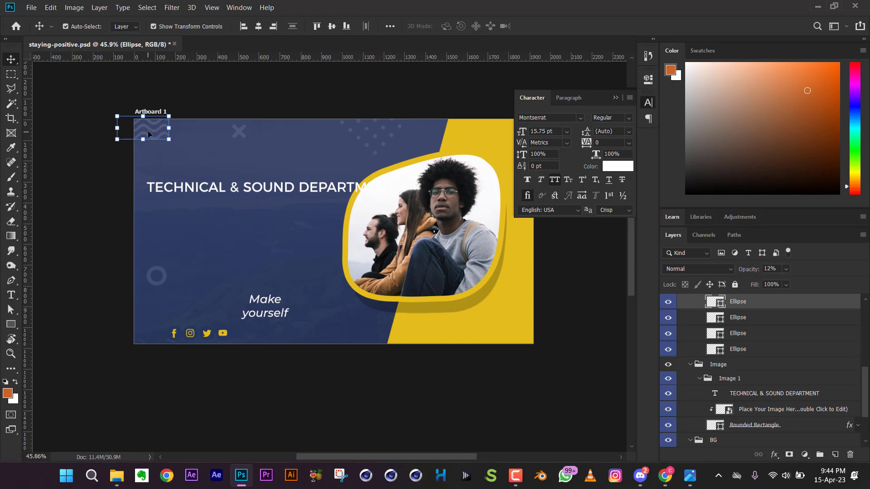
drag(148, 132, 148, 119)
key(ctrl+z)
key(shift+Up)
key(shift+Up)
key(shift+Up)
key(shift+Up)
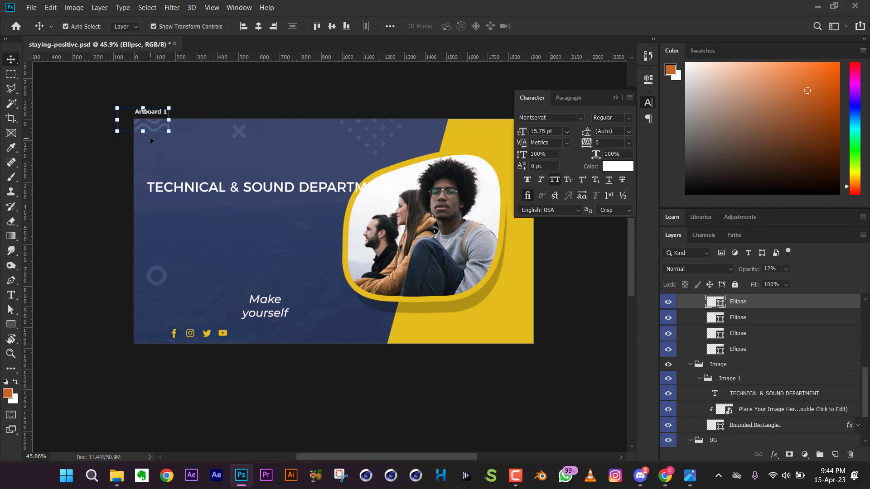
Move the faint ring shape to the lower blue area beside the yellow diagonal, at about X 990 px, Y 984 px.
click(160, 275)
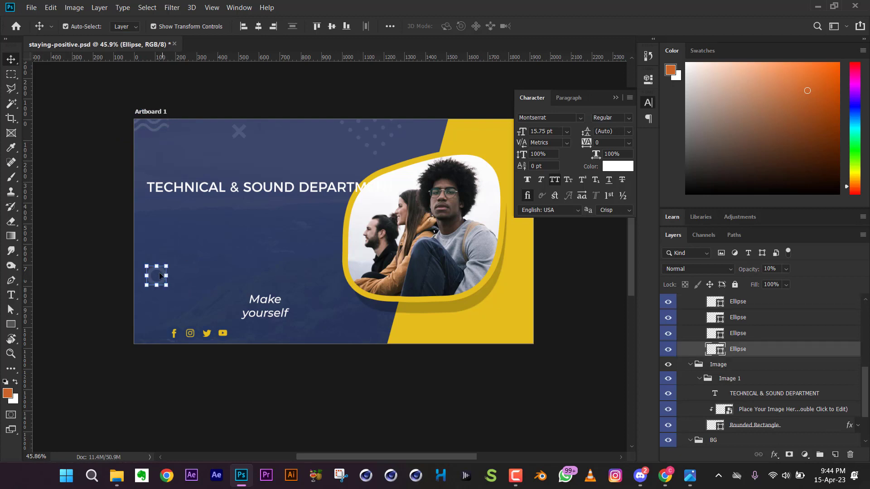
key(ctrl+t)
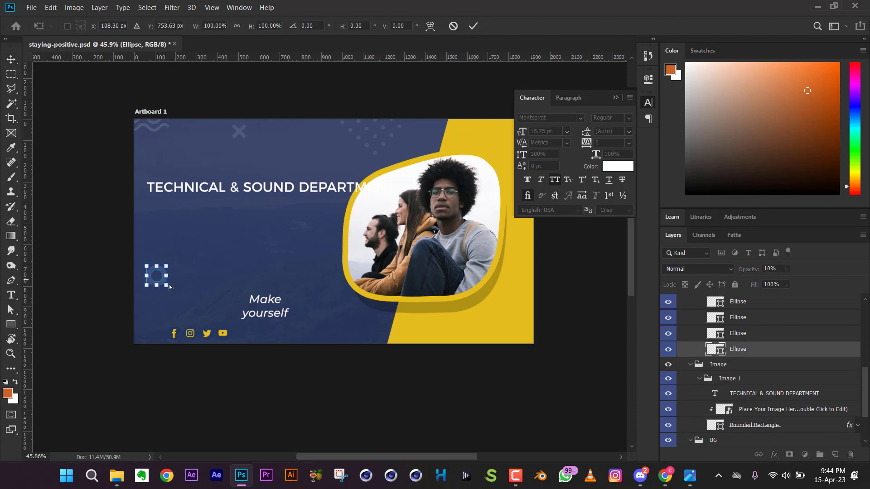
drag(161, 276, 345, 324)
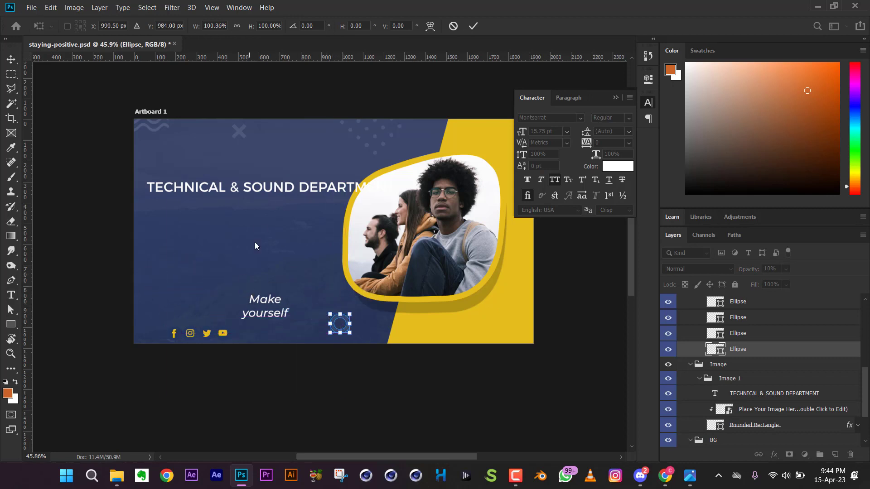
key(Return)
Move the TECHNICAL & SOUND DEPARTMENT heading up slightly and break it into two lines before DEPARTMENT.
drag(259, 190, 264, 173)
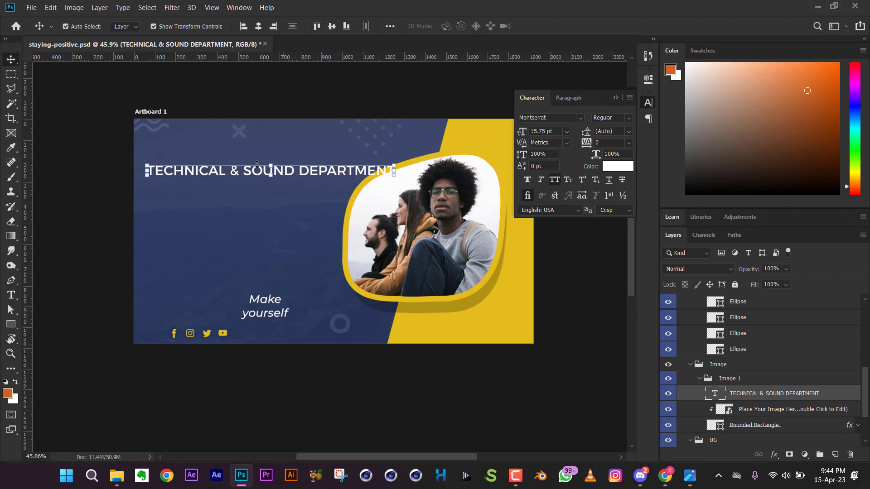
double_click(299, 170)
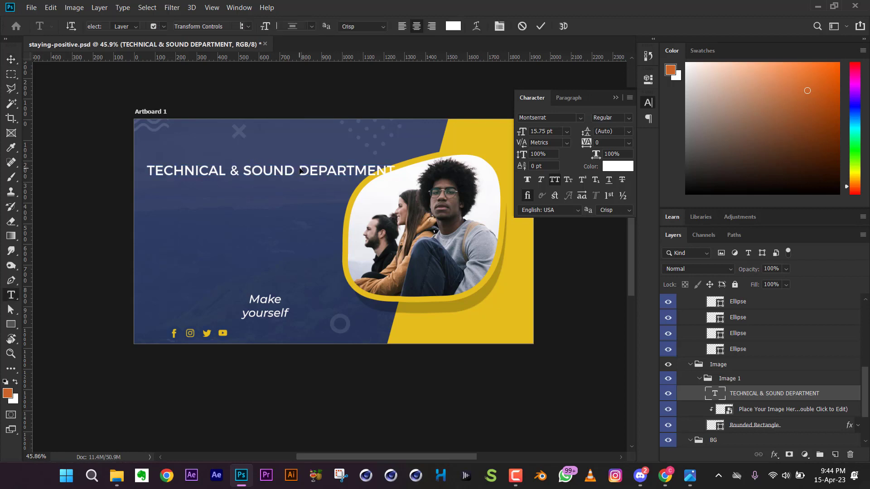
key(Return)
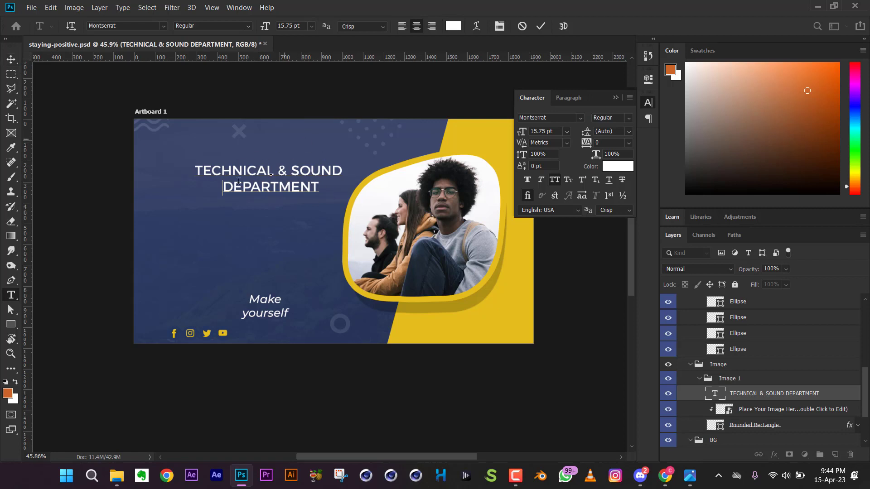
click(11, 60)
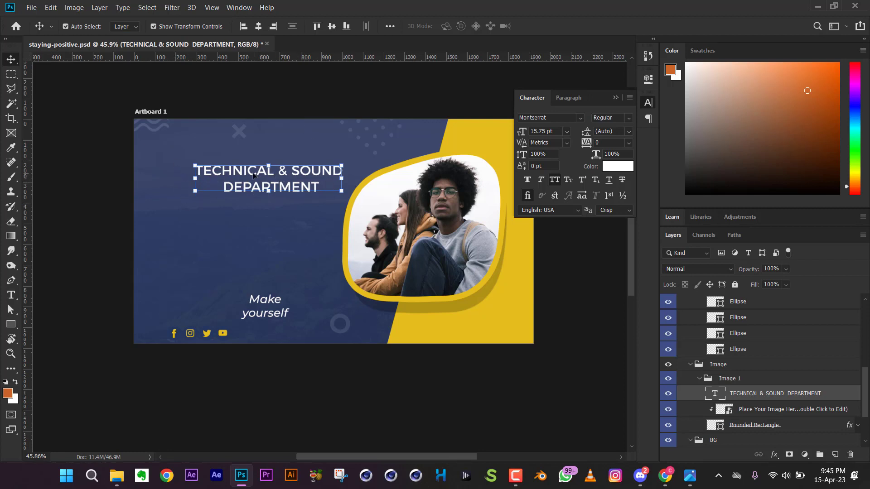
Left-align the heading's text and move it up to start near the artboard's left edge, below the wave pattern.
drag(252, 174, 202, 176)
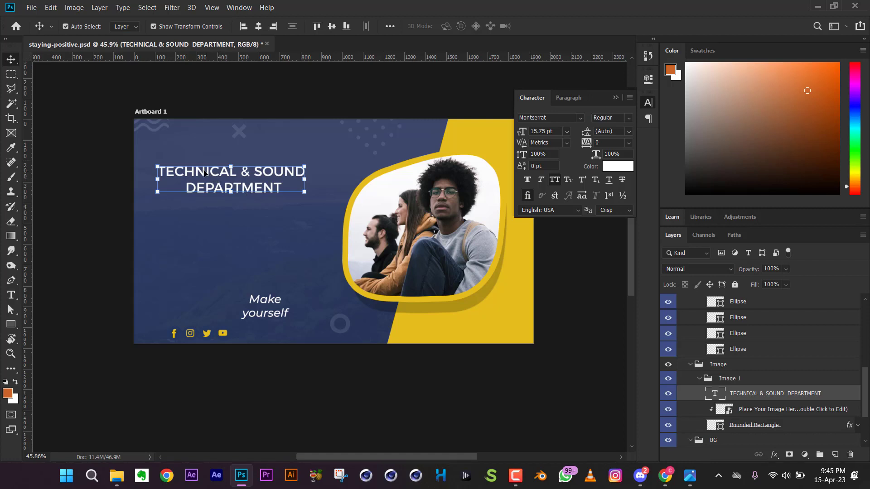
drag(204, 173, 217, 173)
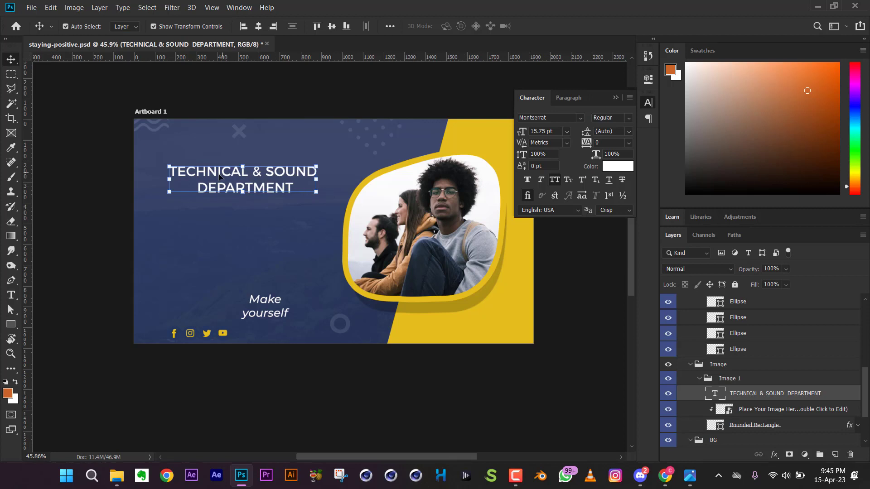
mouse_move(218, 173)
mouse_down()
mouse_move(203, 159)
mouse_move(202, 167)
mouse_up()
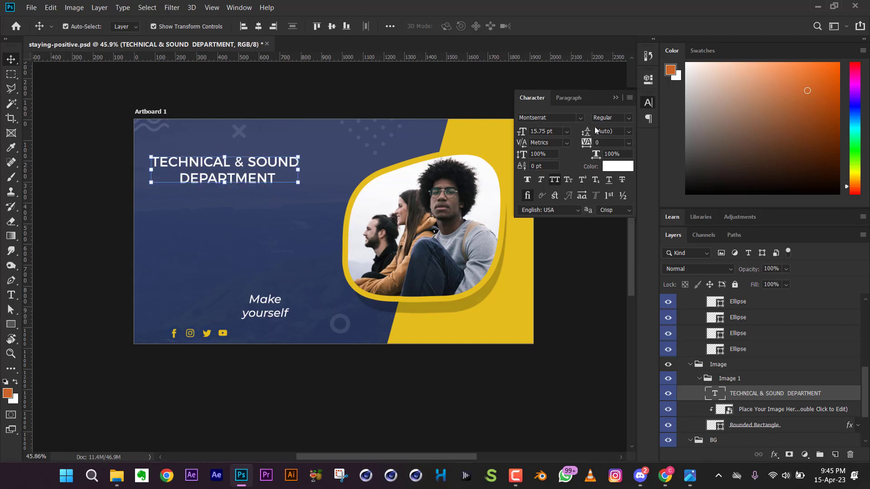
click(572, 100)
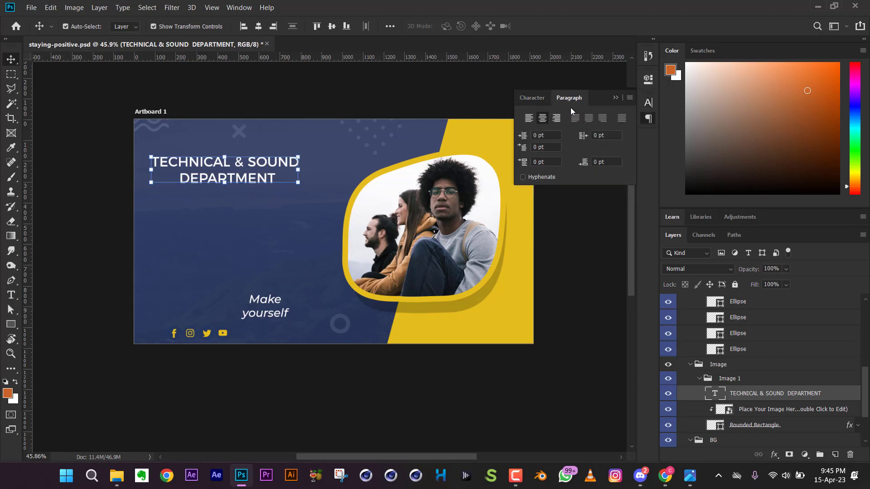
click(528, 118)
drag(243, 166, 180, 166)
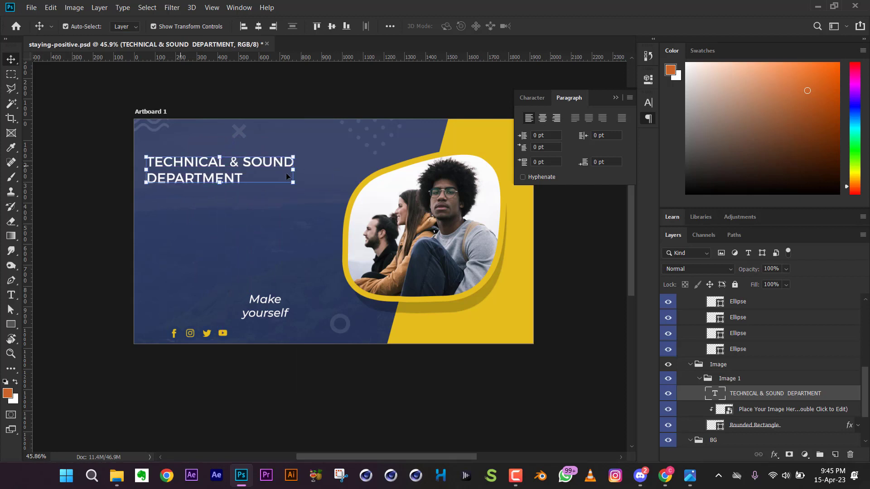
Change the heading's line break so it reads TECHNICAL & on the first line and SOUND DEPARTMENT on the second.
double_click(243, 162)
click(244, 162)
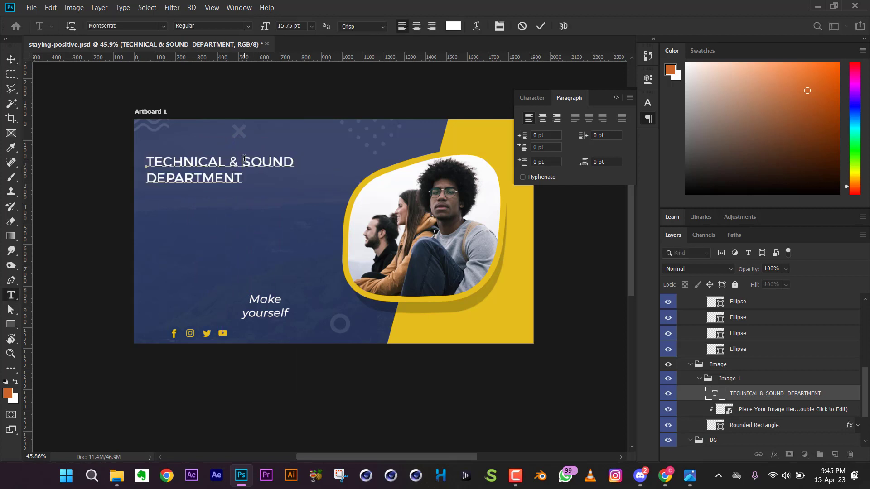
key(Return)
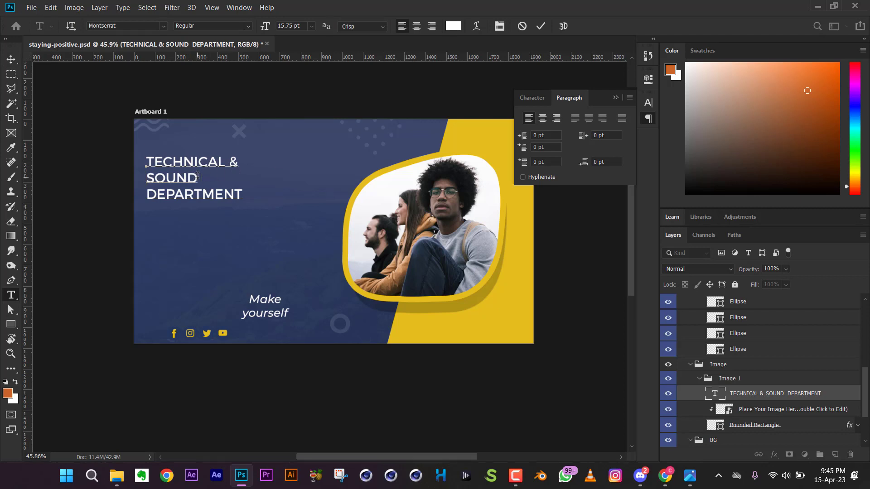
key(Delete)
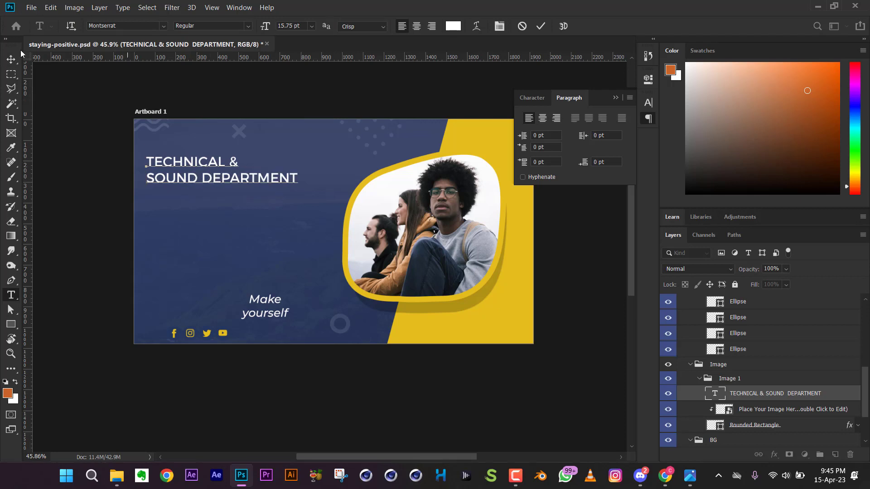
click(11, 60)
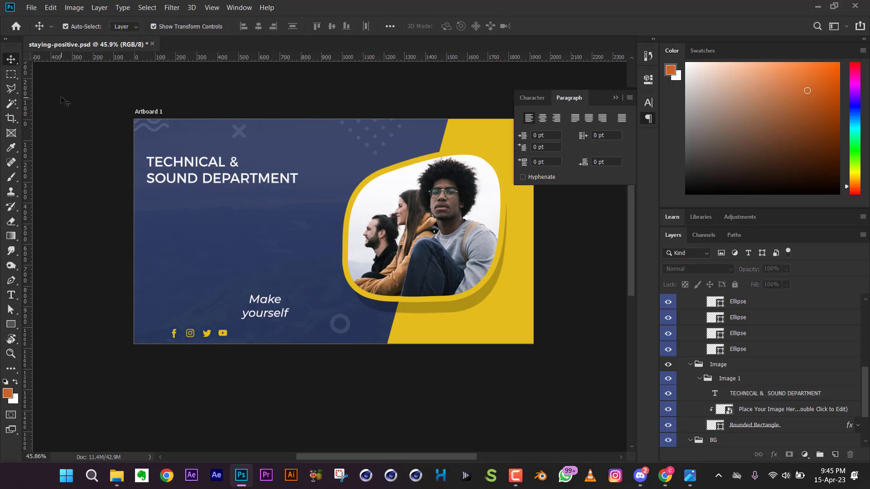
Set the heading's Montserrat font style to ExtraBold.
click(212, 182)
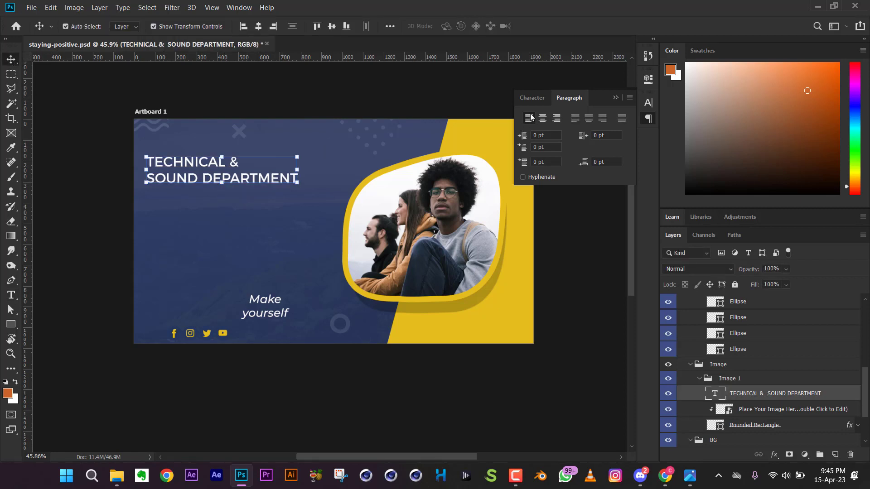
click(533, 99)
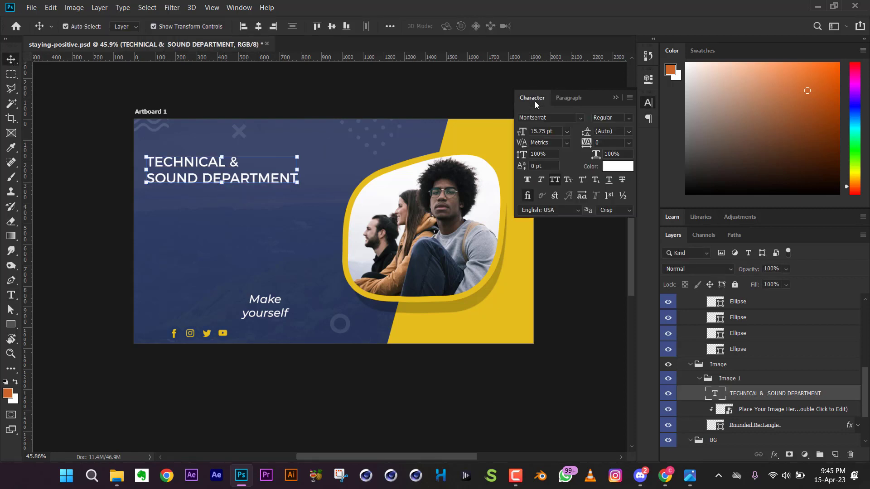
click(630, 119)
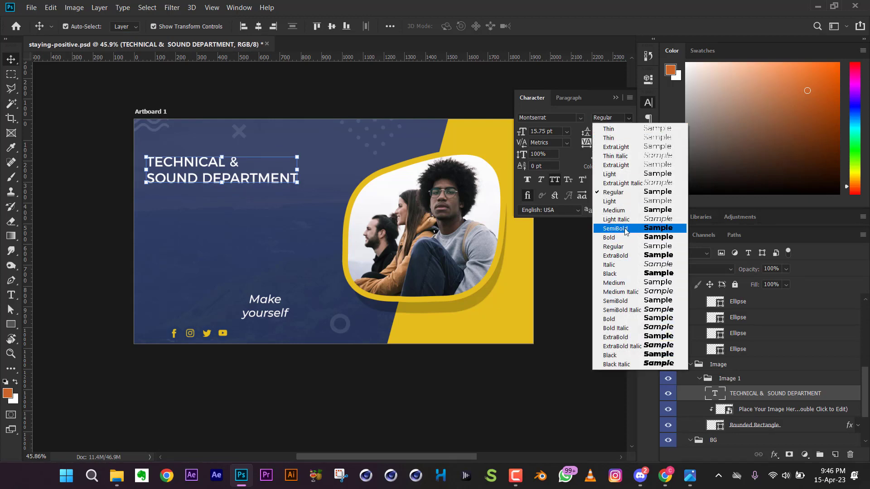
click(621, 257)
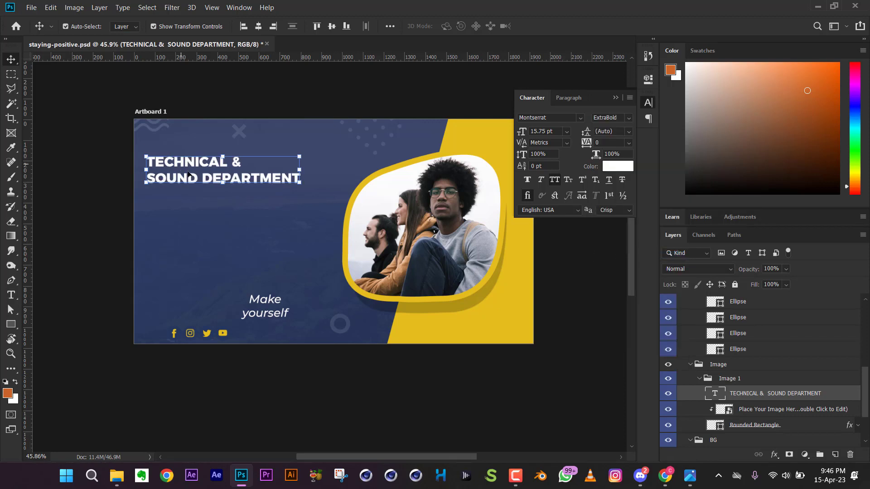
scroll(188, 174, up, 4)
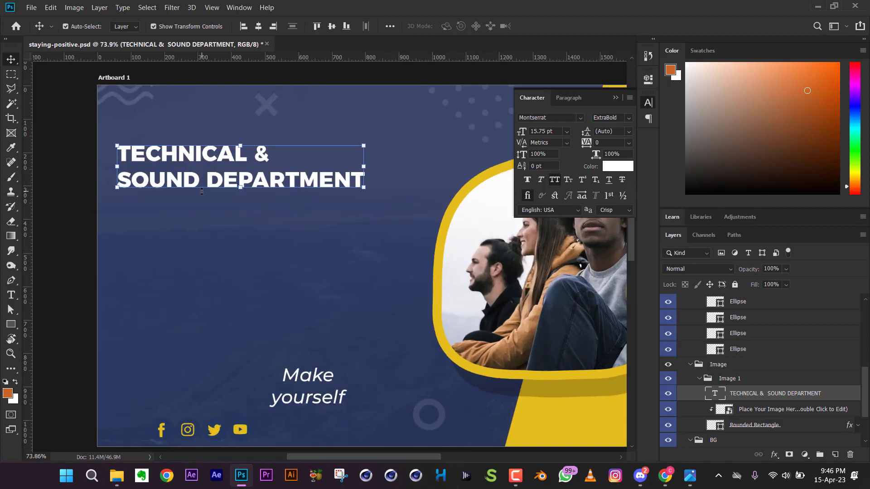
scroll(202, 191, down, 3)
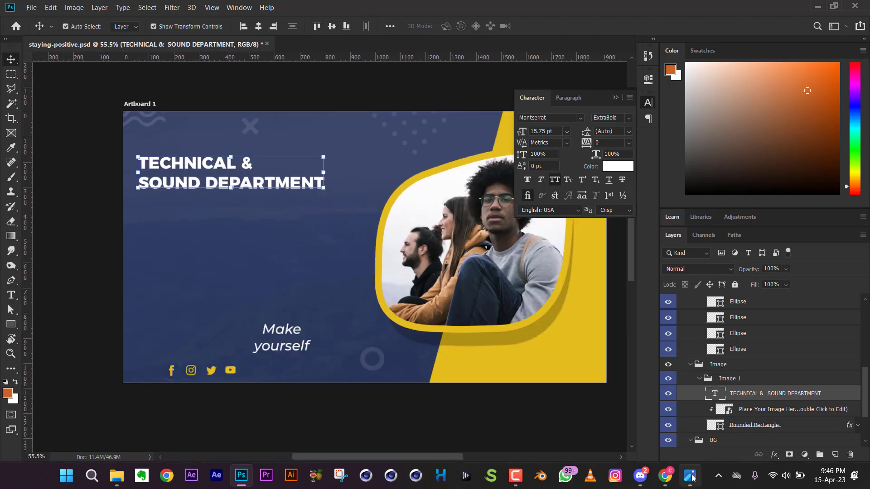
Switch to the image viewer and examine the original flyer staying-positive.jpg at full window size, then minimize it.
mouse_move(690, 476)
click(689, 415)
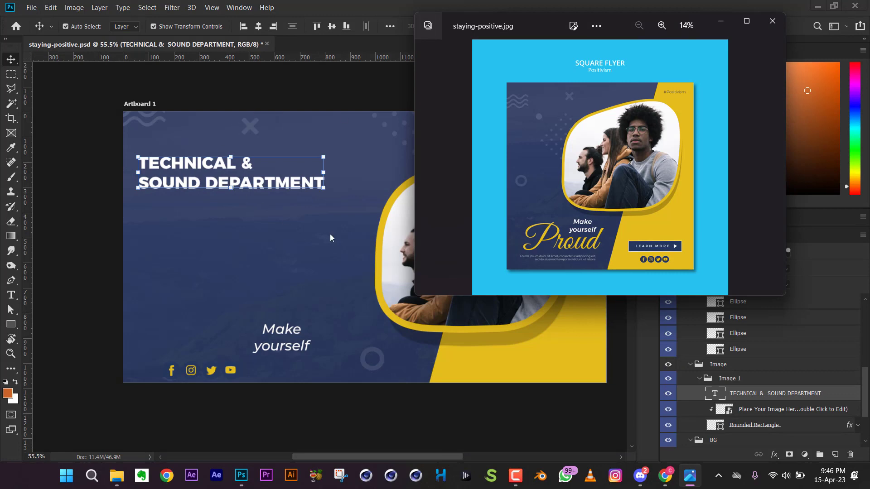
click(741, 22)
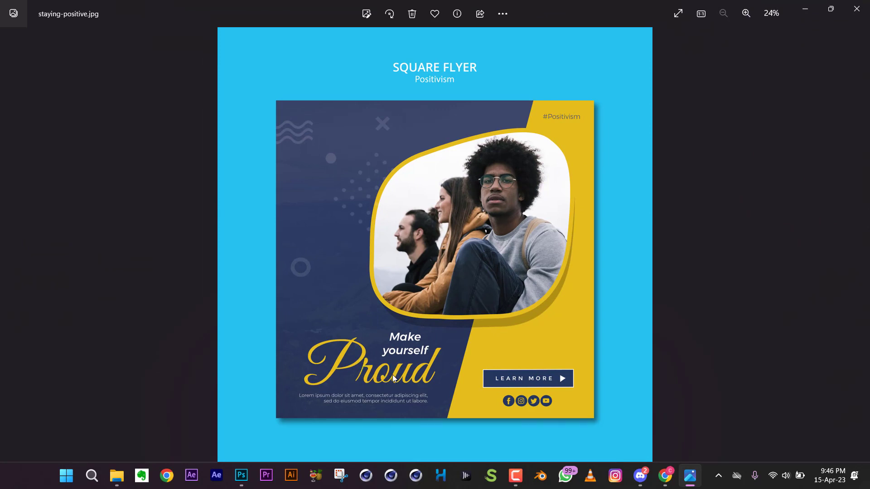
click(811, 9)
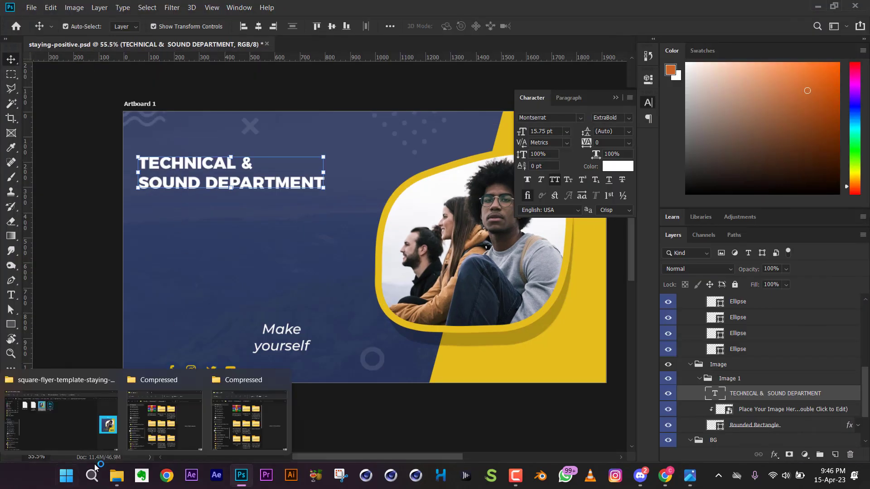
Switch to File Explorer and go up from the template folder to the folder Class _ 4_ Designing A Flyer - The Process.
mouse_move(121, 481)
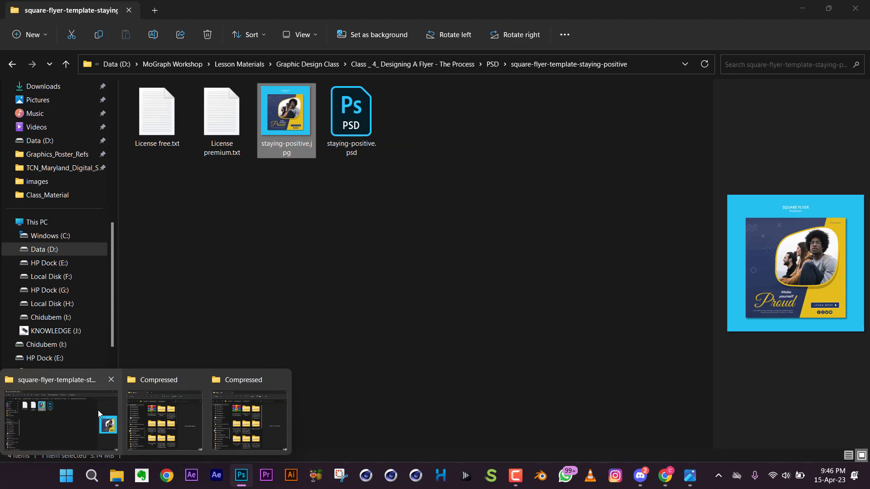
click(45, 404)
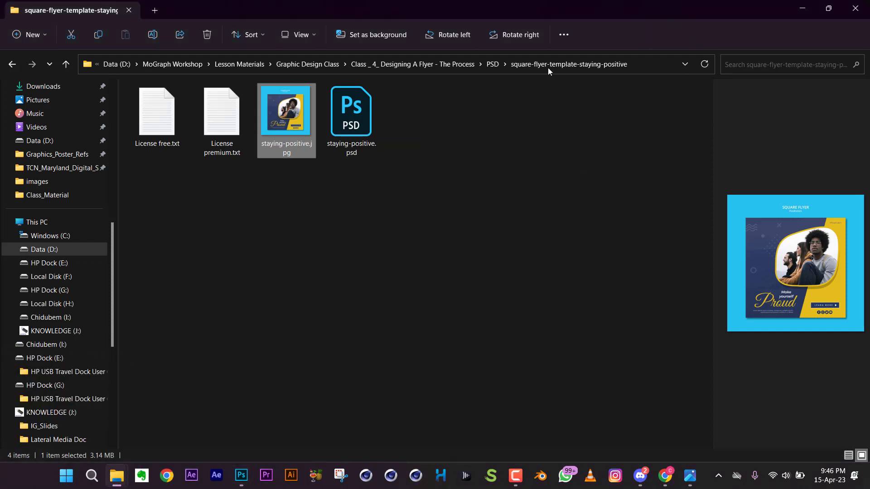
click(493, 64)
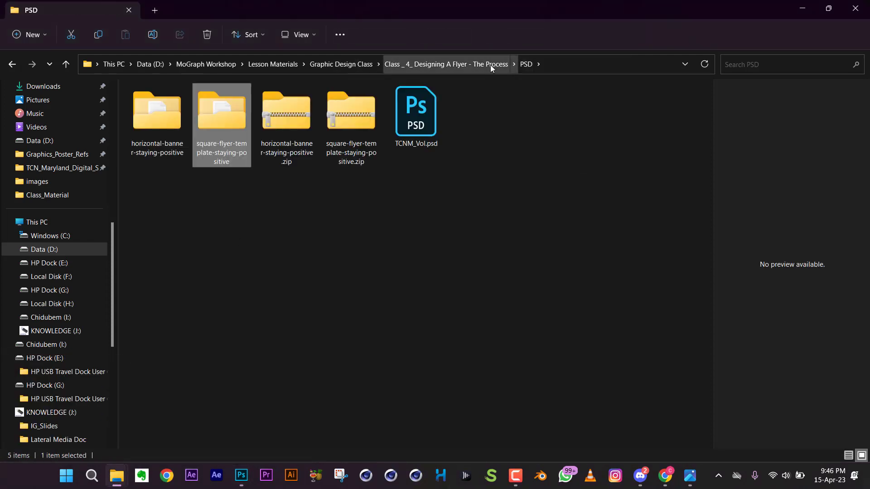
click(490, 64)
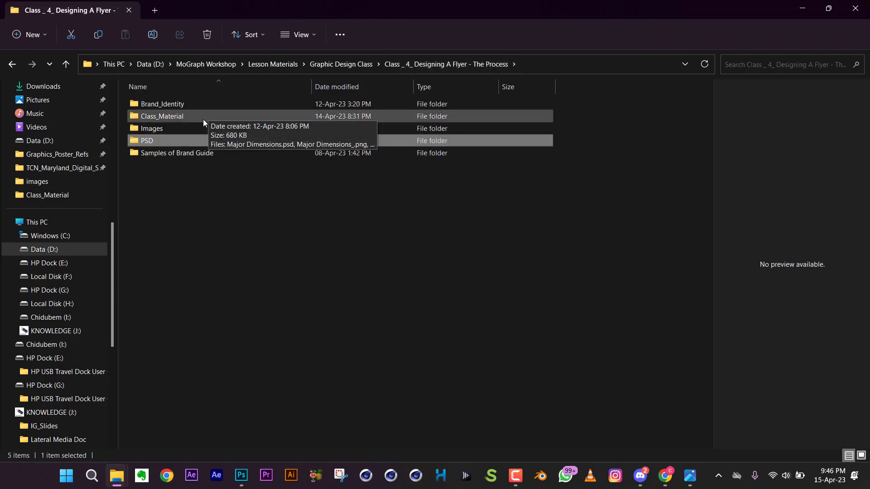
Place Black_TCNMaryland.png, White_TCNMaryland NEW.png and TCN_Logo_Colour_Code_2.png from the Brand_Identity folder into the staying-positive.psd document.
double_click(203, 107)
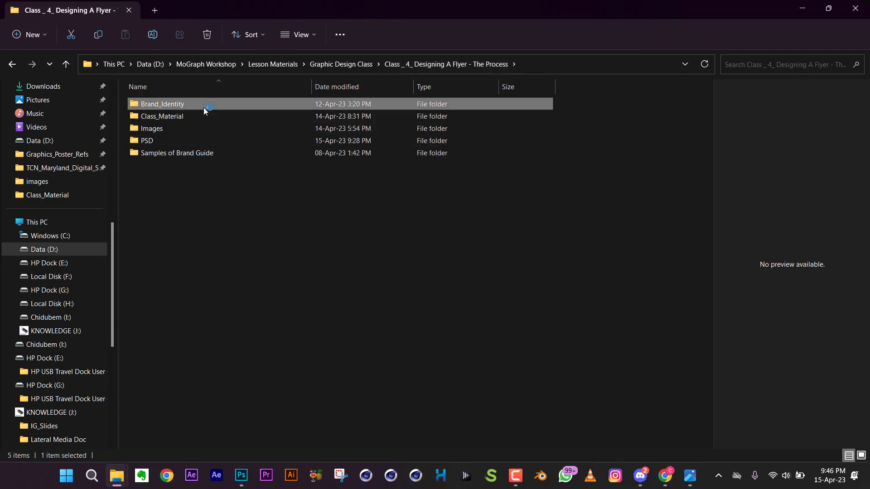
drag(444, 13, 580, 50)
click(555, 163)
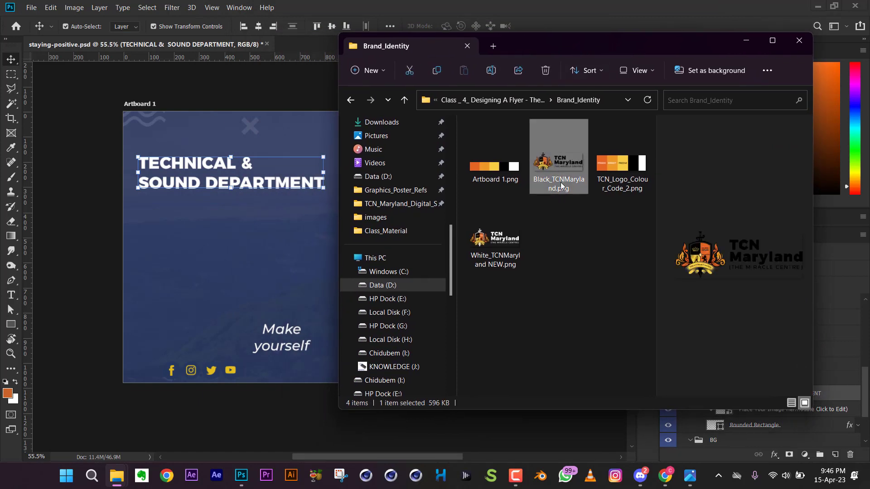
ctrl+click(502, 246)
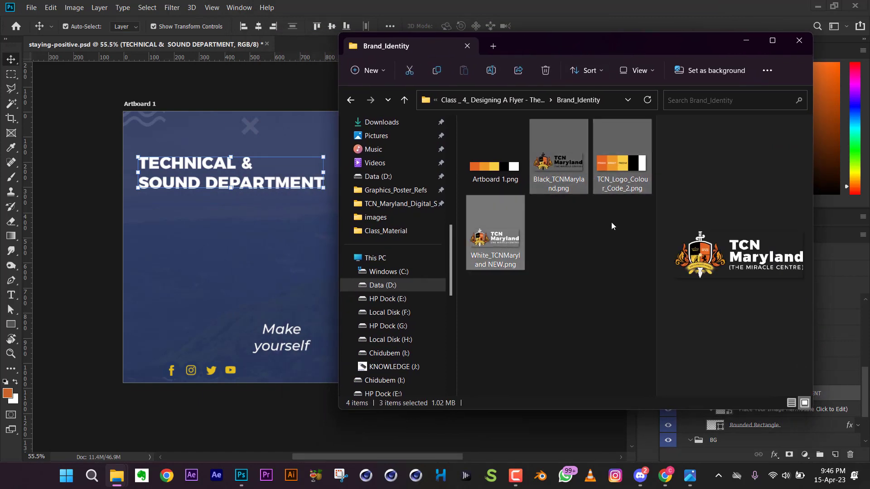
ctrl+click(621, 168)
drag(621, 165, 171, 254)
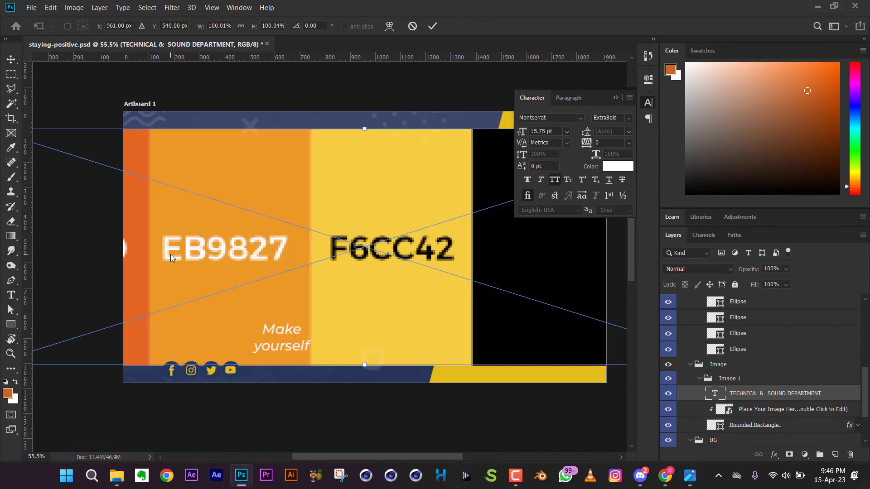
key(alt+space)
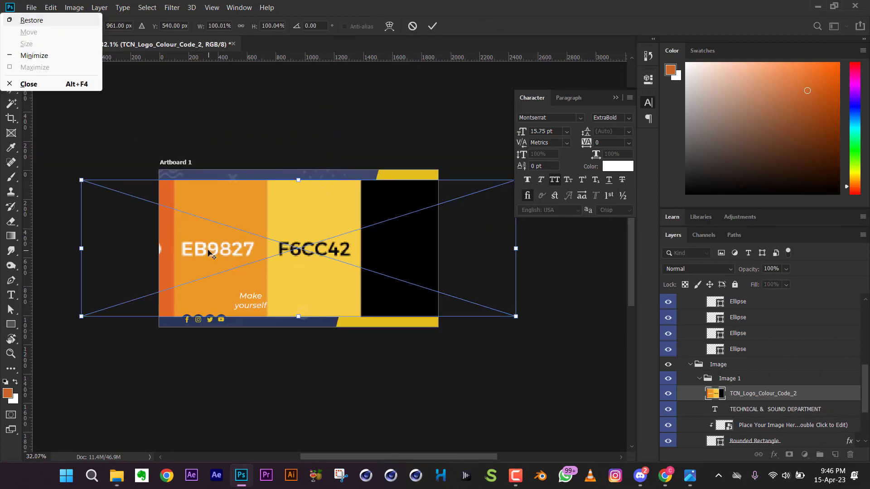
click(276, 266)
key(Return)
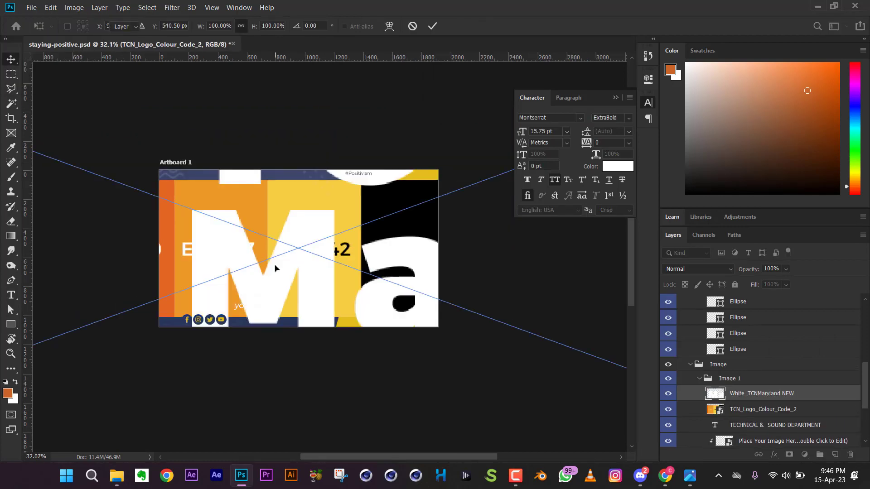
key(Return)
key(Return)
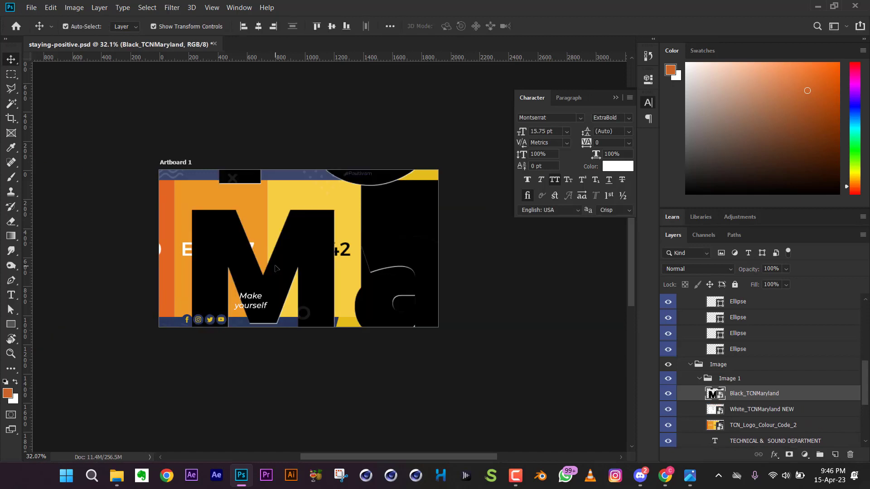
Move the two TCNMaryland logo layers and the TCN_Logo_Colour_Code_2 layer out of the Image 1 group to the top of Artboard 1.
scroll(260, 278, down, 5)
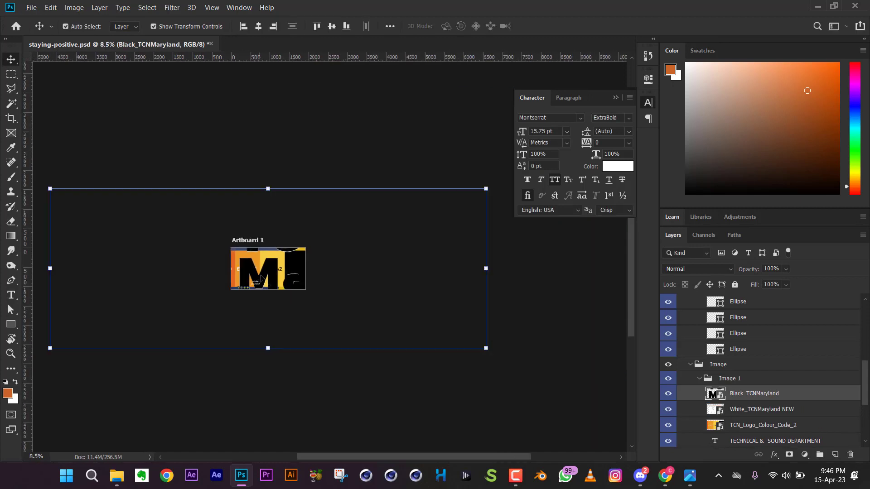
scroll(713, 369, down, 3)
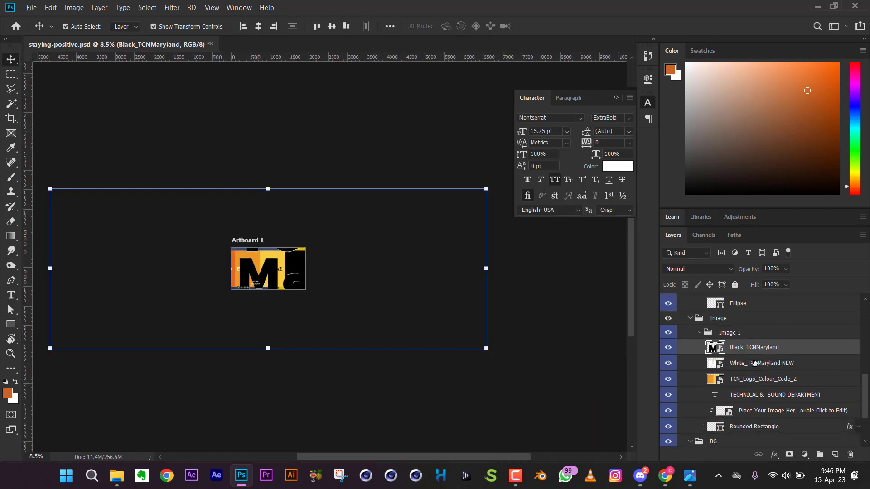
shift+click(756, 380)
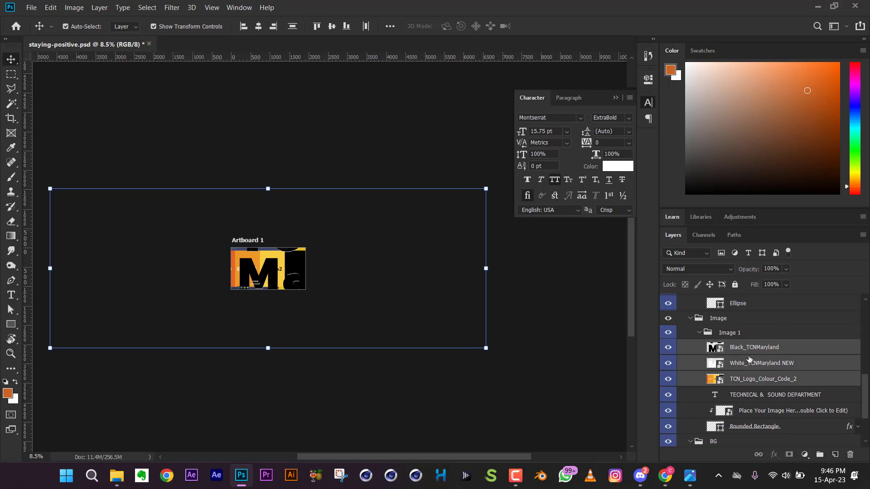
click(739, 334)
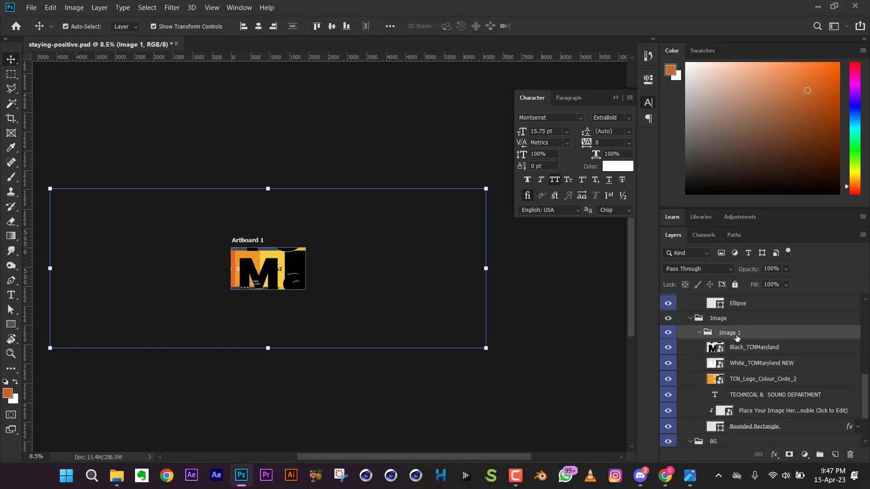
click(745, 351)
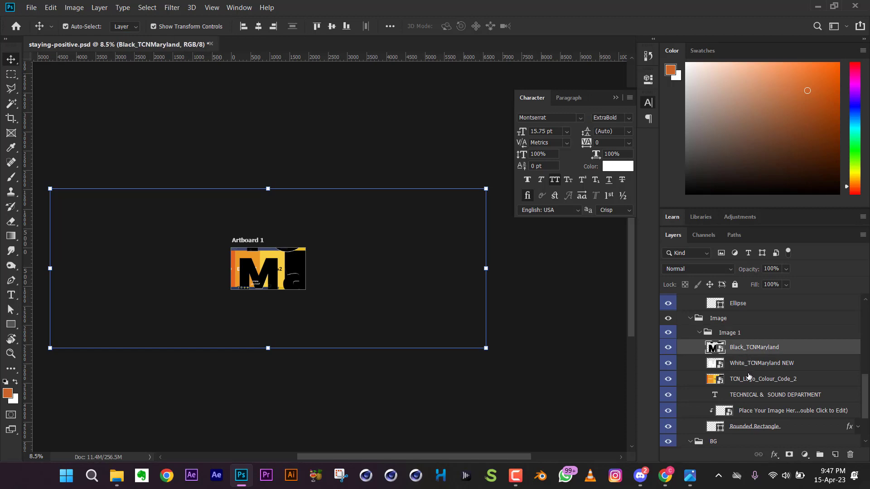
shift+click(748, 381)
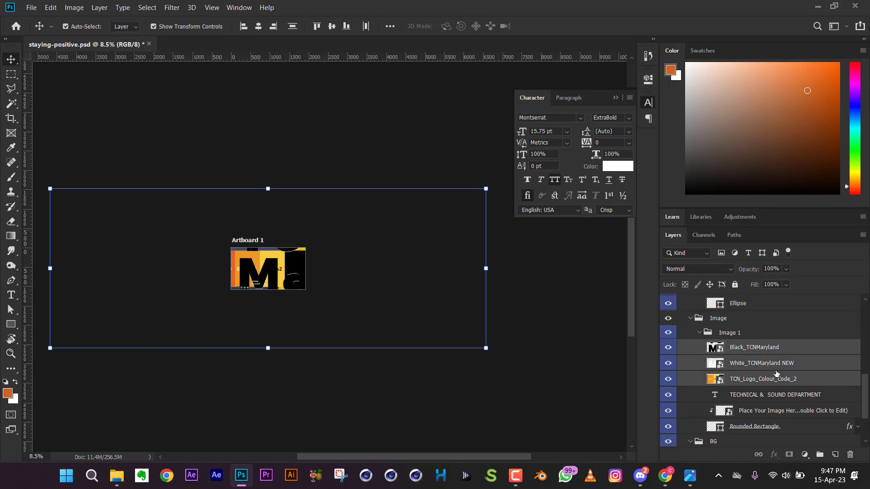
scroll(777, 374, up, 3)
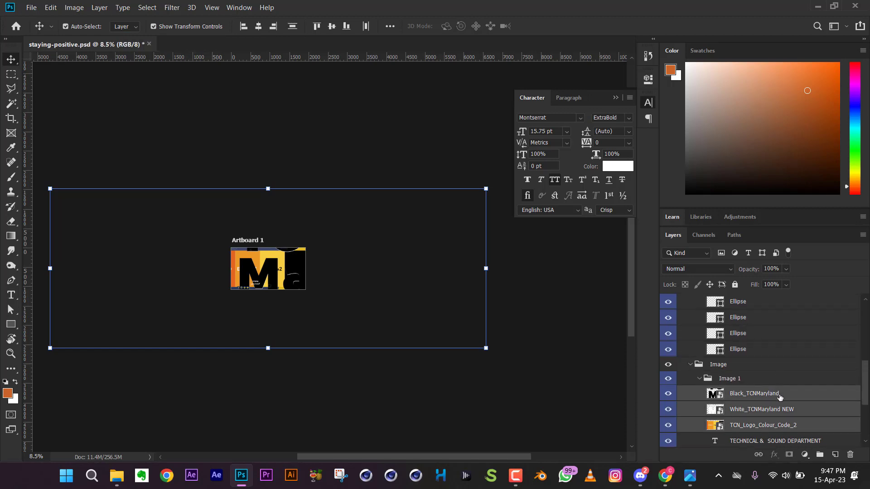
drag(779, 394, 759, 314)
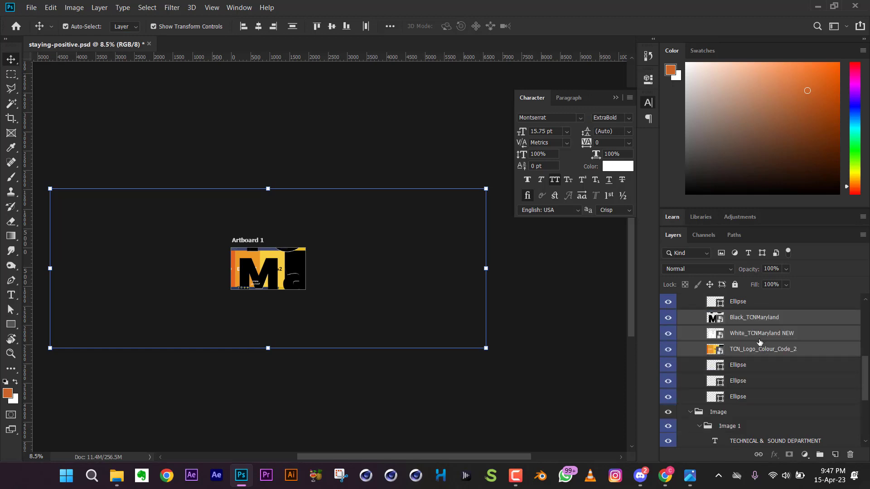
scroll(761, 346, up, 2)
scroll(761, 361, up, 2)
drag(767, 409, 749, 341)
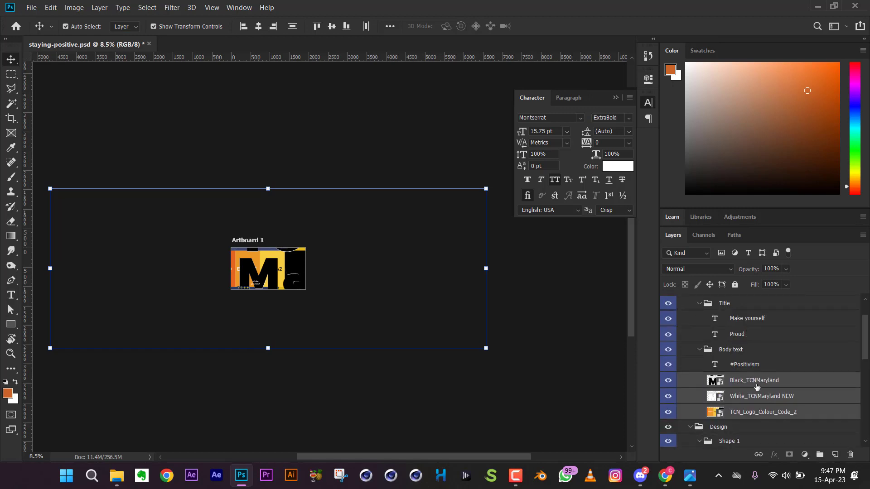
drag(758, 385, 738, 305)
scroll(739, 330, up, 3)
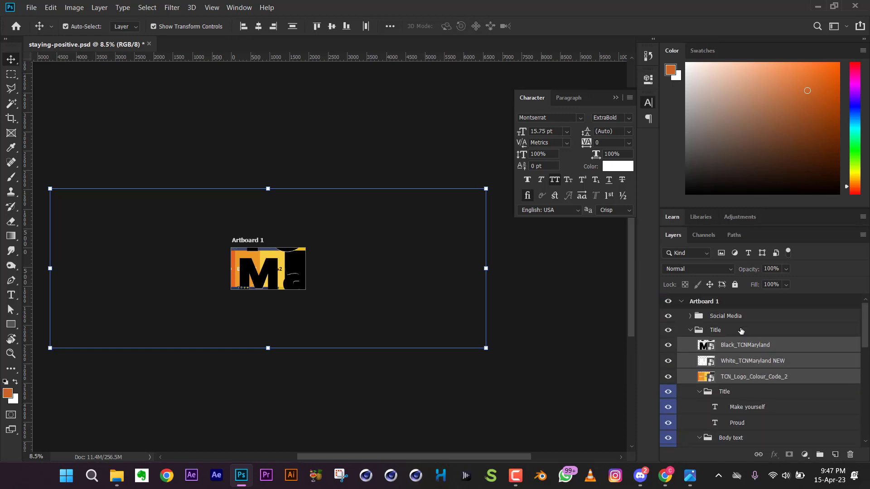
drag(740, 350, 728, 311)
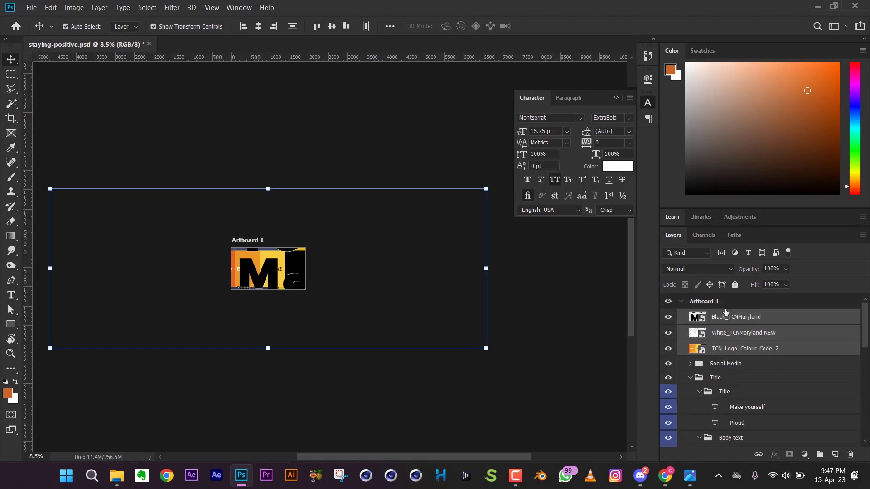
Scale the three placed brand layers down together to about 9.69% so they fit inside the artboard.
scroll(239, 308, down, 2)
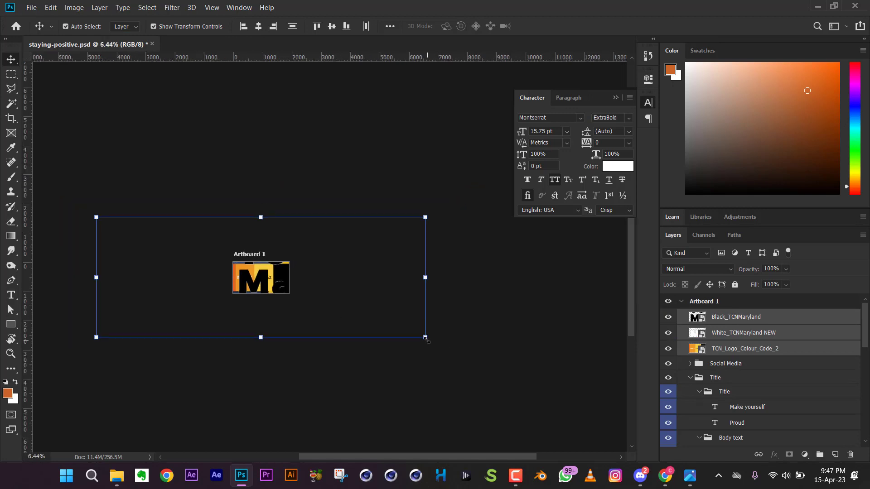
drag(425, 339, 280, 295)
drag(94, 216, 254, 257)
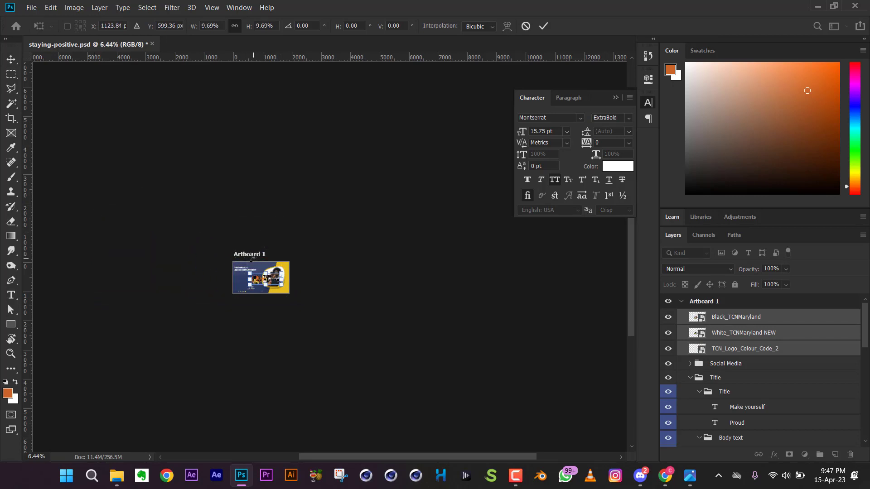
scroll(245, 288, up, 15)
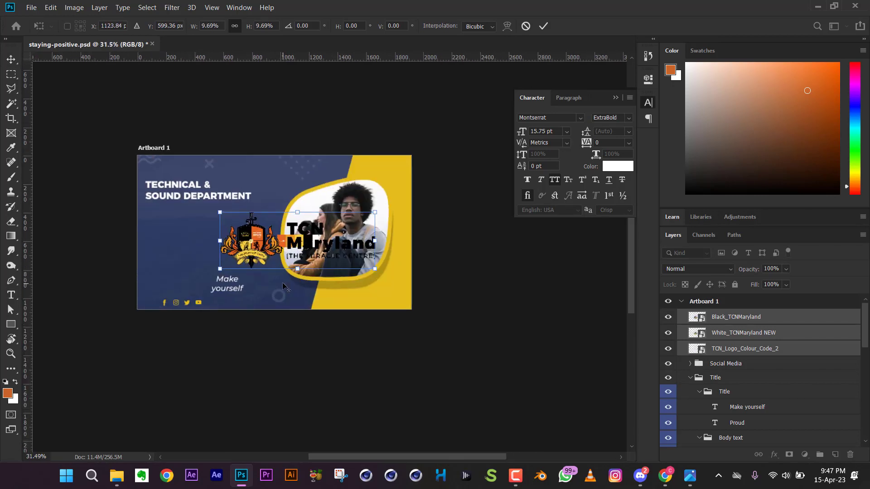
scroll(283, 285, up, 2)
key(alt+space)
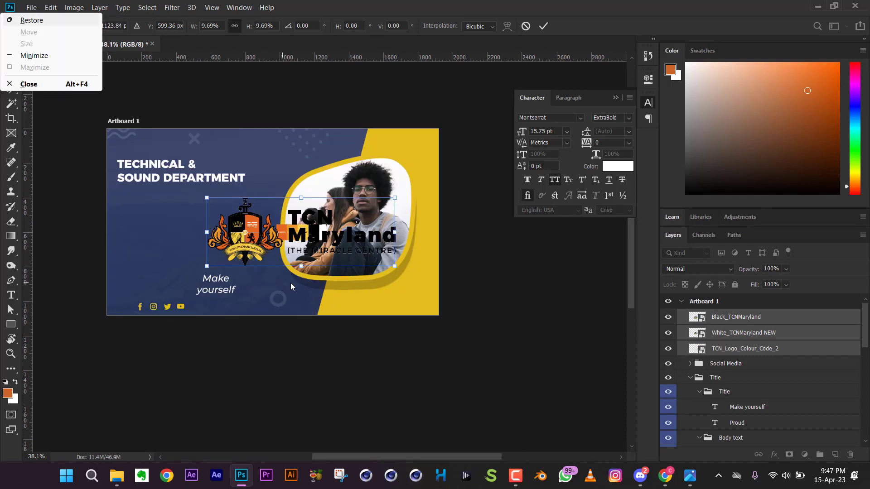
key(Return)
key(Return)
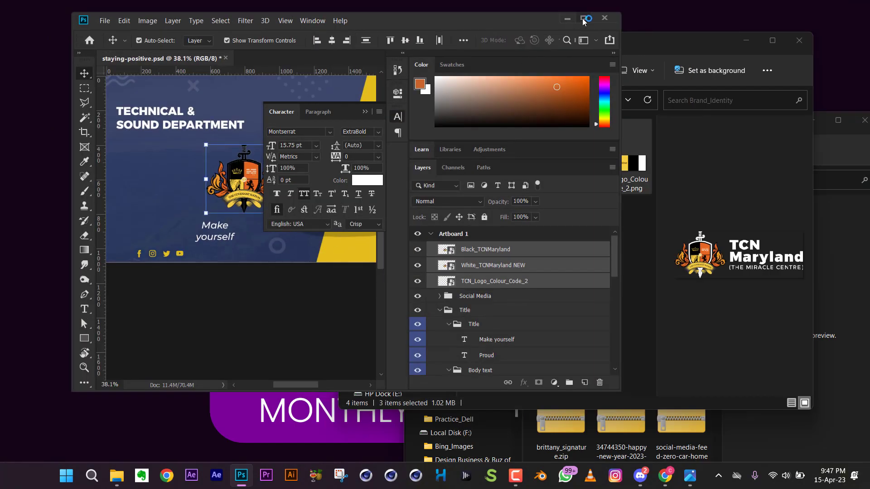
click(584, 19)
Move the black TCN Maryland logo off the artboard into the empty canvas area above it.
scroll(326, 171, up, 2)
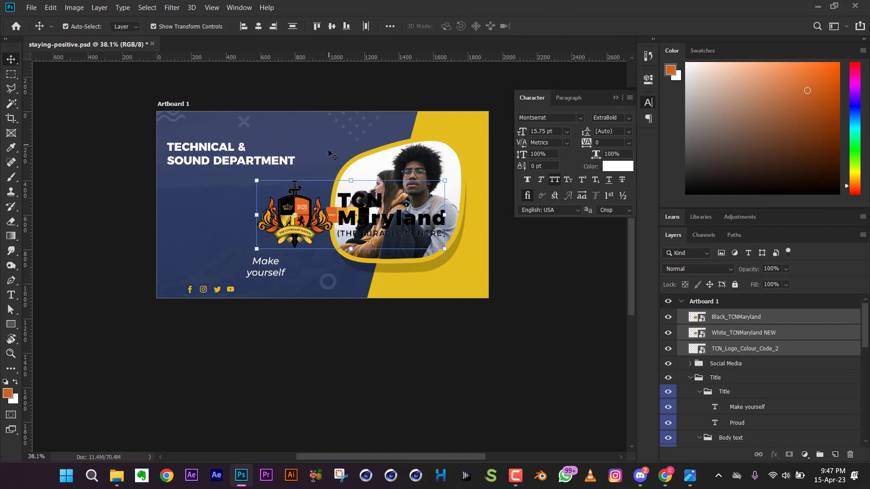
scroll(263, 260, up, 1)
scroll(262, 260, down, 2)
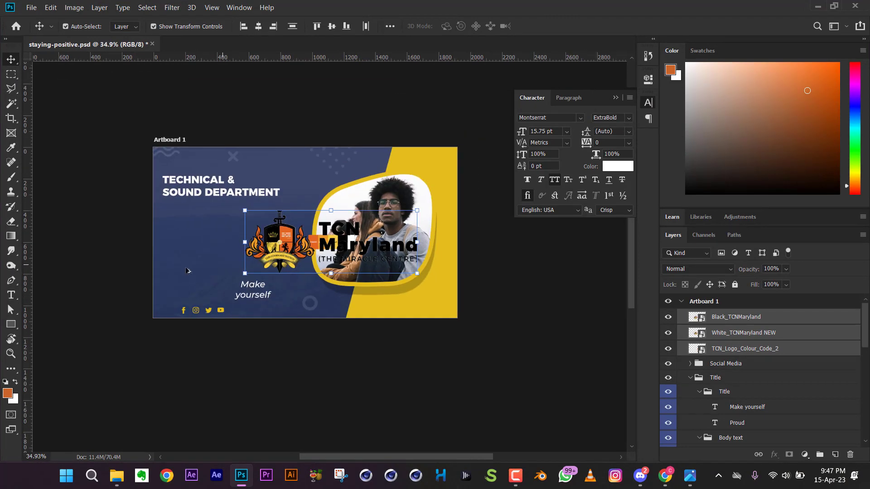
scroll(302, 292, up, 2)
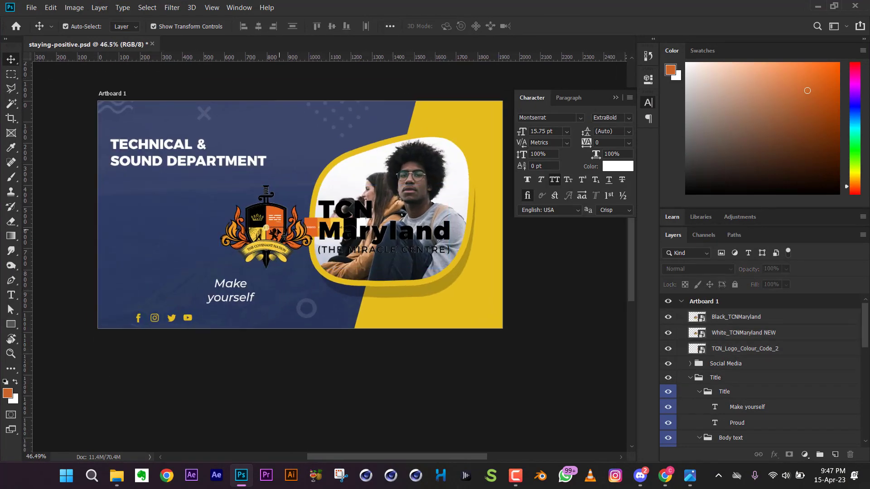
drag(270, 233, 247, 186)
scroll(252, 323, down, 3)
drag(249, 230, 276, 112)
Shrink the white TCN Maryland logo to a small header mark and position it near the artboard's top edge, above the heading.
click(269, 254)
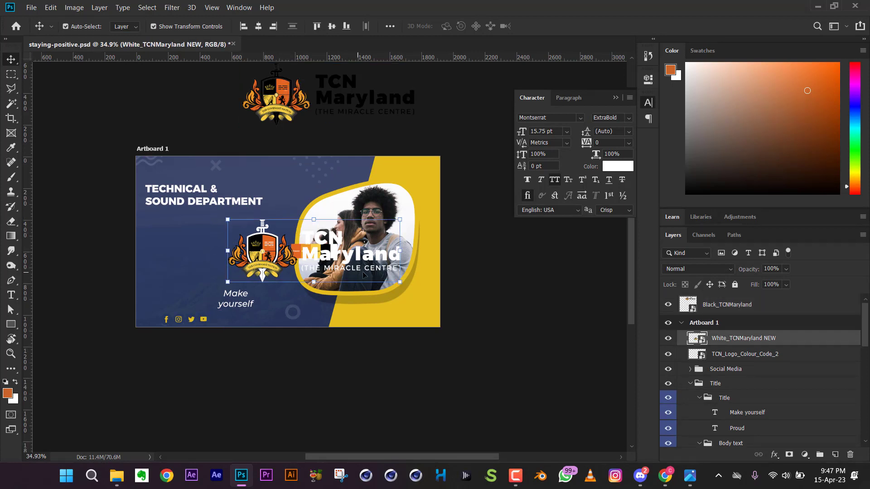
drag(398, 281, 254, 174)
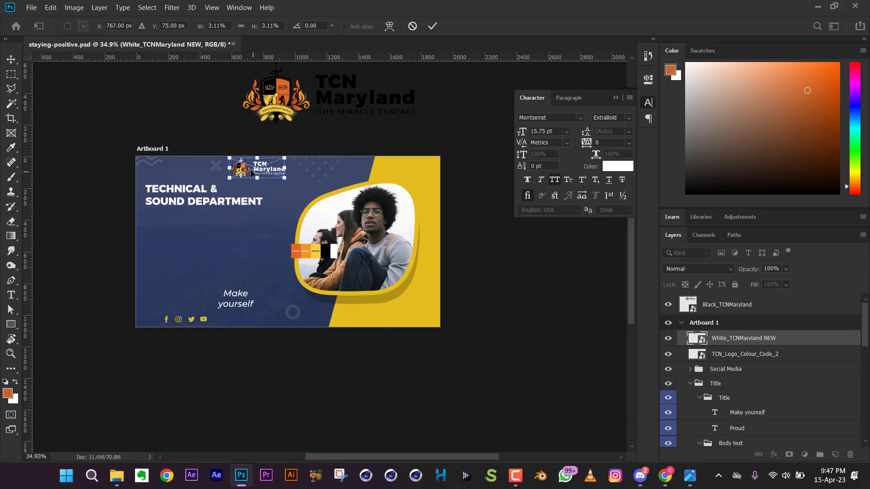
scroll(240, 160, up, 3)
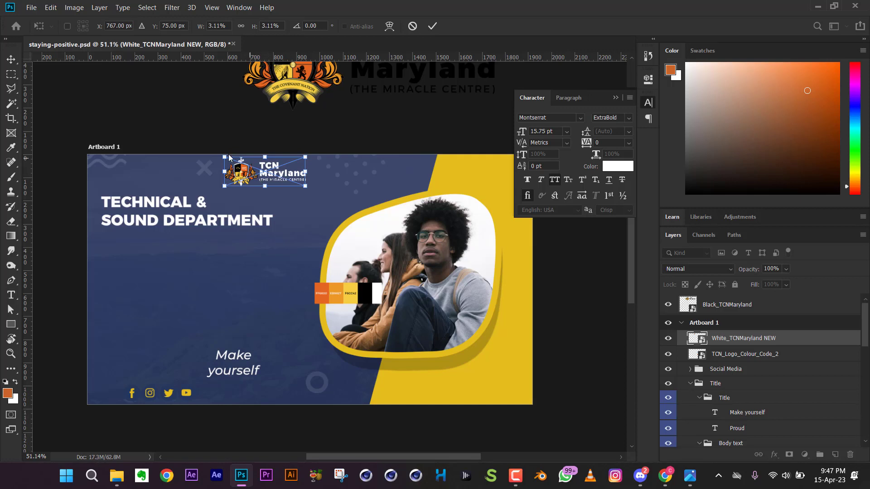
drag(224, 155, 240, 161)
key(Return)
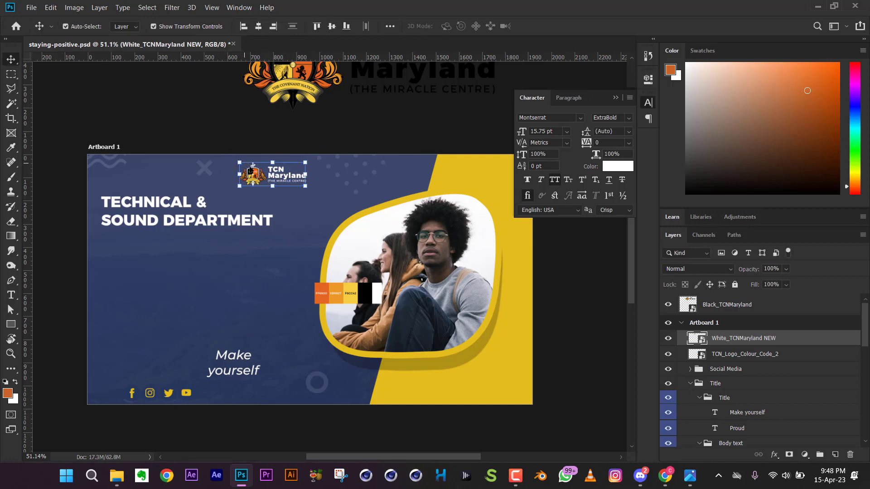
Rearrange the artwork around the white logo: shift the dot pattern right, move the X shape onto the lower yellow area, and nudge the logo.
click(356, 175)
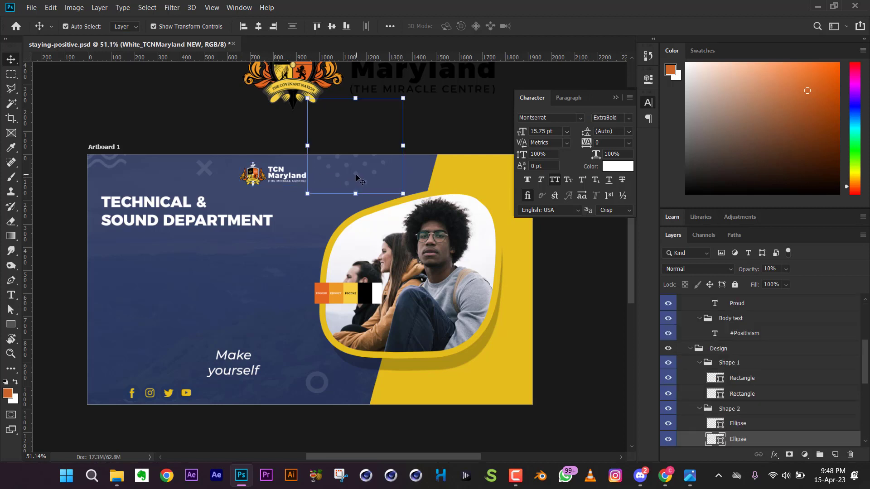
drag(356, 175, 391, 167)
drag(390, 165, 390, 164)
click(203, 168)
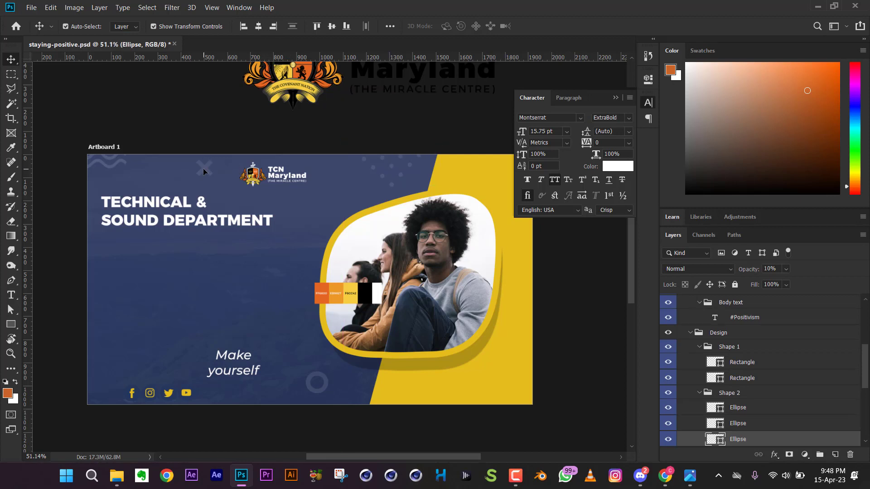
drag(203, 168, 519, 317)
mouse_move(271, 175)
mouse_down()
mouse_move(279, 173)
mouse_move(271, 175)
mouse_up()
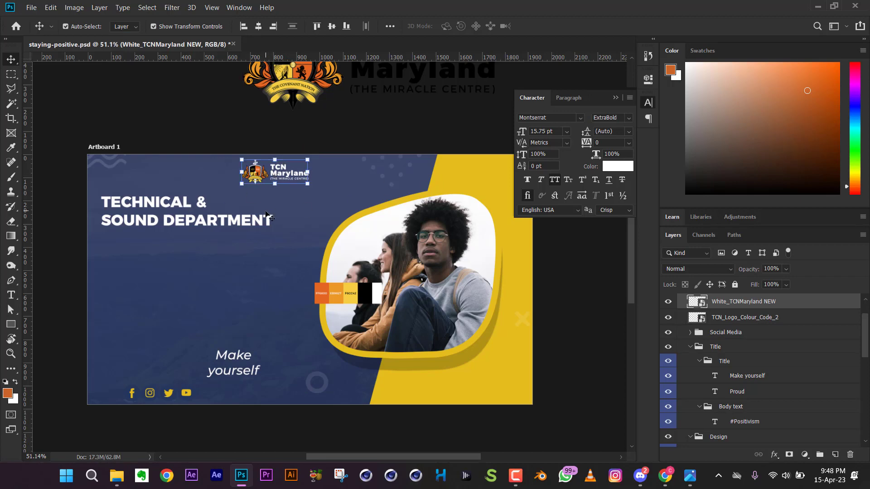
Switch to the Photos app and view the original template preview staying-positive.jpg for reference.
scroll(263, 240, down, 1)
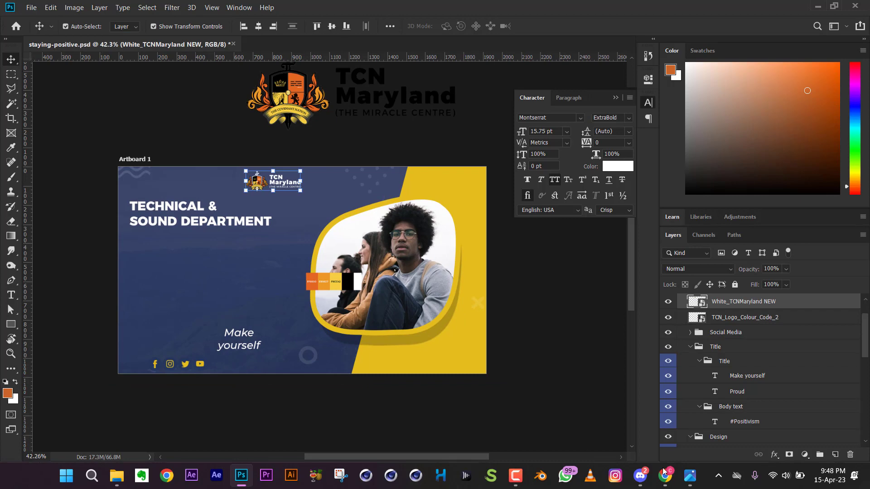
click(691, 477)
double_click(608, 391)
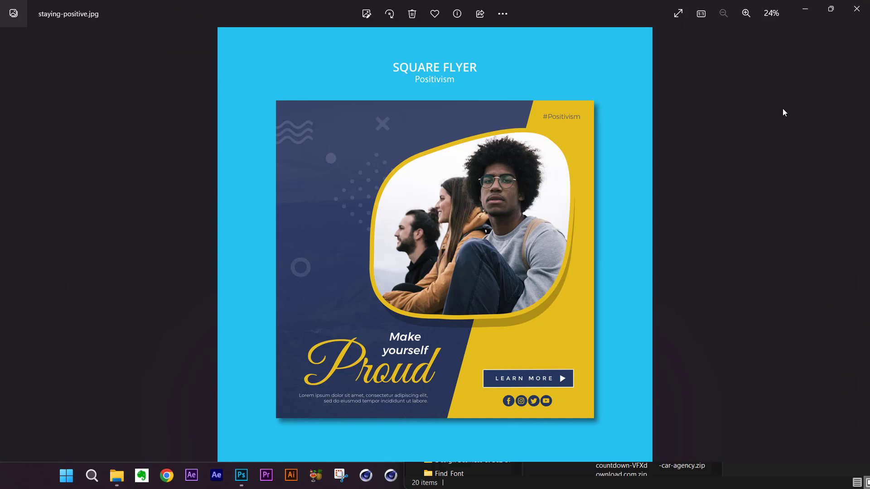
Return to Photoshop and examine how the heading, white logo, colour swatches and photo sit on the flyer.
click(805, 10)
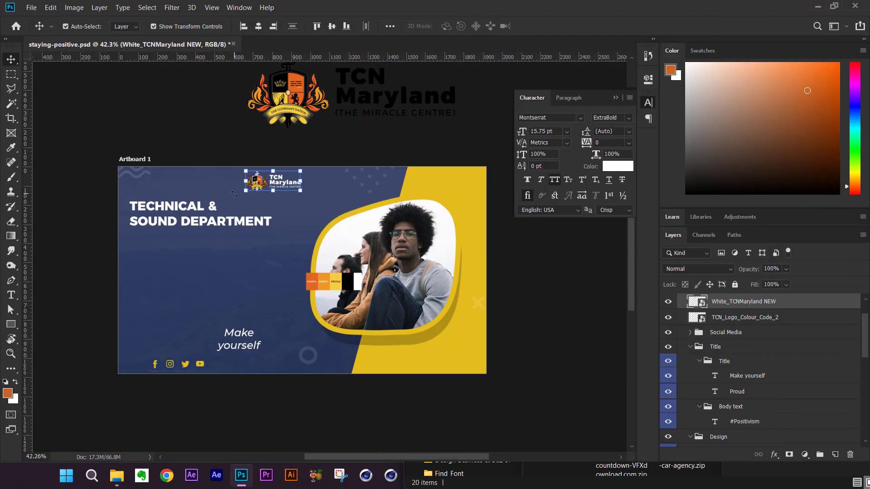
scroll(181, 241, up, 1)
scroll(181, 241, down, 1)
scroll(181, 241, up, 1)
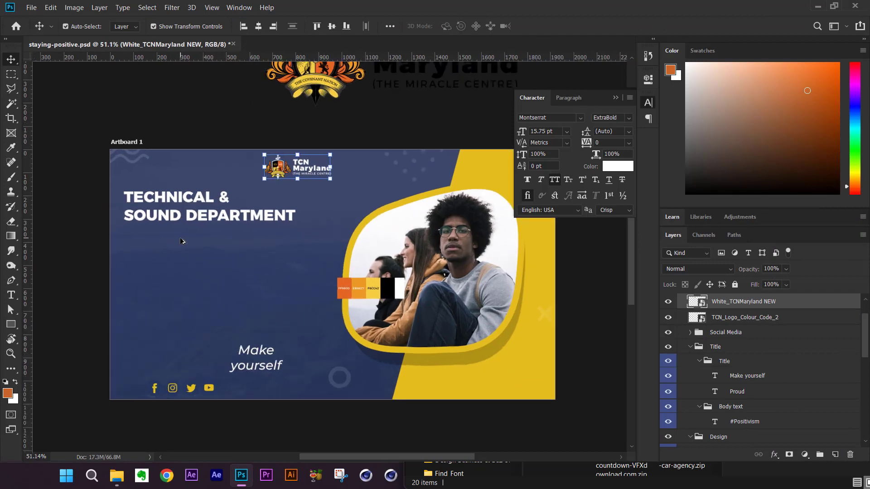
click(170, 219)
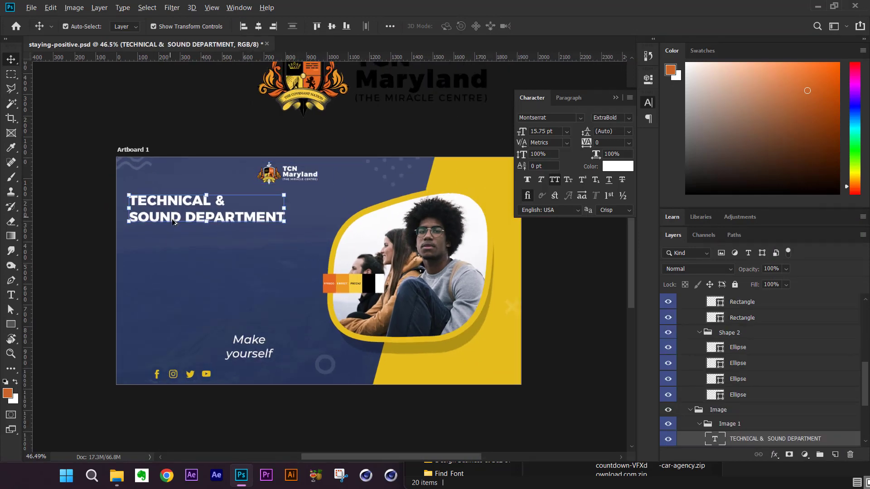
scroll(171, 219, up, 2)
scroll(172, 219, down, 2)
scroll(392, 306, up, 2)
scroll(338, 284, up, 2)
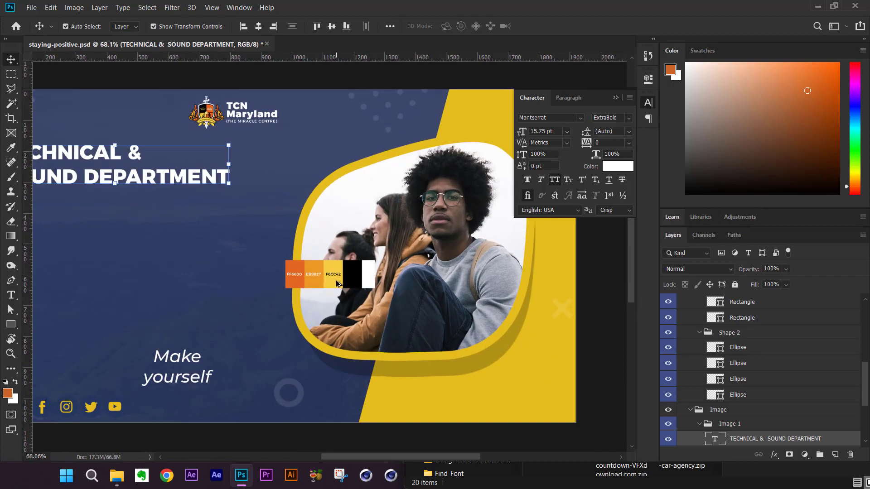
scroll(338, 285, down, 1)
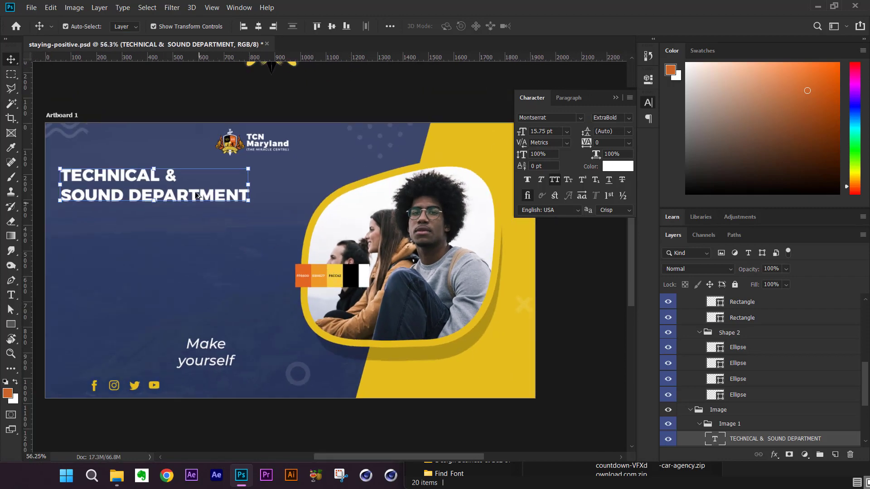
scroll(297, 293, up, 4)
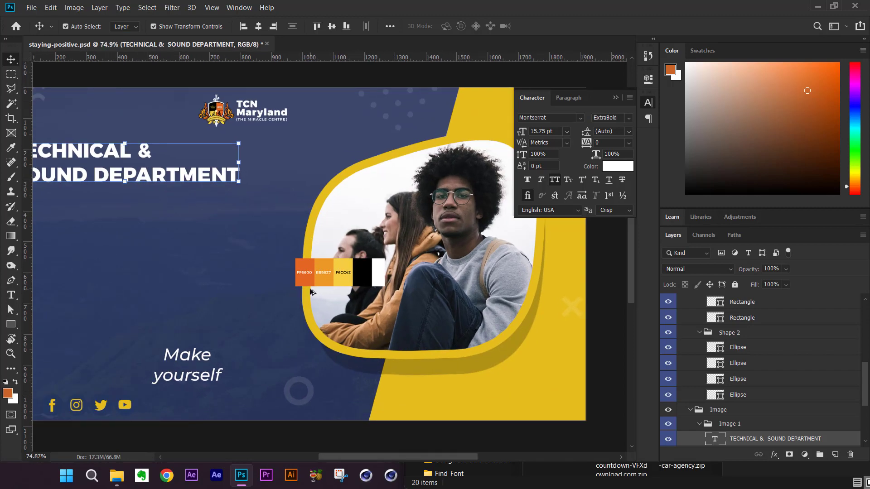
scroll(359, 267, down, 5)
scroll(203, 211, up, 3)
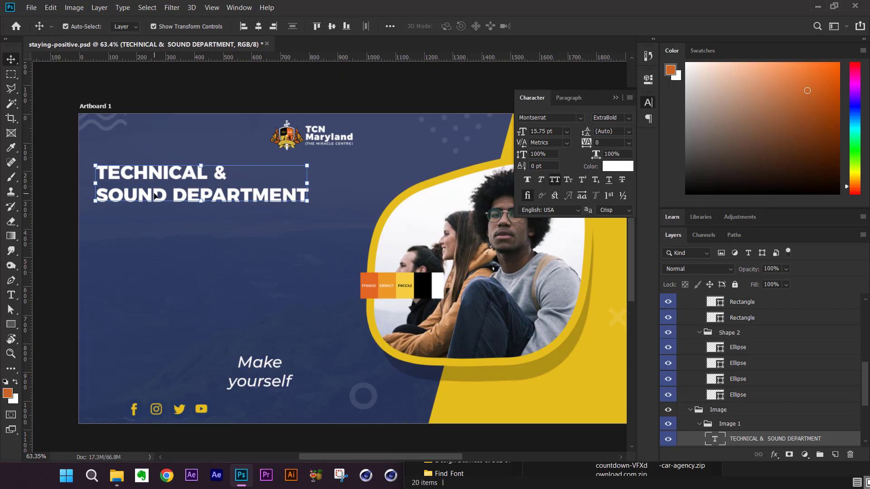
scroll(154, 194, down, 2)
scroll(154, 194, up, 2)
drag(154, 198, 145, 249)
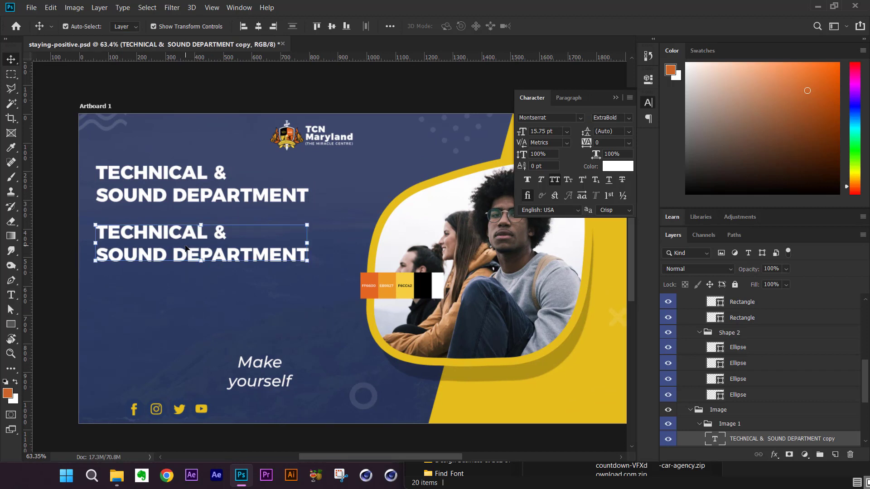
key(Delete)
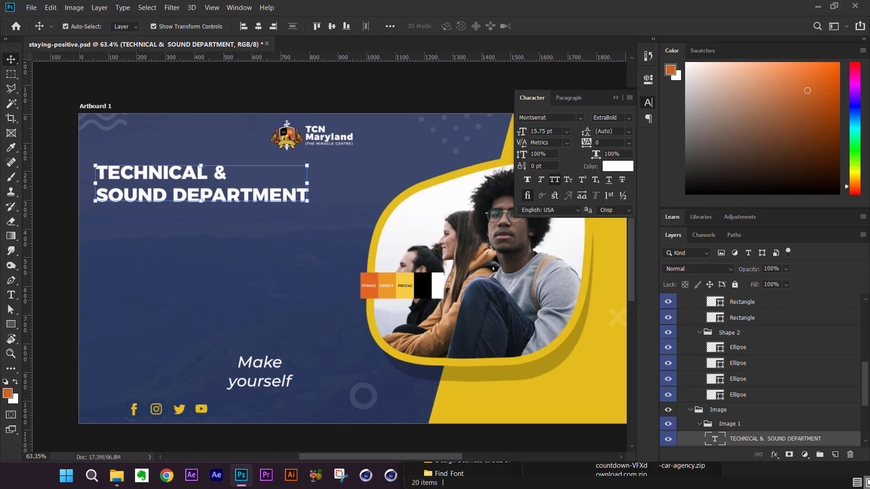
Switch to the TCN Maryland Call for Volunteers Google Doc and copy the two-sentence description under TECHNICAL & SOUND DEPARTMENT.
key(super)
mouse_move(667, 480)
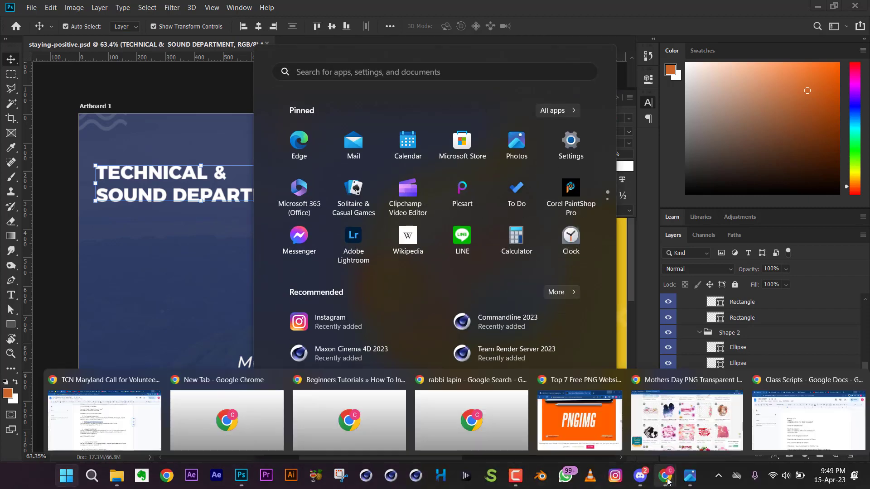
click(104, 420)
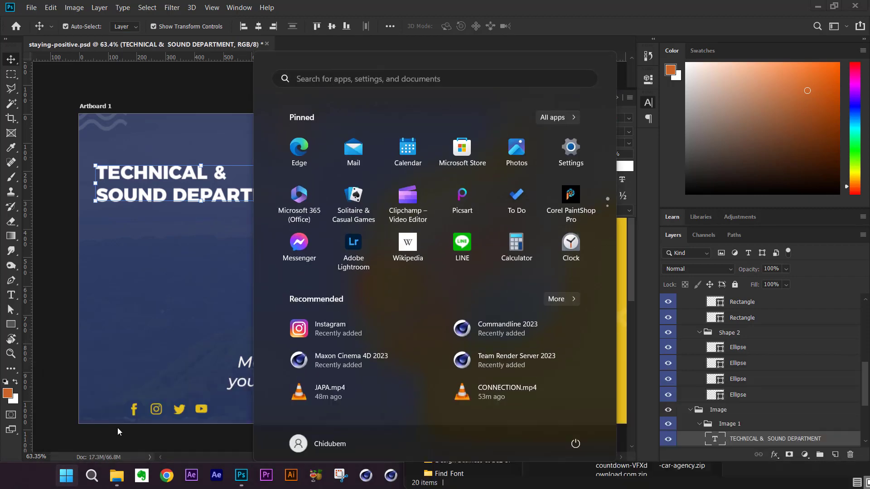
click(247, 258)
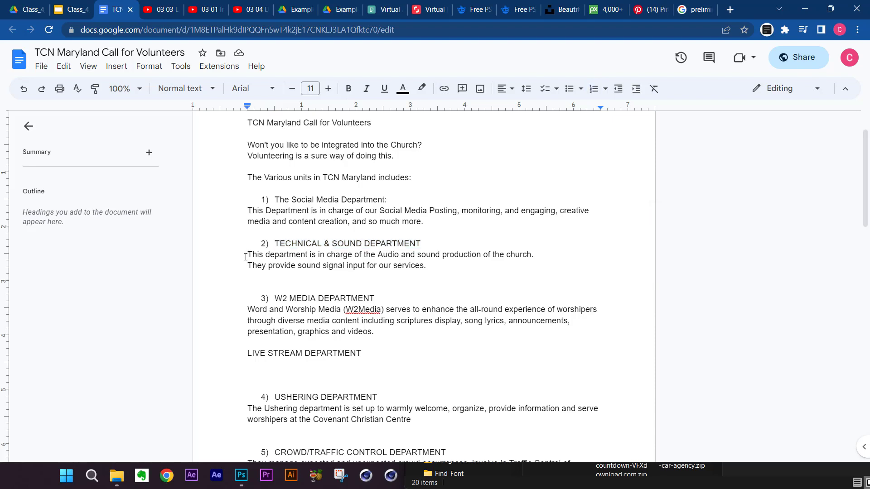
drag(247, 255, 427, 268)
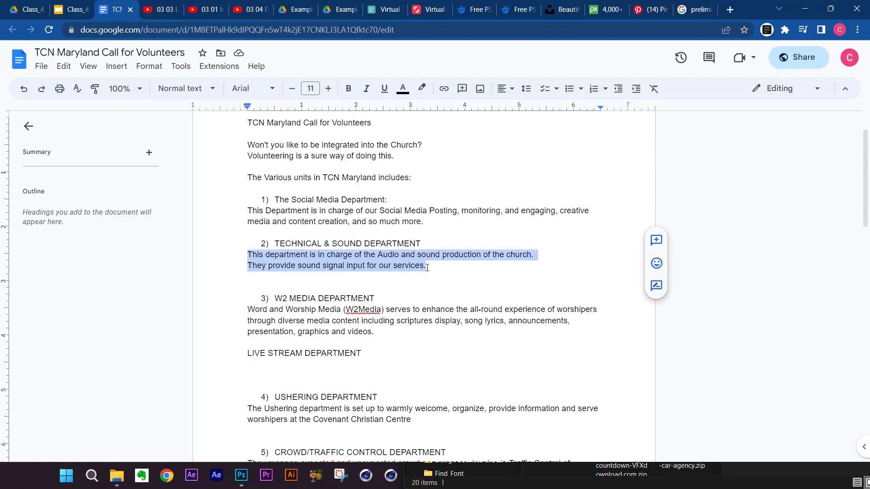
Back in Photoshop, draw a paragraph text box below the heading and fill it with the copied department description.
click(805, 9)
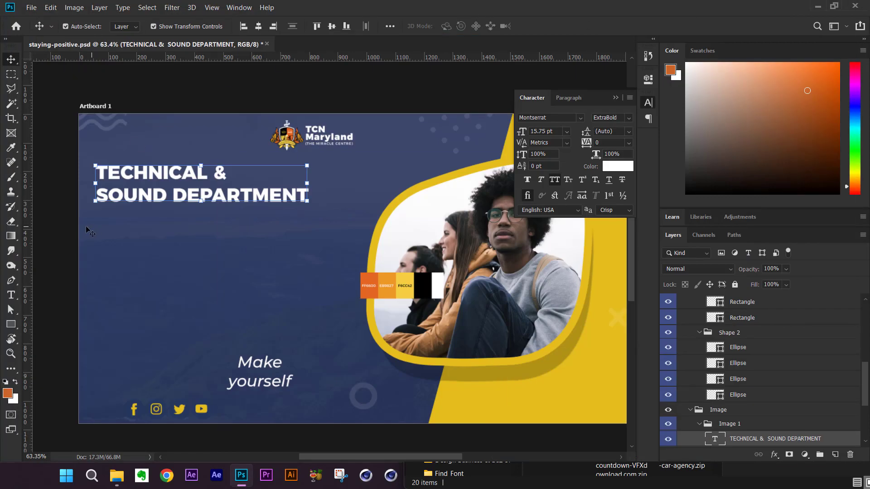
click(13, 296)
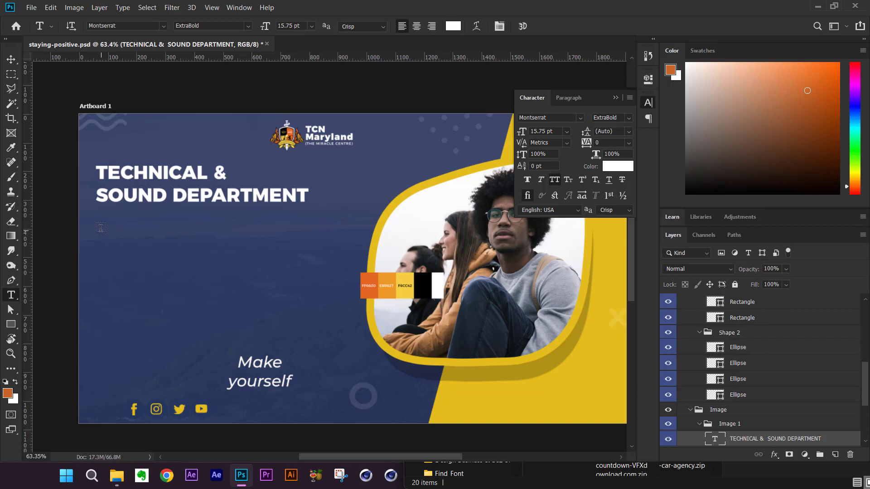
drag(101, 228, 334, 340)
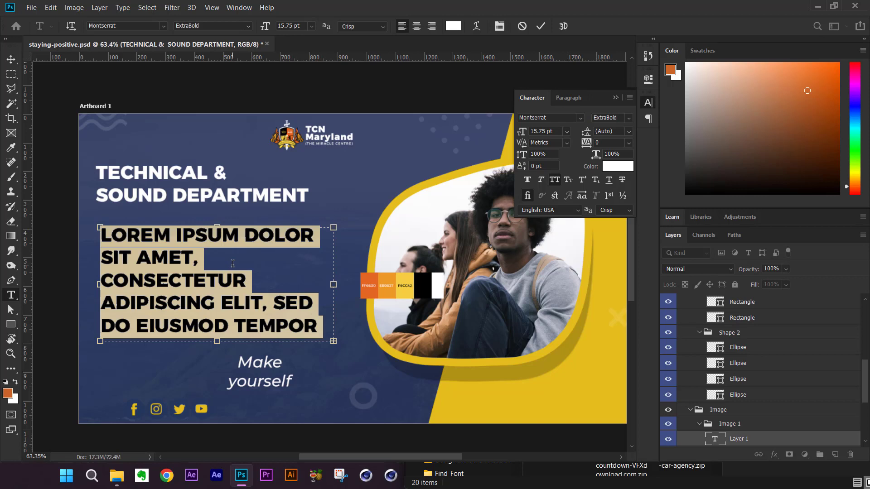
text(THIS DEPARTMENT IS IN CHARGE OF THE AUDIO AND SOUND PRODUCTION OF THE CHURCH.)
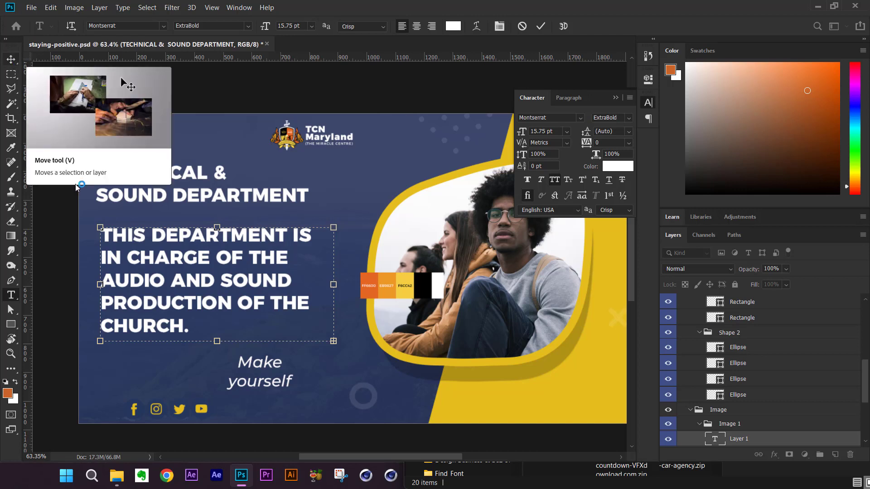
click(12, 61)
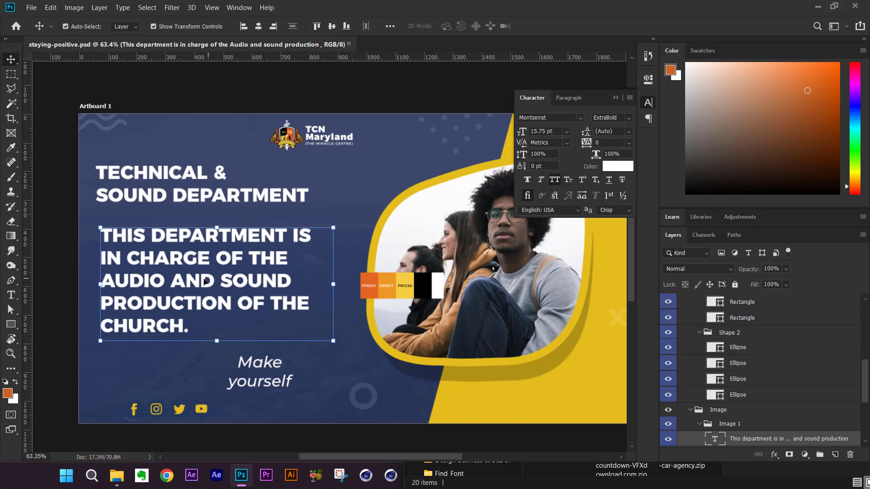
Turn off all caps for the description text and set it to Montserrat Regular at 10 pt.
click(555, 179)
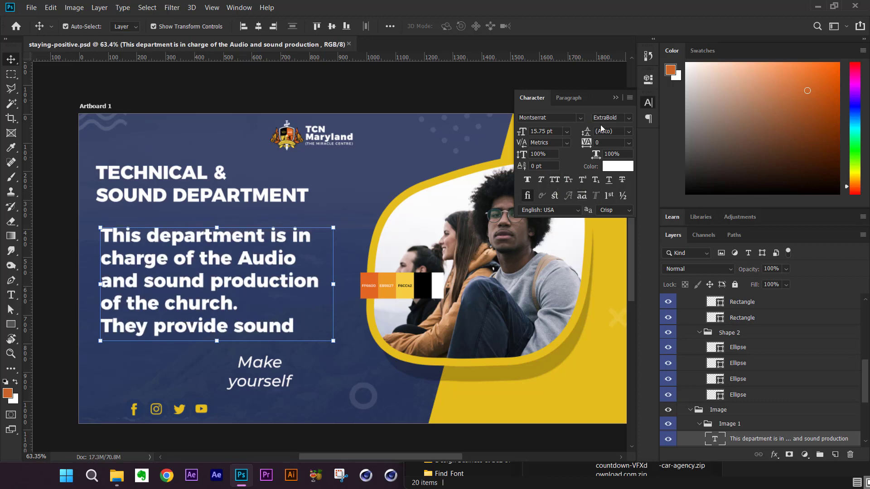
click(630, 118)
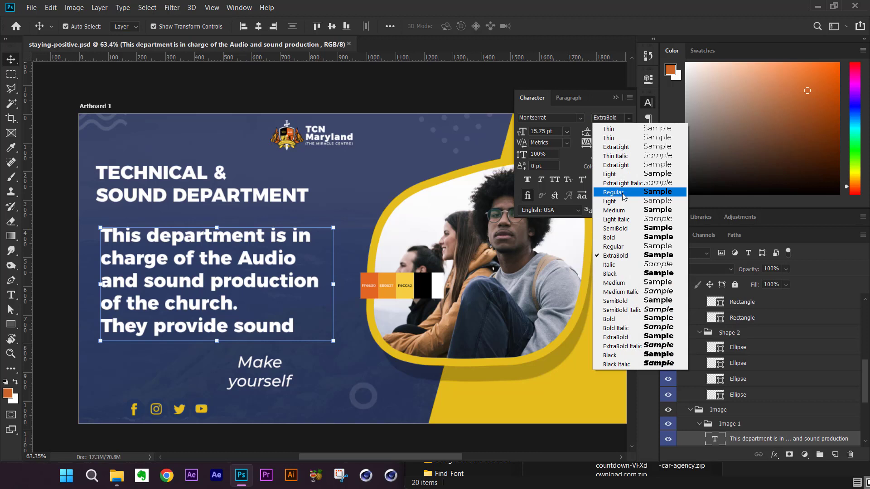
click(623, 196)
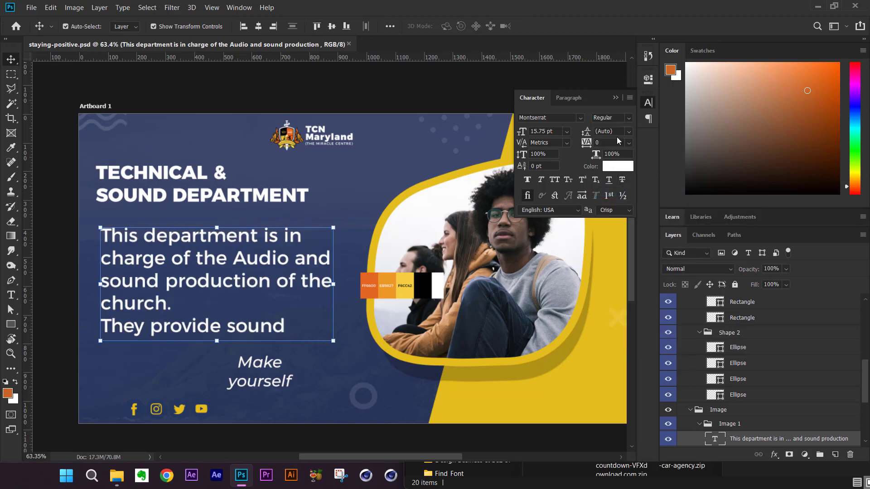
click(539, 131)
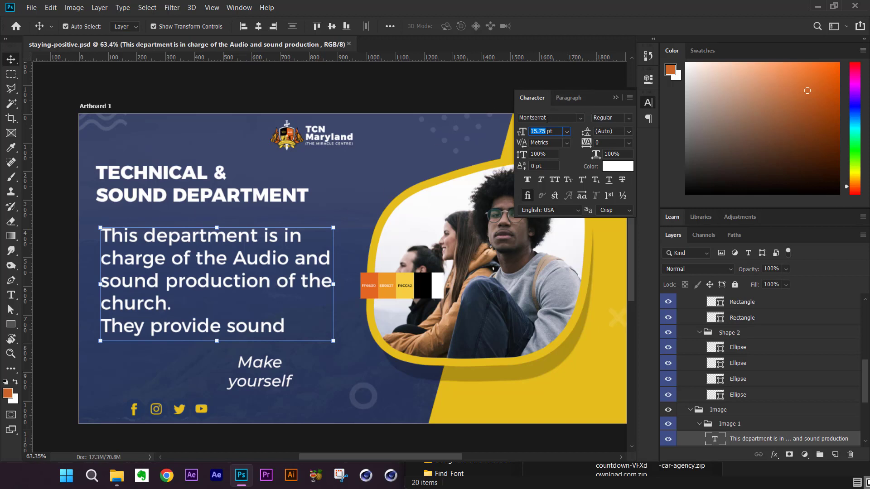
text(10)
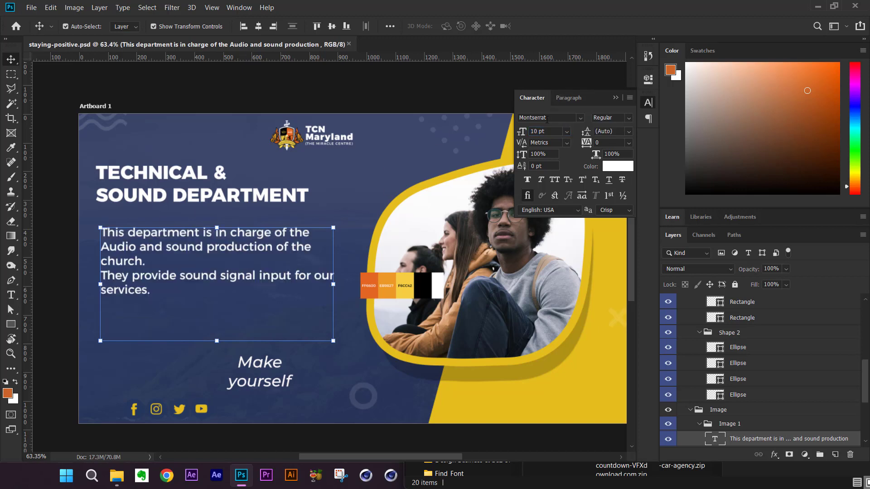
Narrow the description's text box to about 760 px wide and commit the text edit.
double_click(139, 270)
key(ctrl+a)
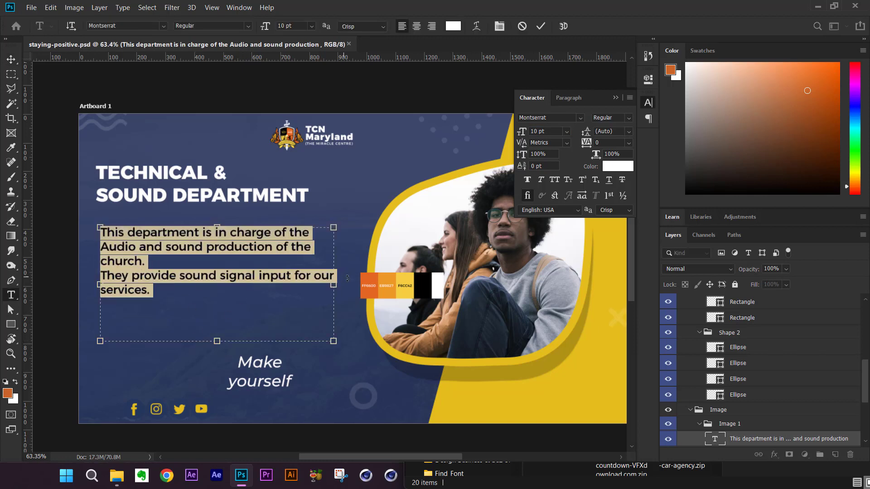
mouse_move(334, 286)
mouse_down()
mouse_move(349, 284)
mouse_move(323, 286)
mouse_up()
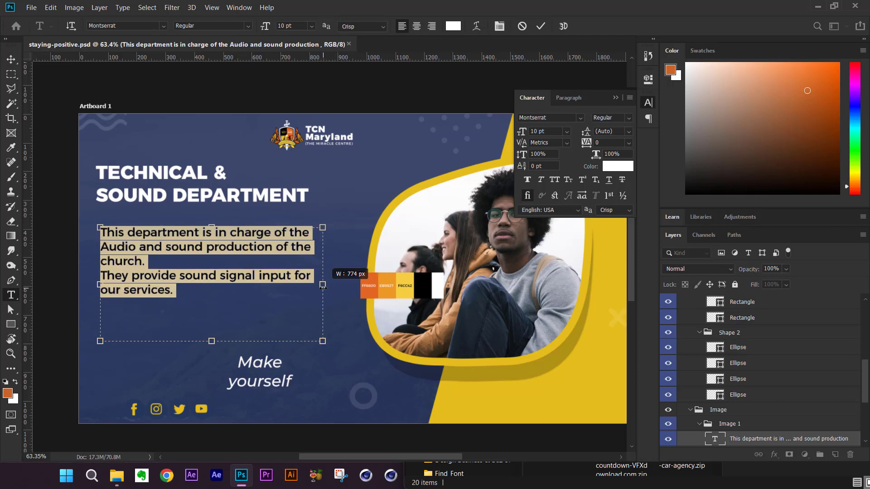
mouse_move(322, 286)
mouse_down()
mouse_move(342, 284)
mouse_move(318, 285)
mouse_up()
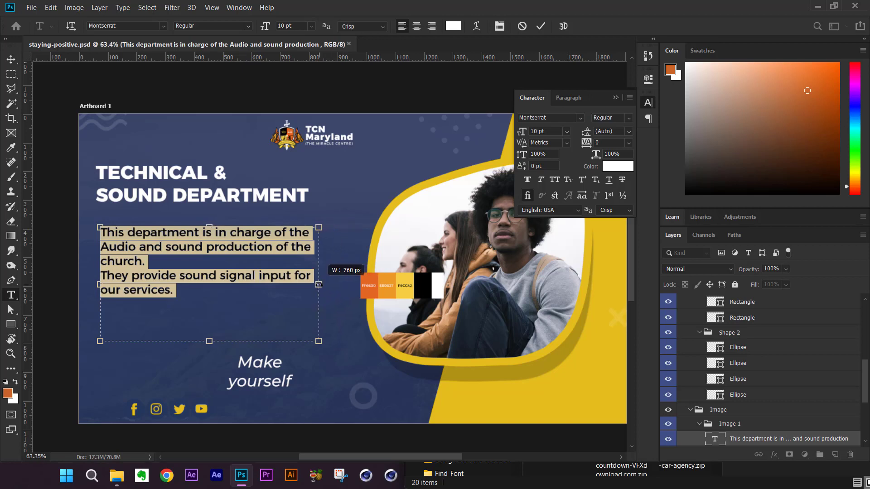
click(12, 59)
click(159, 72)
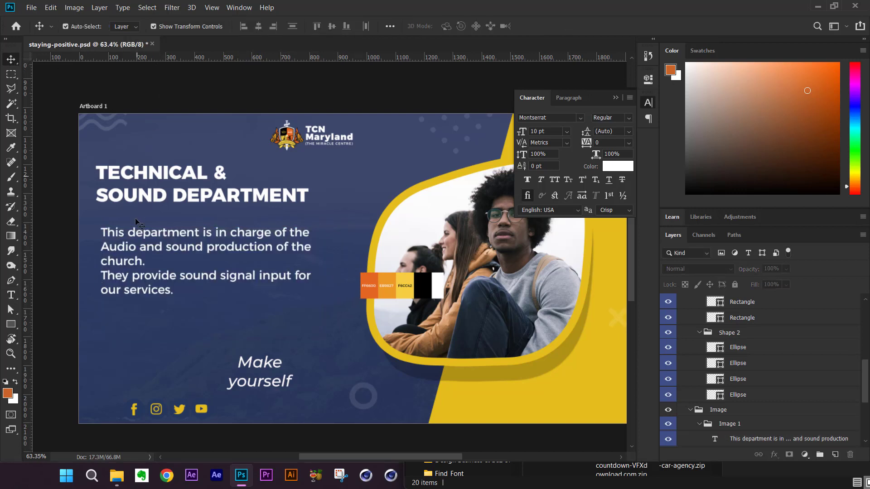
click(141, 245)
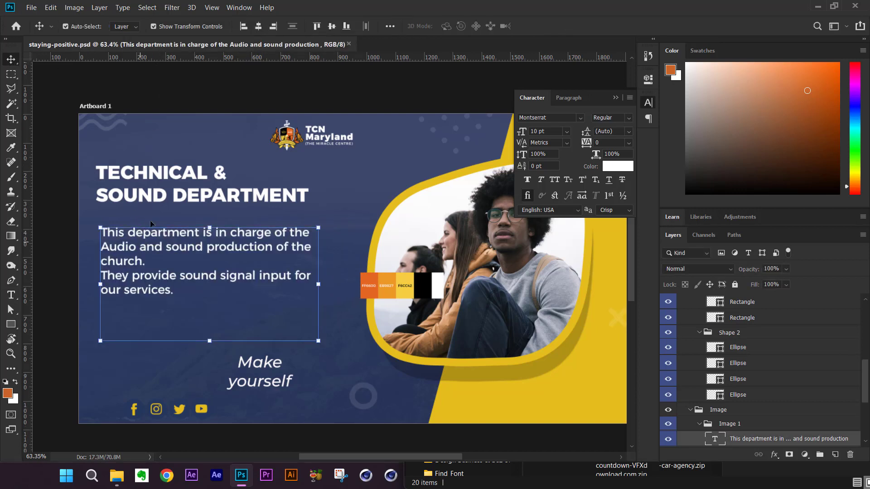
shift+click(160, 196)
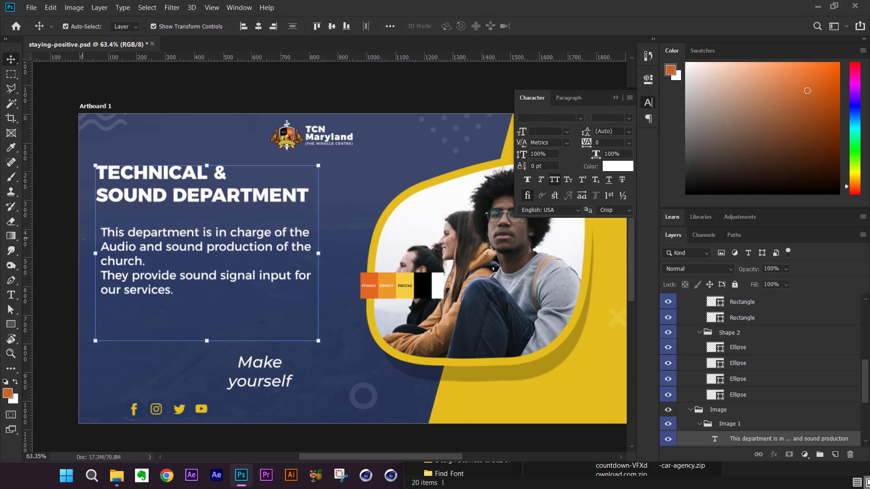
scroll(110, 262, down, 1)
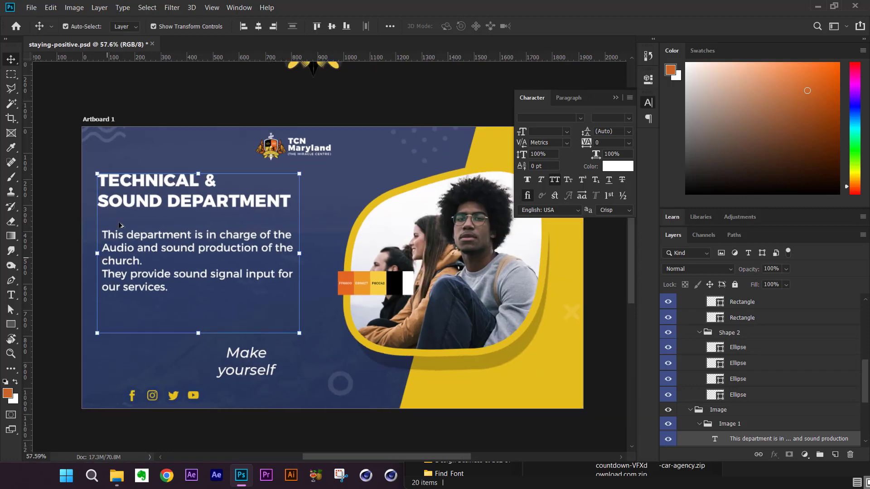
Nudge the white TCN Maryland logo slightly down, closer to the heading.
click(303, 153)
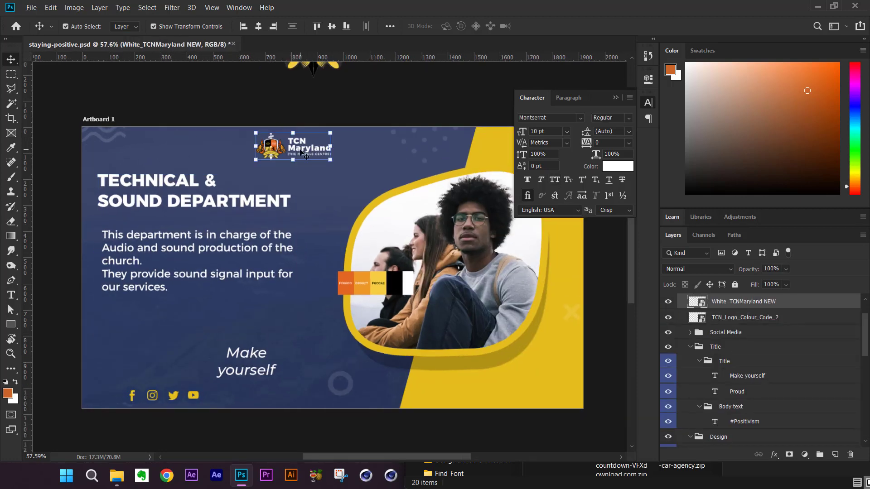
key(shift+Down)
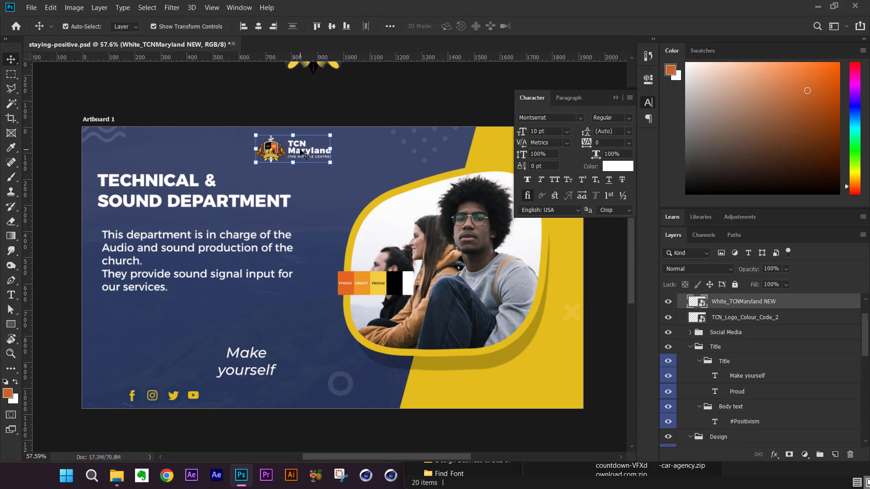
Align the left edges of the Technical & Sound Department heading and the description text.
scroll(276, 161, down, 2)
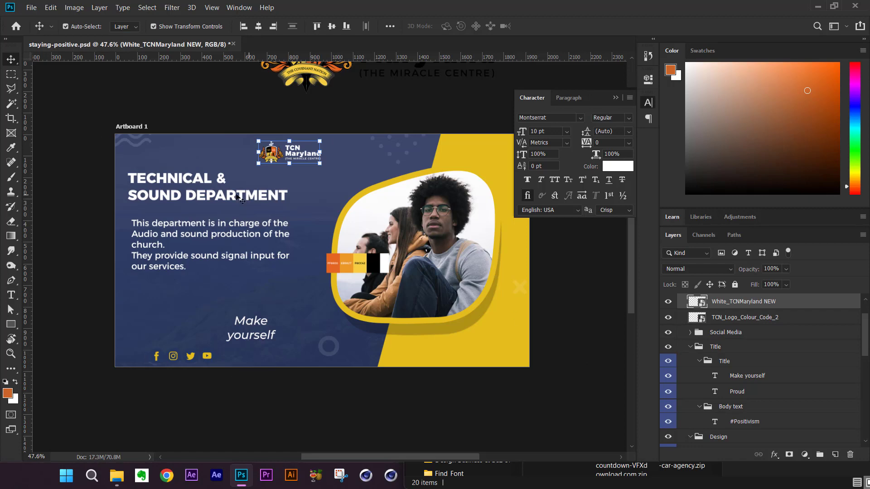
scroll(155, 200, up, 2)
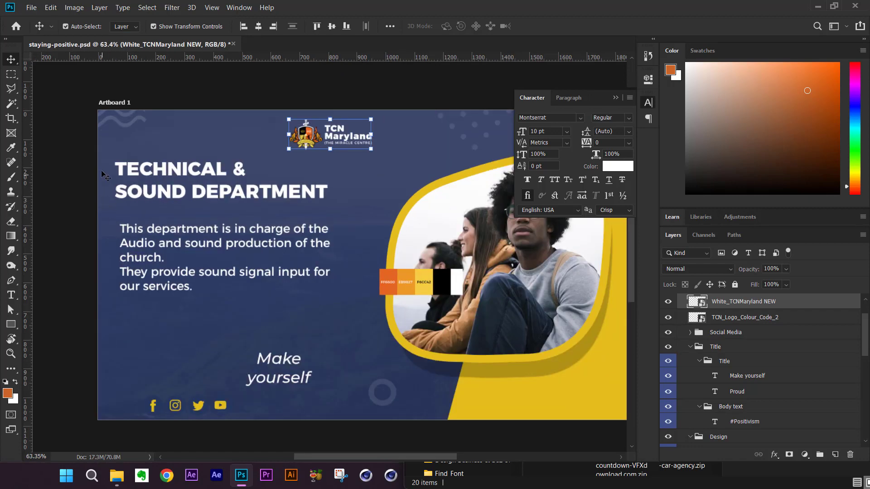
click(151, 184)
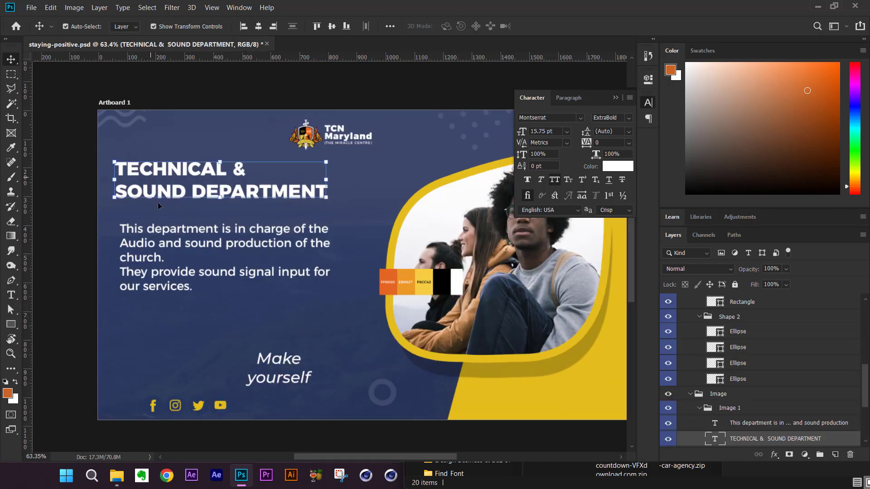
shift+click(151, 253)
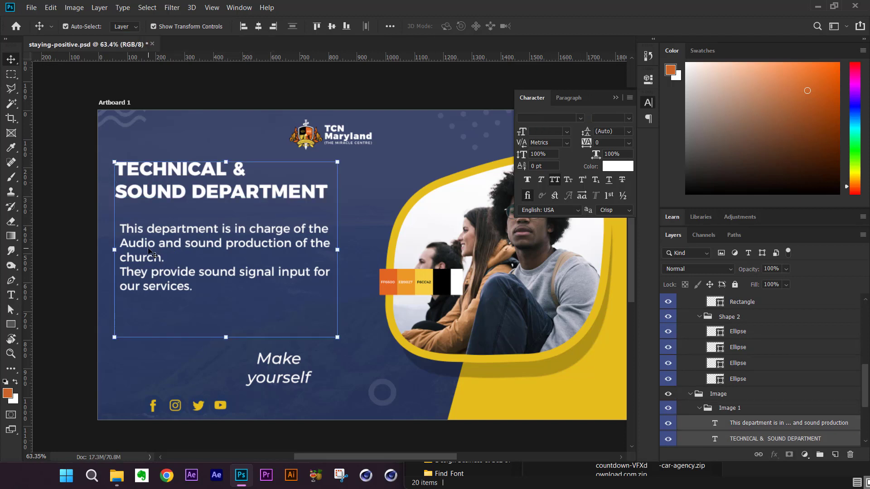
key(shift+Right)
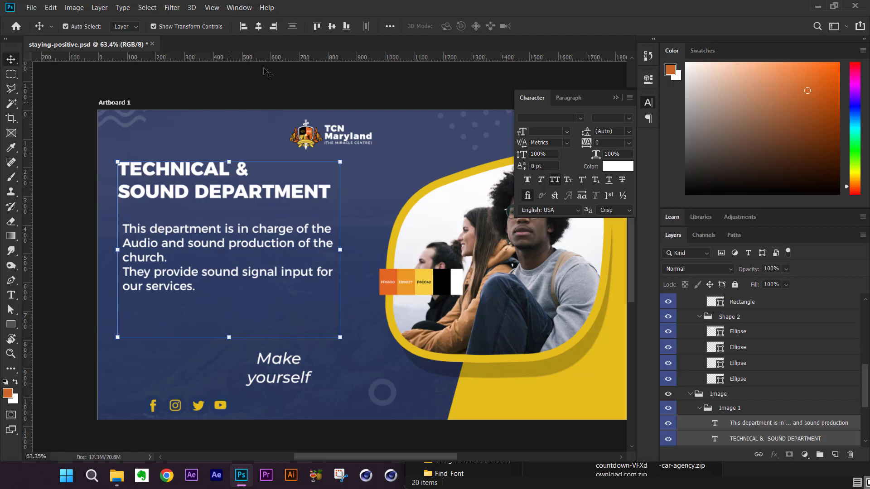
click(244, 27)
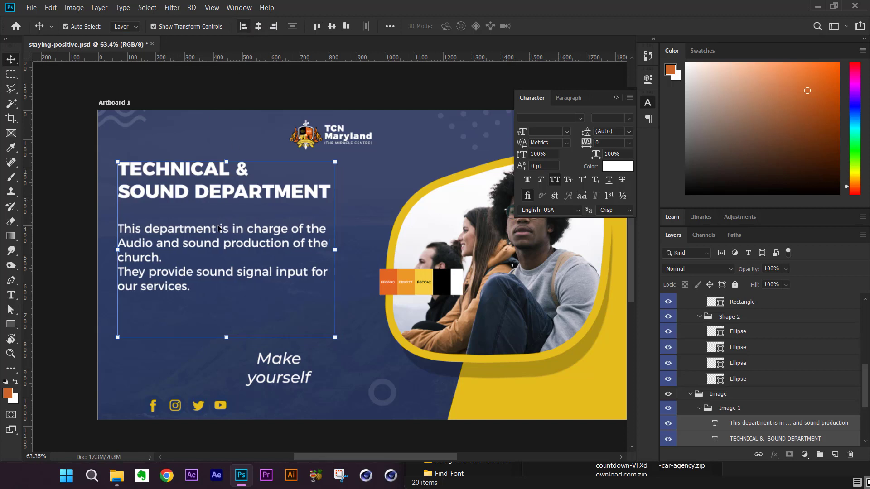
Shift the heading and description together slightly to the right and down on the artboard.
key(shift+Right)
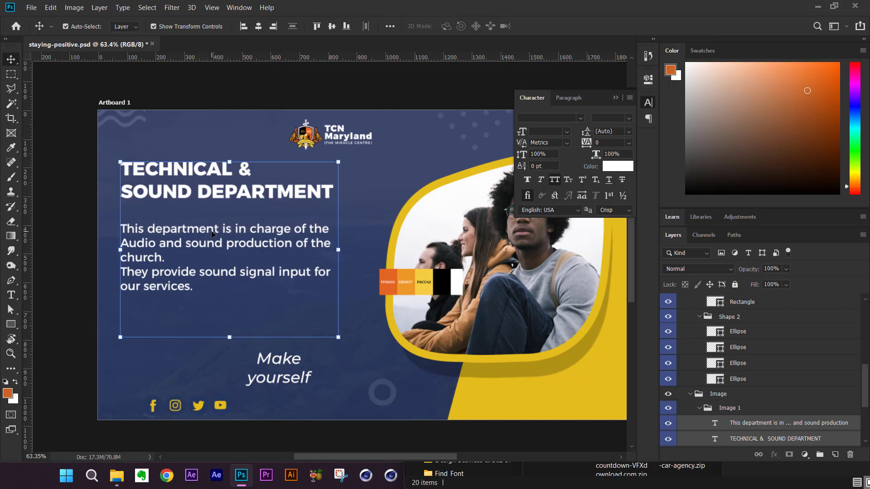
key(shift+Down)
key(shift+Right)
key(shift+Down)
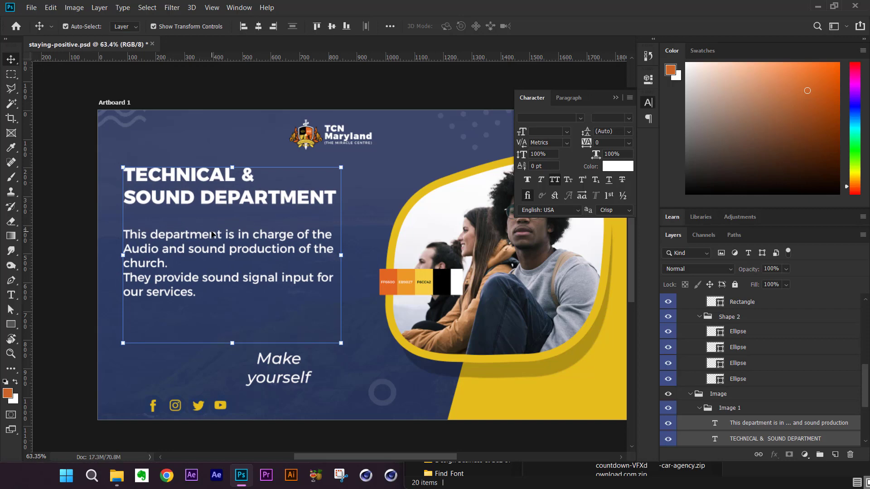
scroll(213, 272, down, 1)
scroll(212, 272, up, 1)
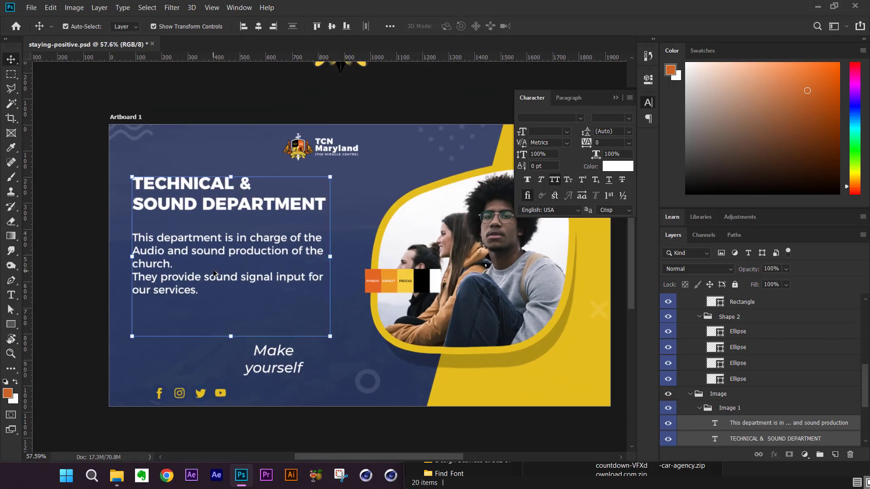
scroll(213, 274, down, 1)
scroll(217, 277, up, 1)
scroll(219, 278, up, 1)
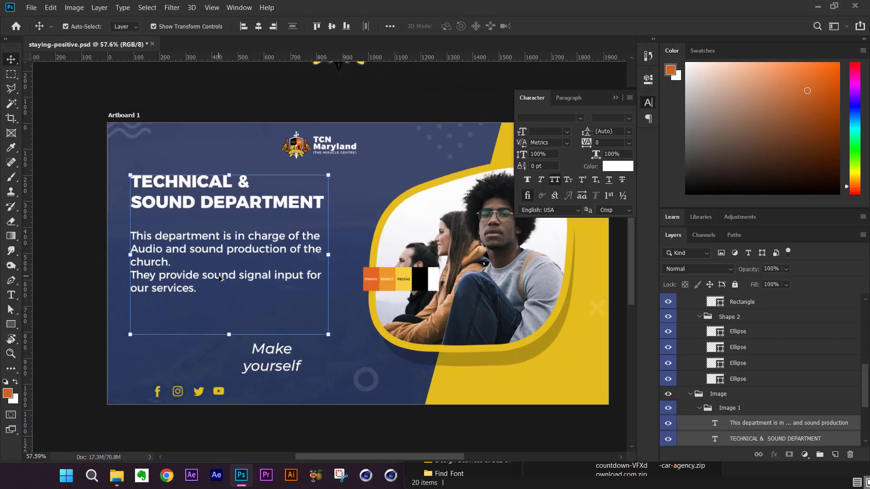
scroll(219, 278, down, 3)
scroll(220, 278, up, 1)
scroll(219, 278, up, 1)
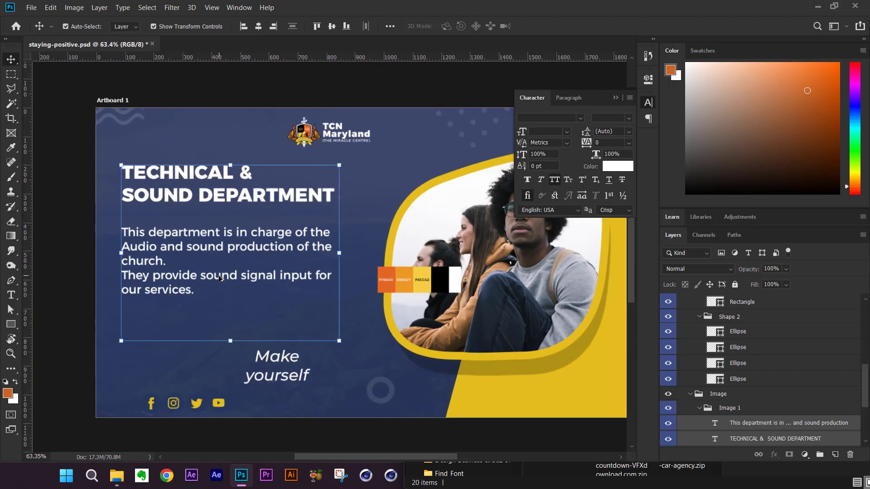
Delete the leftover template texts "Make yourself" and "Proud".
scroll(222, 281, down, 1)
click(277, 354)
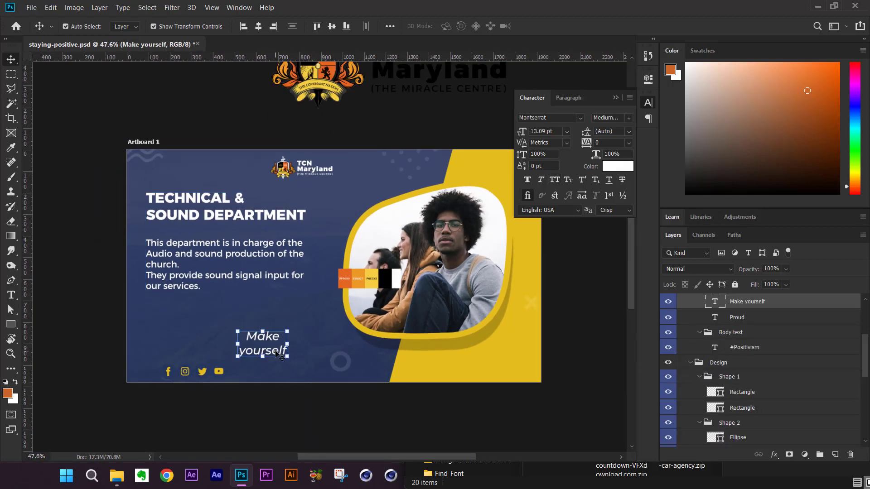
key(Delete)
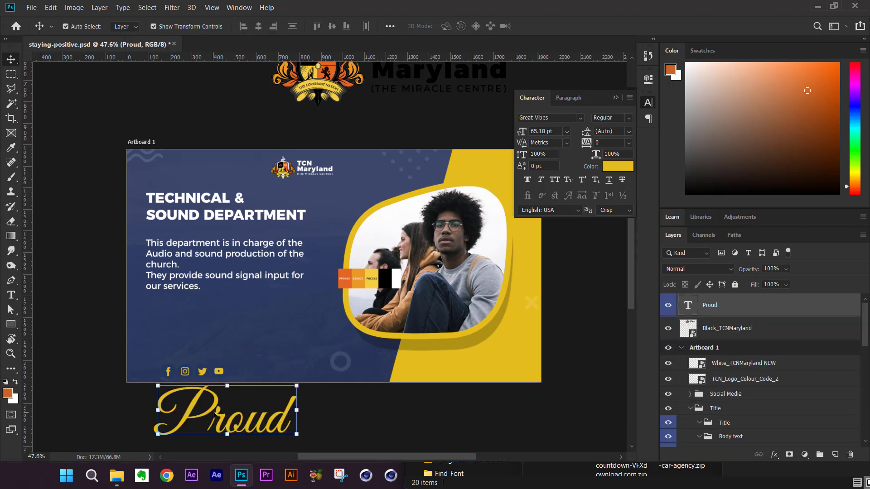
key(Delete)
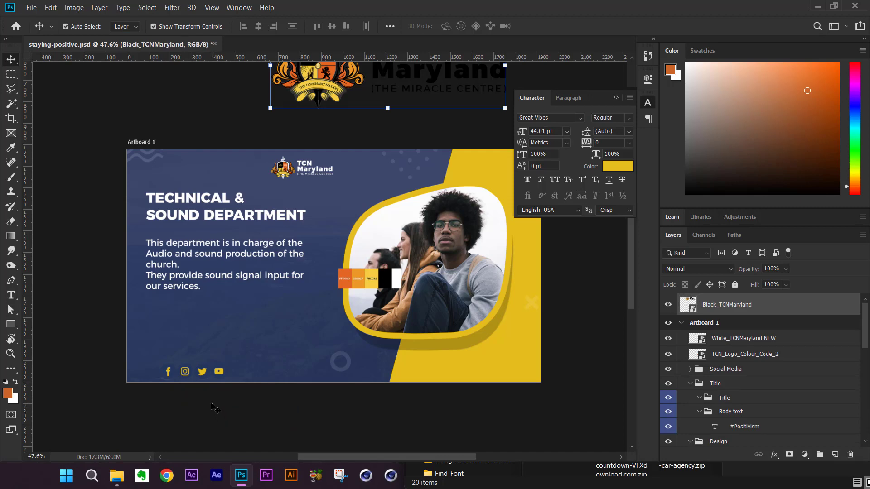
scroll(227, 363, up, 1)
scroll(230, 363, down, 2)
scroll(230, 344, up, 1)
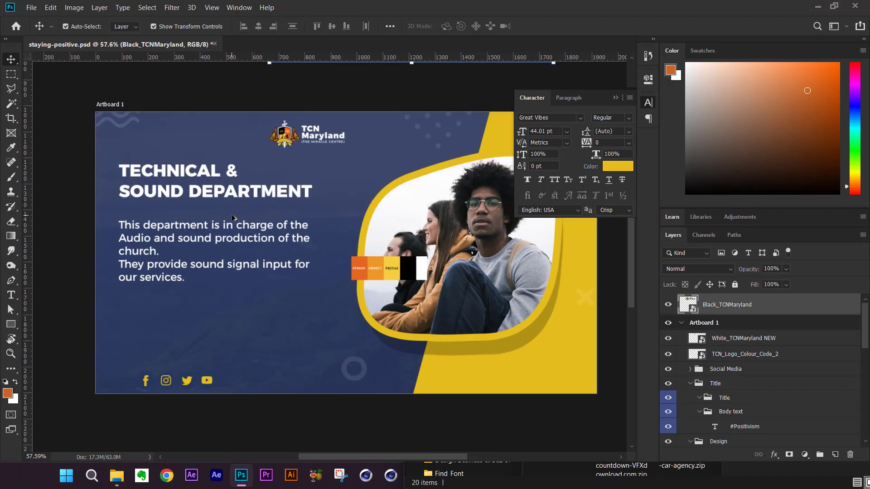
scroll(222, 224, up, 1)
scroll(210, 232, down, 2)
Recolor the Technical & Sound Department heading with the yellow F6CC42 sampled from the brand colour palette.
click(202, 200)
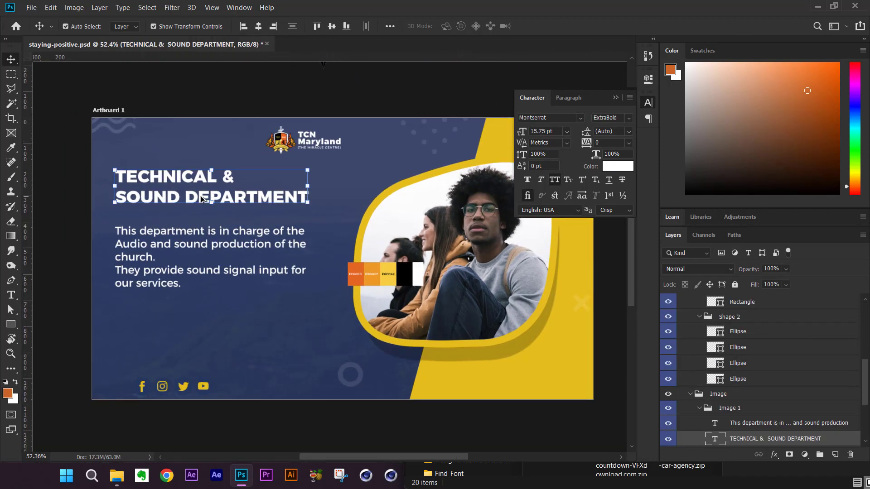
scroll(201, 200, up, 1)
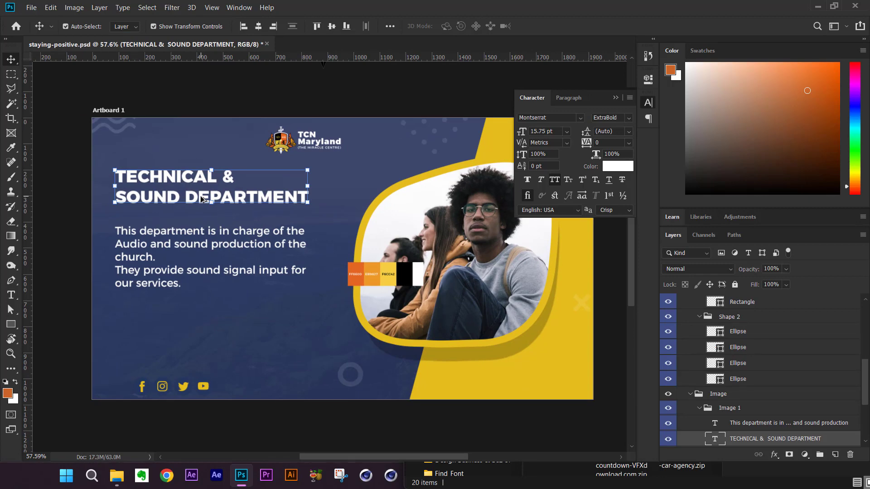
scroll(202, 199, up, 3)
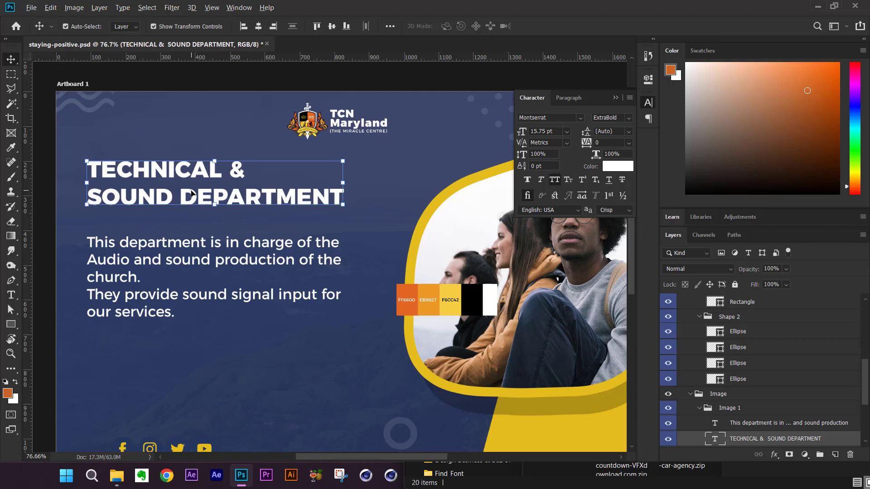
scroll(191, 194, down, 3)
scroll(174, 198, up, 3)
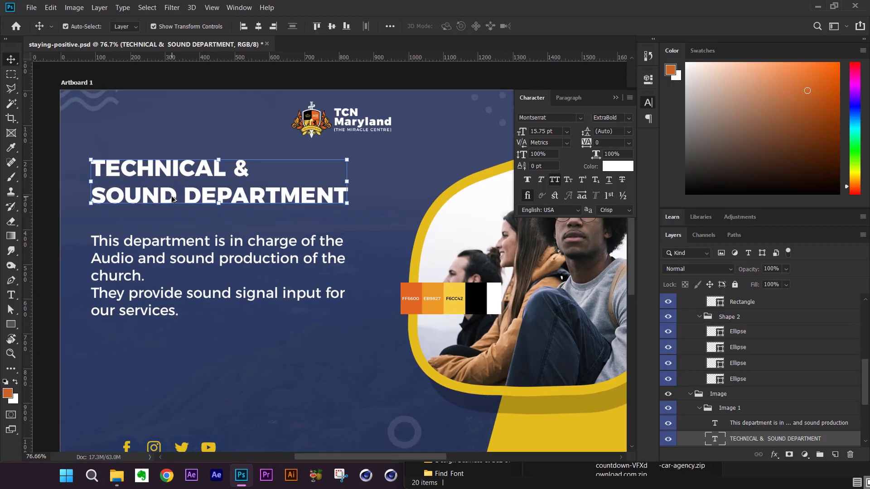
scroll(173, 200, down, 2)
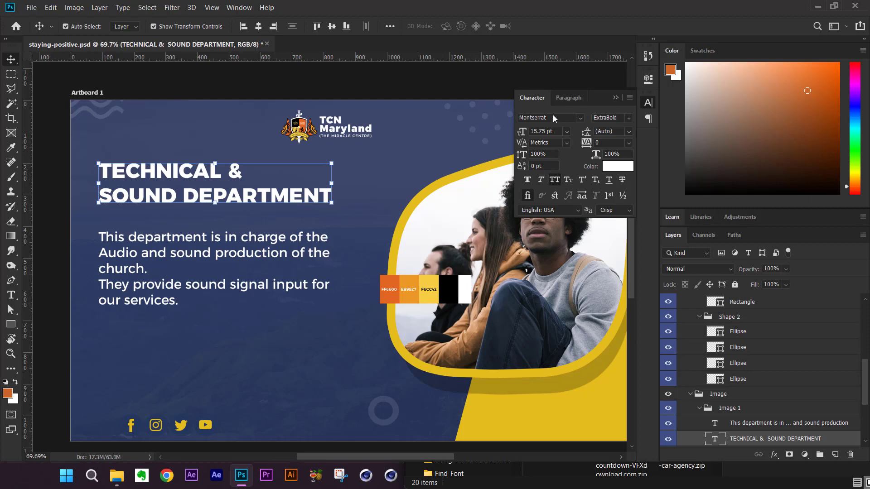
click(615, 169)
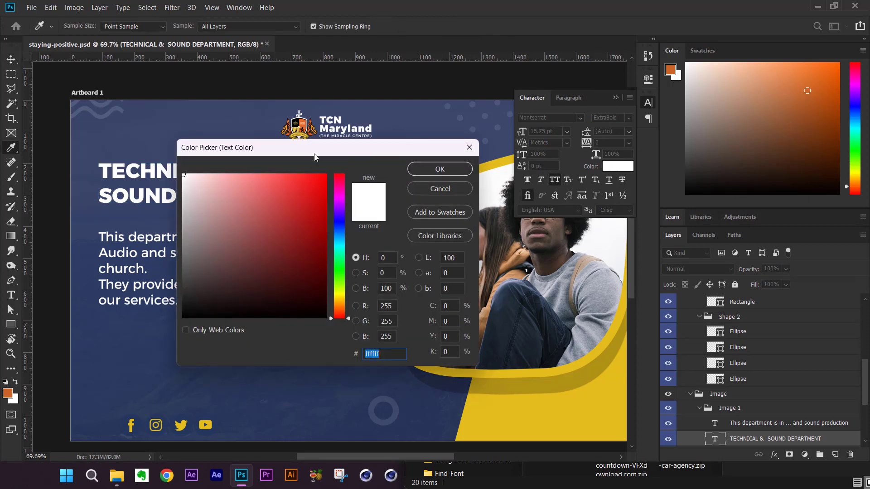
drag(314, 153, 337, 192)
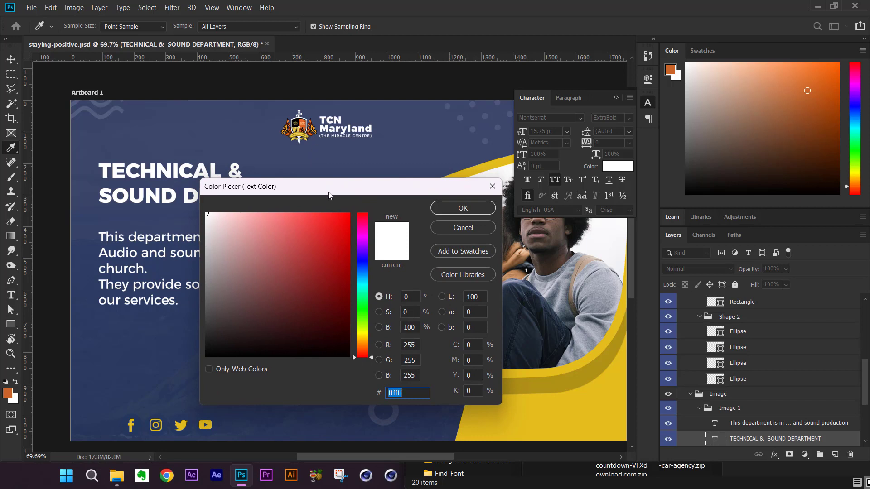
drag(328, 196, 476, 321)
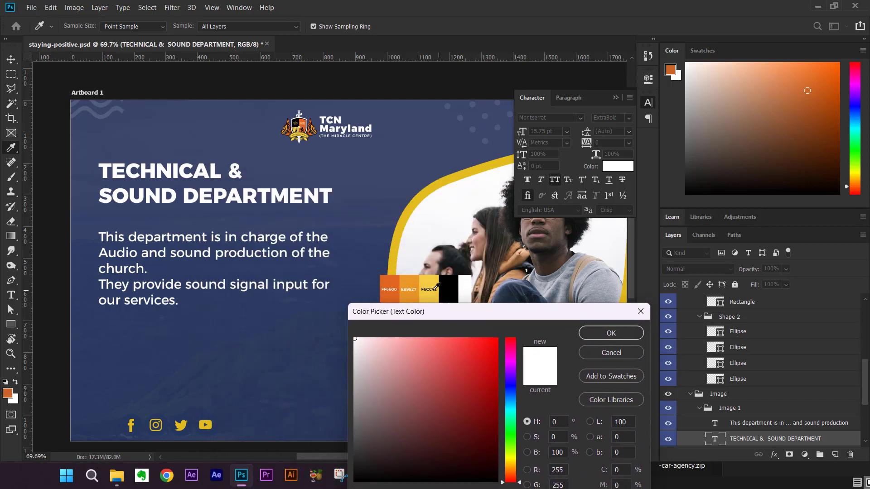
click(396, 278)
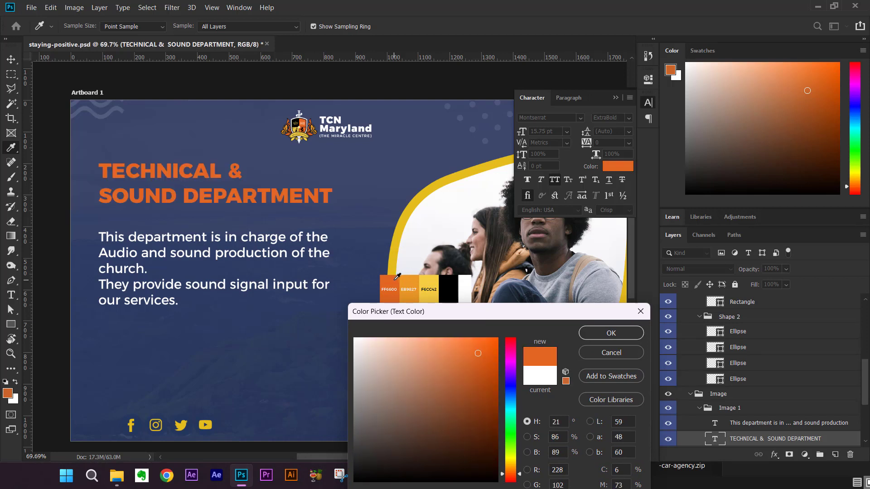
click(431, 278)
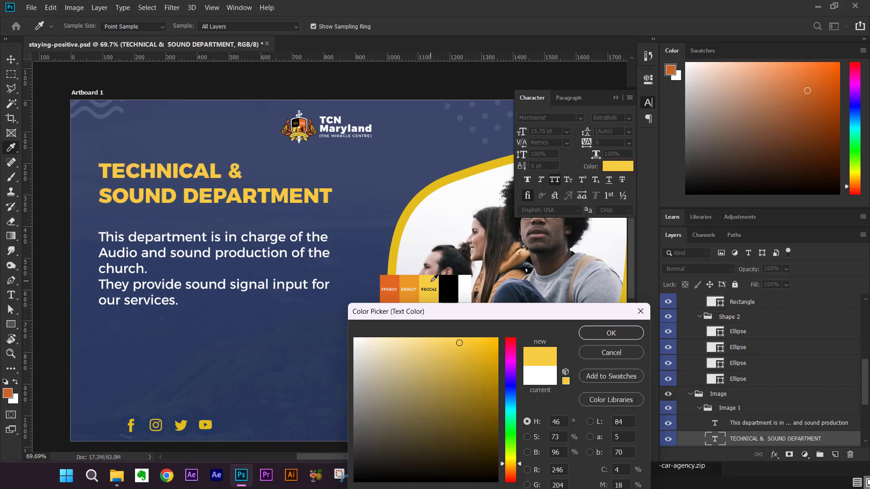
click(601, 335)
scroll(193, 244, down, 2)
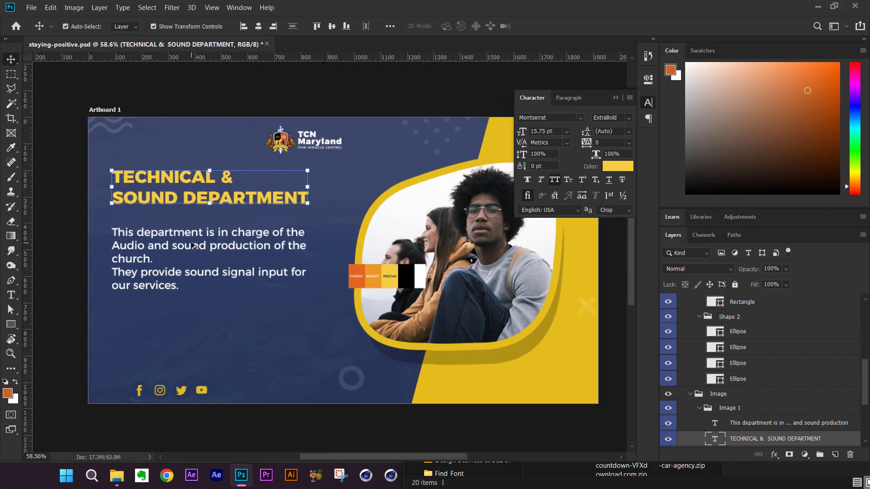
scroll(193, 243, down, 1)
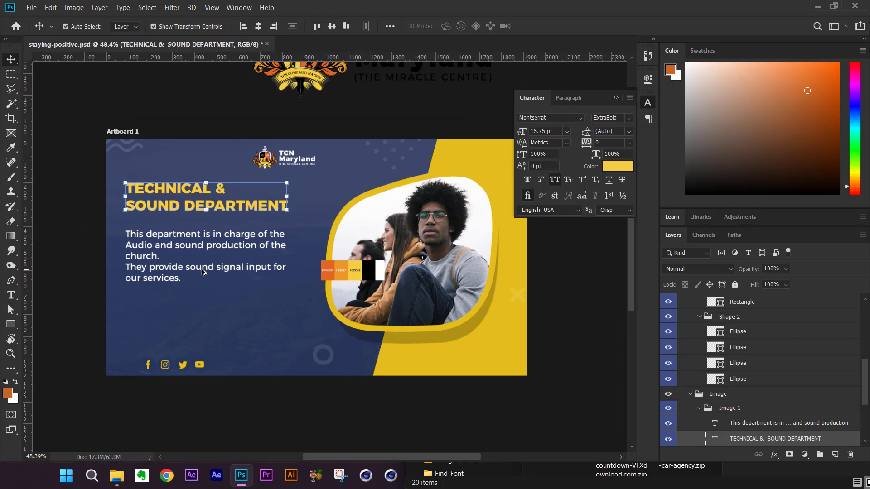
scroll(203, 272, down, 1)
scroll(210, 274, up, 1)
scroll(211, 276, down, 1)
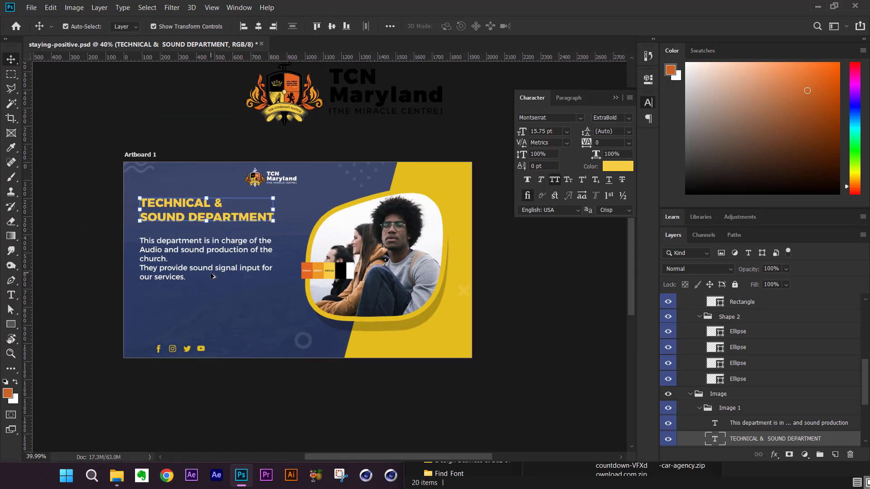
click(225, 302)
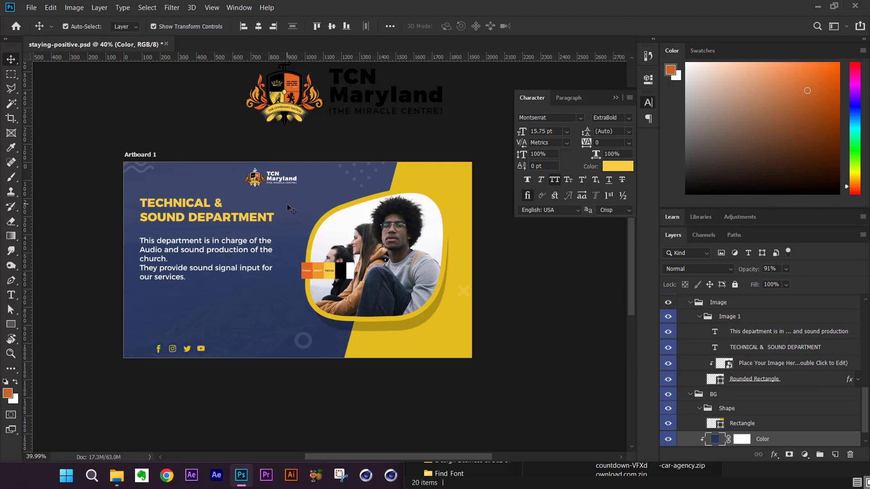
Move the brand colour palette off the photo to the empty canvas above the artboard and deselect it.
click(326, 274)
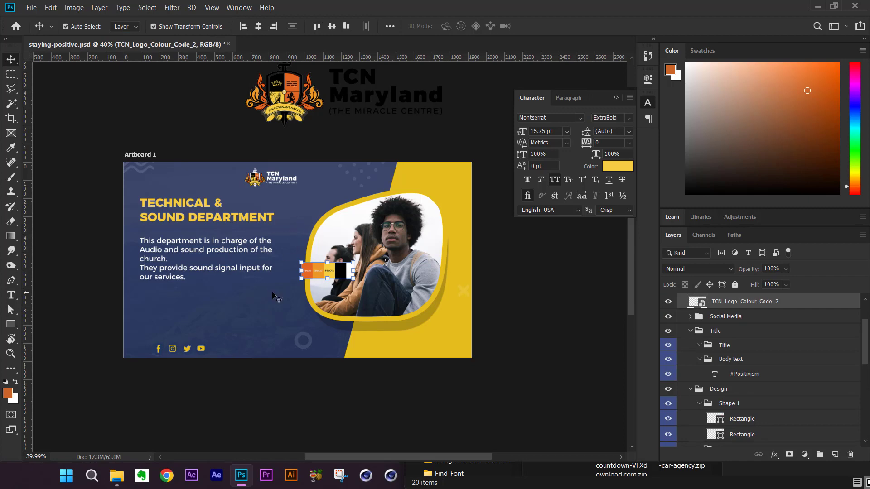
scroll(237, 326, up, 3)
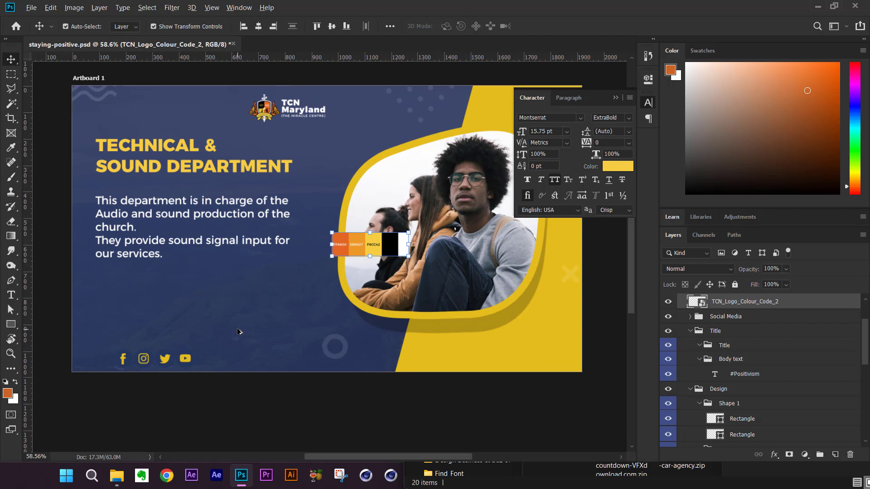
scroll(238, 331, down, 1)
scroll(238, 333, down, 3)
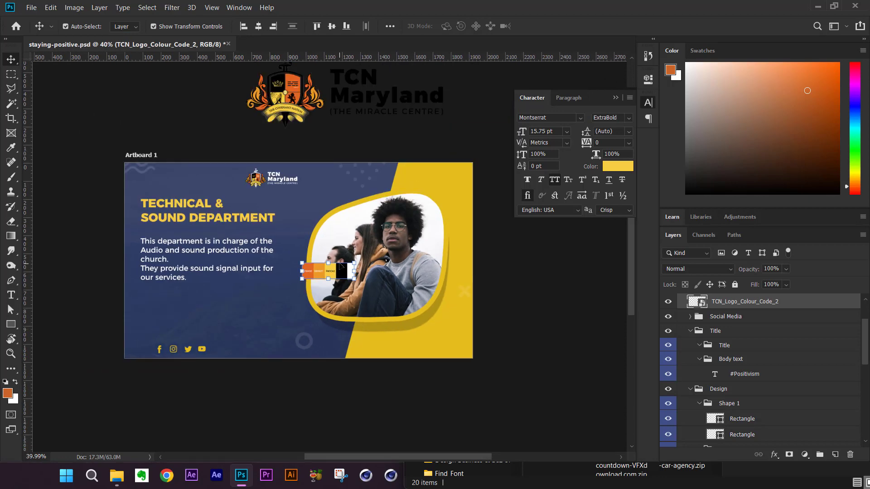
drag(330, 271, 220, 120)
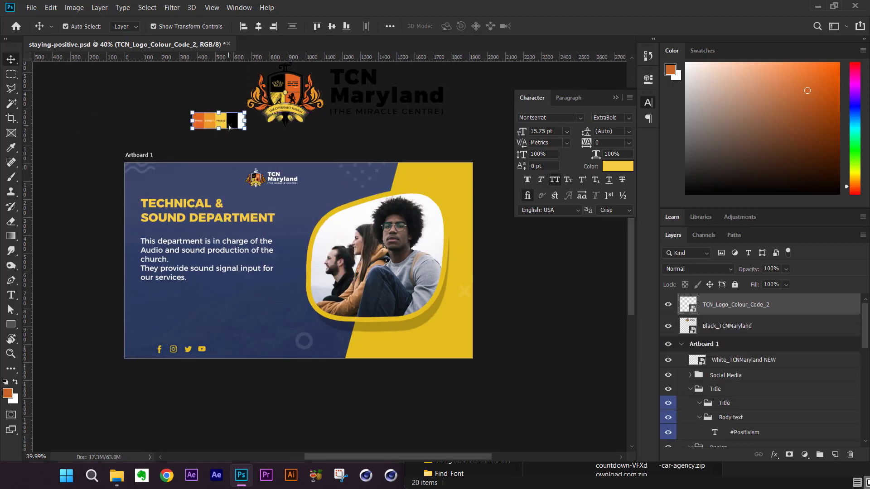
click(268, 311)
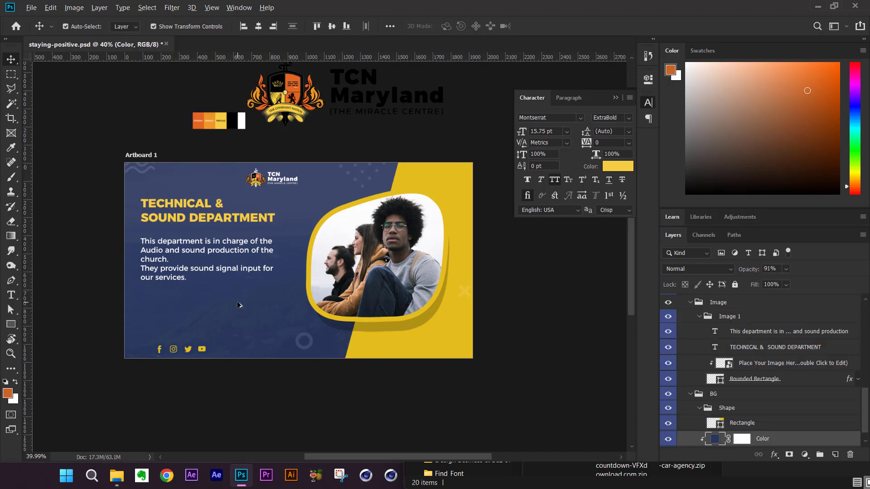
scroll(240, 303, up, 3)
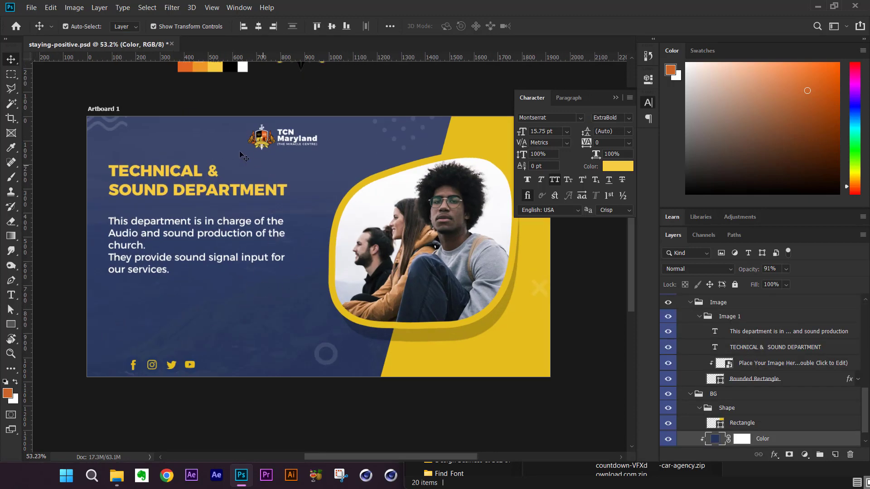
scroll(269, 326, up, 2)
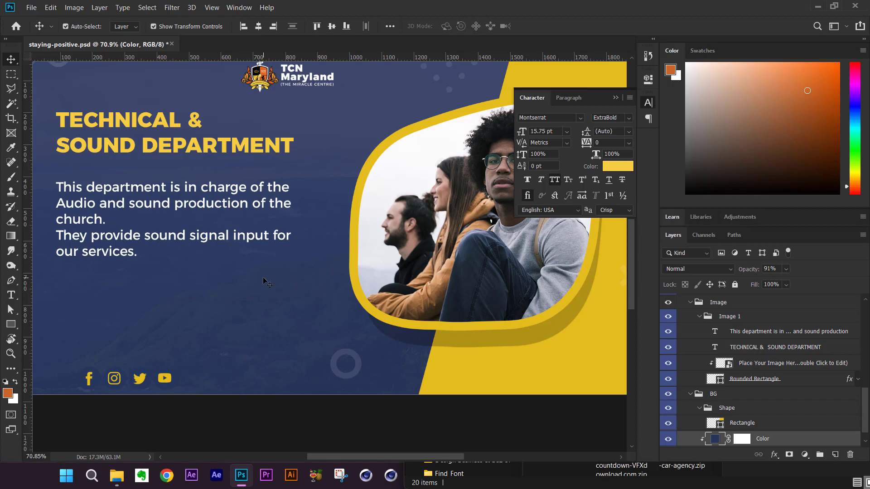
scroll(282, 303, down, 1)
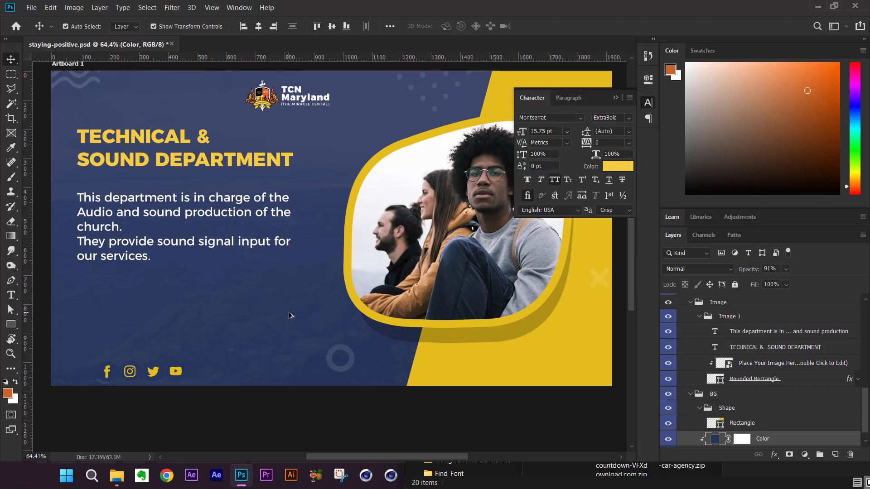
scroll(283, 317, down, 1)
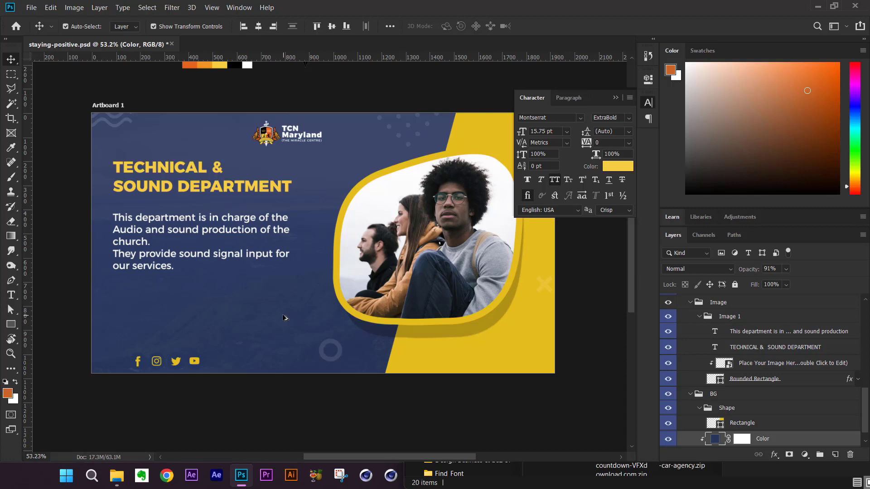
scroll(282, 317, up, 1)
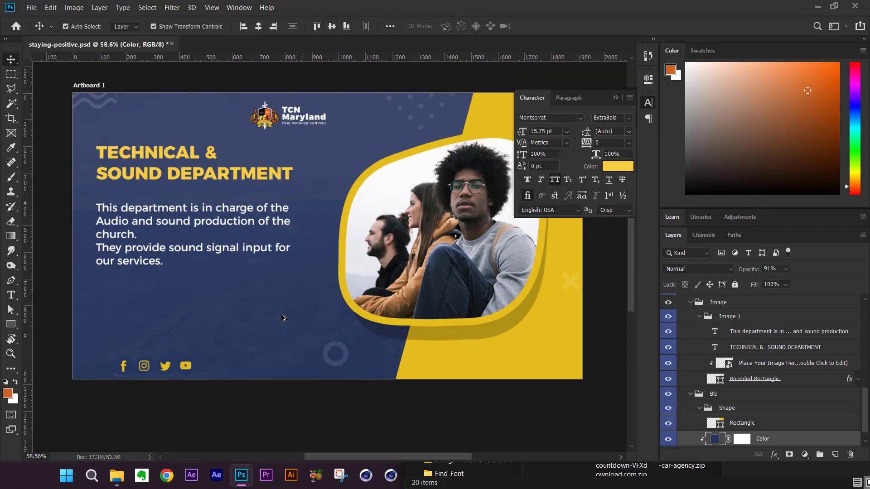
scroll(282, 317, down, 1)
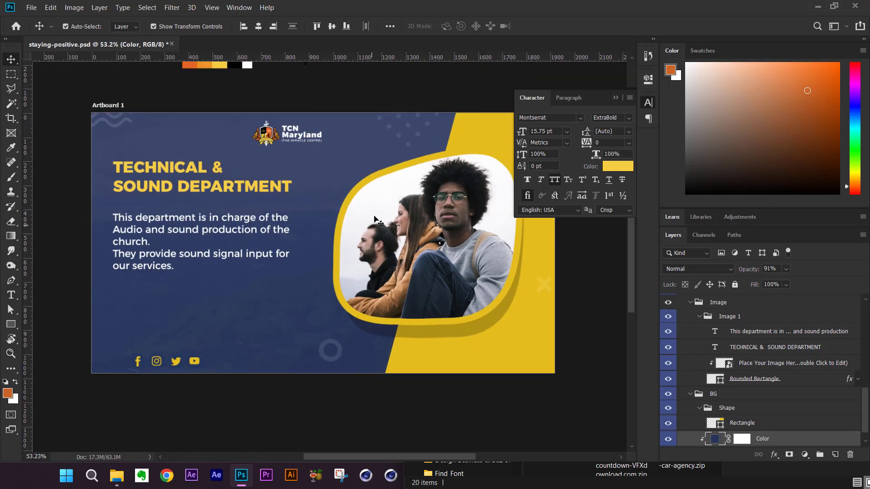
Select the photo of the three people, and switch to Freepik in Chrome to search its PSD assets for "sound department".
click(435, 247)
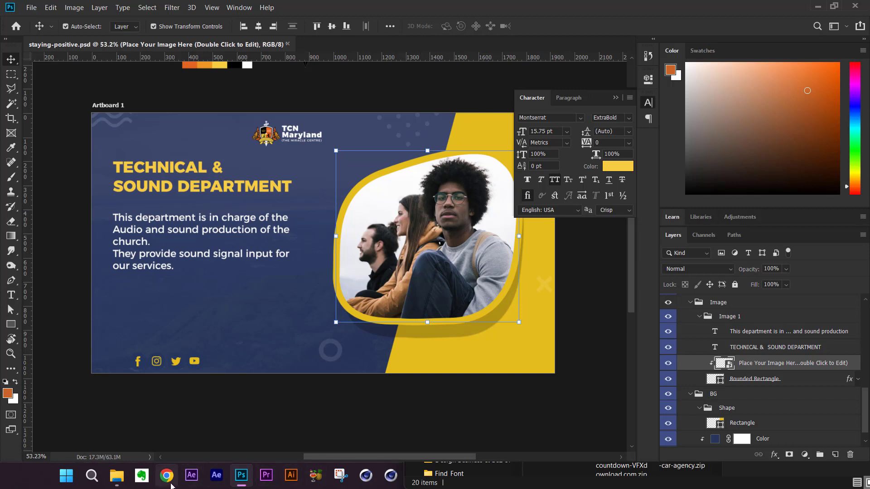
key(super)
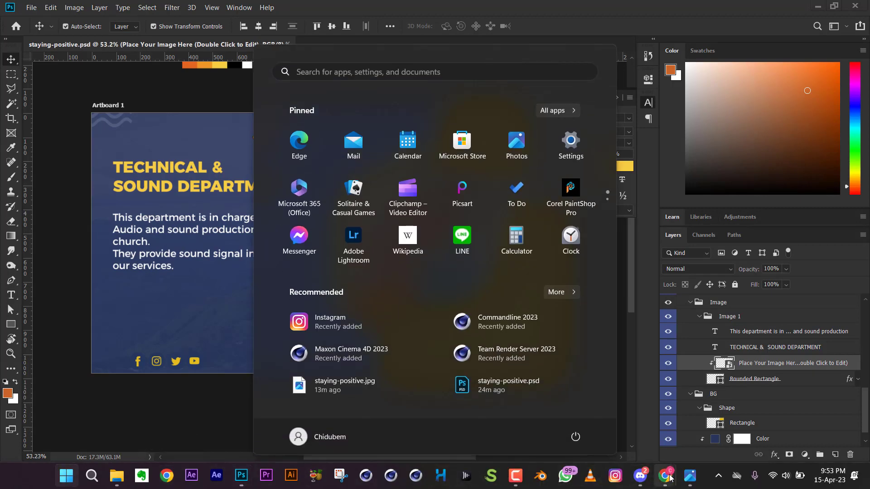
mouse_move(670, 478)
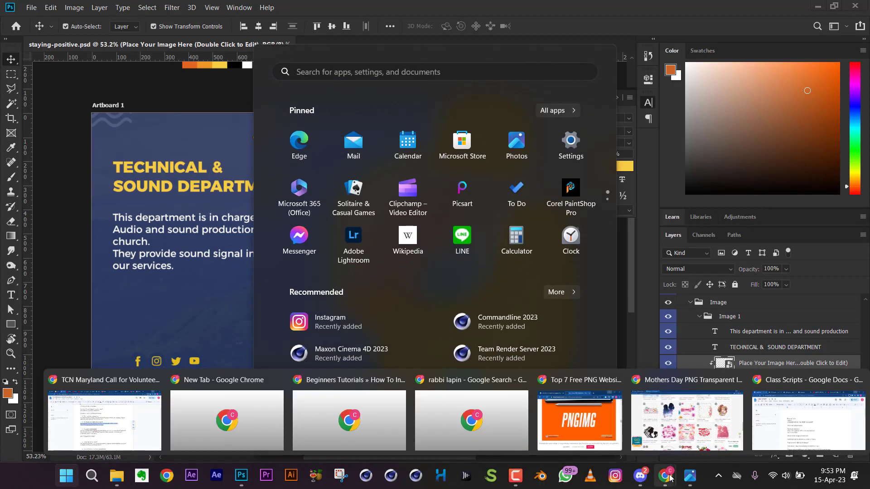
click(124, 421)
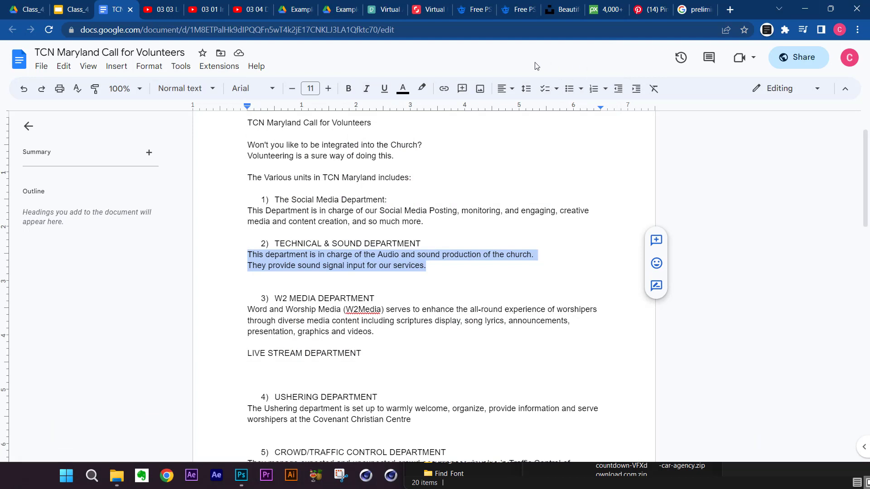
click(485, 8)
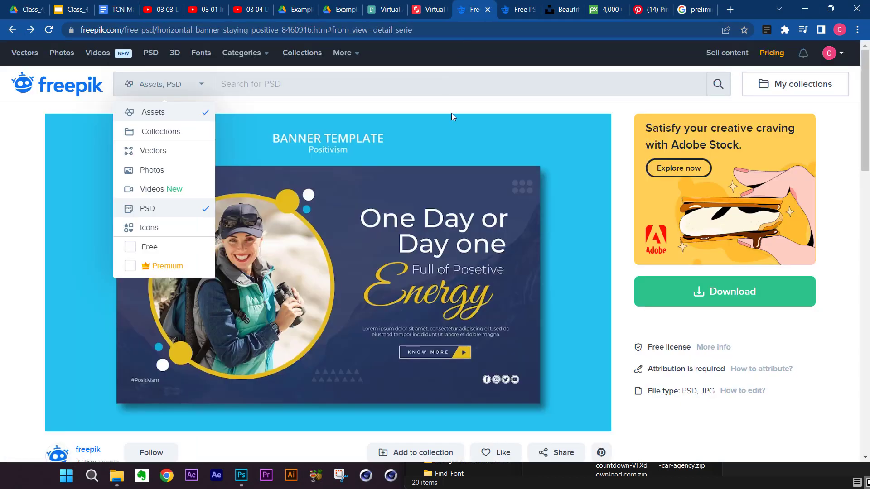
click(427, 81)
text(s)
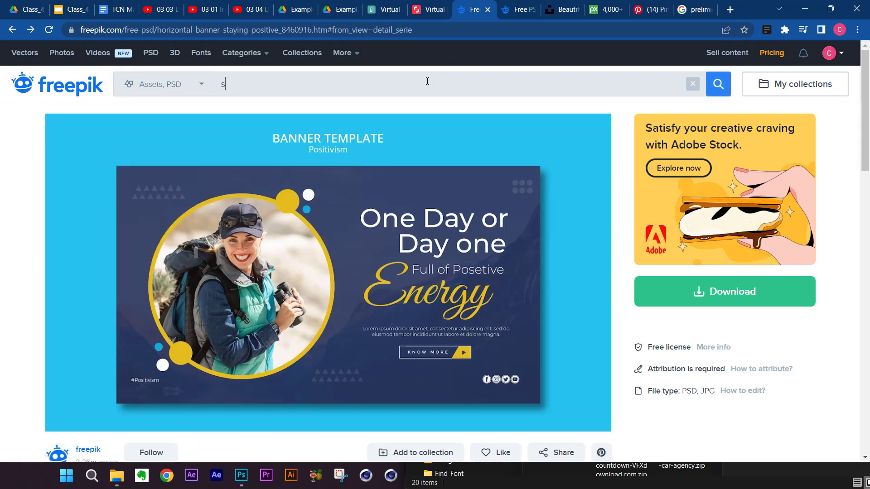
text(ound department)
key(Return)
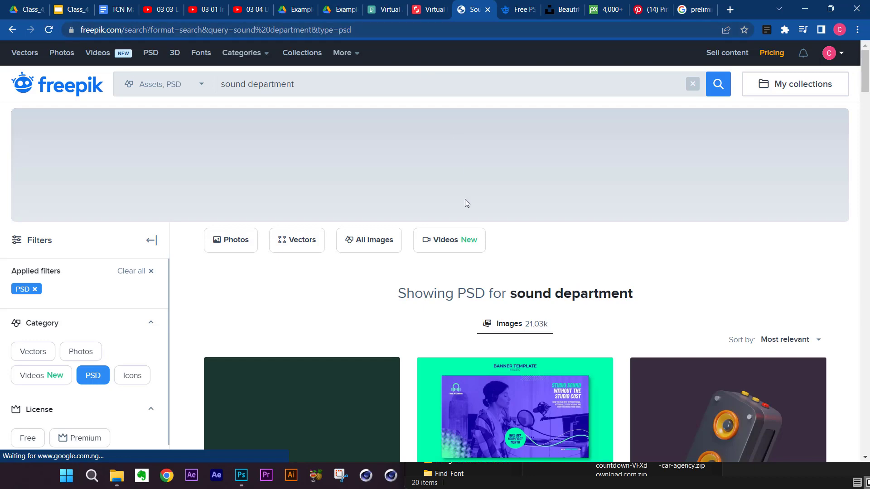
Examine the first page of Freepik results for an image that suits the sound department, and return to the flyer in Photoshop.
scroll(465, 199, down, 5)
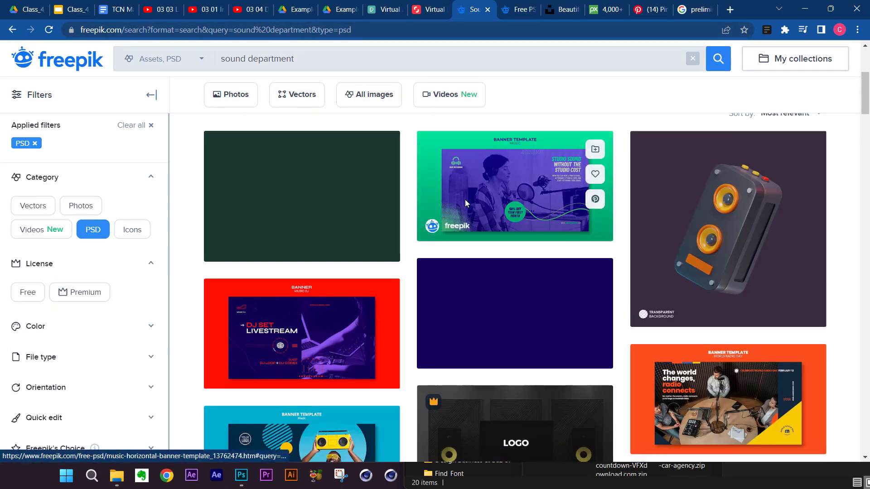
scroll(465, 199, down, 3)
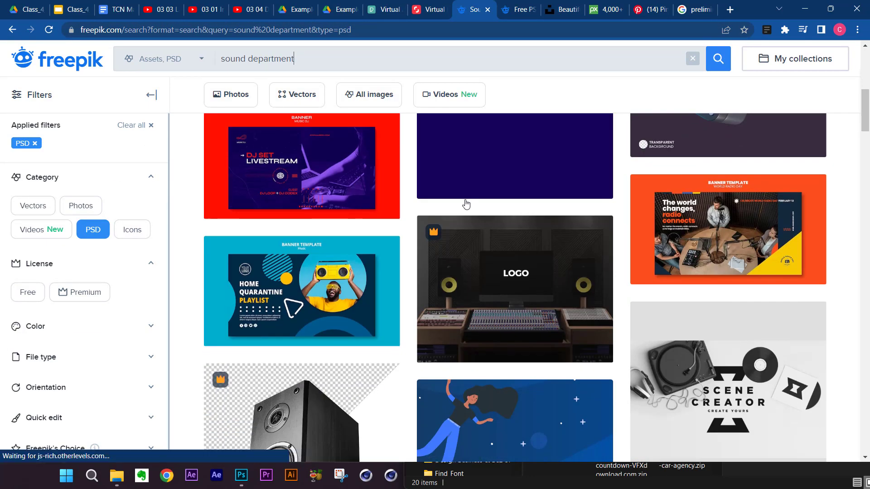
scroll(466, 203, down, 2)
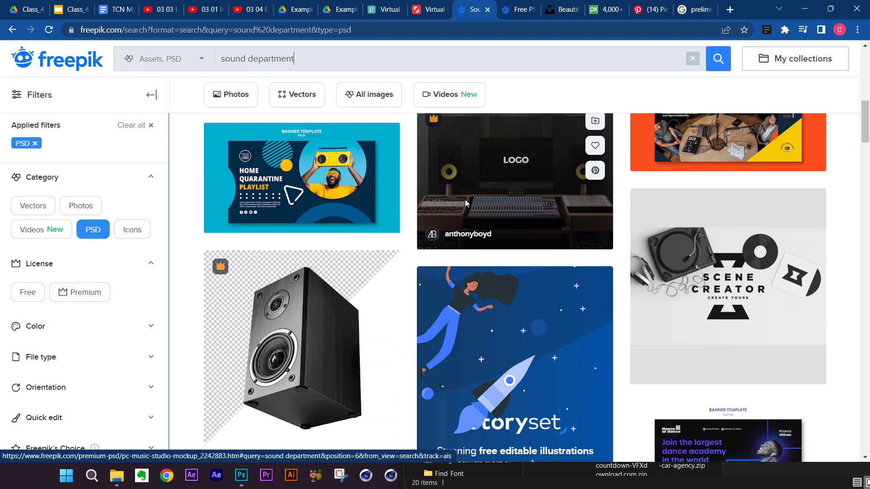
scroll(466, 203, down, 5)
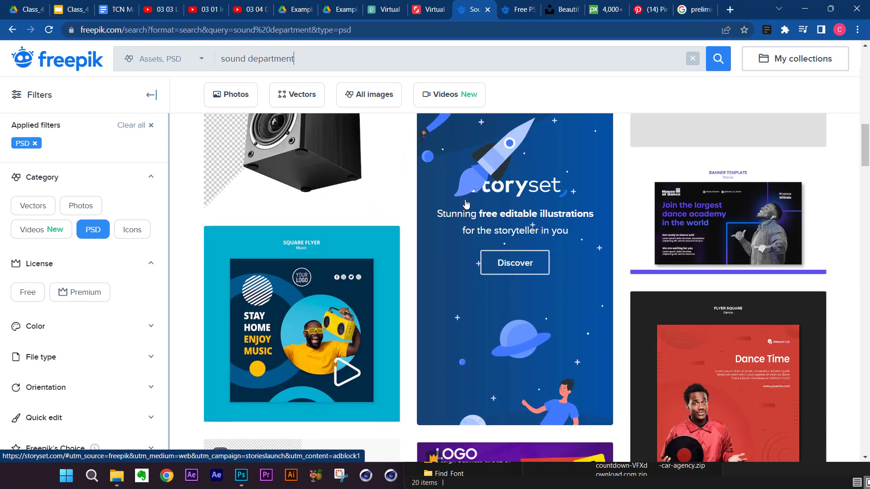
scroll(466, 203, down, 3)
scroll(466, 203, down, 3)
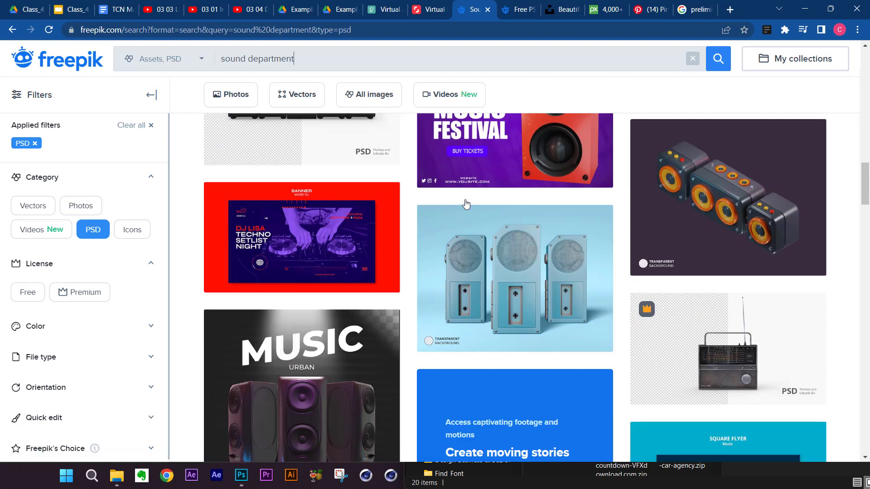
scroll(466, 204, down, 3)
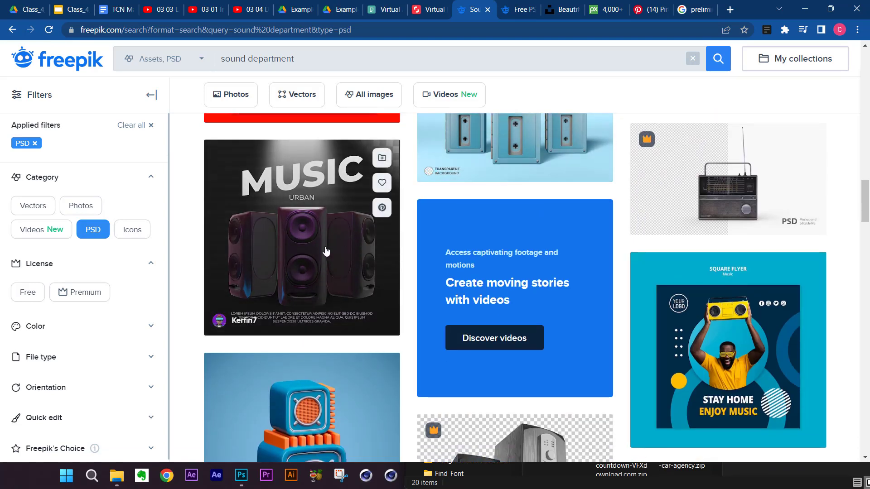
scroll(345, 235, down, 4)
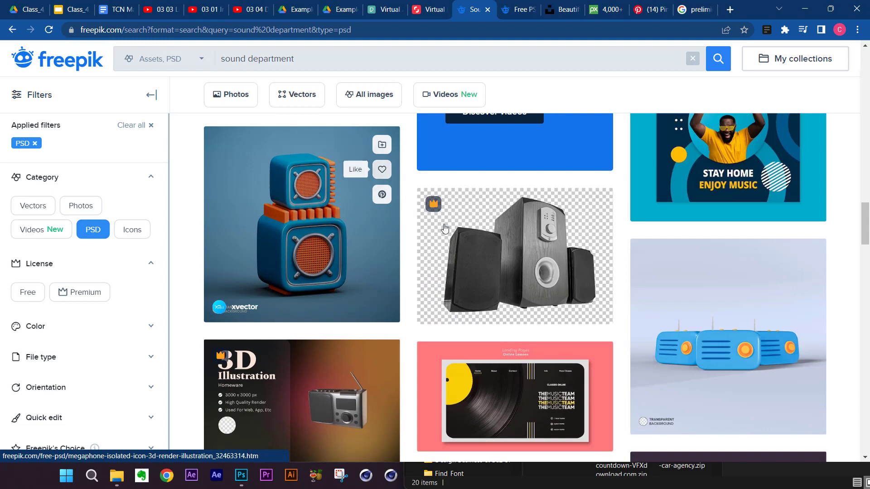
scroll(657, 244, down, 4)
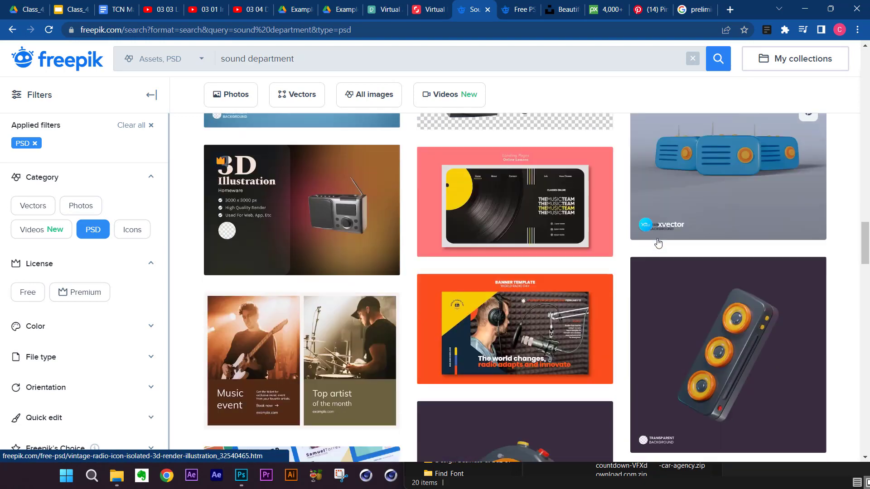
scroll(658, 243, down, 4)
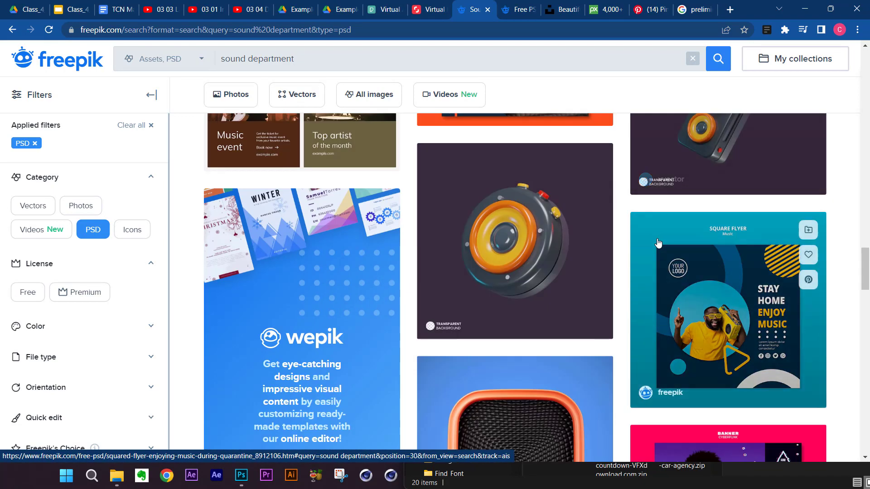
scroll(658, 243, down, 3)
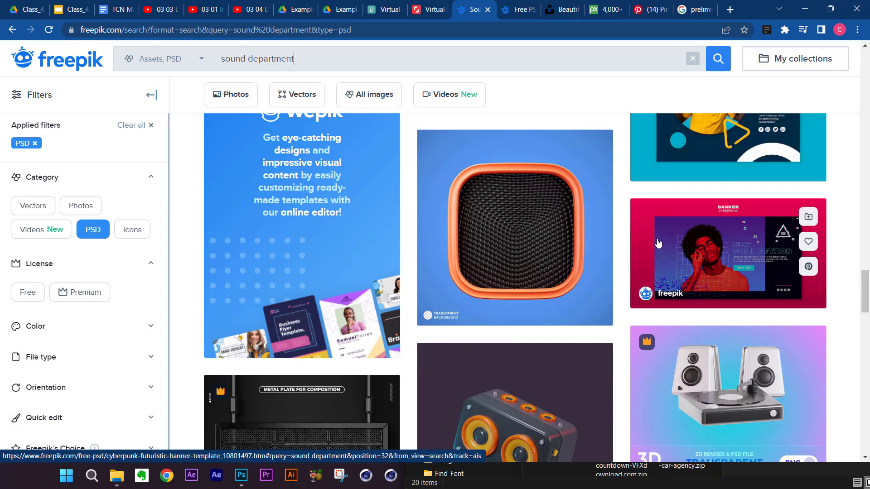
scroll(658, 243, down, 5)
scroll(658, 244, down, 4)
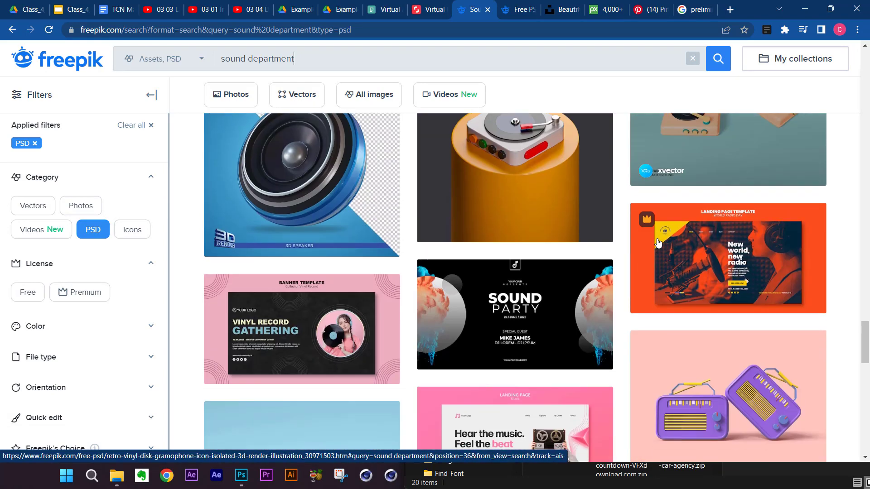
scroll(658, 243, down, 5)
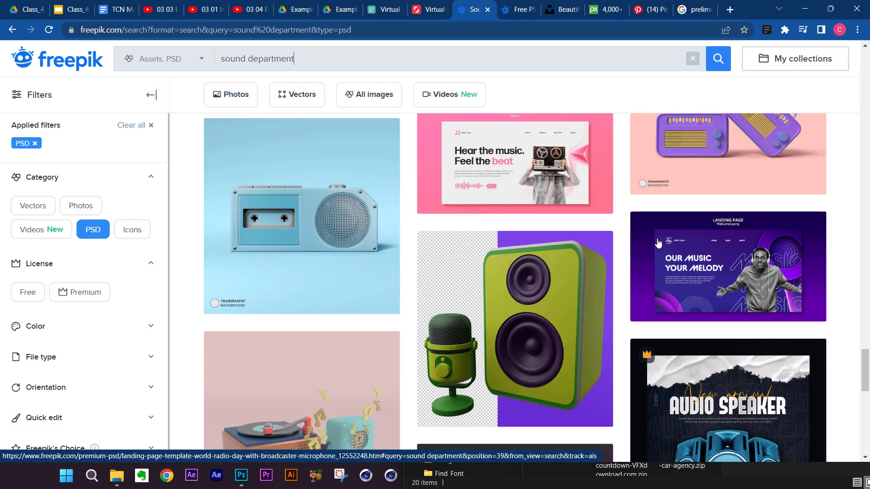
scroll(657, 243, down, 4)
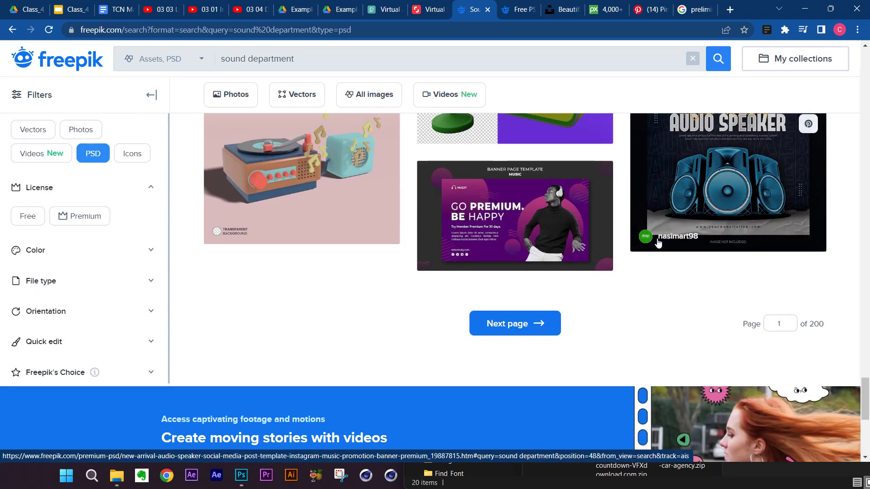
scroll(658, 244, up, 5)
scroll(658, 243, down, 4)
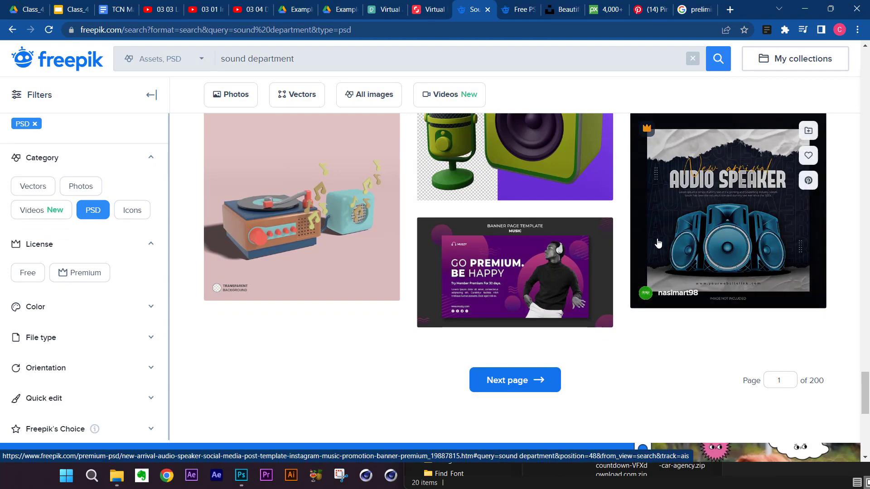
scroll(658, 244, up, 3)
scroll(655, 246, up, 20)
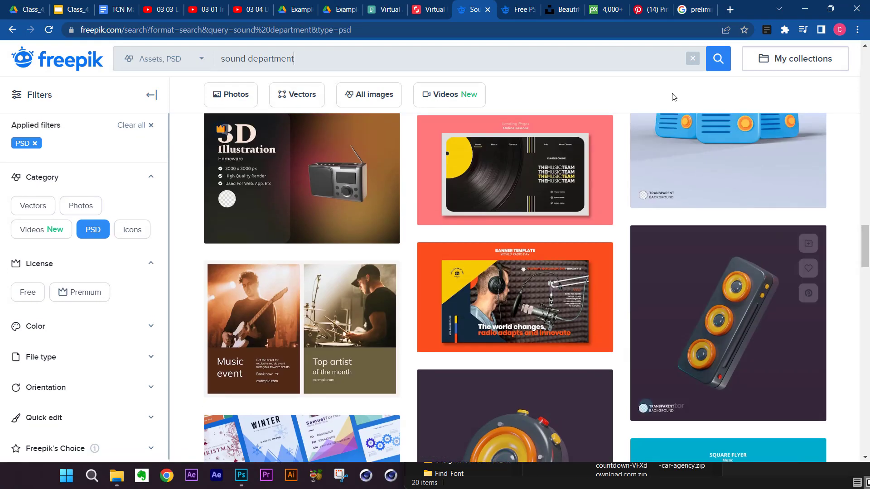
click(805, 9)
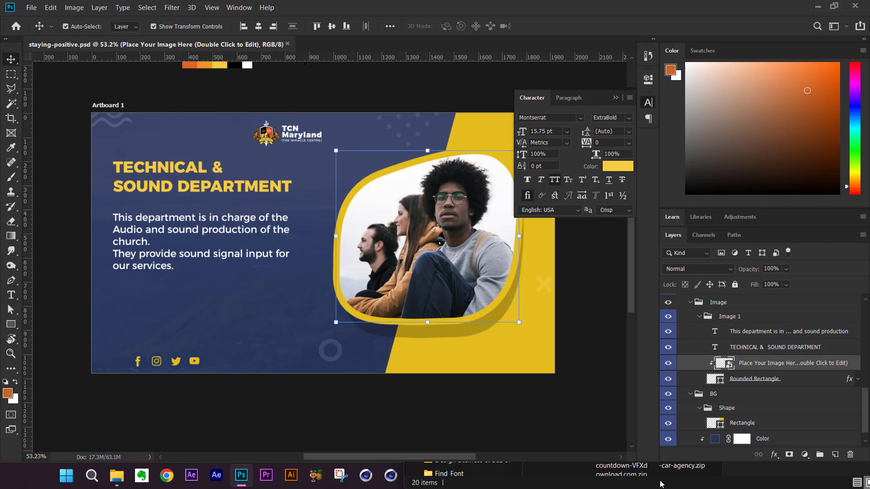
Switch to the Freepik results in Chrome and open the isolated 3D render sound speaker icon PSD.
key(super)
mouse_move(664, 480)
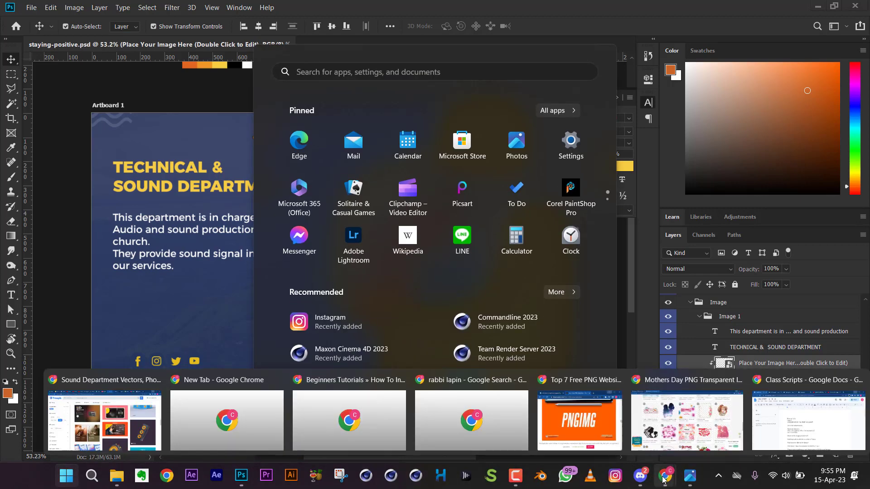
click(111, 435)
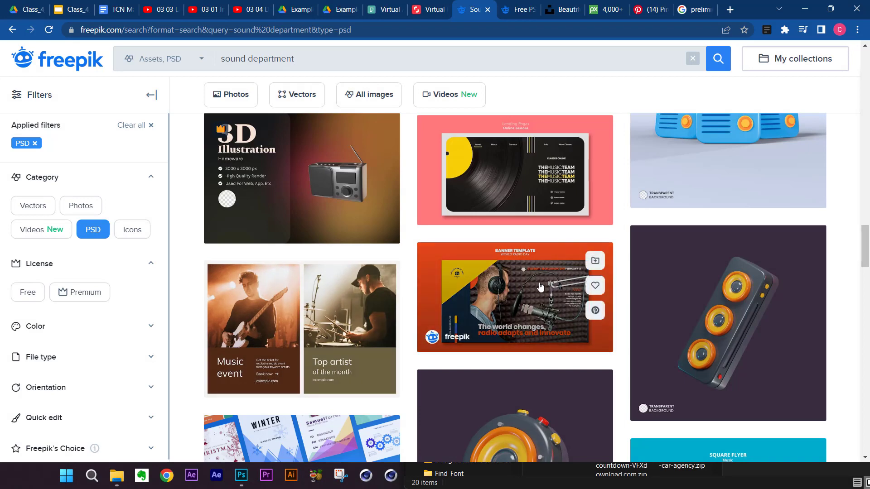
scroll(509, 295, up, 4)
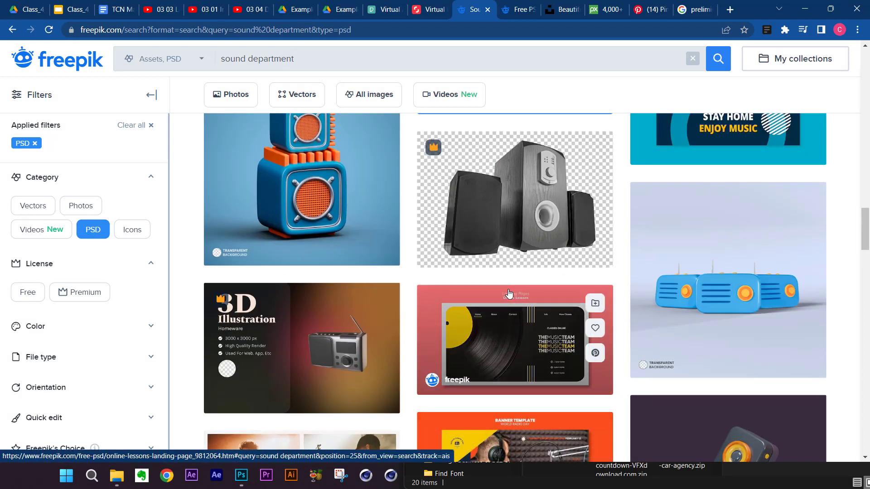
scroll(508, 295, up, 3)
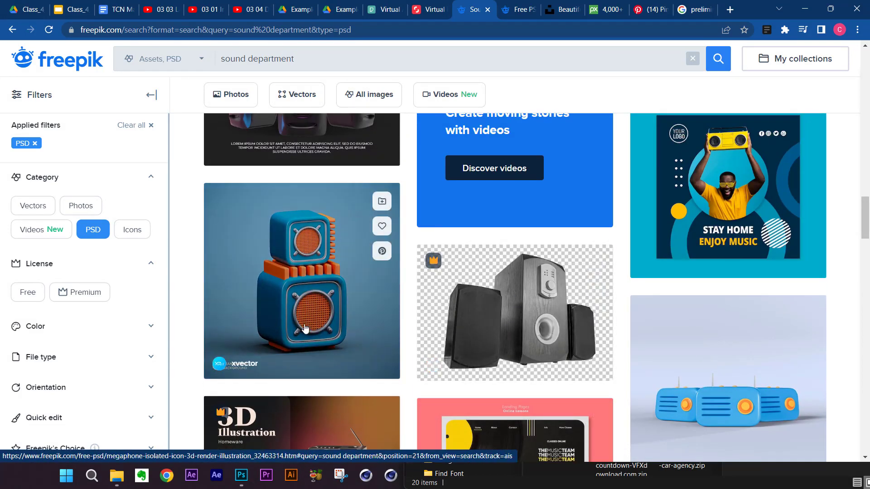
scroll(336, 331, up, 3)
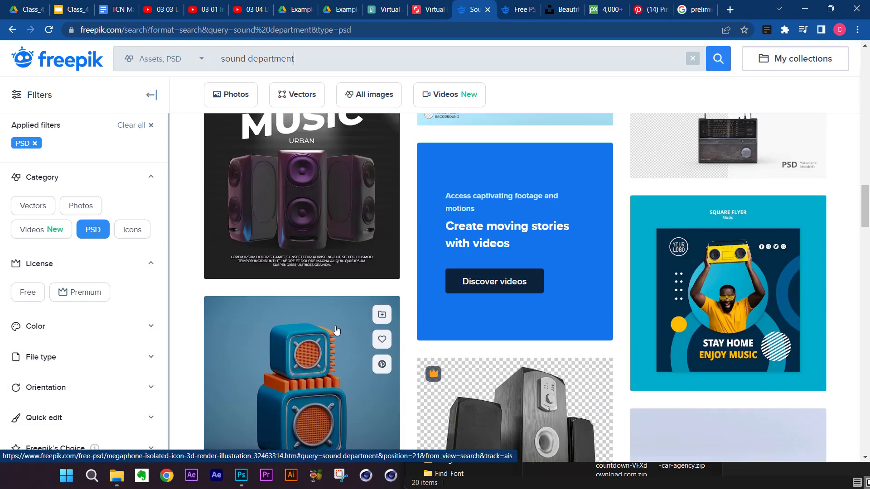
scroll(285, 276, up, 5)
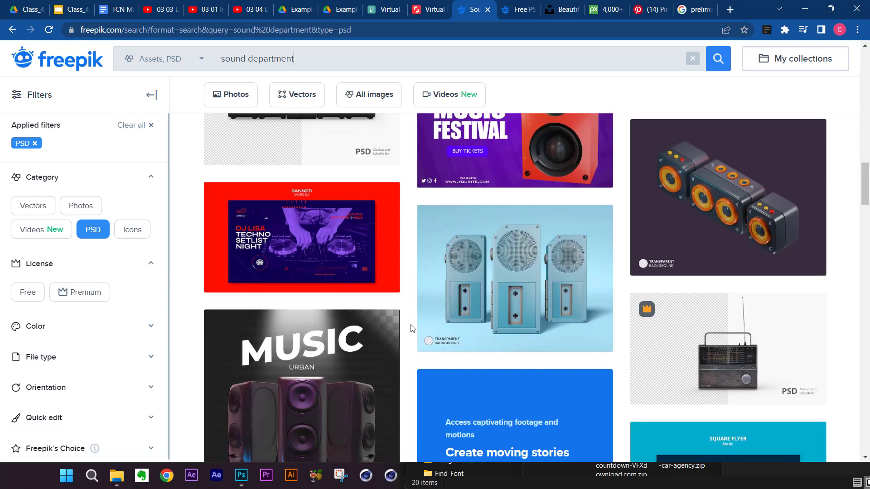
scroll(411, 328, up, 5)
scroll(411, 328, up, 6)
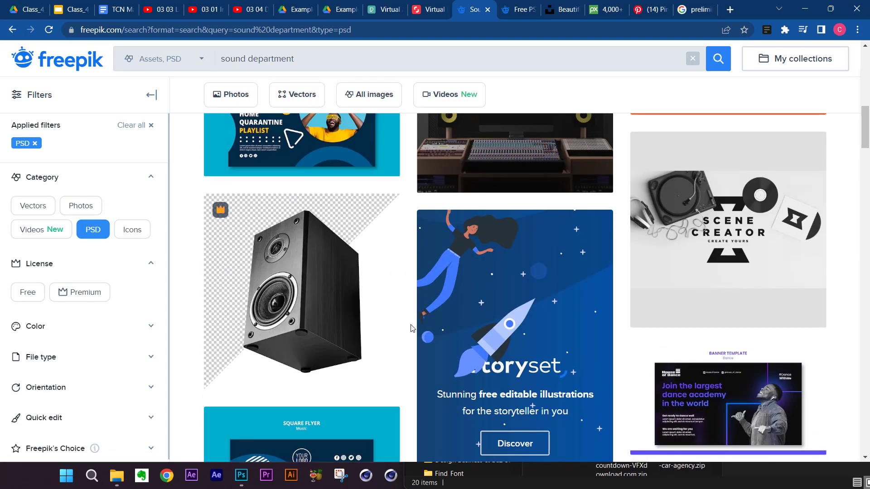
scroll(411, 328, up, 10)
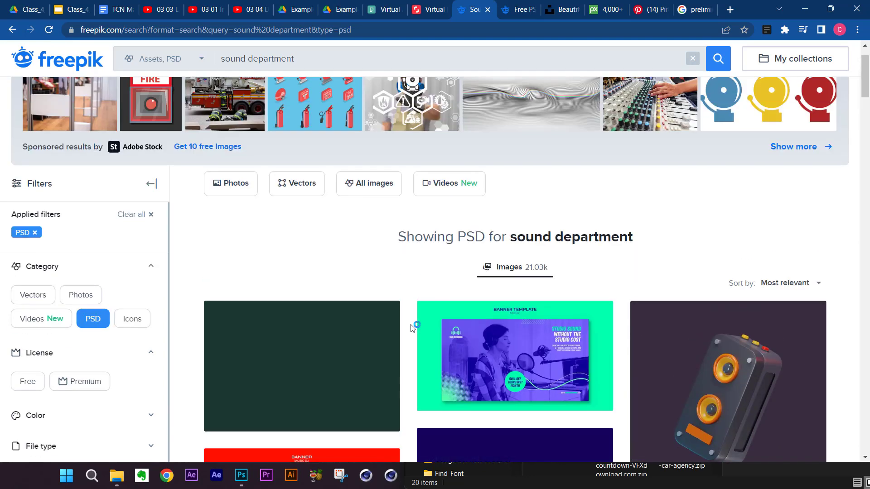
scroll(411, 329, down, 4)
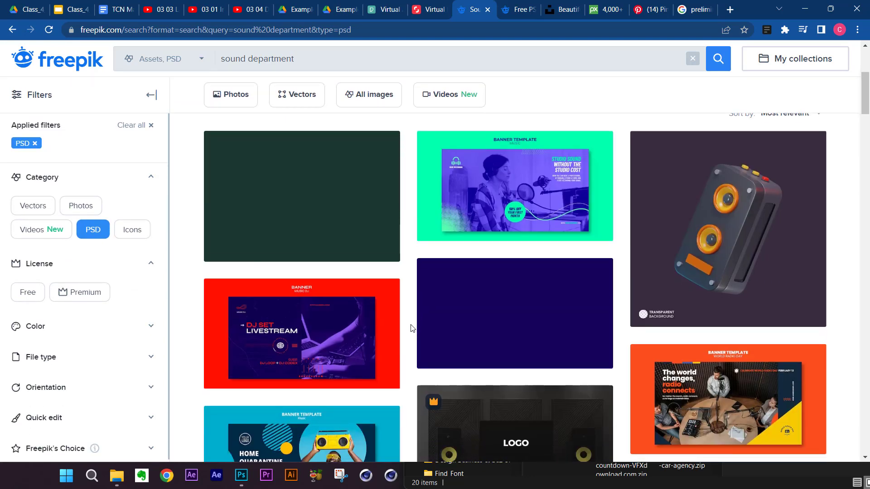
click(734, 255)
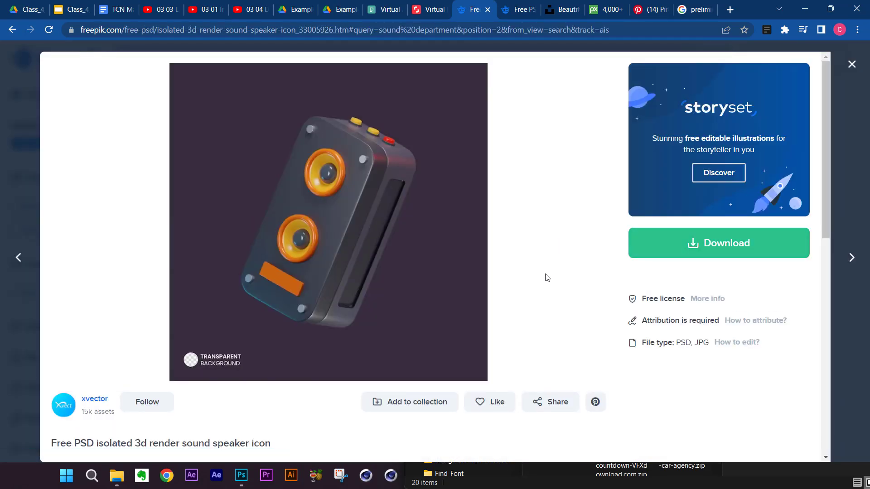
Examine the speaker icon's asset page, including its licence, file types, related tags and similar assets.
scroll(547, 278, down, 2)
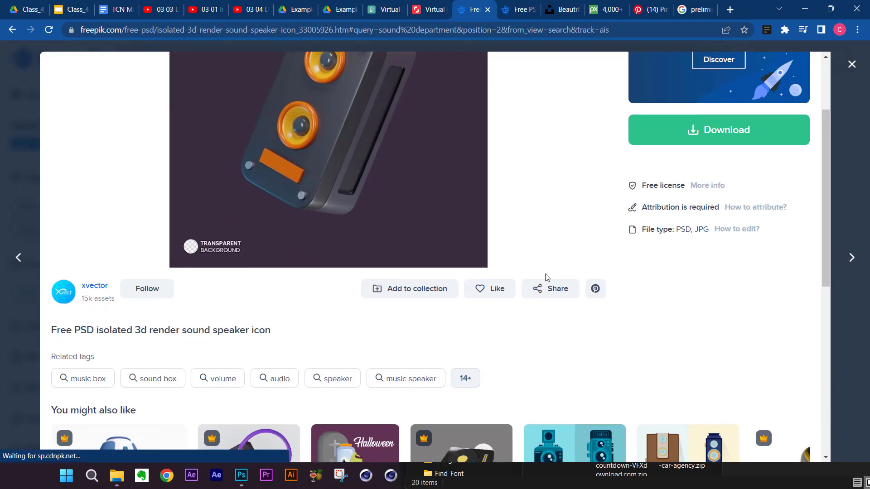
scroll(547, 278, down, 2)
scroll(547, 278, up, 2)
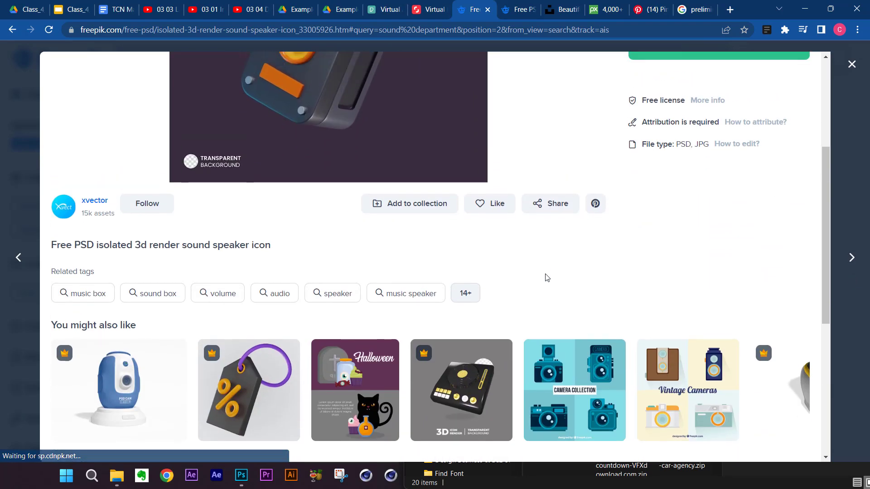
scroll(547, 278, down, 3)
scroll(546, 276, down, 3)
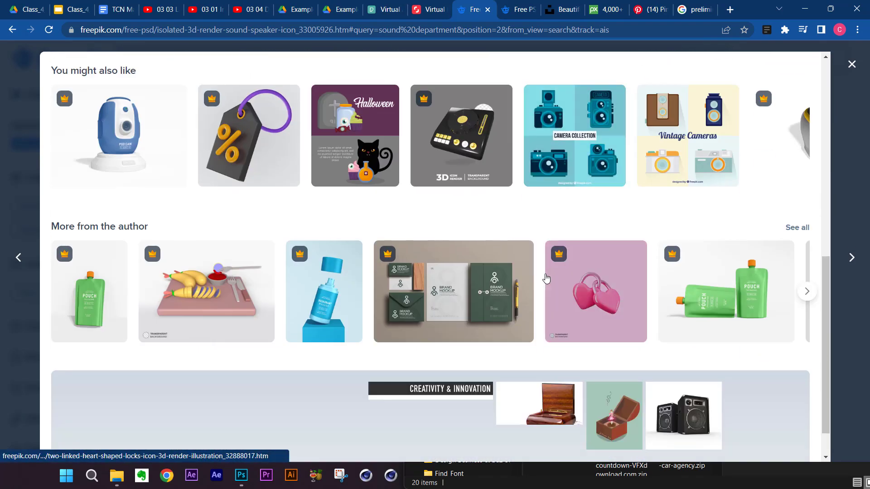
scroll(546, 278, down, 1)
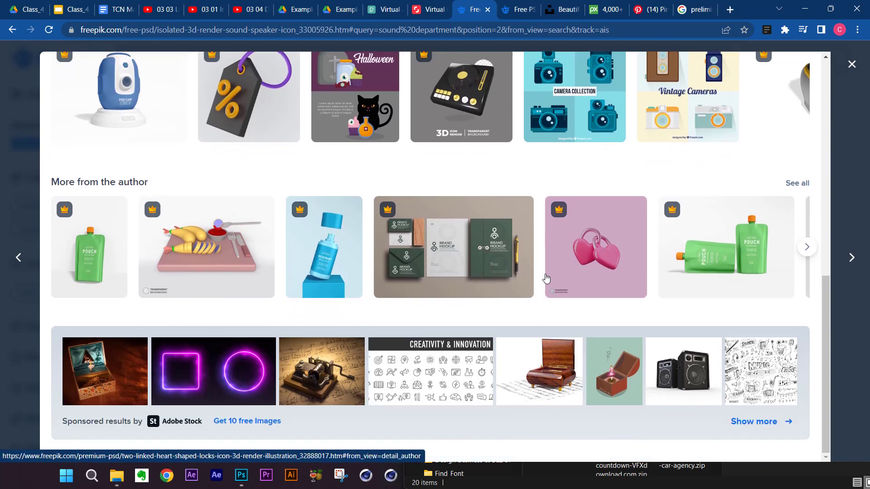
scroll(546, 278, up, 8)
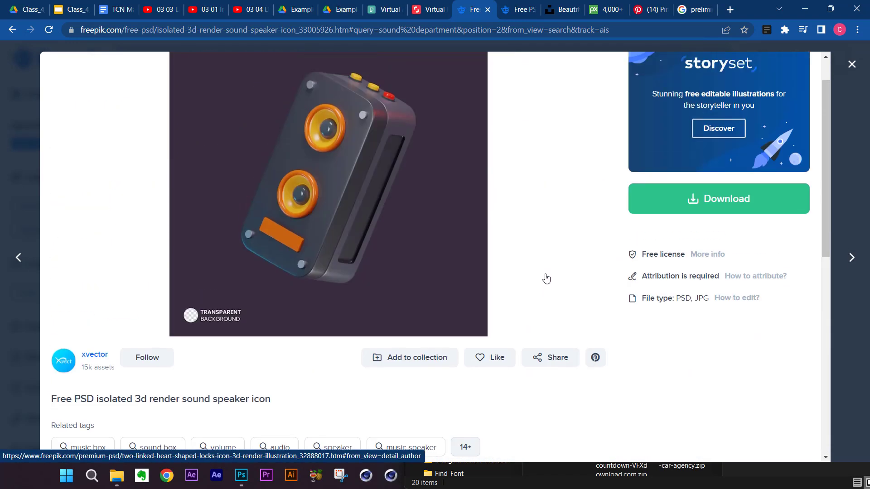
scroll(546, 278, up, 1)
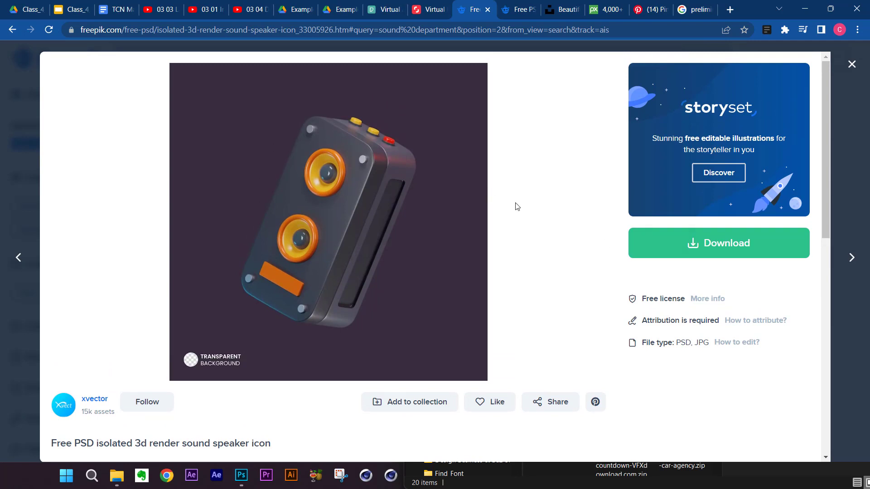
Download isolated-3d-render-sound-speaker-icon.zip under the free licence to D:\Downloads_D\Compressed and open that folder.
click(721, 247)
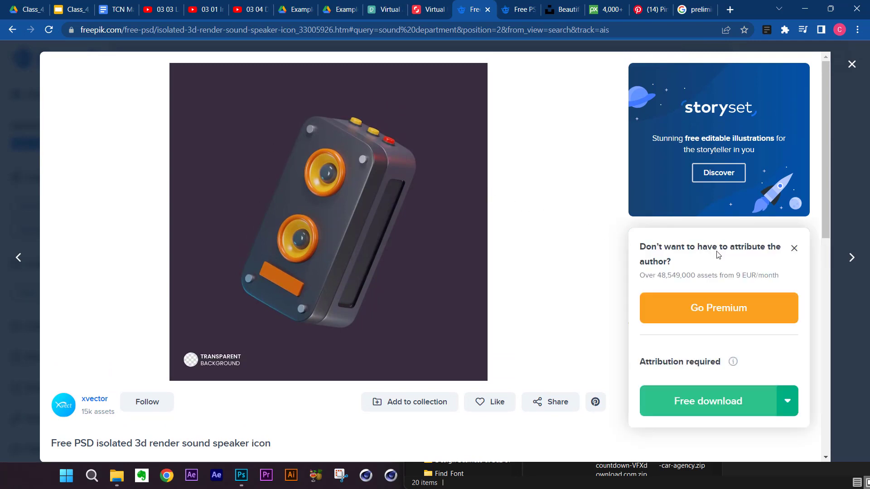
click(708, 403)
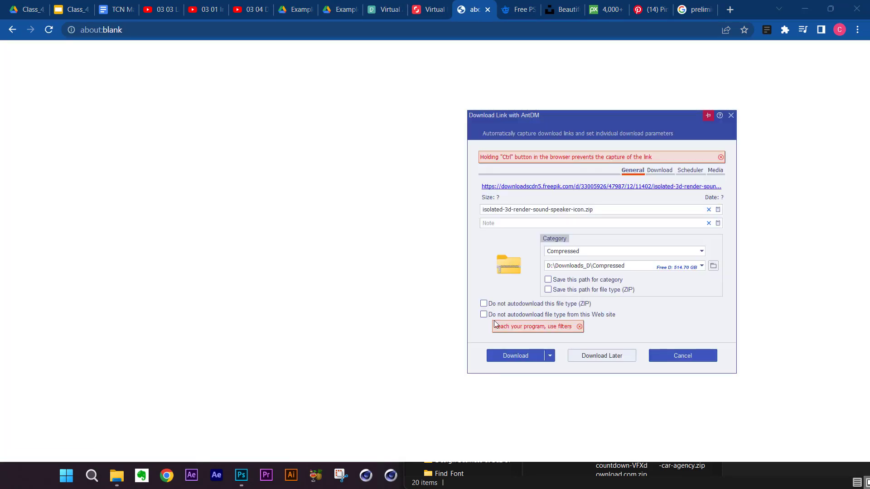
click(516, 356)
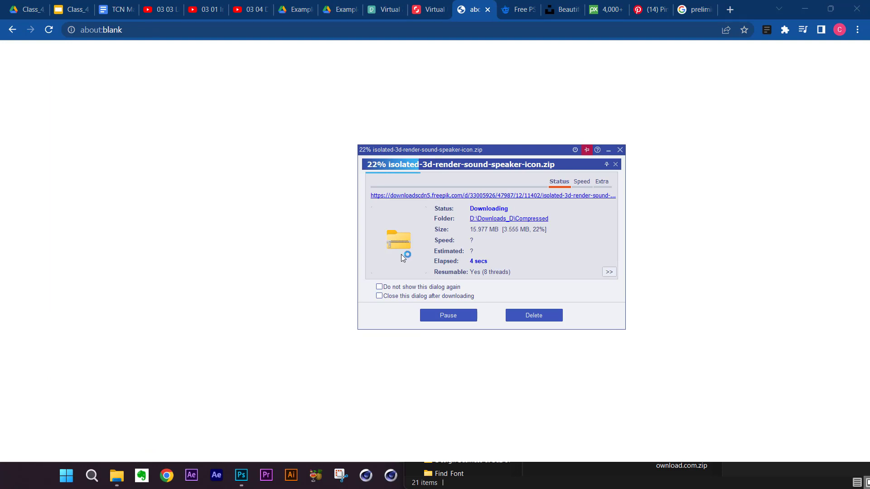
click(12, 33)
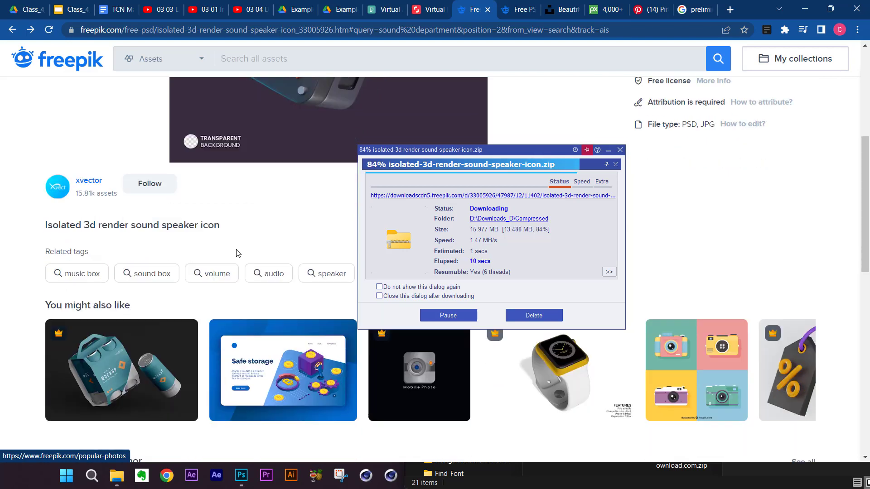
scroll(236, 253, down, 5)
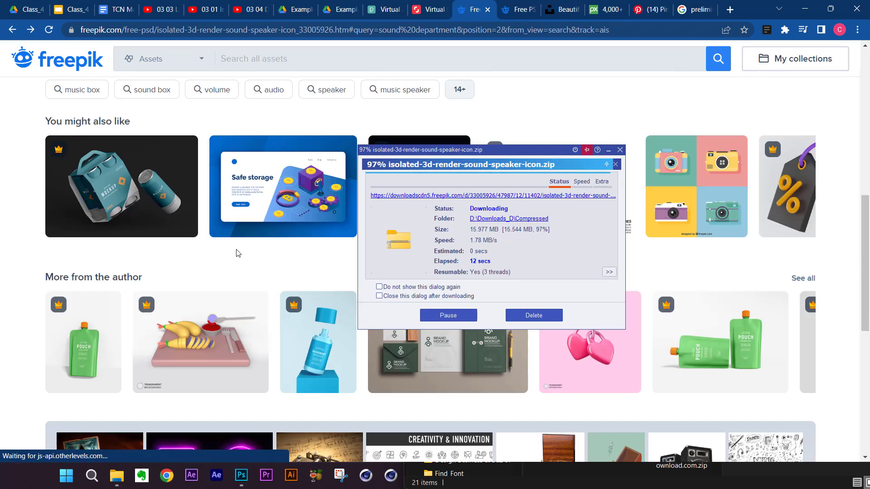
scroll(236, 252, down, 4)
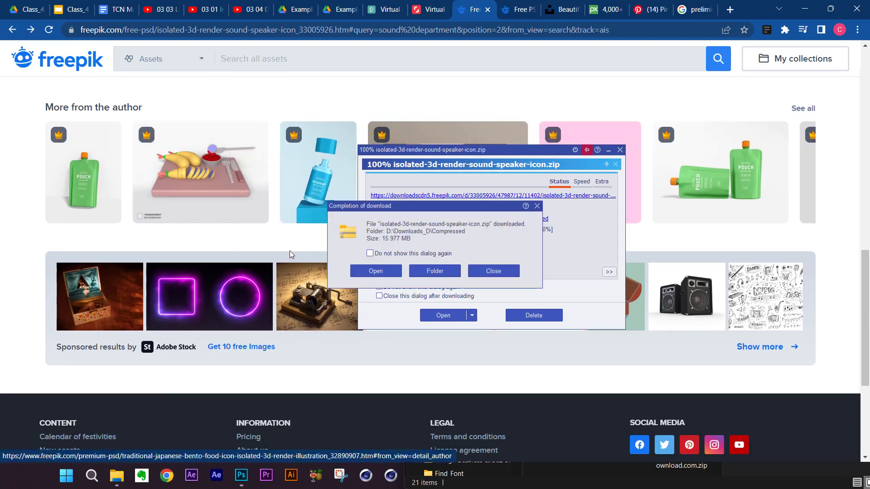
click(435, 271)
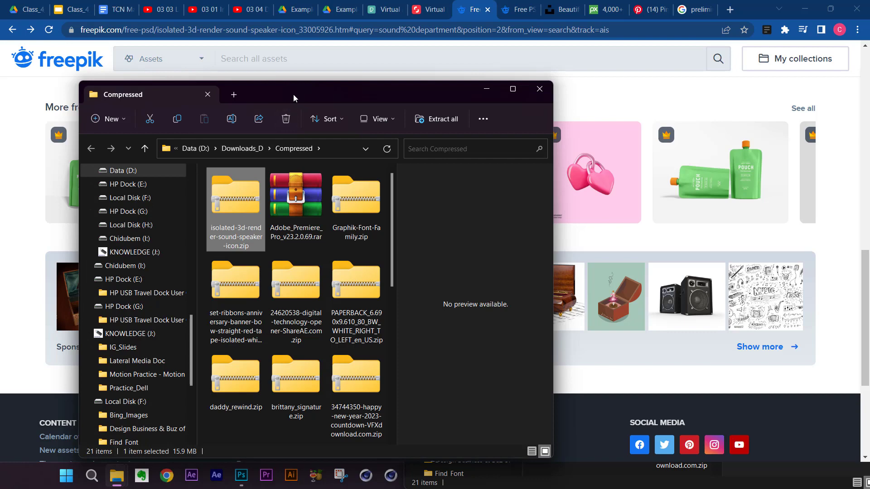
Bring up the Brand_Identity folder window and arrange it side by side with the Compressed downloads window.
drag(447, 94, 714, 80)
mouse_move(116, 478)
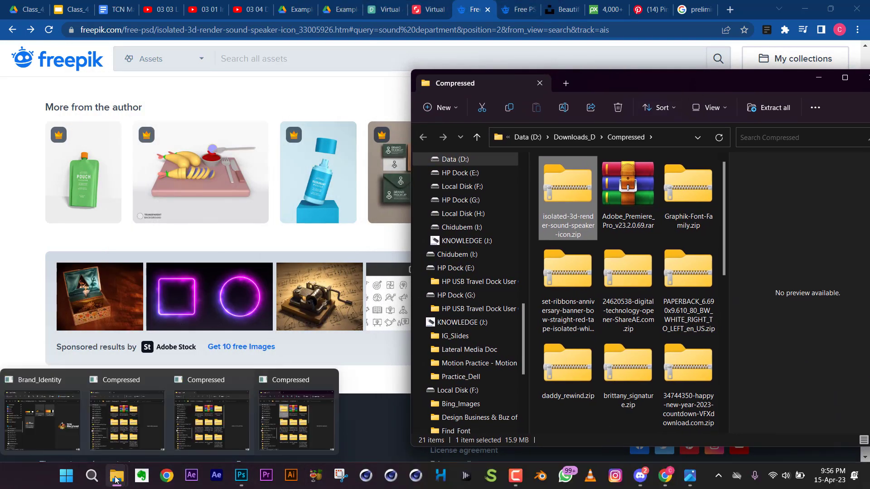
mouse_move(54, 436)
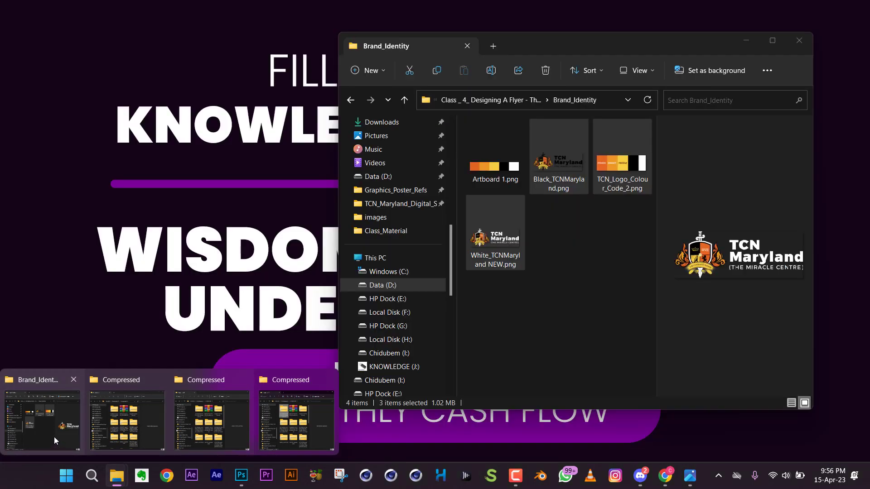
click(53, 437)
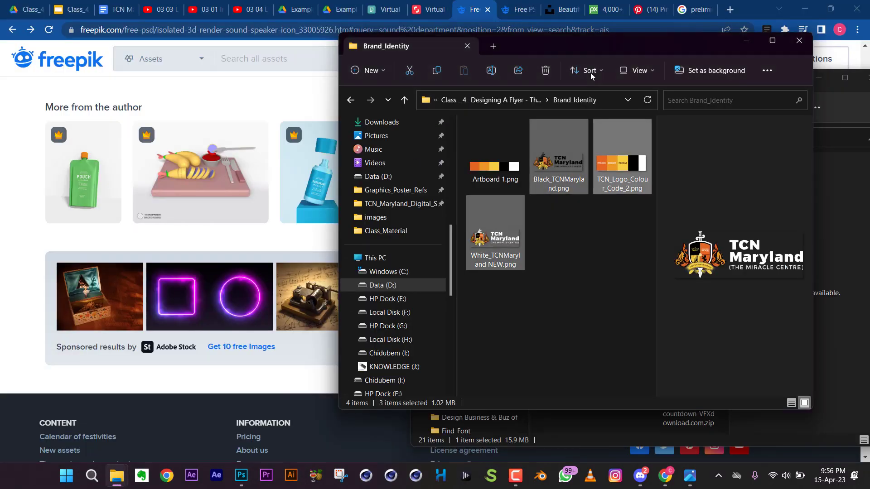
drag(601, 45, 325, 81)
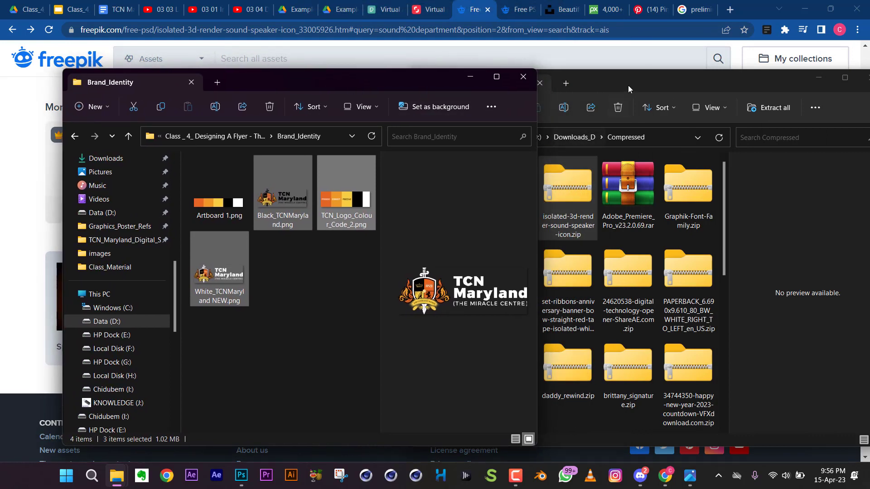
drag(179, 283, 177, 187)
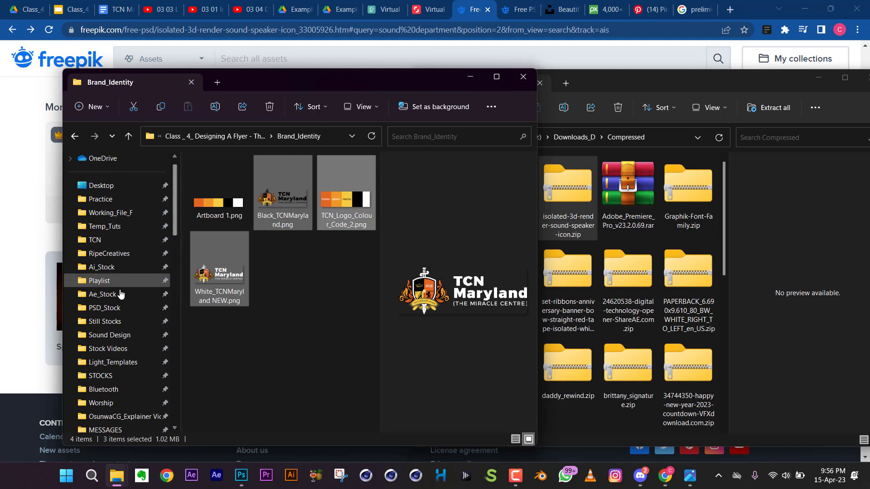
click(131, 325)
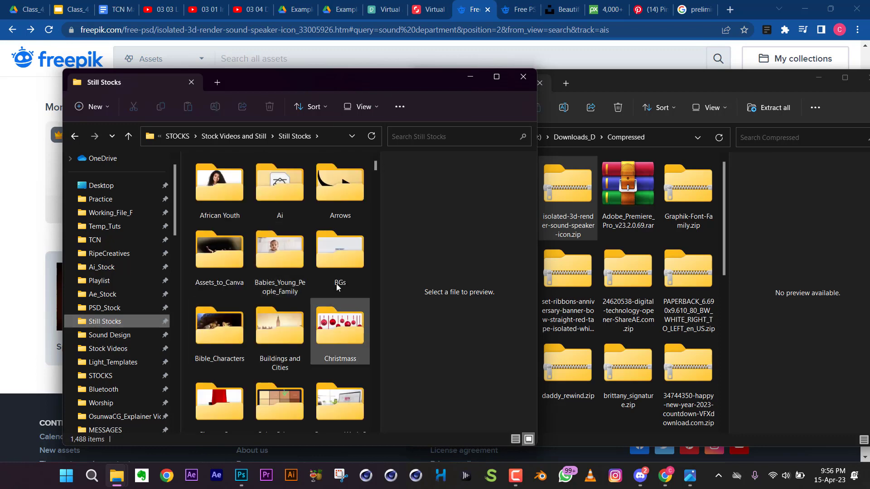
scroll(317, 331, down, 15)
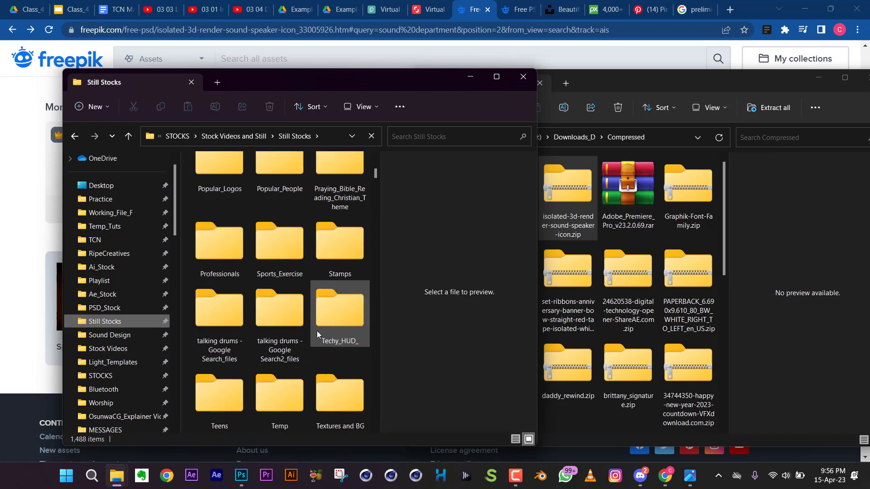
click(76, 136)
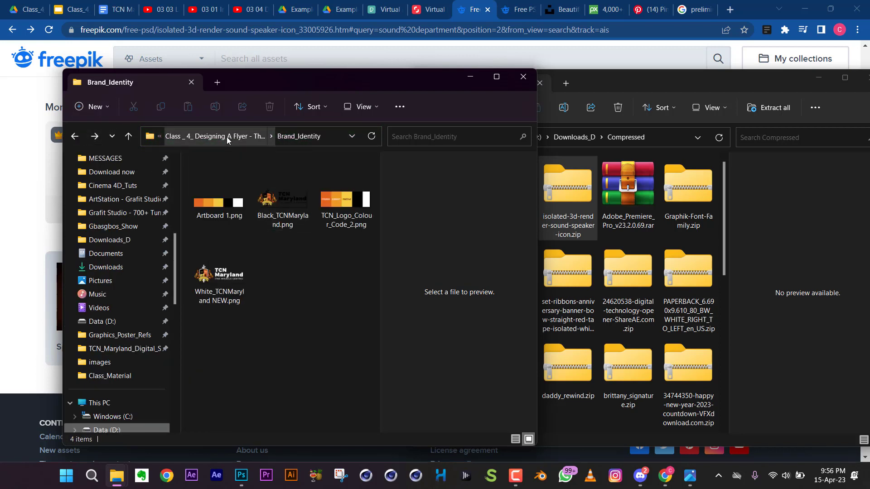
Move isolated-3d-render-sound-speaker-icon.zip from the Compressed folder into the flyer class project's PSD folder.
click(228, 141)
double_click(238, 210)
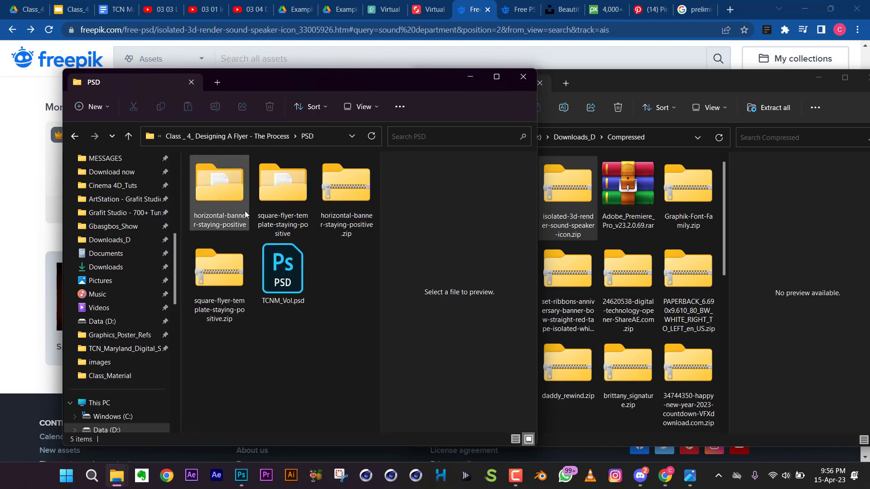
click(627, 80)
drag(578, 180, 347, 346)
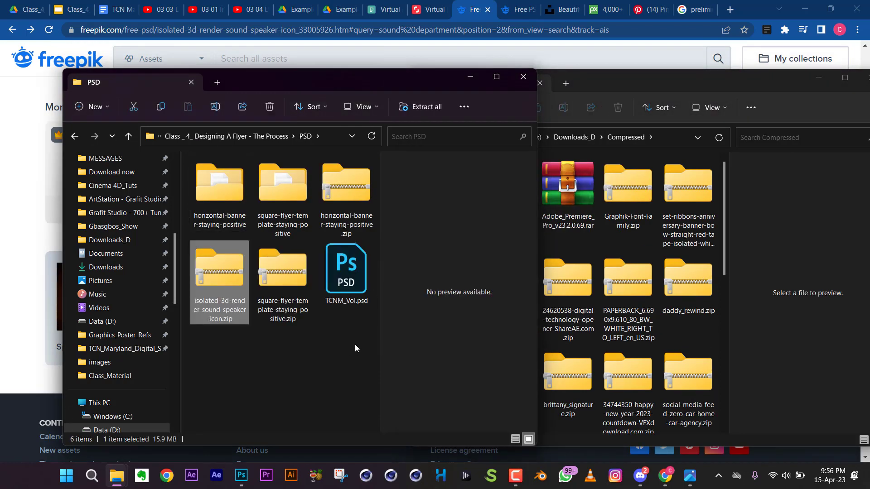
Extract isolated-3d-render-sound-speaker-icon.zip into its own folder within PSD and open m001t0253_a_speaker_22jul22.psd in Photoshop.
right_click(221, 272)
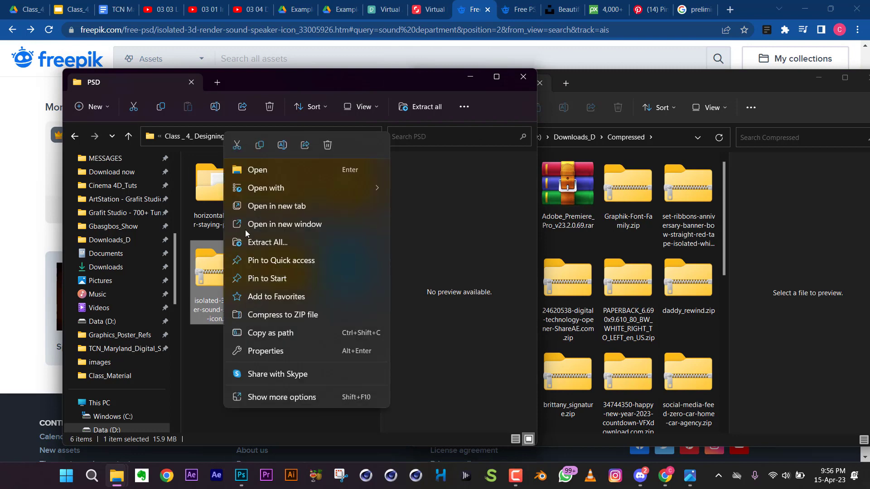
click(267, 242)
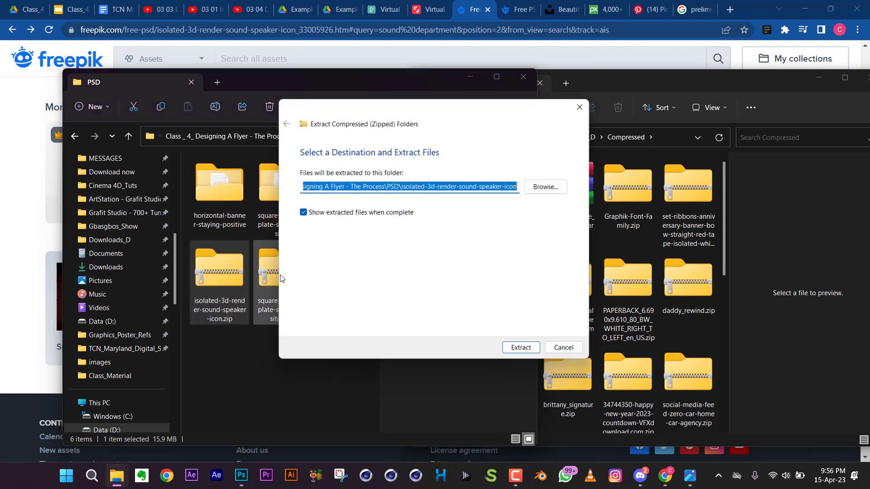
click(525, 352)
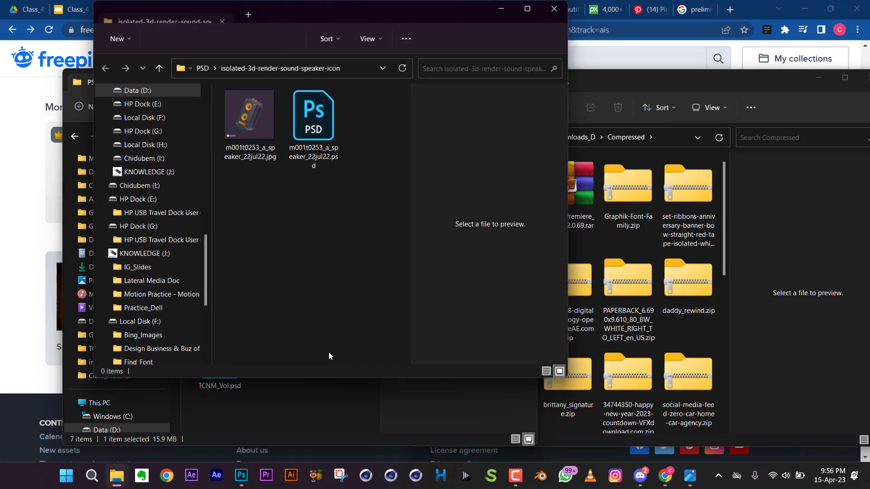
click(323, 122)
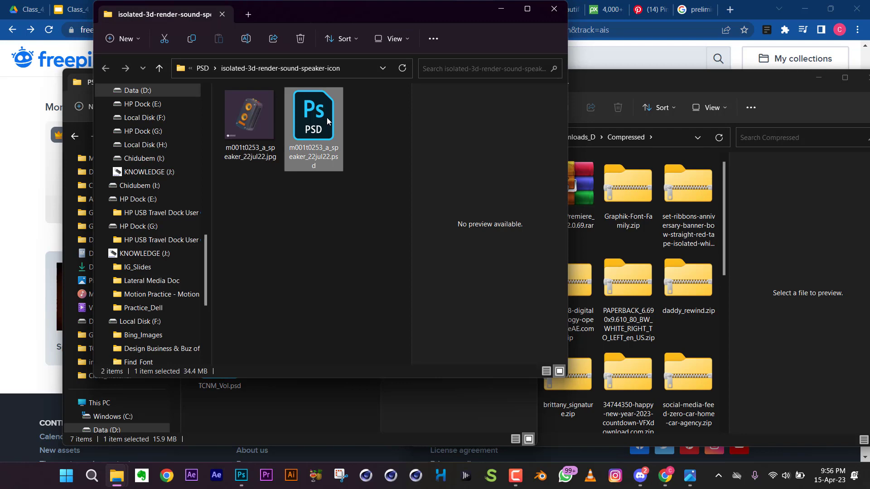
double_click(327, 118)
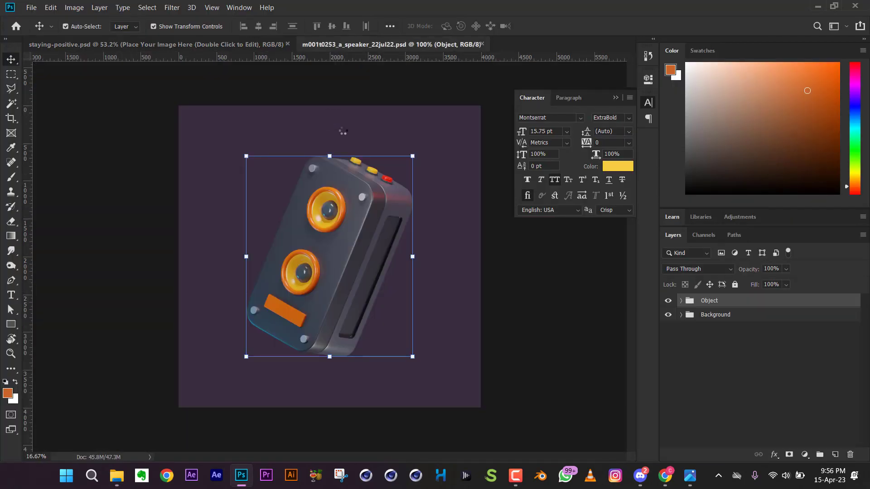
Examine the speaker render up close and toggle the Object group's visibility to check its separation from the background.
click(668, 302)
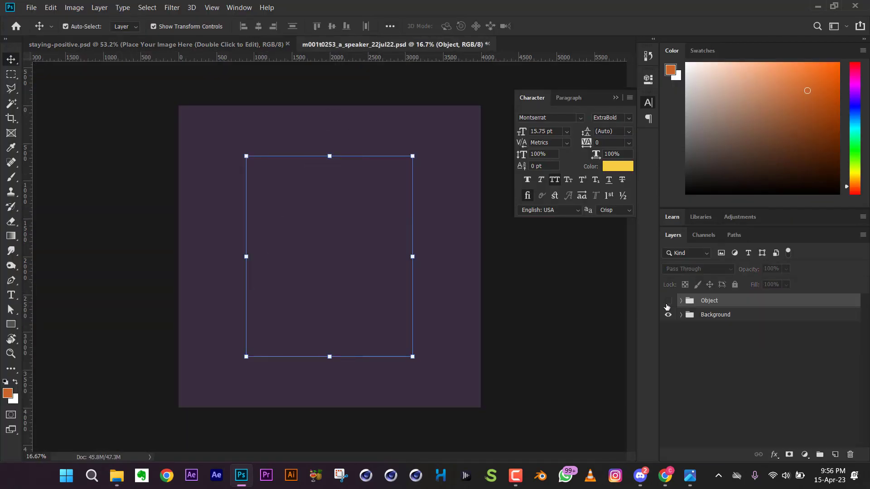
click(668, 302)
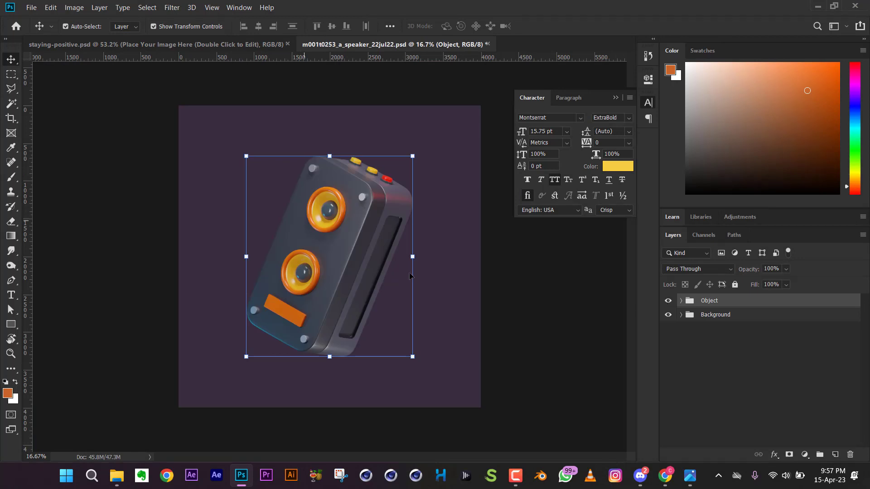
click(666, 302)
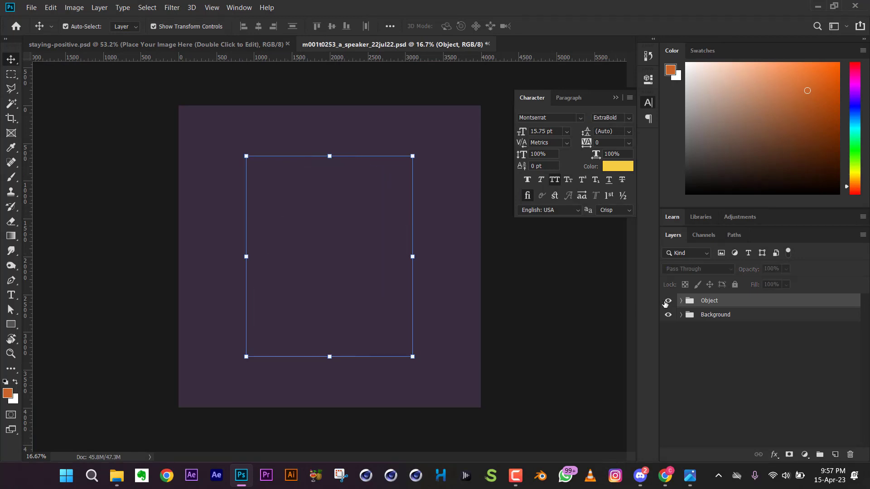
click(666, 301)
click(534, 306)
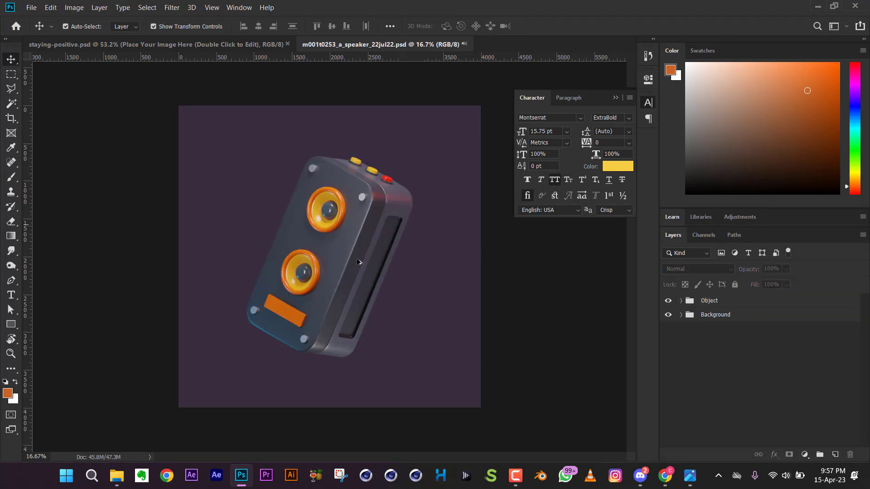
scroll(362, 265, up, 3)
scroll(368, 267, down, 3)
scroll(367, 269, up, 1)
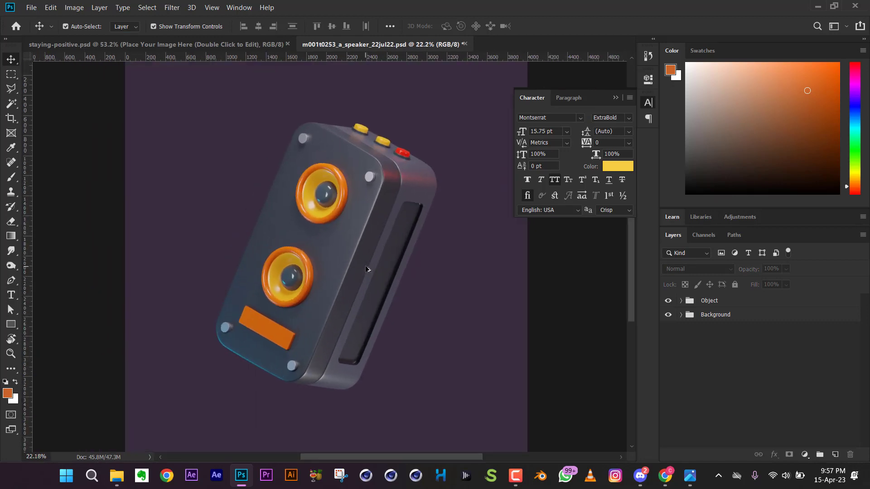
scroll(367, 269, down, 1)
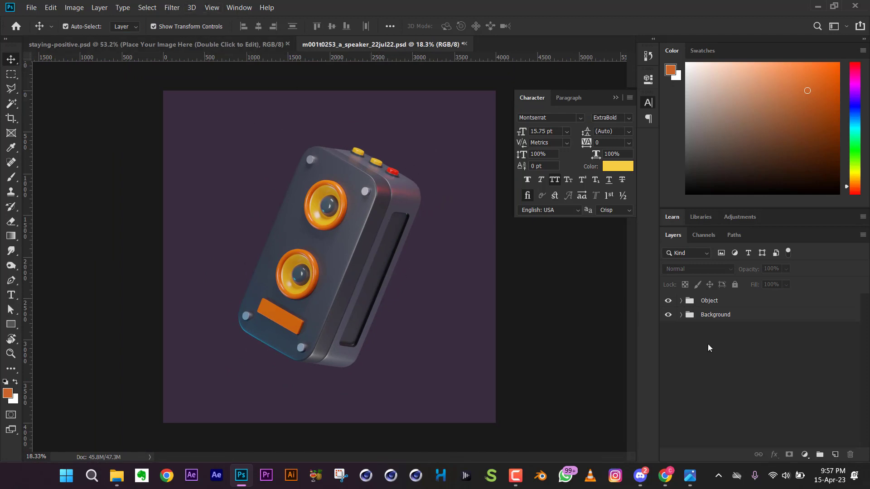
Copy the speaker's Object group and switch back to the staying-positive.psd document.
click(669, 301)
click(710, 303)
key(ctrl)
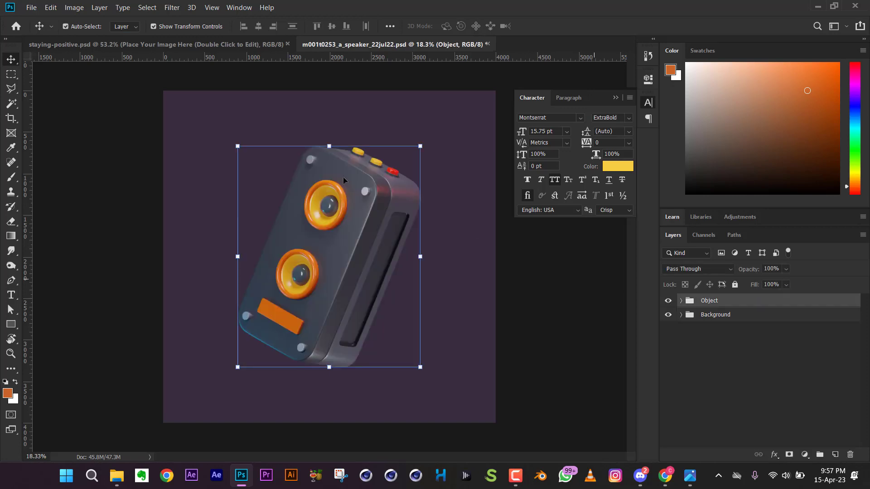
click(198, 46)
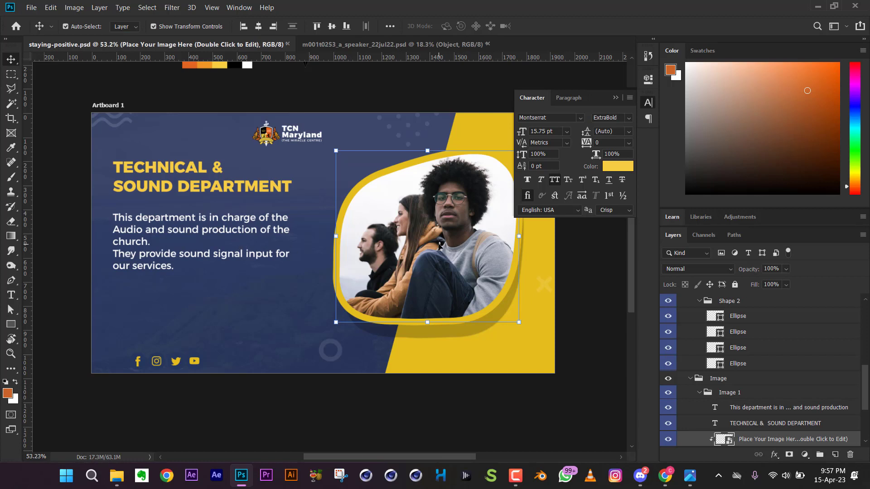
Move the TECHNICAL & SOUND DEPARTMENT heading and the description text layers from the Image 1 group into the main Title group.
scroll(738, 369, down, 4)
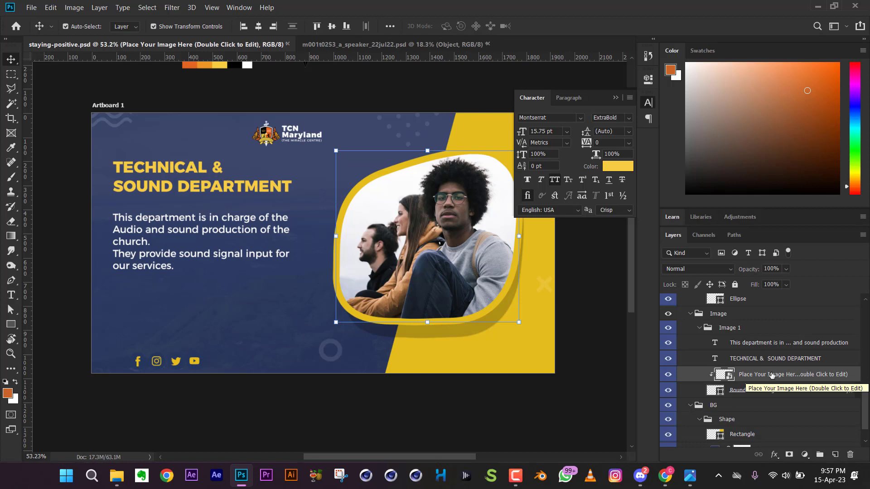
click(765, 360)
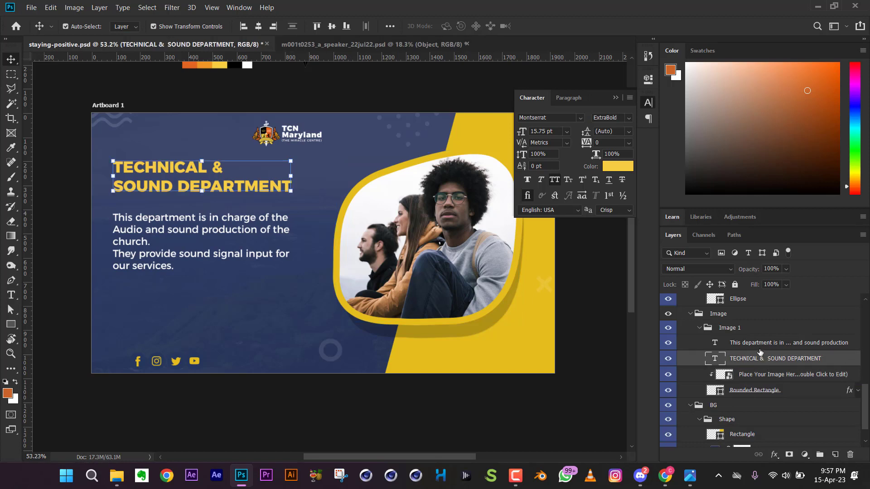
click(753, 377)
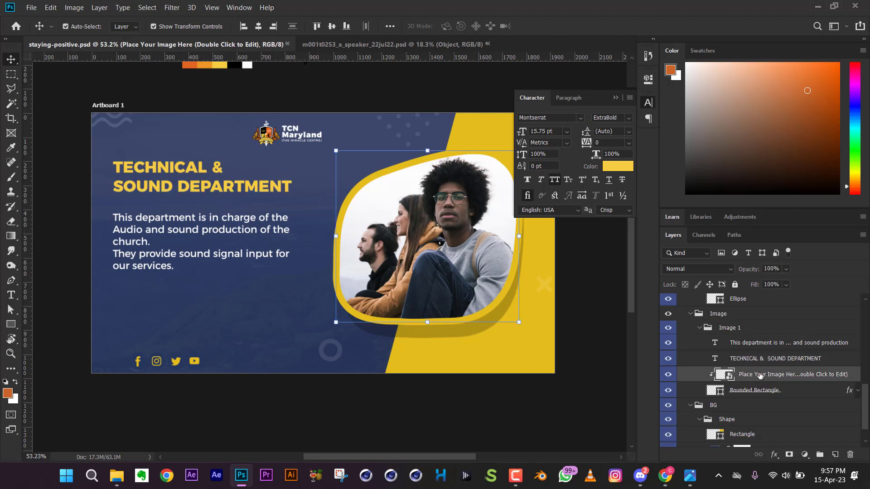
click(759, 360)
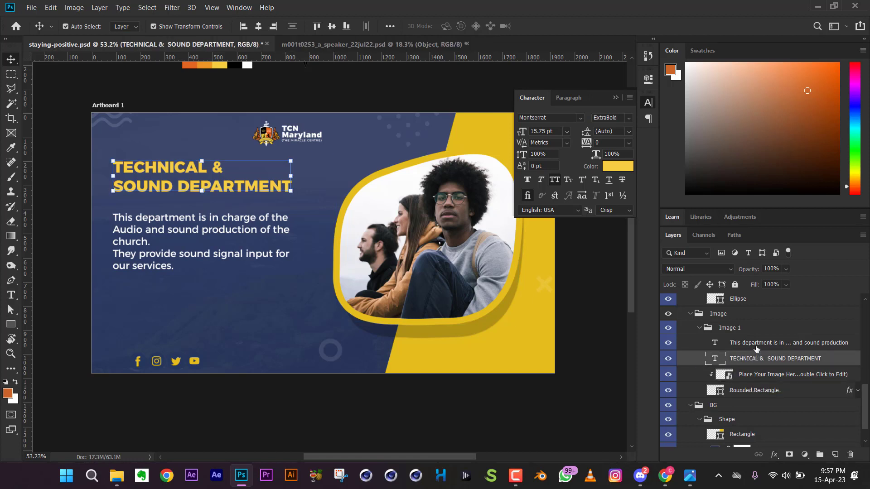
shift+click(756, 344)
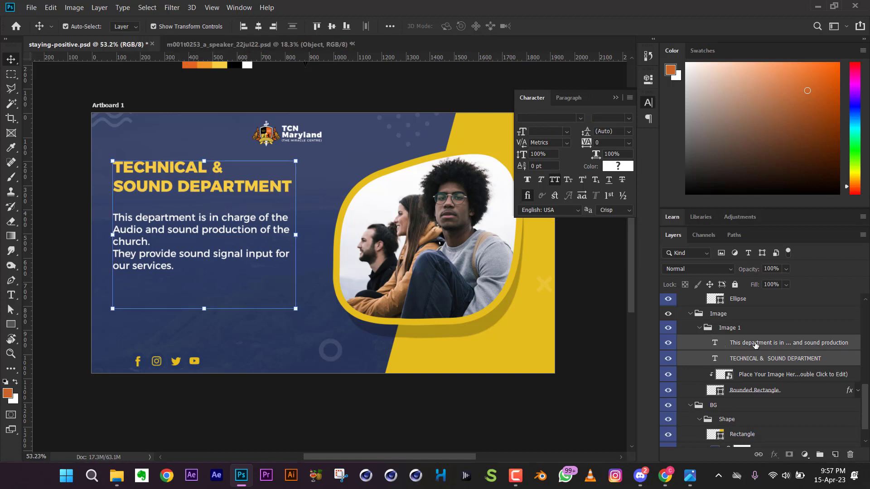
scroll(757, 353, up, 3)
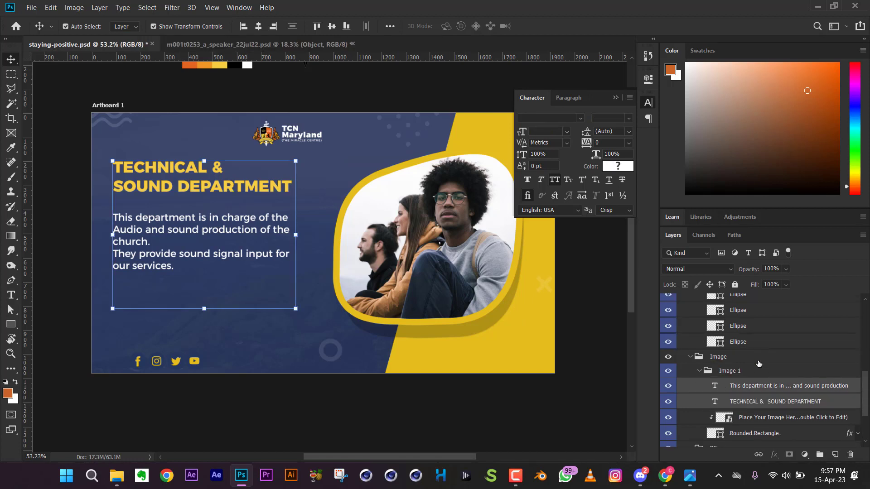
scroll(764, 412, down, 3)
scroll(764, 413, up, 2)
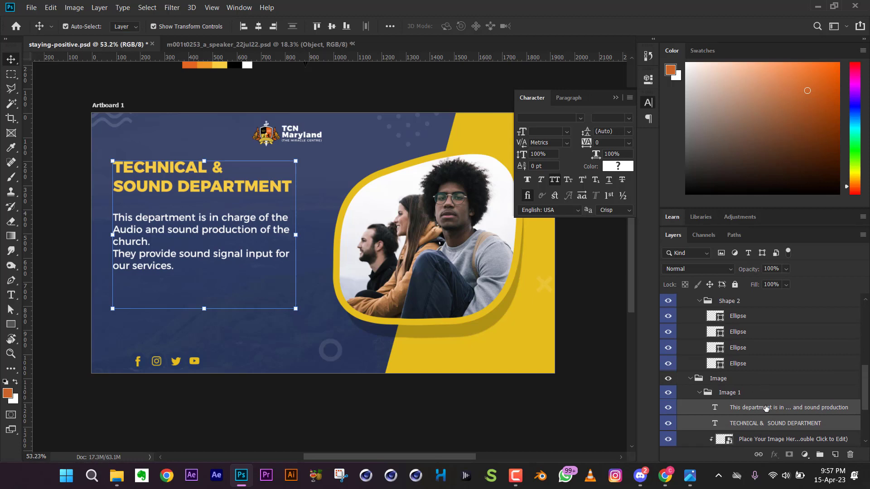
drag(767, 408, 721, 300)
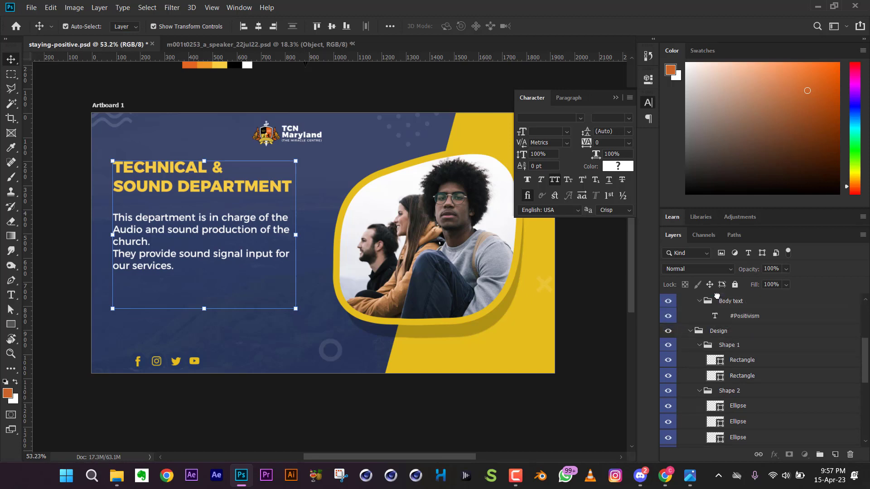
scroll(743, 353, up, 3)
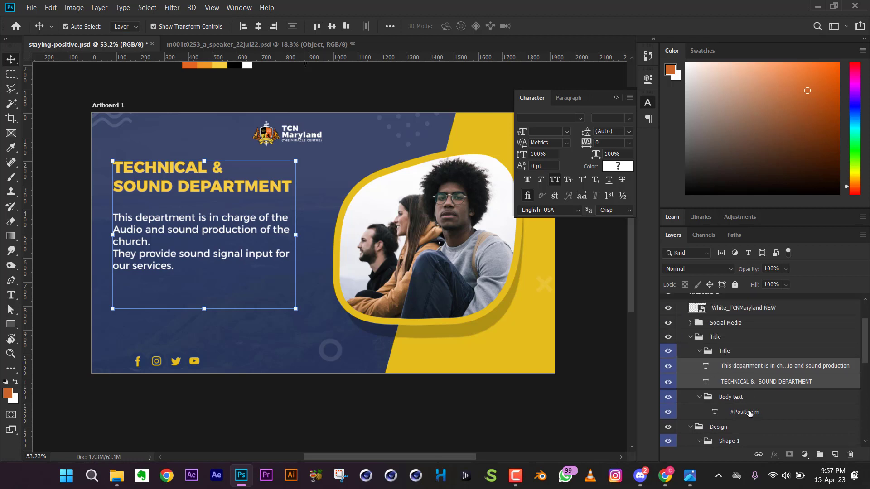
Collapse the Title and Design groups, toggling the Title group's visibility to check that it holds both flyer texts.
click(692, 340)
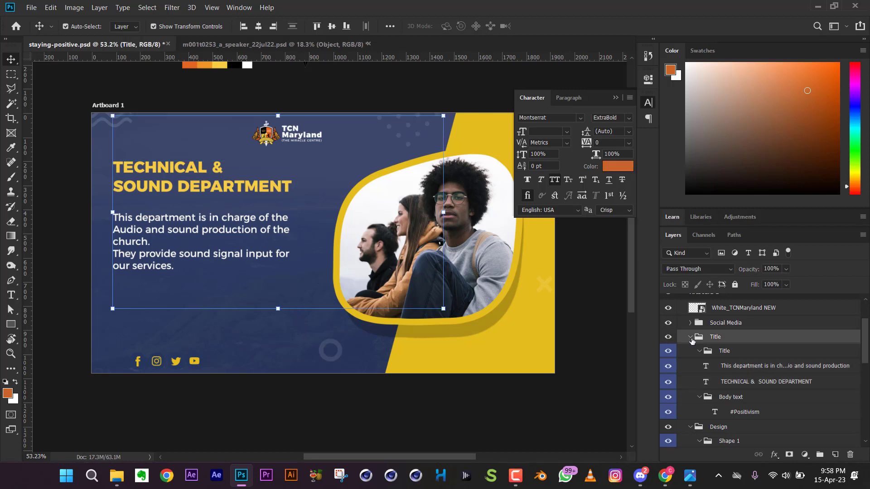
click(691, 338)
click(668, 337)
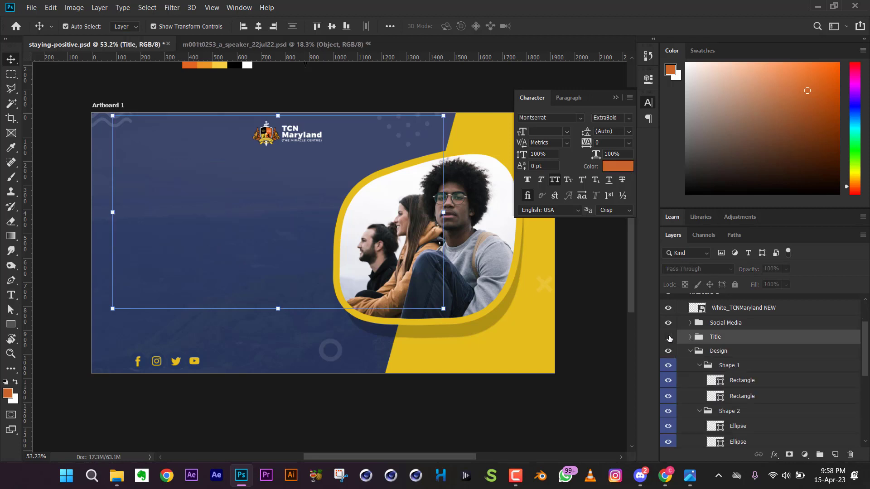
click(668, 337)
click(691, 350)
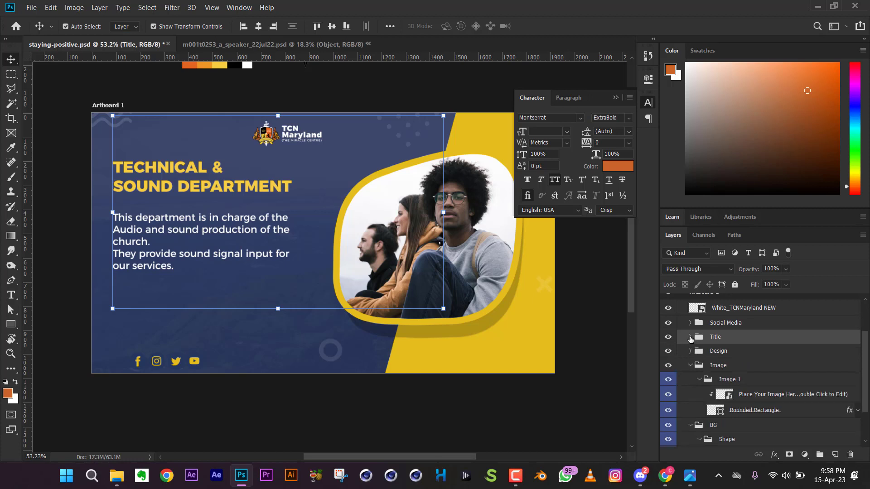
Sort the text layers within the main Title group, placing the heading in the Title subgroup and the description in Body text.
click(691, 338)
scroll(747, 364, down, 1)
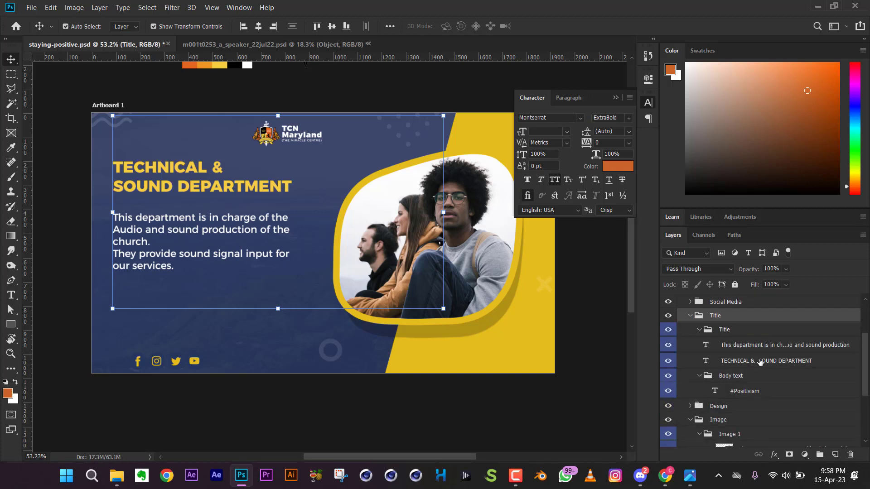
drag(761, 362, 752, 385)
click(759, 362)
Delete the leftover #Positivism text layer and collapse the Body text subgroup and both Title groups.
click(752, 393)
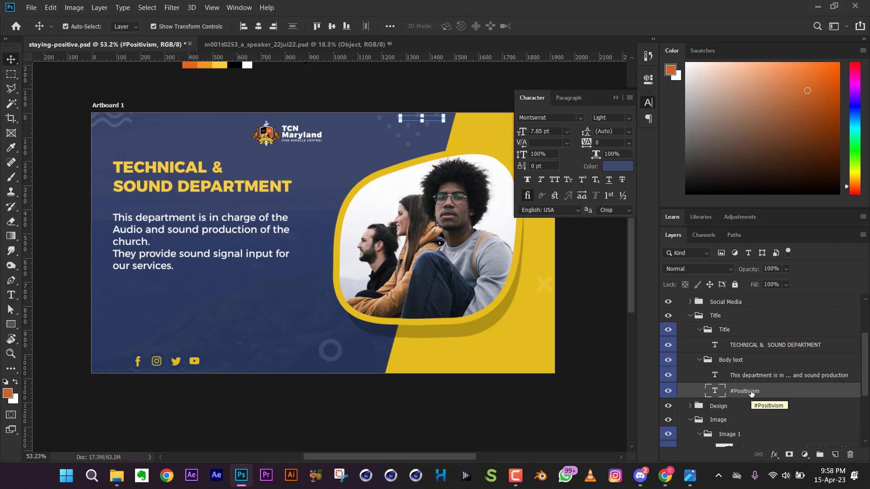
key(Delete)
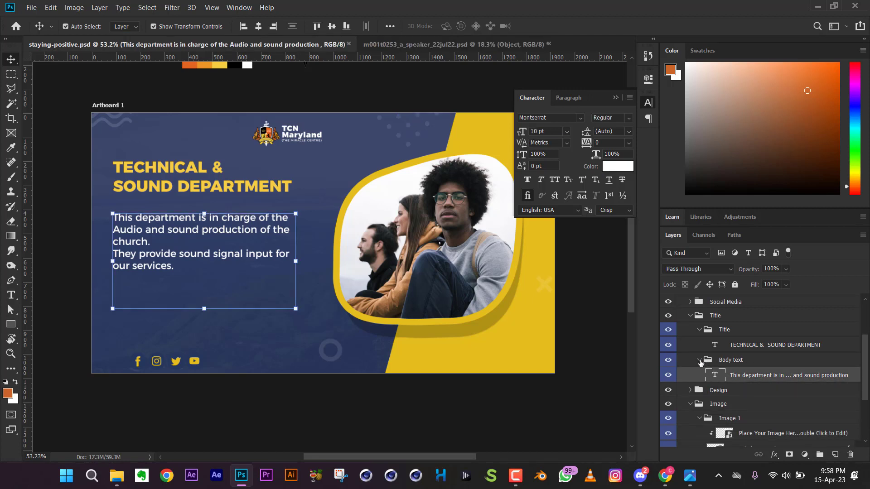
click(699, 361)
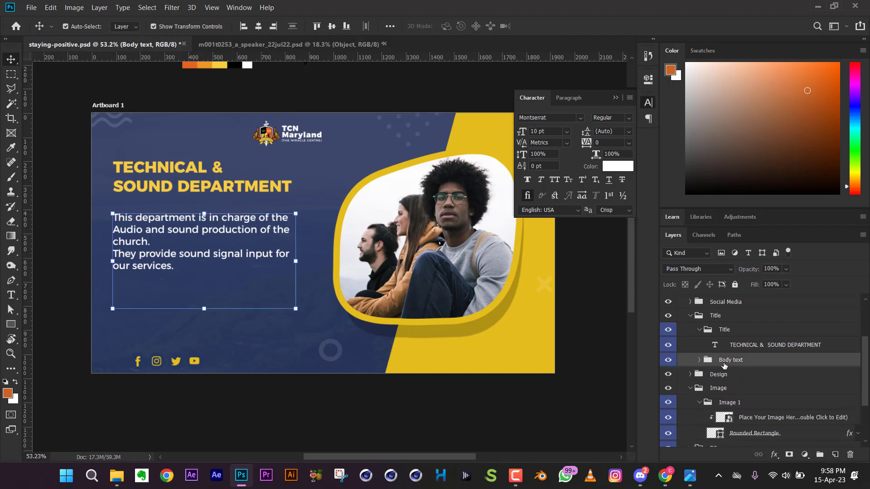
click(698, 330)
click(690, 315)
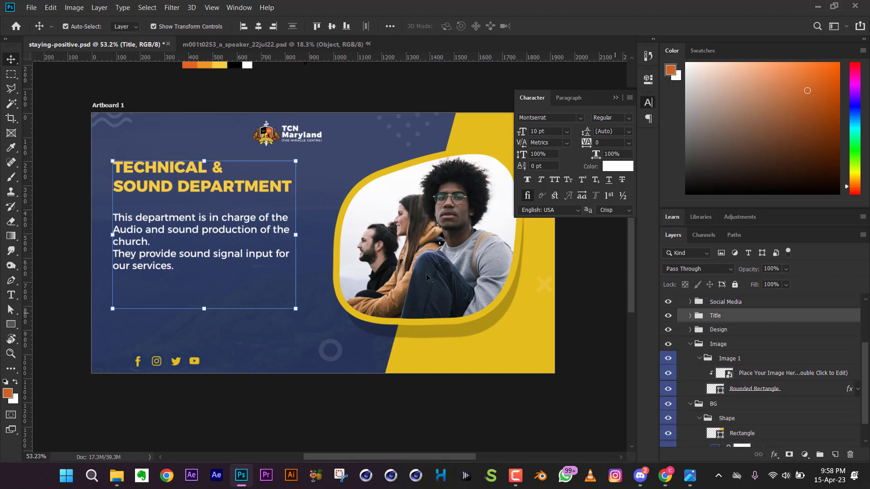
Paste the copied speaker Object group above the placeholder photo layer in the Image 1 group and hide it.
click(445, 249)
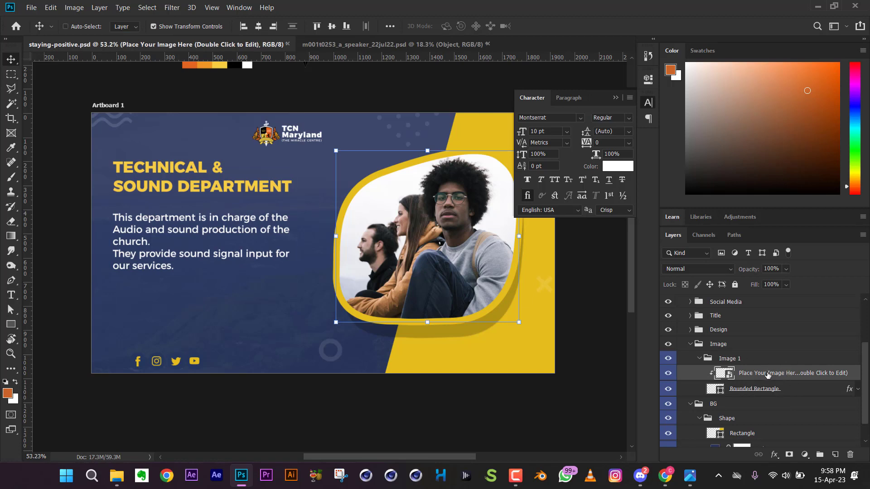
key(ctrl+v)
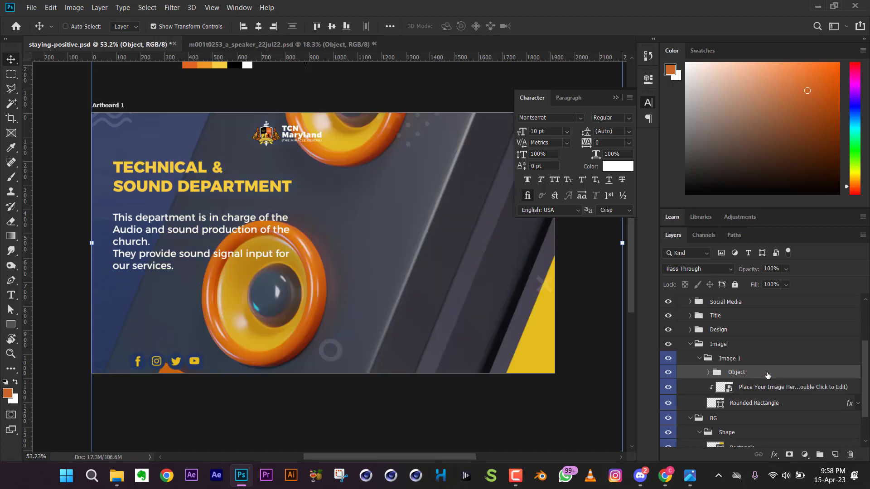
scroll(384, 304, down, 5)
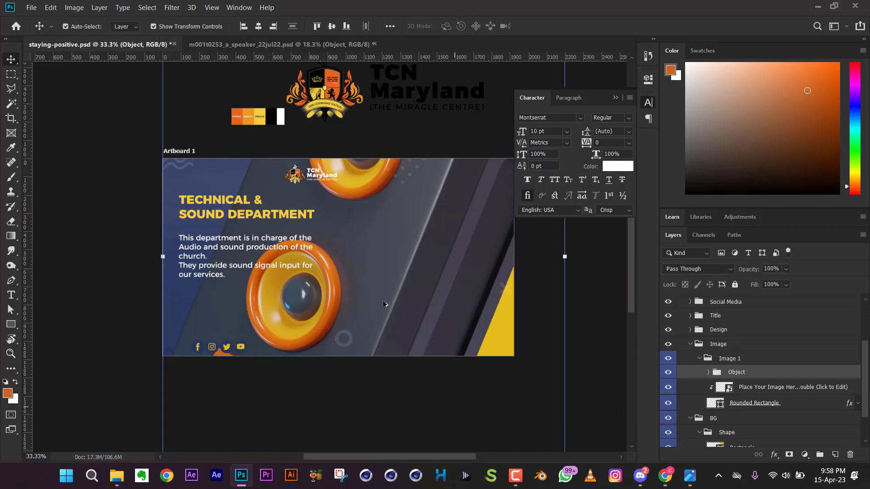
scroll(384, 304, down, 1)
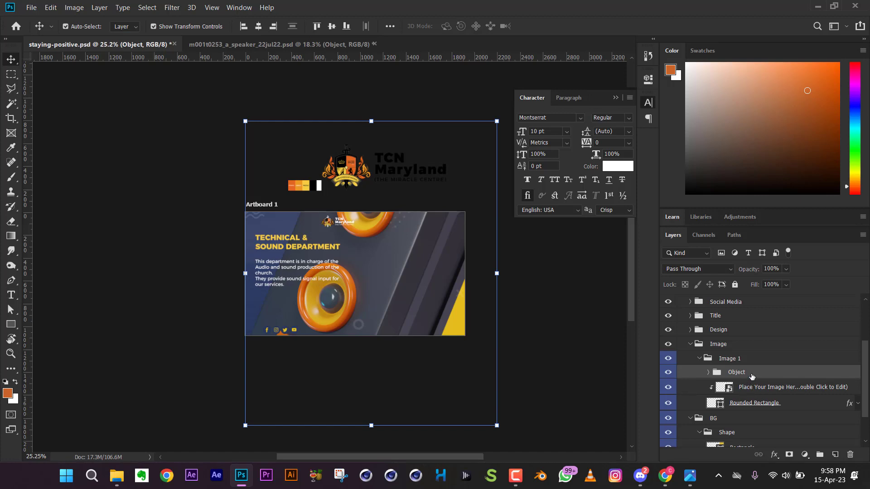
click(669, 372)
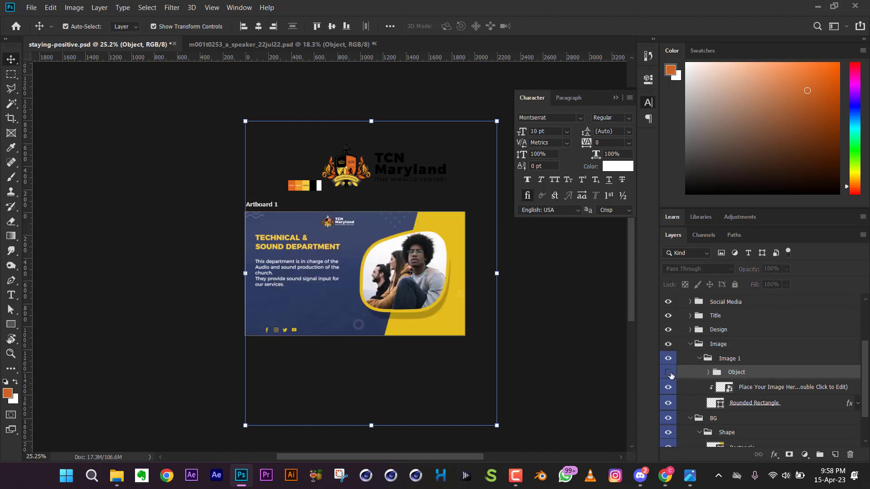
Show the speaker Object group, scale it to about 24.87%, and position it over the photo inside the yellow rounded frame.
click(669, 372)
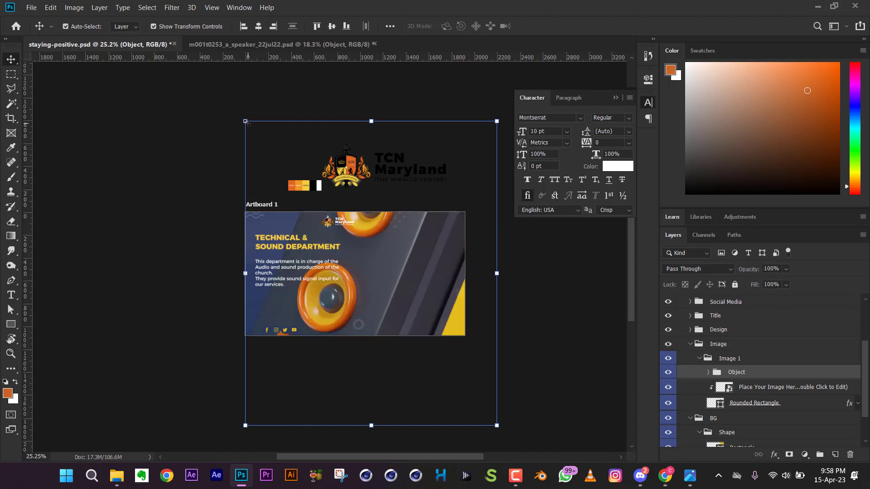
drag(245, 121, 349, 248)
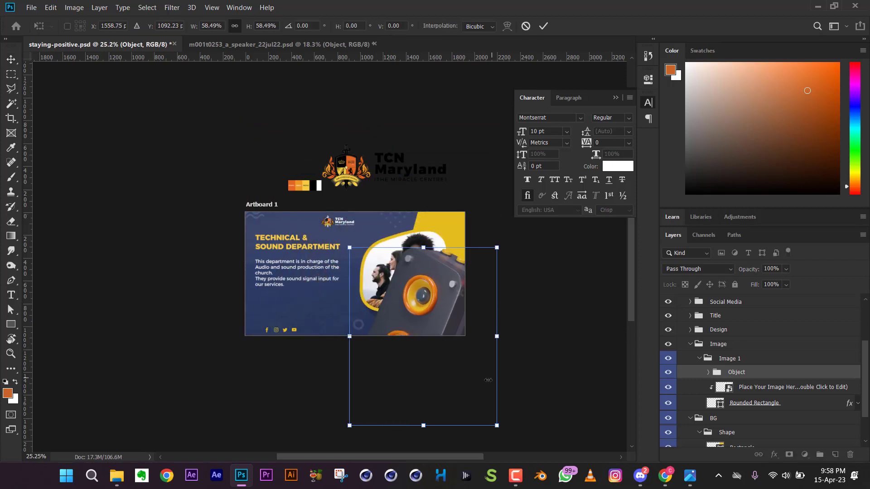
drag(492, 422, 427, 341)
drag(394, 307, 408, 286)
drag(364, 227, 378, 243)
drag(438, 323, 435, 317)
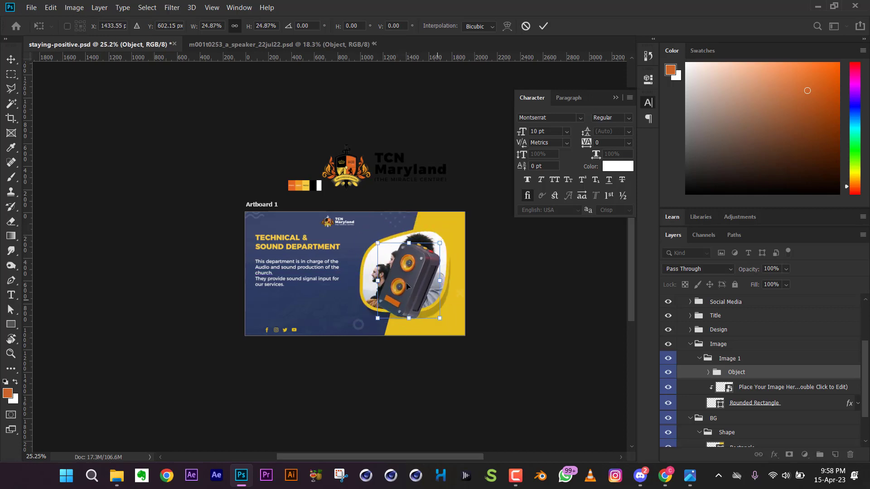
drag(409, 291, 411, 282)
key(Return)
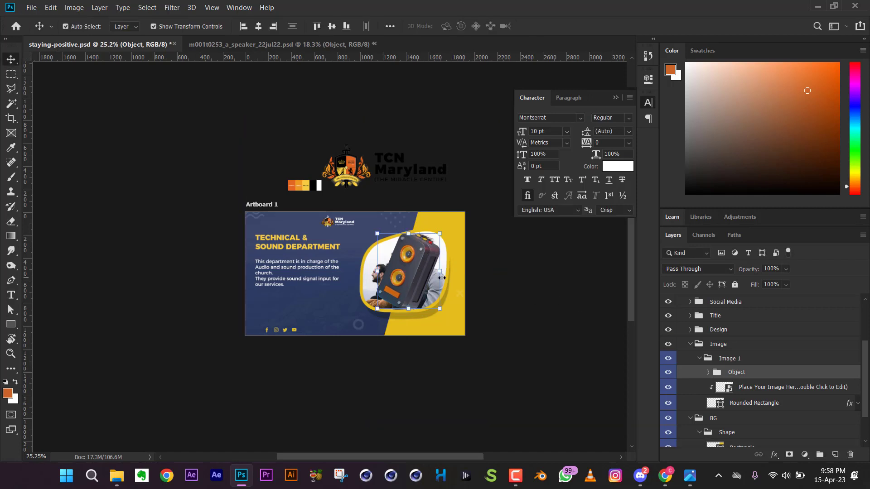
Move the Icon layer out of the Object group, placing it above the Image 1 group inside the Image group.
click(709, 373)
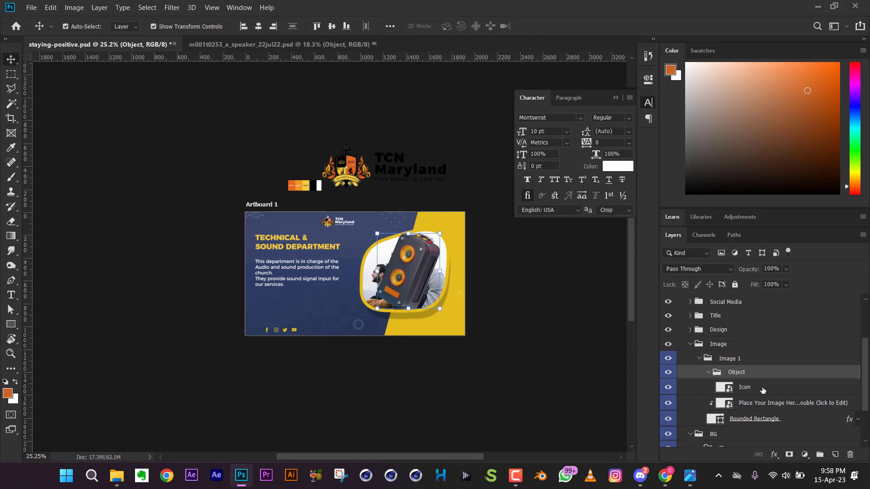
scroll(763, 391, down, 1)
click(778, 382)
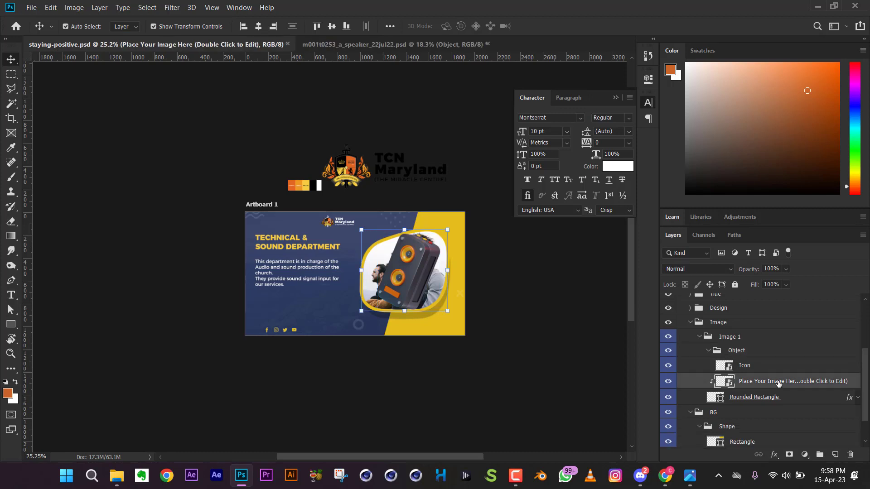
click(746, 367)
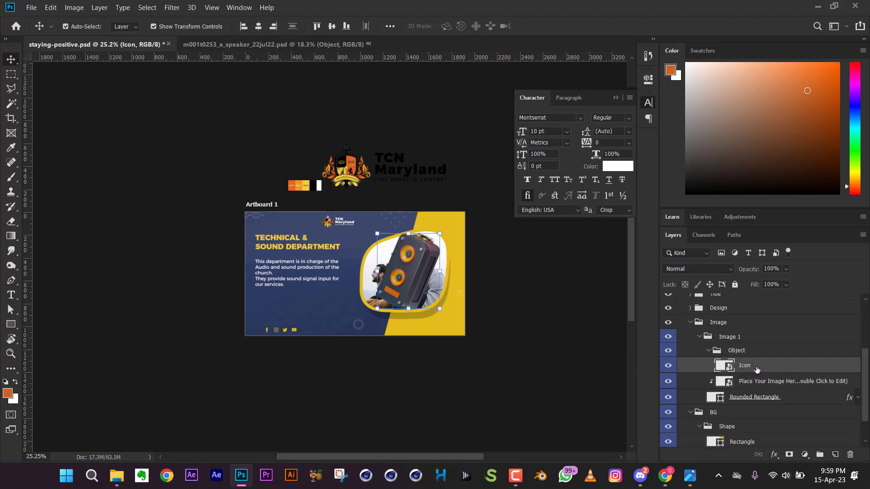
drag(755, 367, 747, 334)
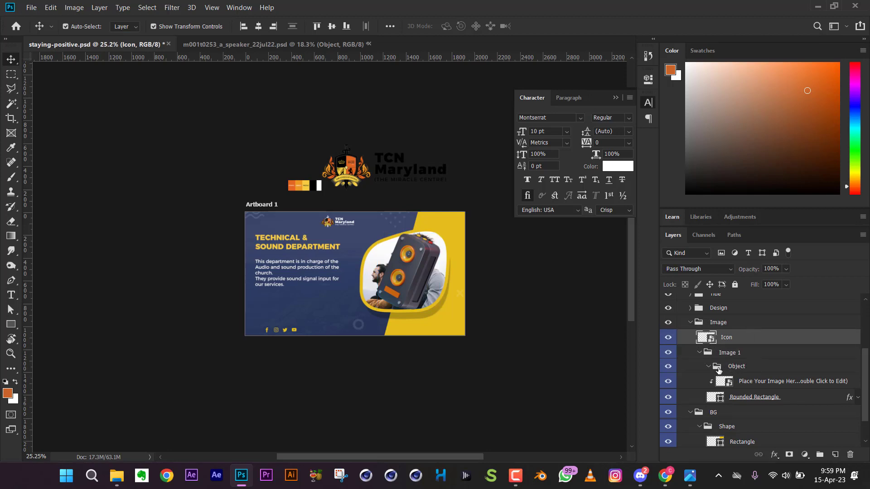
Inspect the Object group's contents in the m001t0253_a_speaker_22jul22.psd document and return to staying-positive.psd.
click(741, 370)
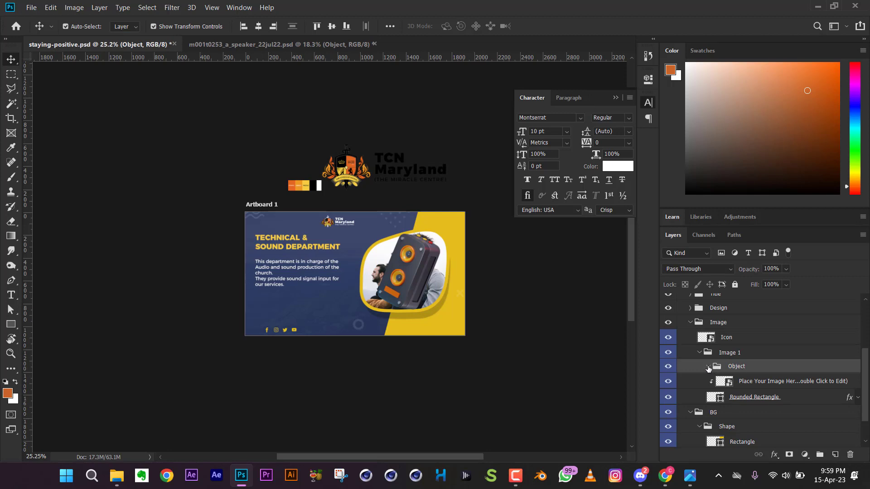
click(329, 45)
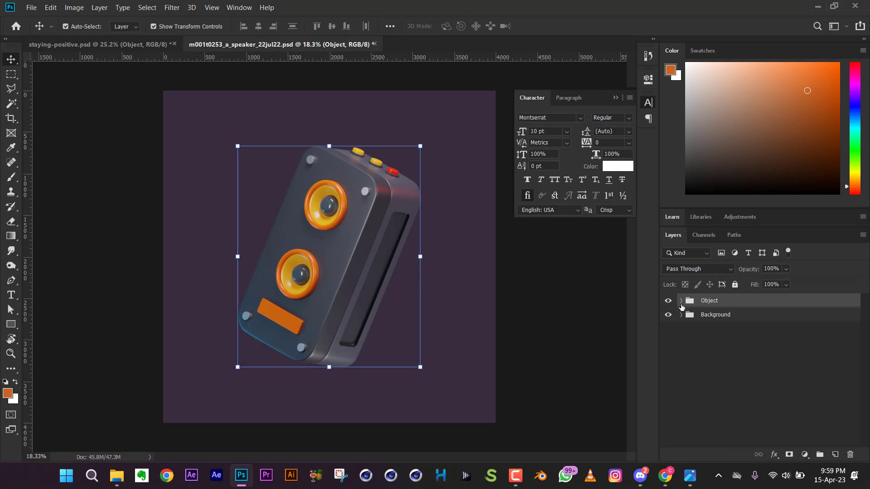
click(681, 304)
click(722, 325)
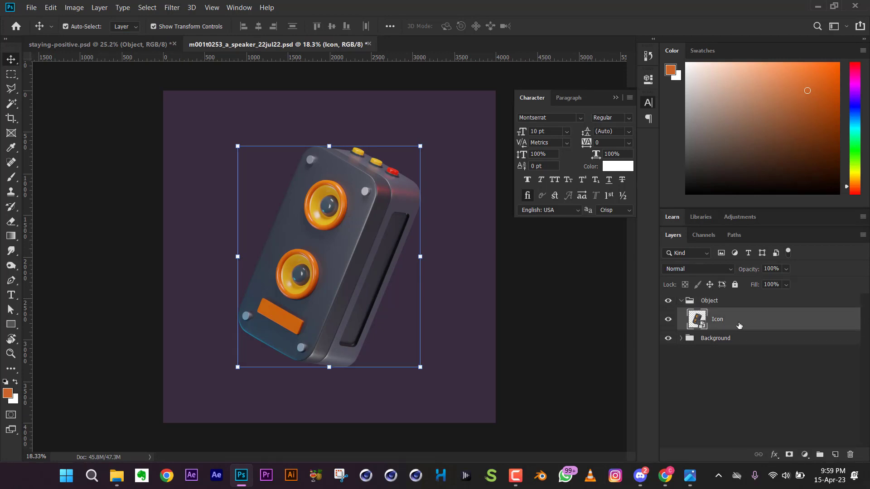
click(136, 44)
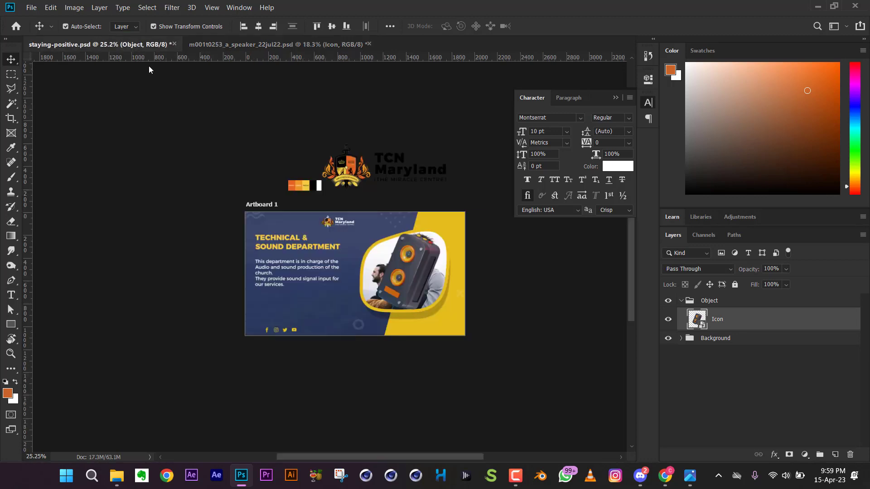
Ungroup the emptied Object group inside the Image 1 group.
scroll(732, 403, down, 3)
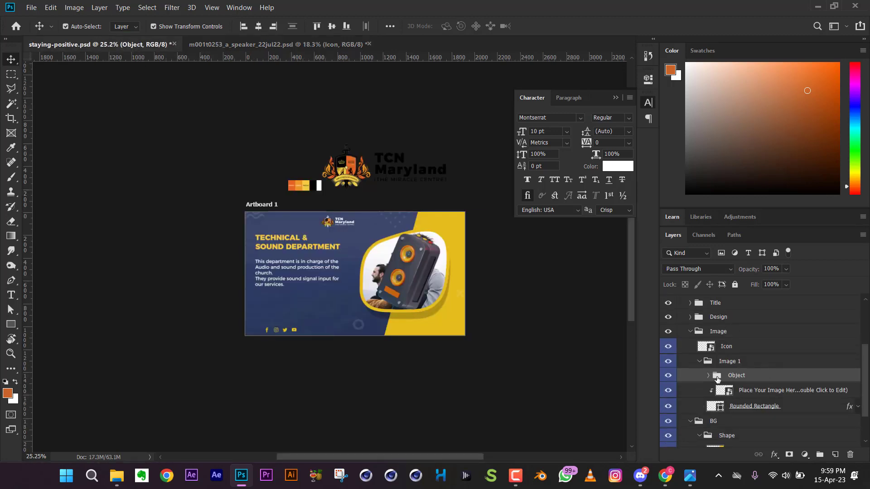
click(709, 375)
key(ctrl+shift+g)
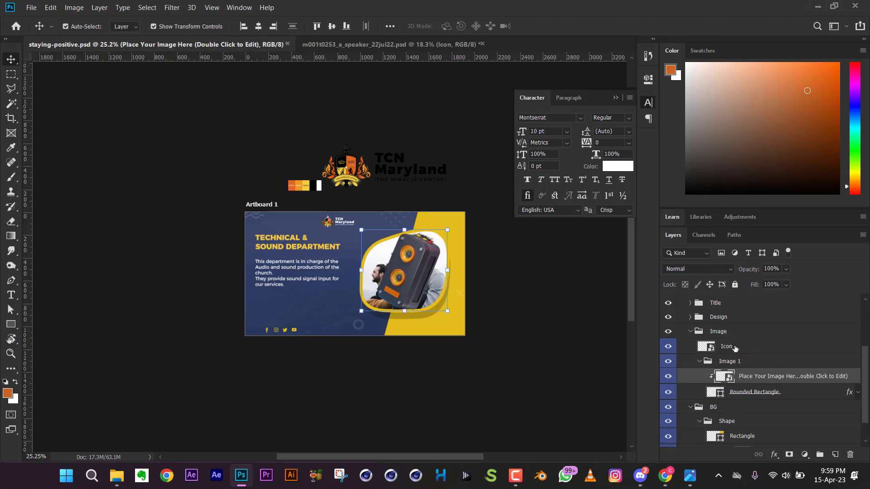
Hide the speaker Icon layer and select the placeholder photo layer in the Image 1 group.
click(734, 348)
click(668, 347)
click(748, 384)
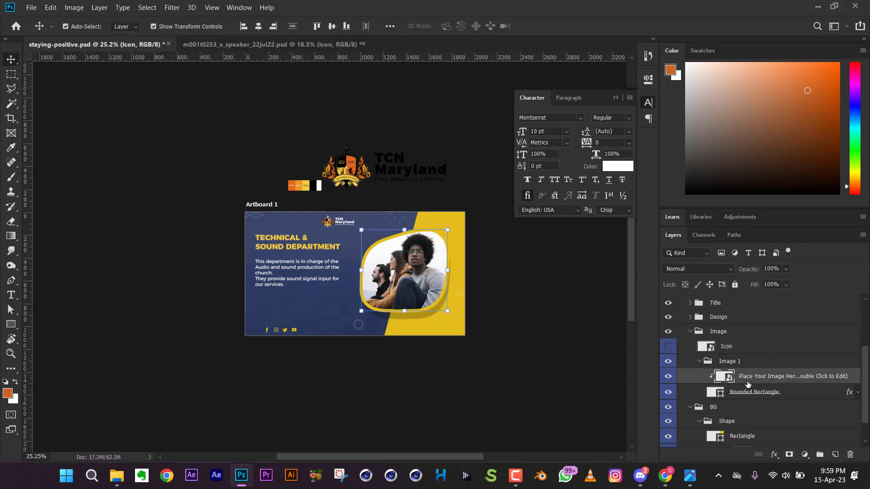
Toggle the visibility of the Rounded Rectangle and placeholder photo layers to examine how the photo is masked by the shape.
scroll(410, 278, up, 4)
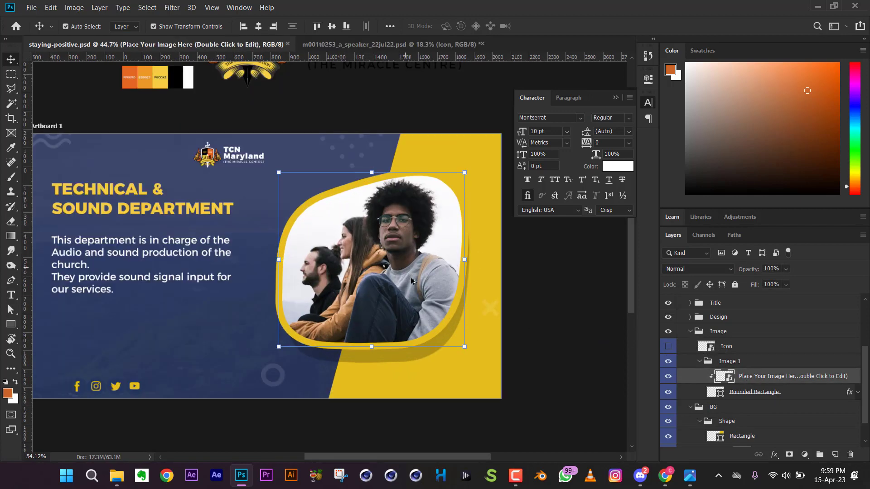
scroll(411, 277, up, 2)
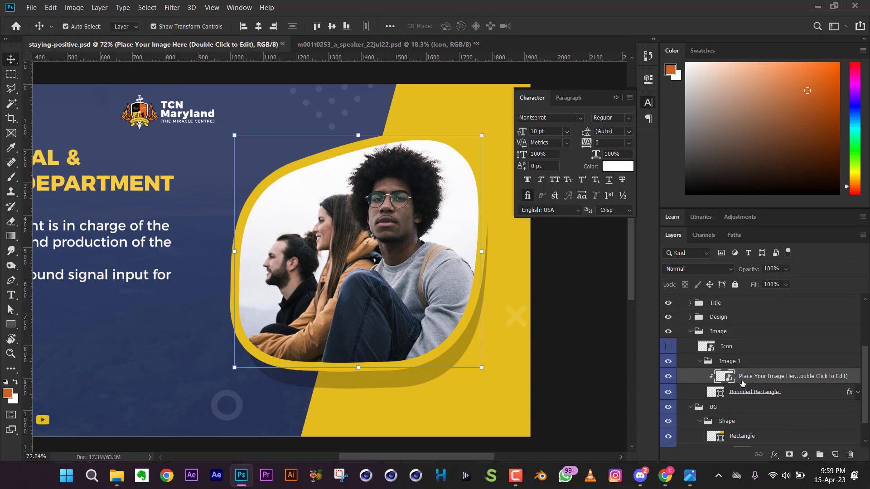
click(786, 394)
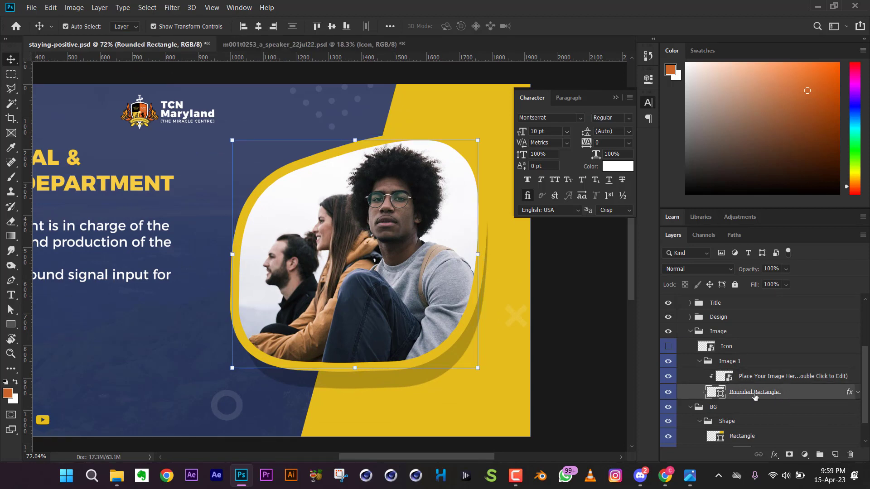
click(669, 392)
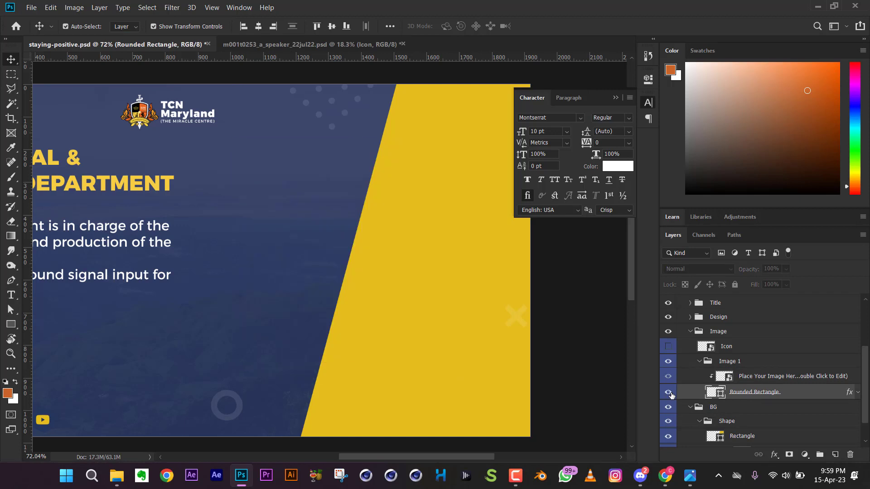
click(669, 392)
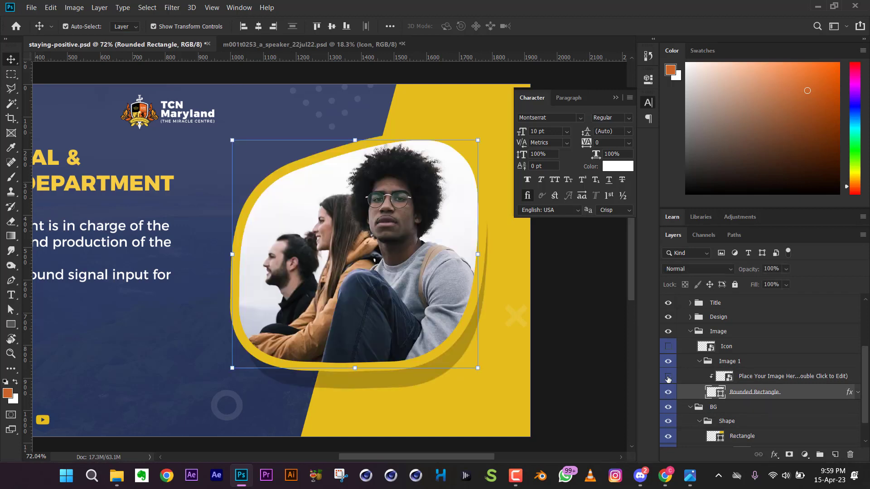
click(667, 377)
click(669, 393)
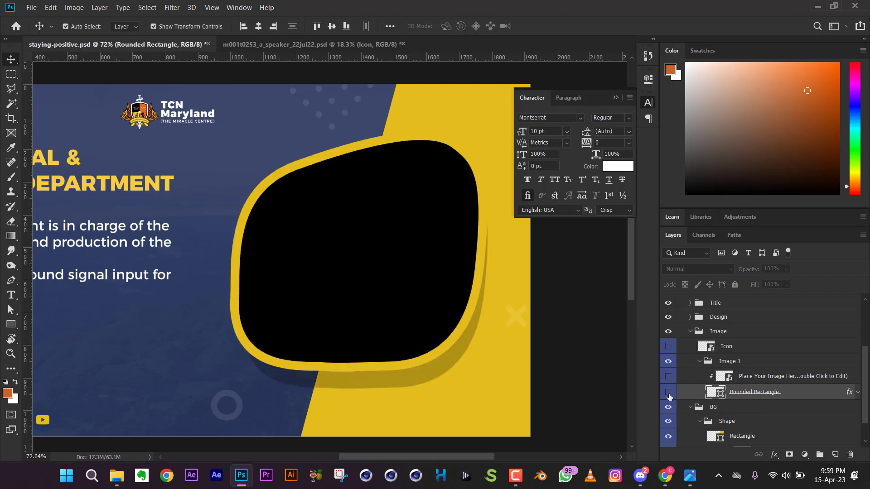
click(669, 394)
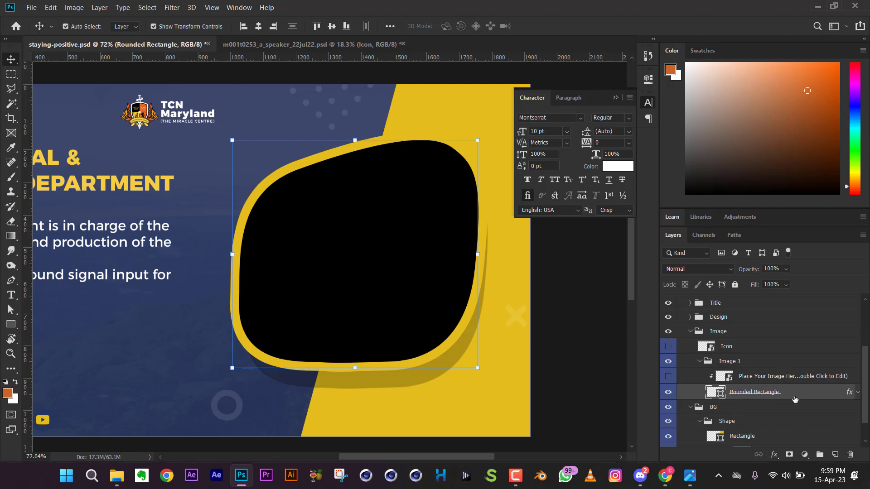
click(789, 379)
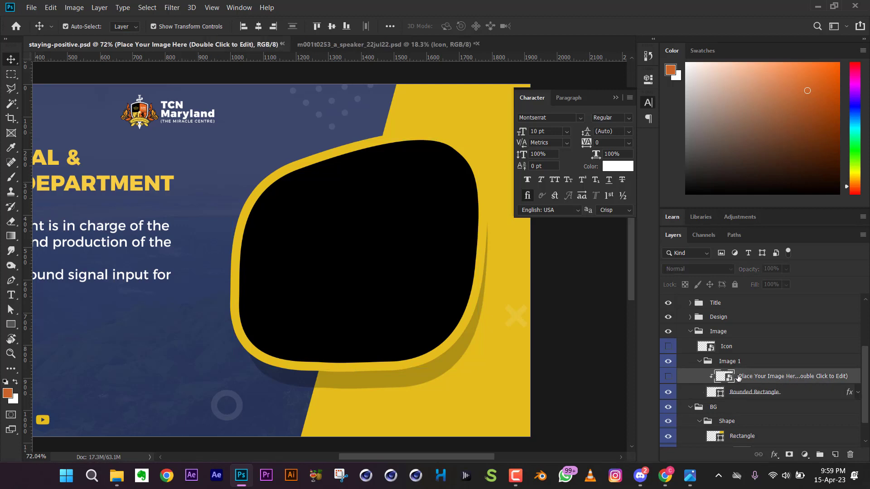
click(667, 380)
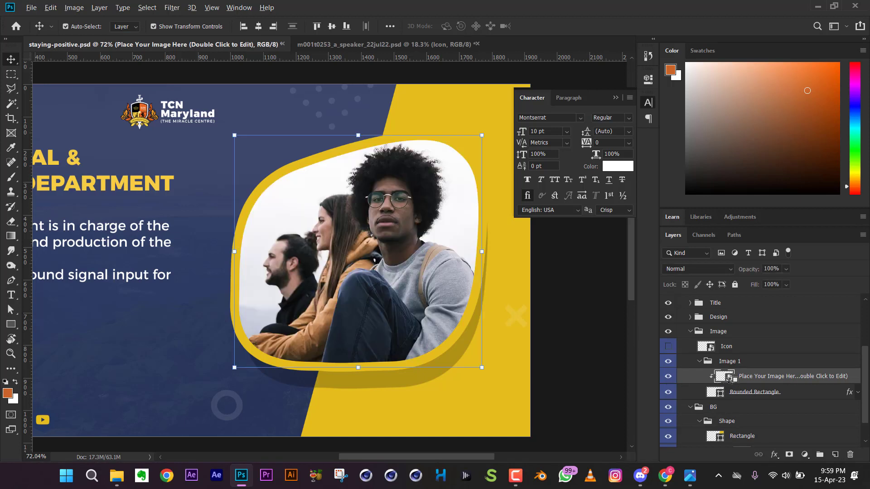
Release the placeholder photo's clipping mask and clip it to the Rounded Rectangle again.
click(789, 391)
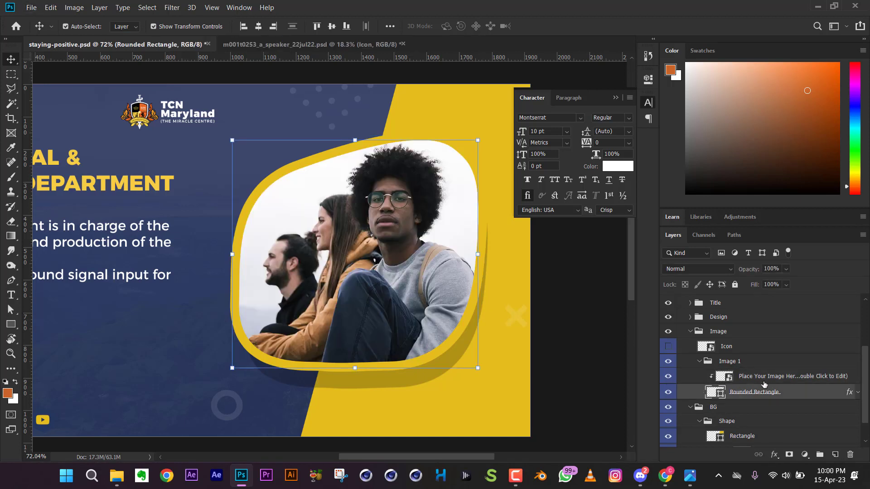
alt+click(739, 382)
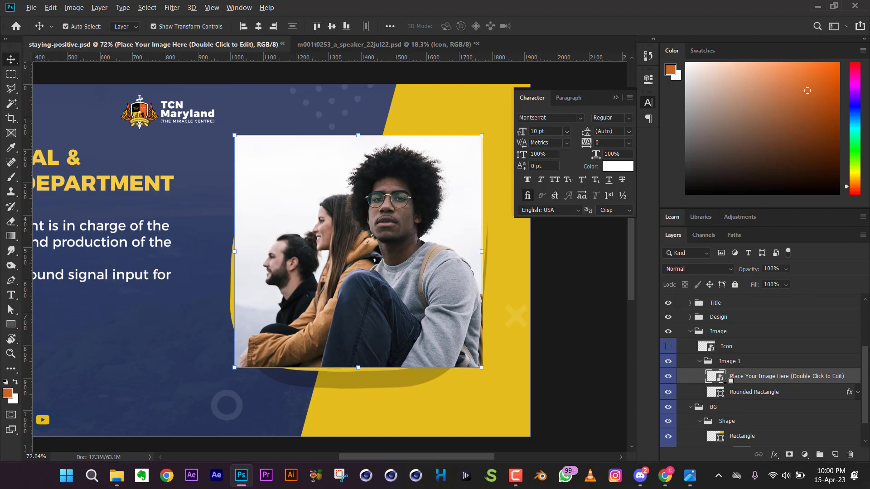
alt+click(726, 381)
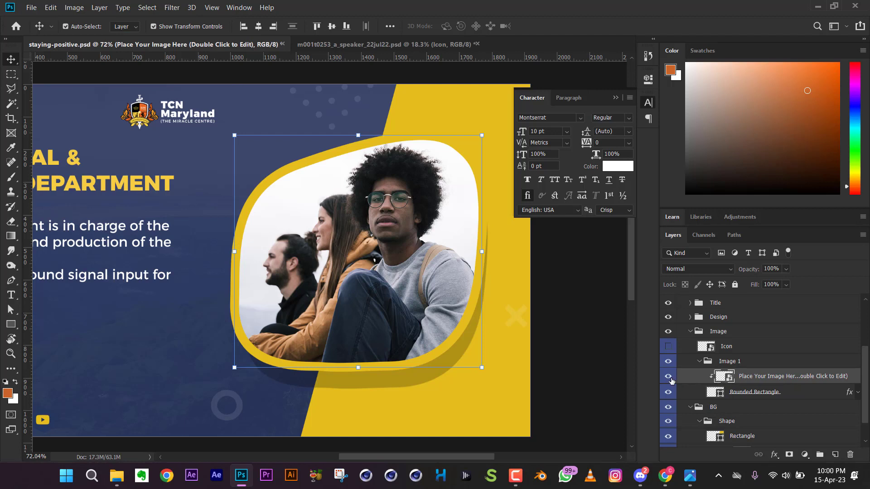
Delete the placeholder photo layer from the Image 1 group.
click(809, 394)
click(805, 379)
key(Delete)
Show the speaker Icon layer, move it into Image 1 above the Rounded Rectangle, and clip it to that shape.
click(733, 348)
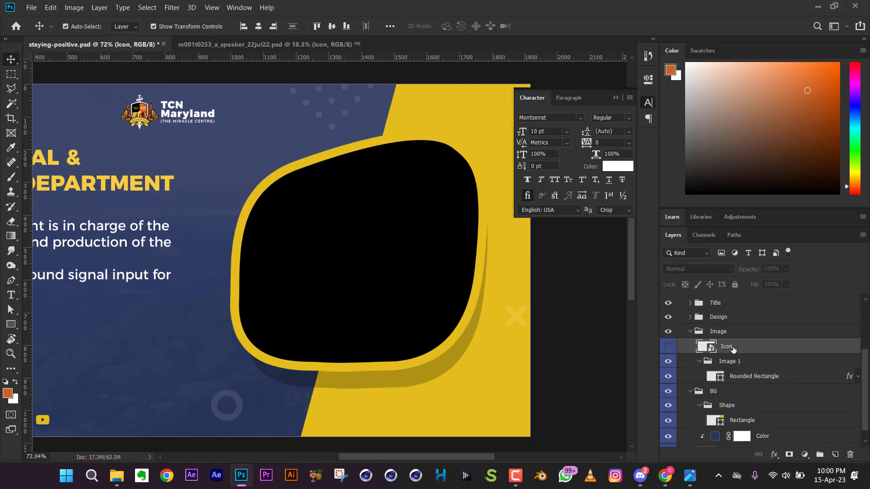
click(668, 346)
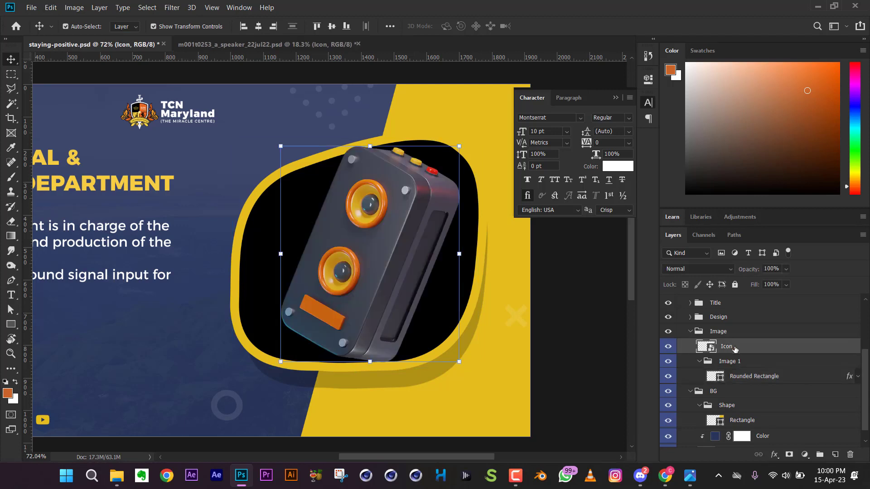
drag(734, 349, 744, 367)
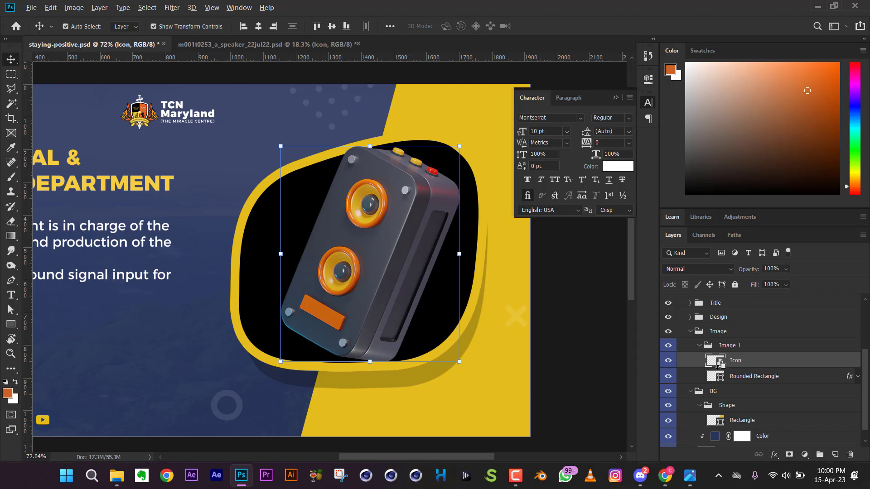
alt+click(719, 366)
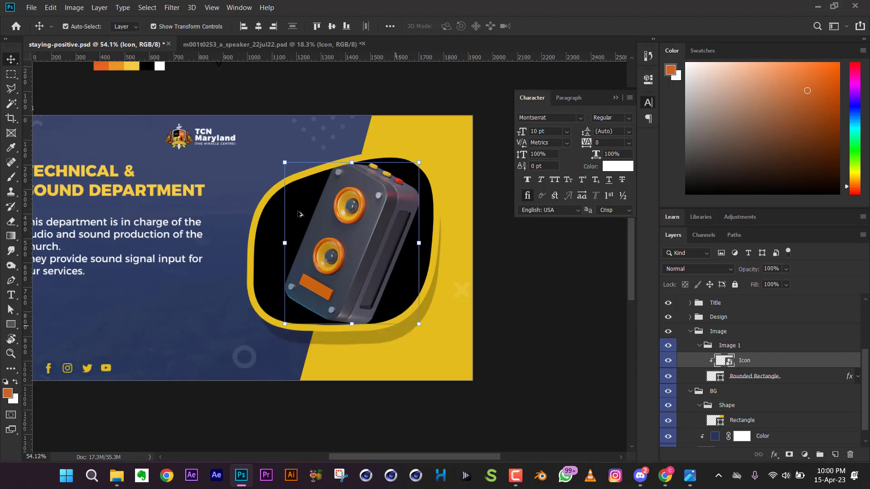
scroll(303, 216, down, 1)
scroll(319, 222, up, 1)
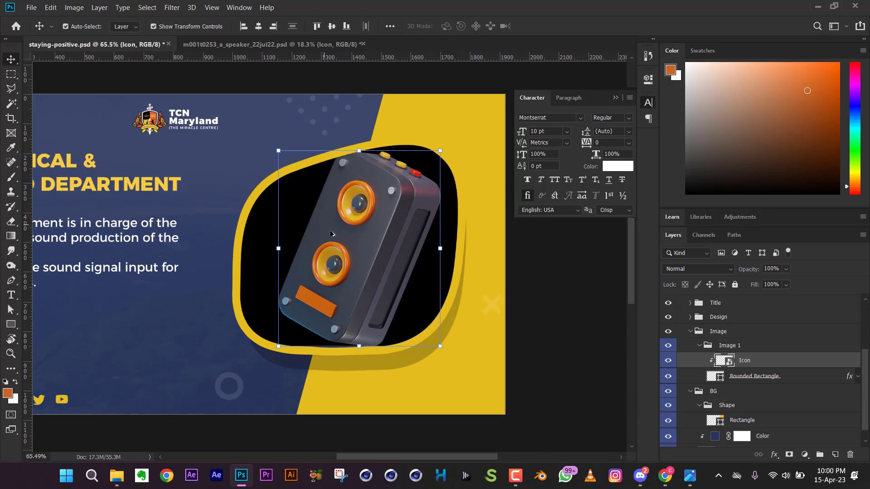
scroll(333, 236, down, 2)
scroll(333, 237, up, 1)
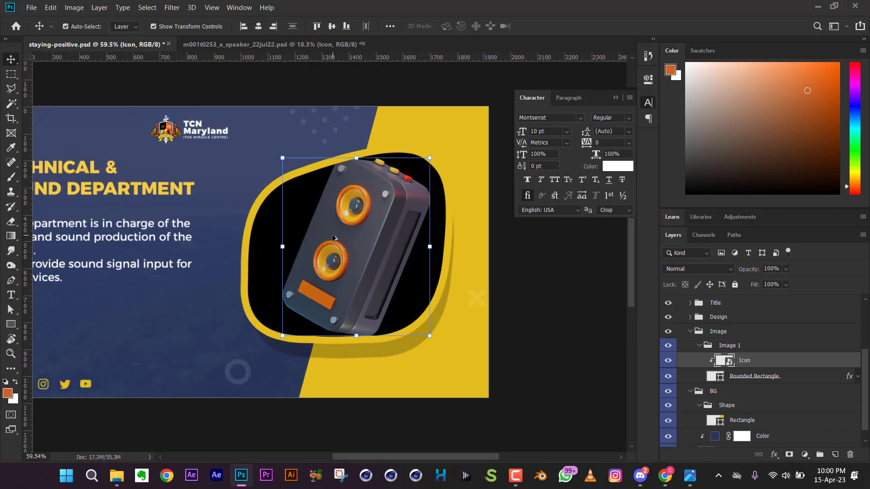
scroll(333, 237, down, 1)
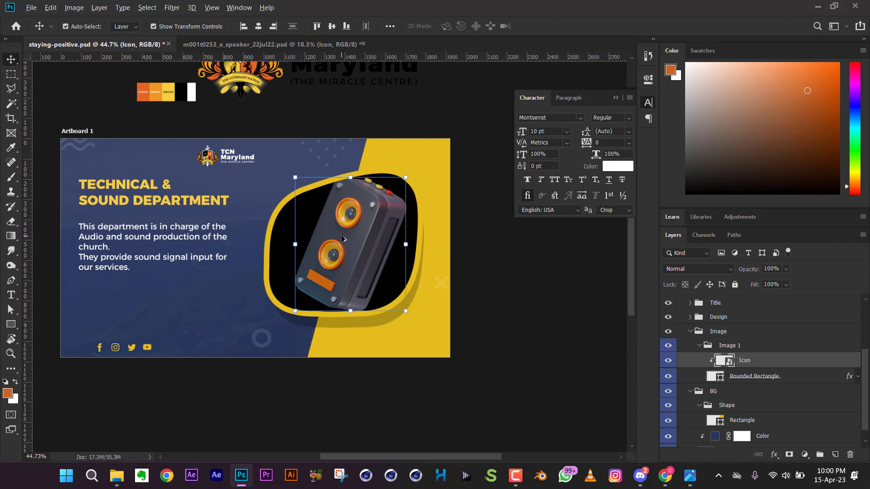
scroll(344, 237, up, 1)
scroll(344, 237, down, 1)
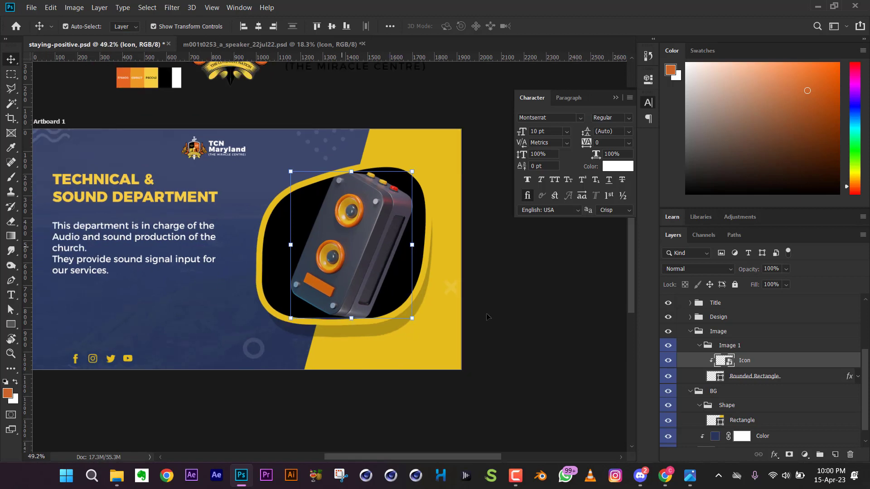
Fill the Rounded Rectangle shape with white, hiding the clipped speaker Icon layer only while recolouring it.
click(787, 378)
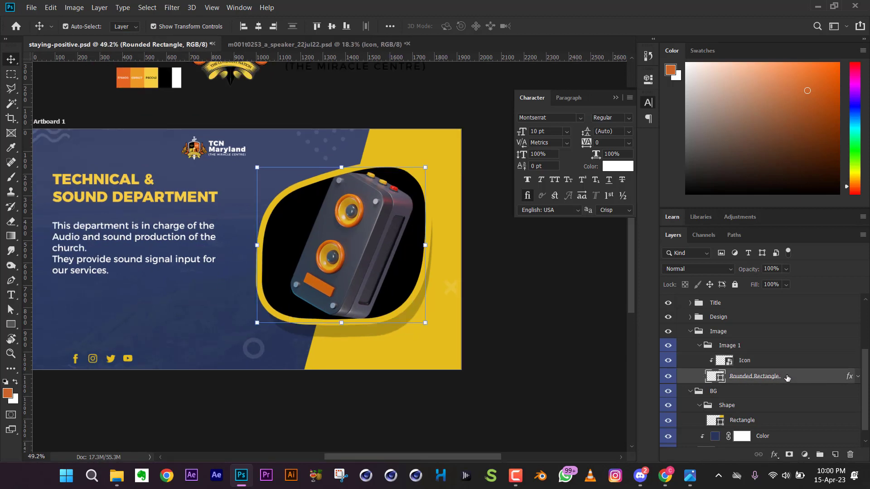
click(668, 361)
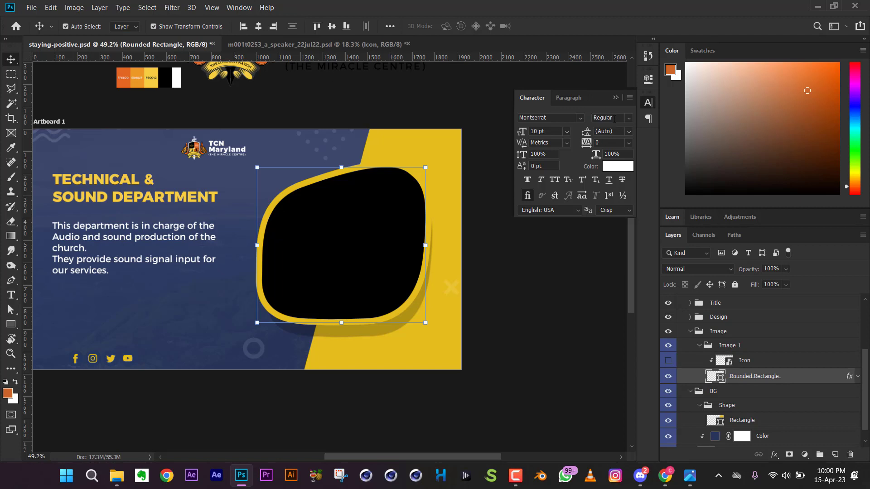
click(648, 79)
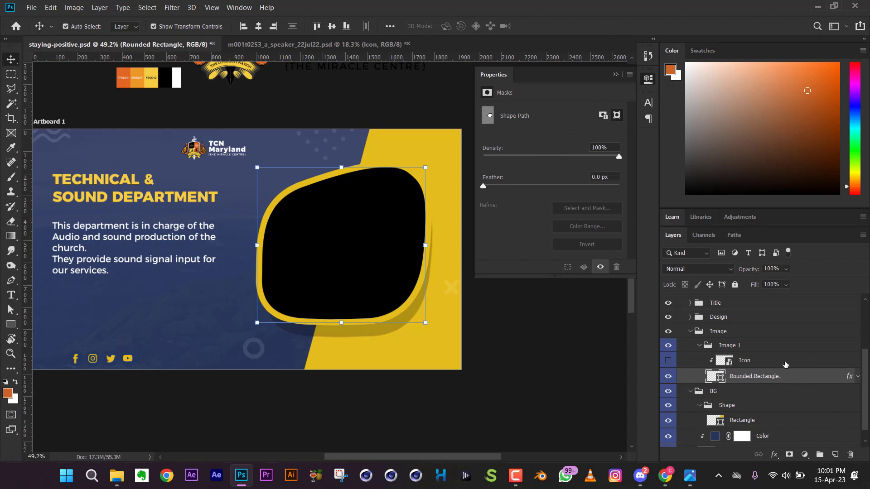
click(650, 82)
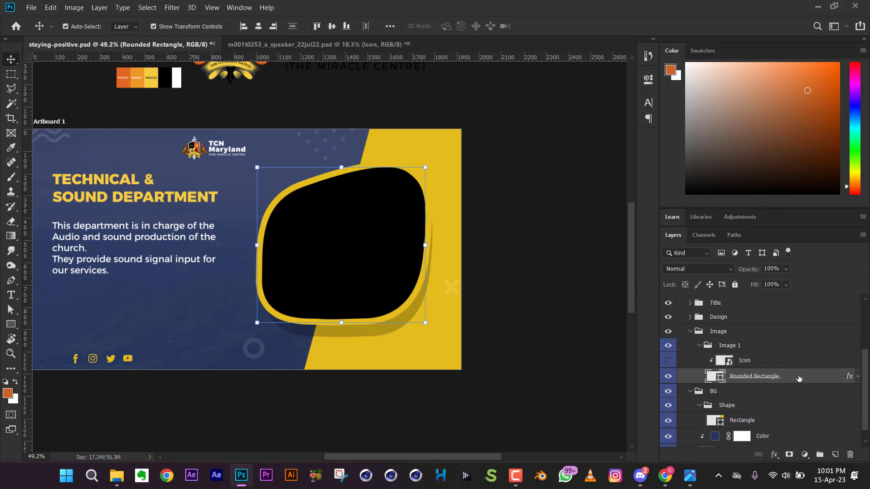
key(a)
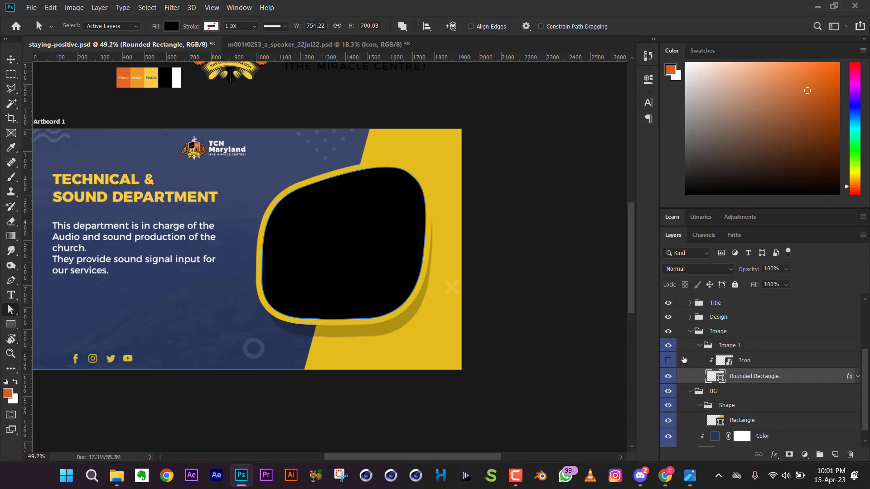
click(668, 376)
click(669, 377)
click(175, 25)
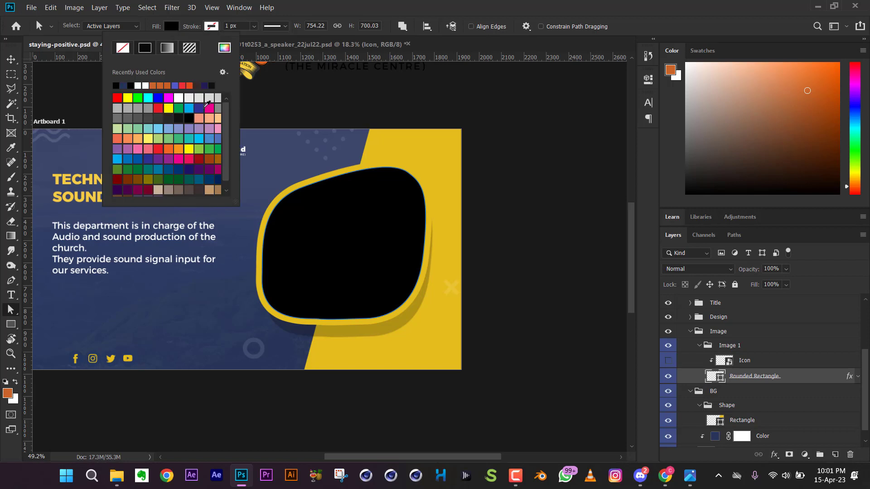
click(178, 97)
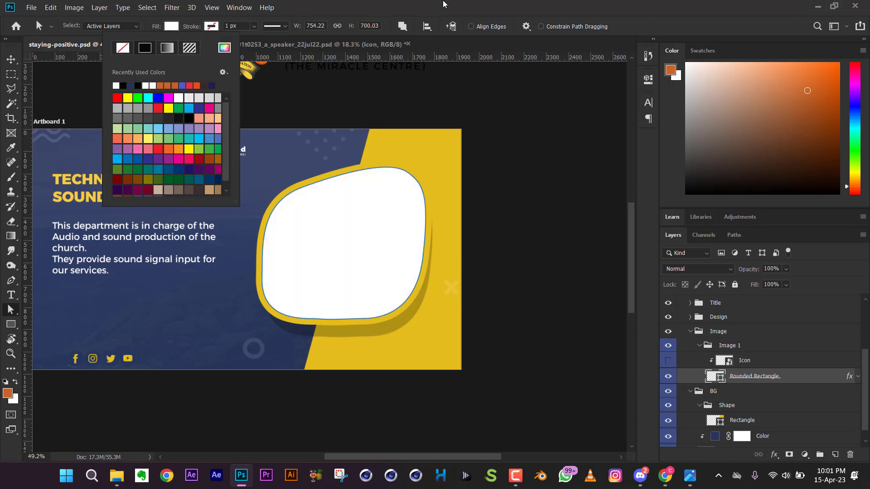
click(409, 3)
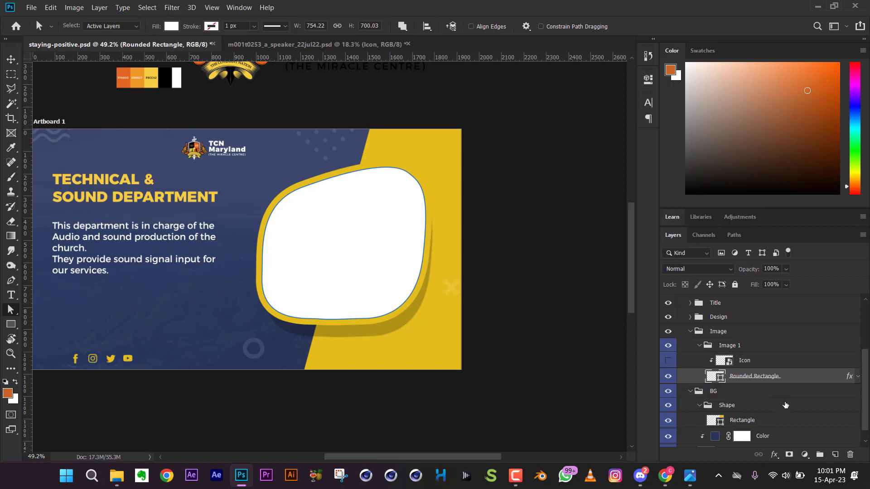
click(669, 362)
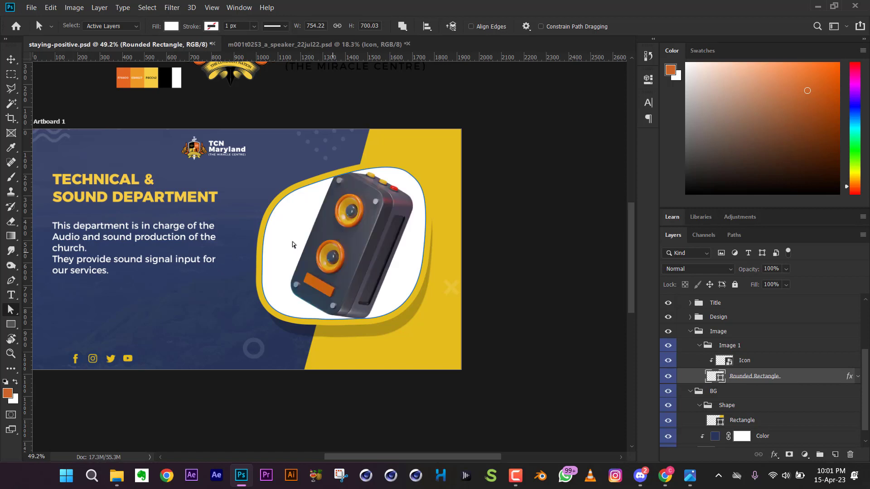
Set the Rounded Rectangle's fill to the yellow e5bd1d sampled from the flyer's background, and deselect the shape.
scroll(351, 267, down, 1)
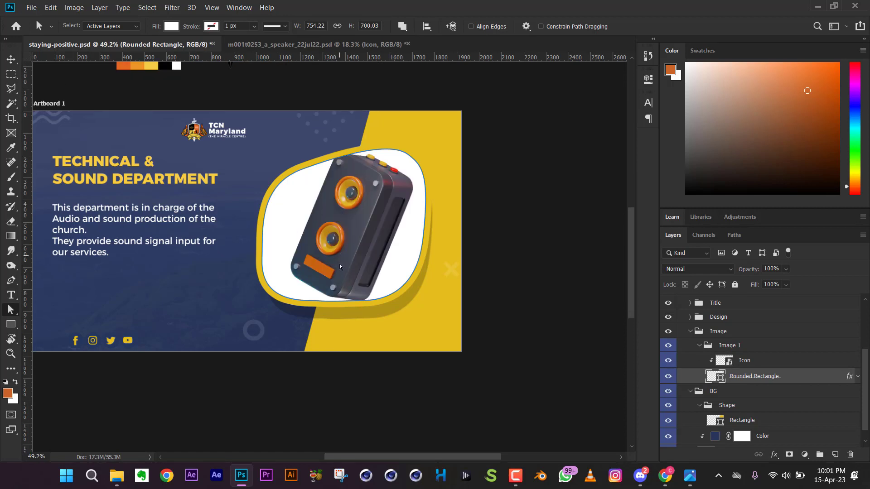
scroll(339, 256, down, 1)
scroll(333, 258, up, 1)
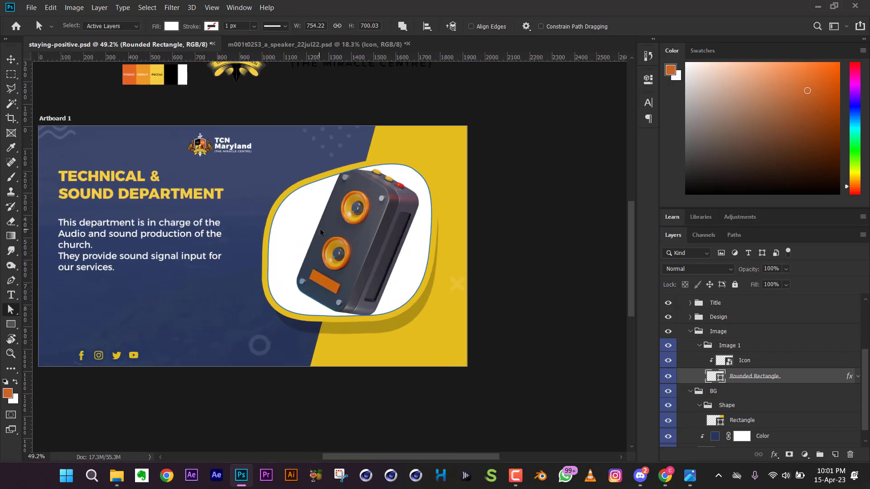
scroll(323, 219, up, 1)
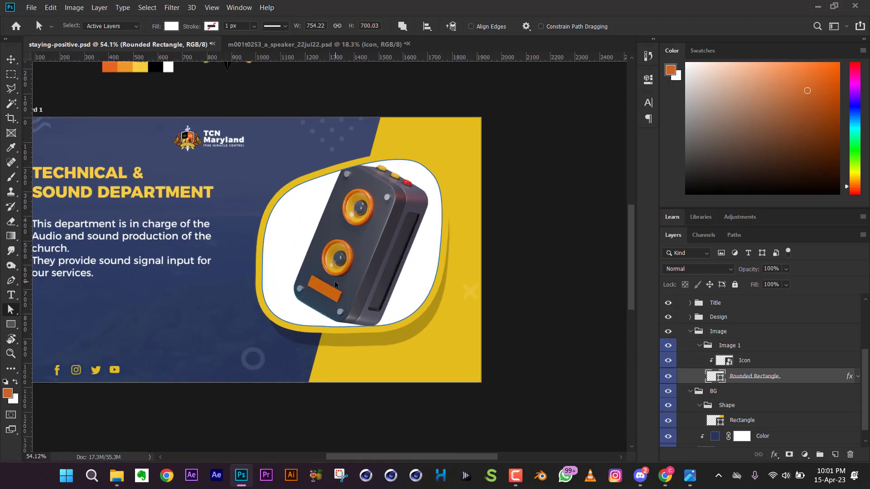
scroll(328, 205, down, 3)
scroll(328, 205, up, 4)
scroll(336, 208, up, 1)
scroll(363, 229, down, 2)
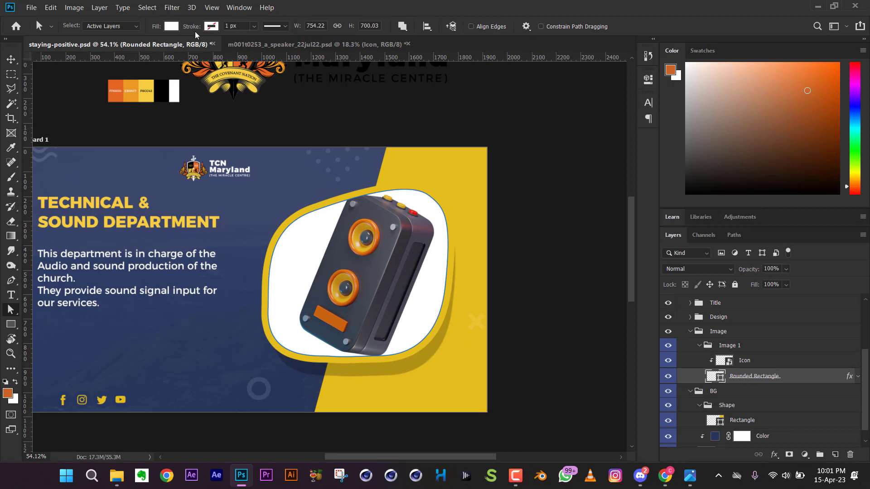
click(173, 28)
click(225, 47)
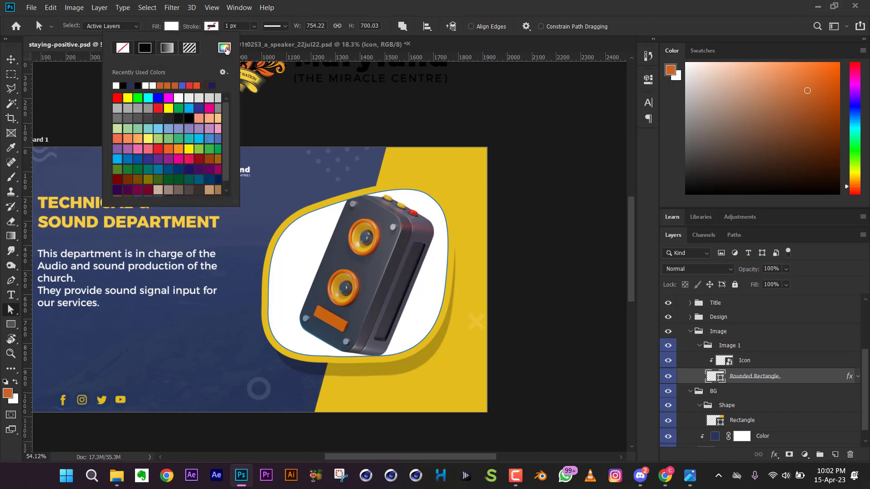
click(441, 163)
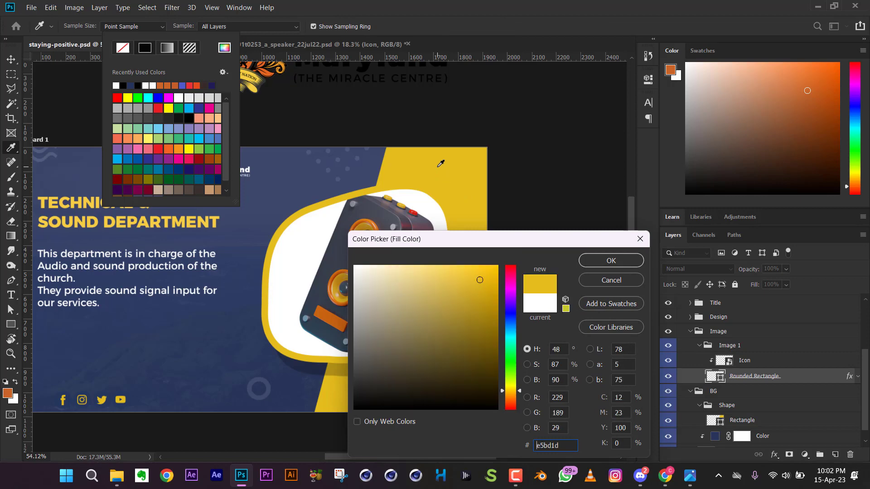
click(611, 262)
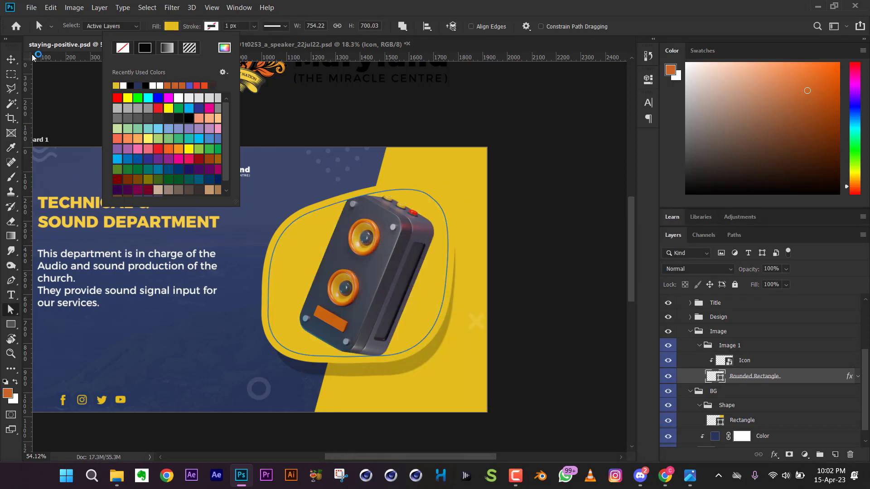
click(11, 59)
click(528, 100)
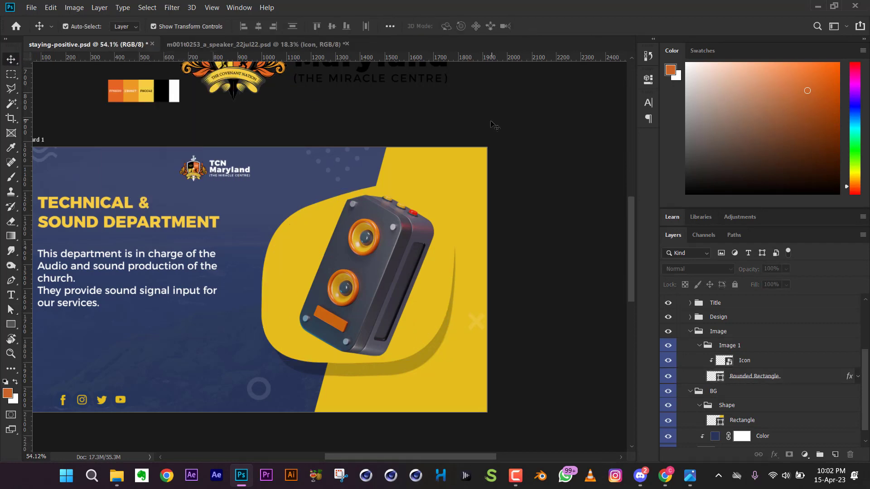
Select the Rounded Rectangle, toggle its visibility and expand its layer effects to examine how the frame is built.
scroll(336, 220, down, 2)
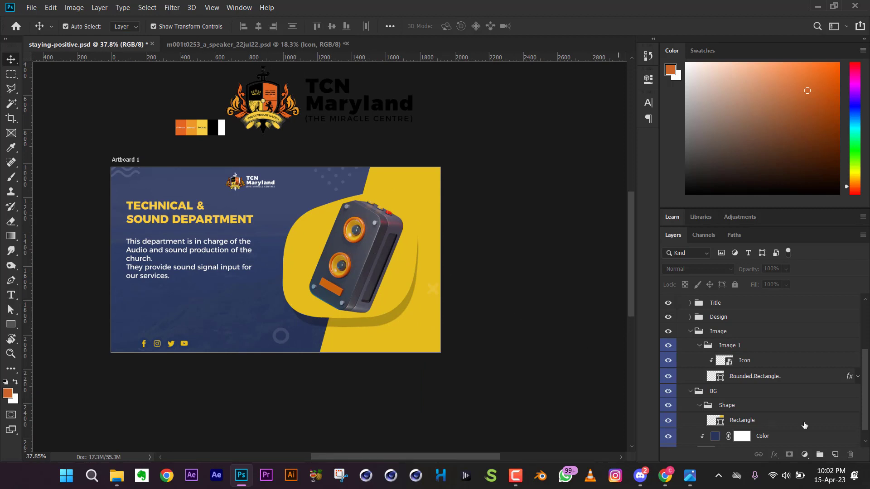
click(720, 381)
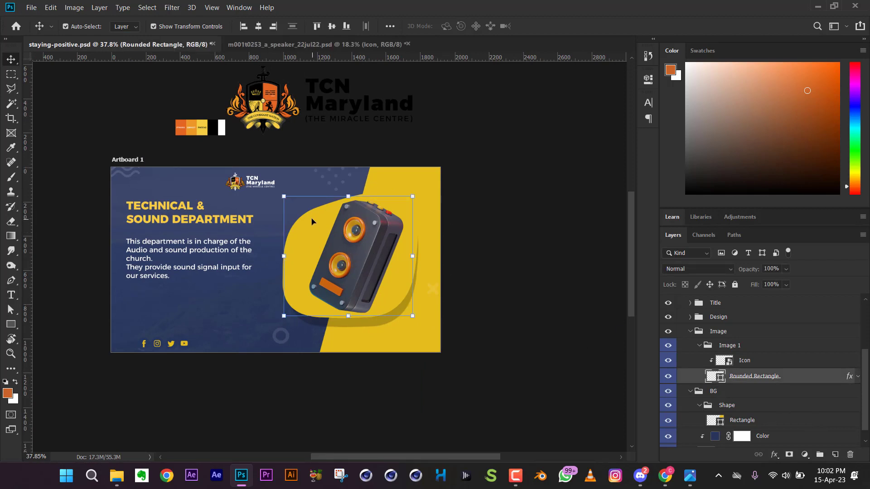
key(a)
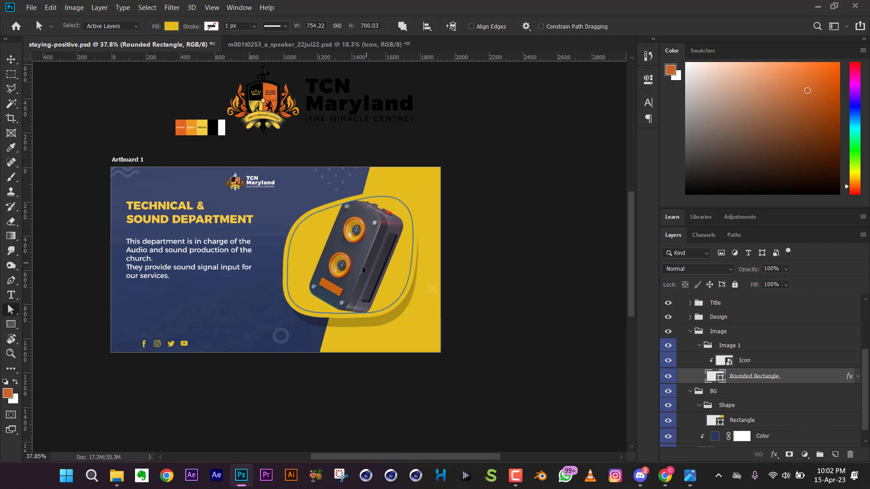
scroll(362, 266, up, 2)
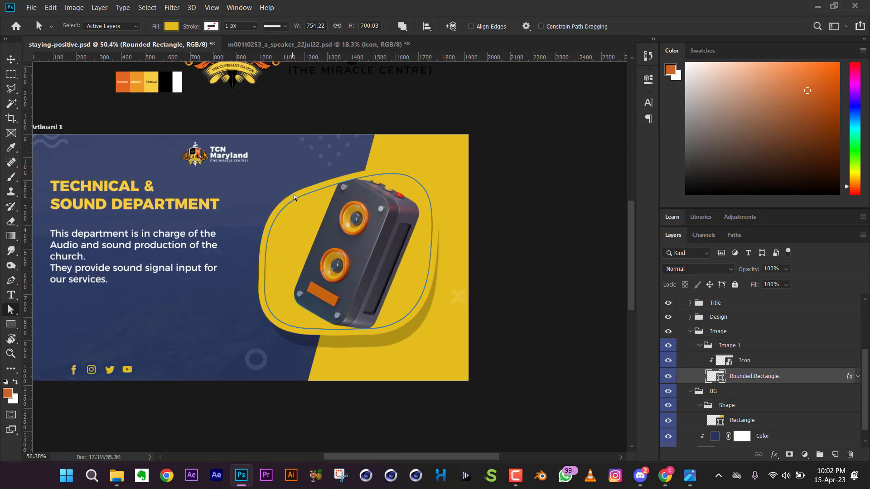
click(669, 377)
click(668, 377)
click(857, 377)
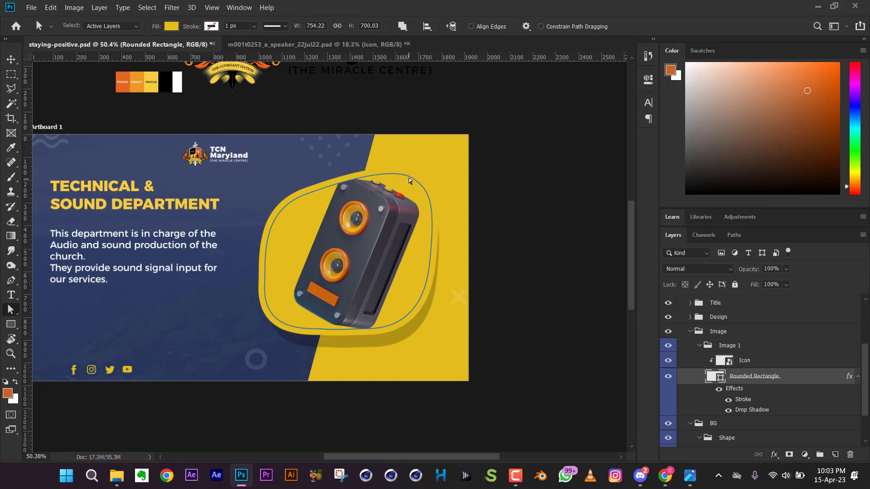
Change the Rounded Rectangle's fill to the recently used dark orange.
click(172, 27)
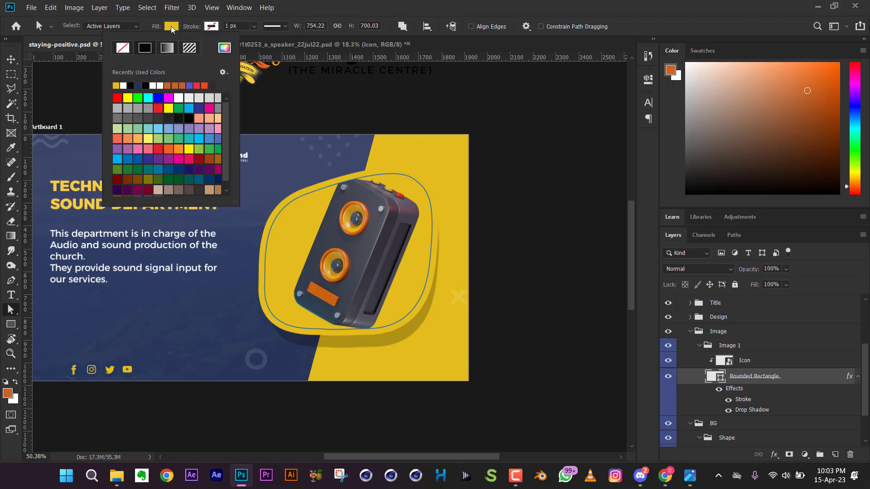
click(186, 85)
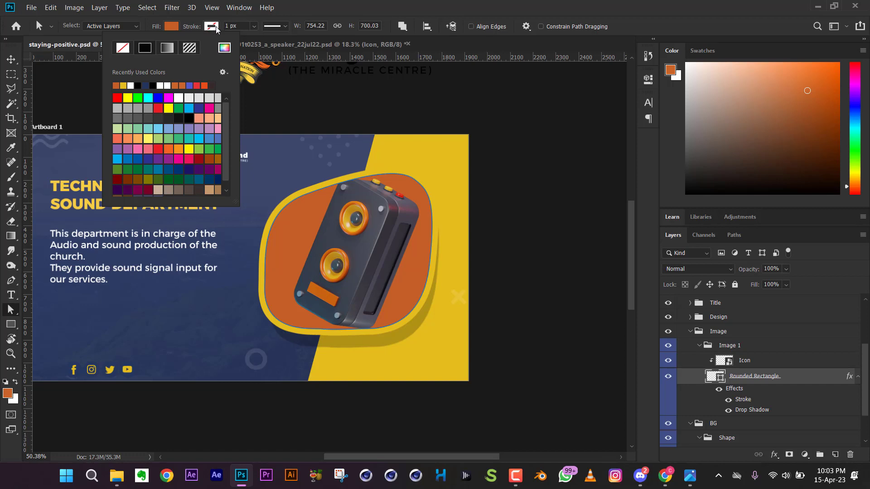
click(333, 10)
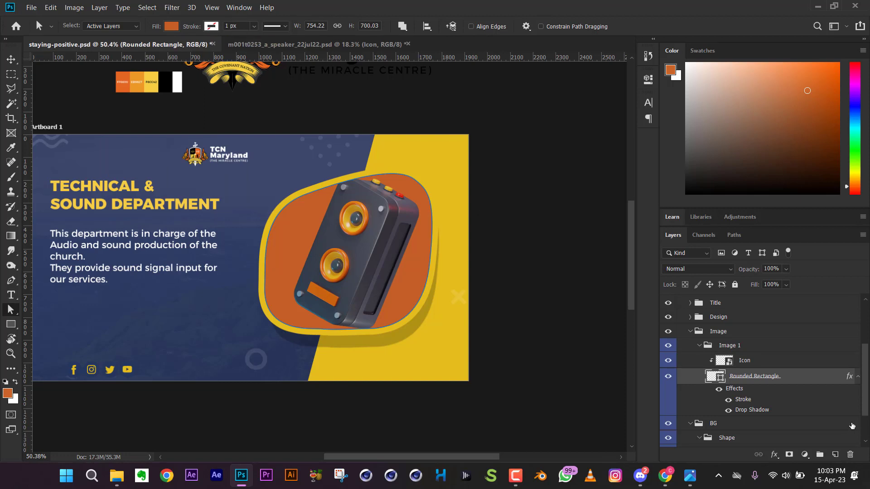
Change the Stroke effect colour of the Rounded Rectangle to white (ffffff) in its layer style.
scroll(754, 394, down, 1)
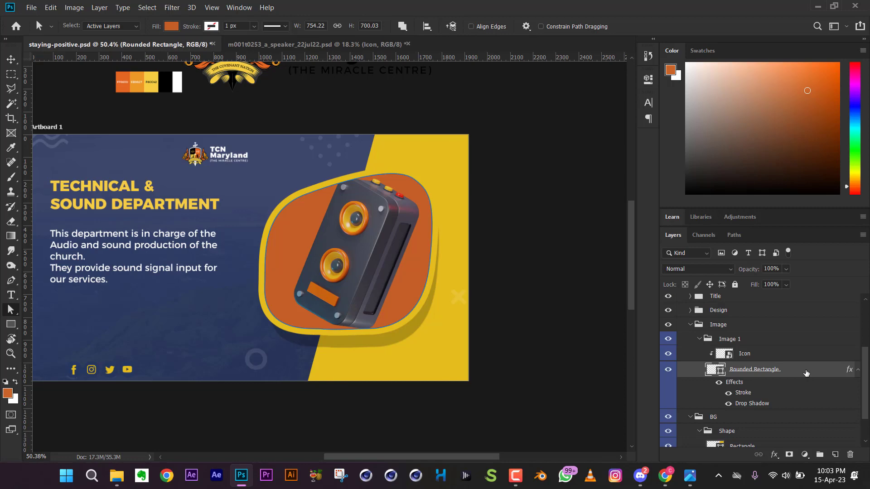
key(h)
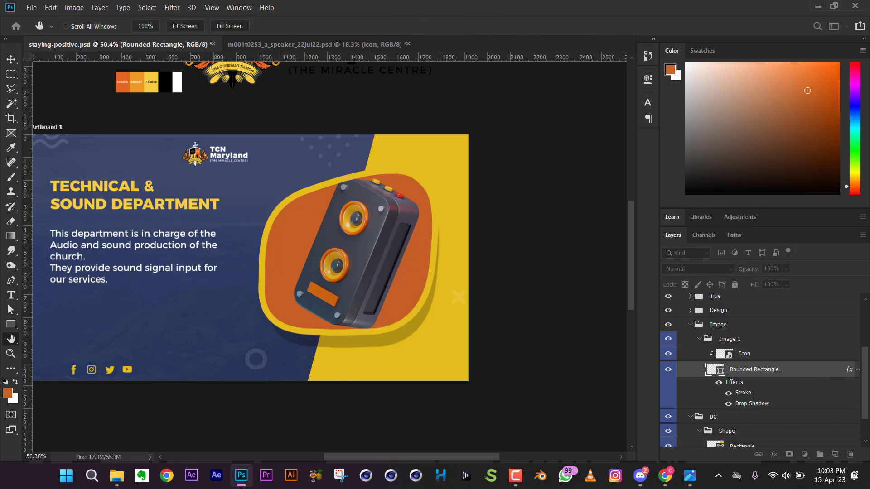
double_click(798, 370)
mouse_move(504, 140)
mouse_down()
mouse_move(513, 126)
mouse_move(598, 115)
mouse_up()
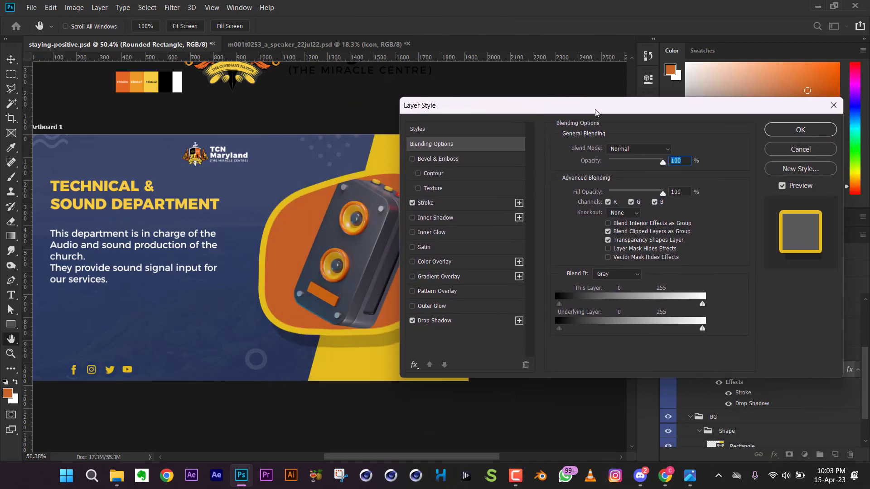
click(438, 208)
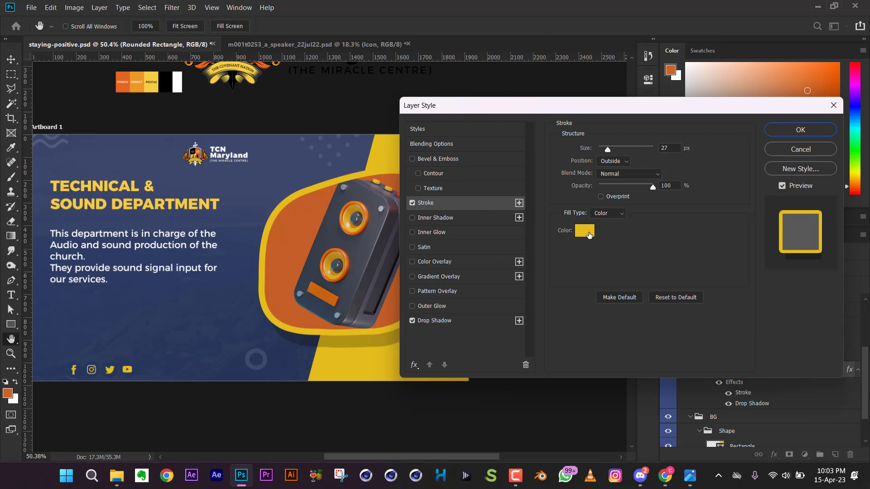
click(589, 235)
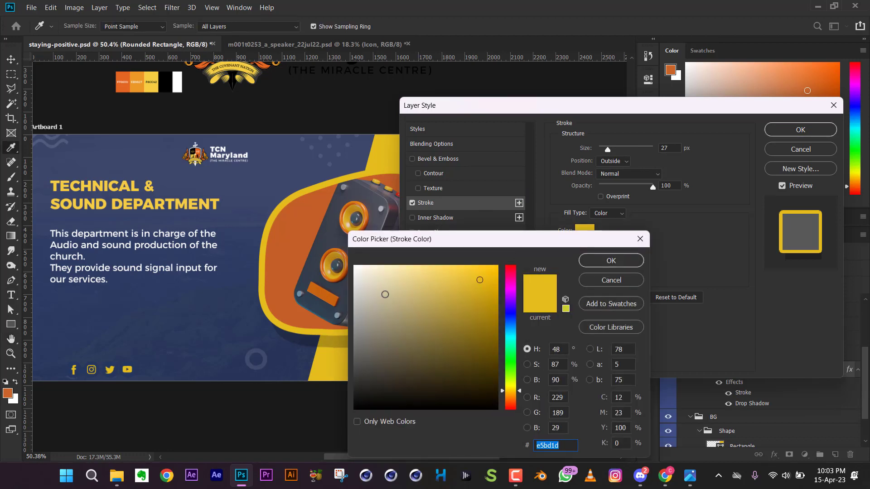
click(361, 281)
drag(361, 282, 343, 252)
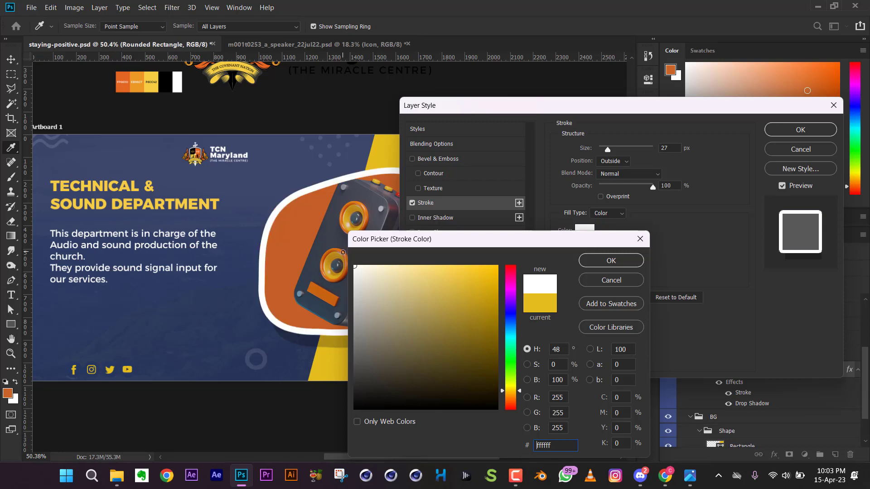
click(613, 262)
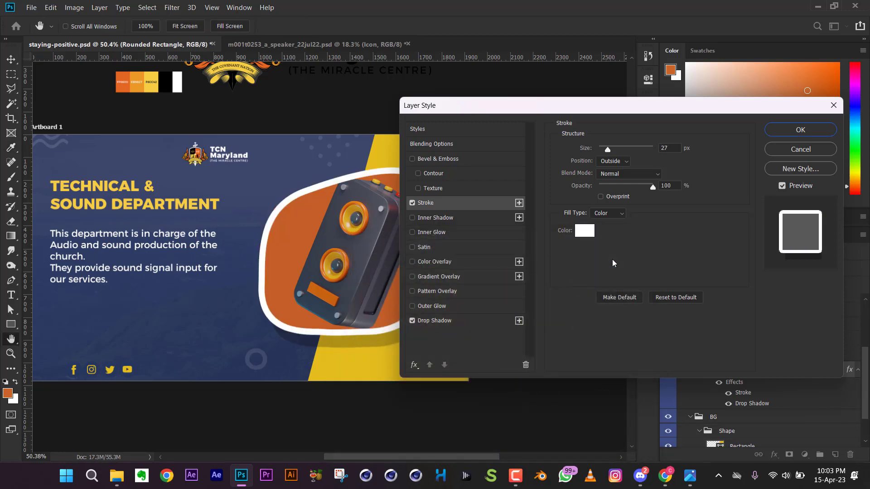
click(814, 133)
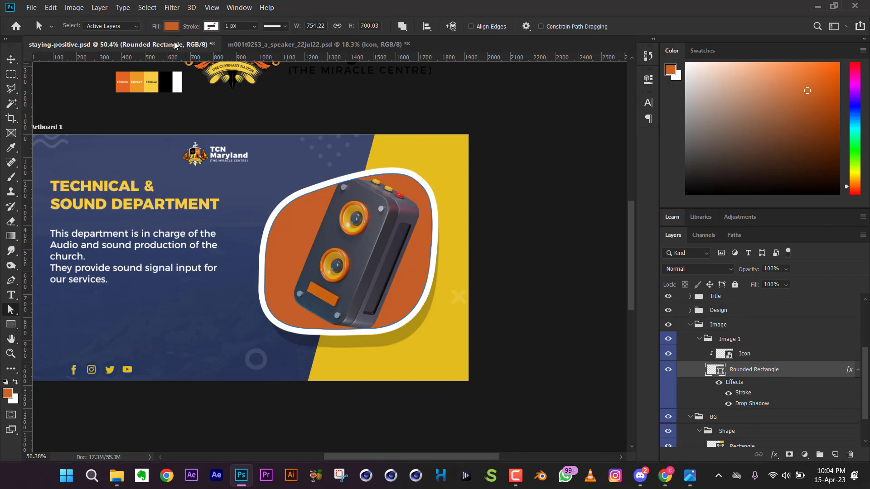
Set the Rounded Rectangle's fill back to the recently used yellow behind the speaker.
click(175, 27)
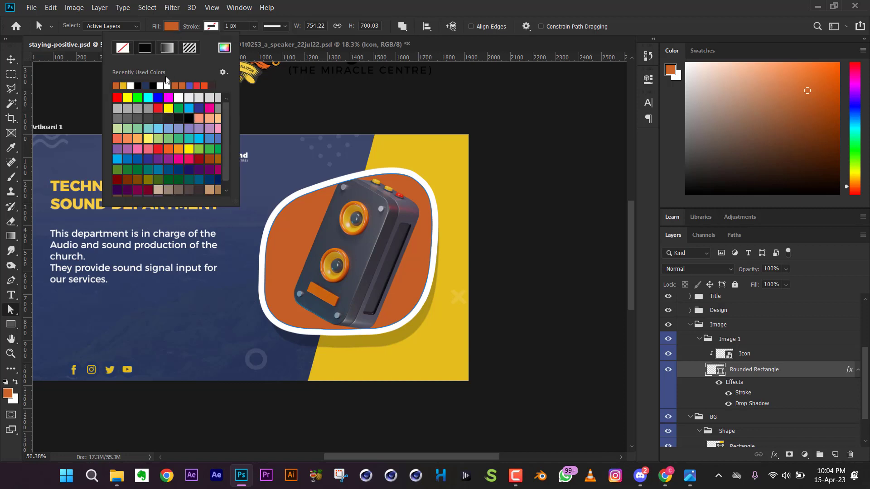
click(125, 87)
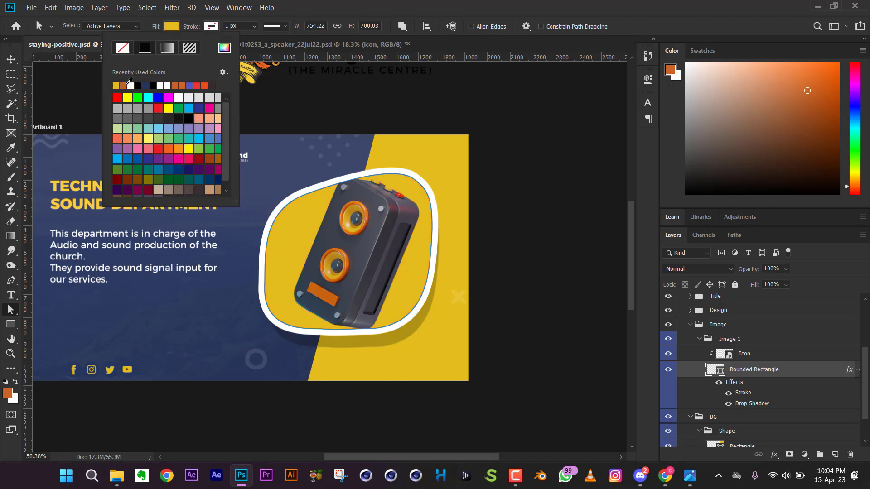
Toggle the speaker Icon layer's visibility and compare the frame with the staying-positive.jpg reference flyer in the image viewer.
click(358, 4)
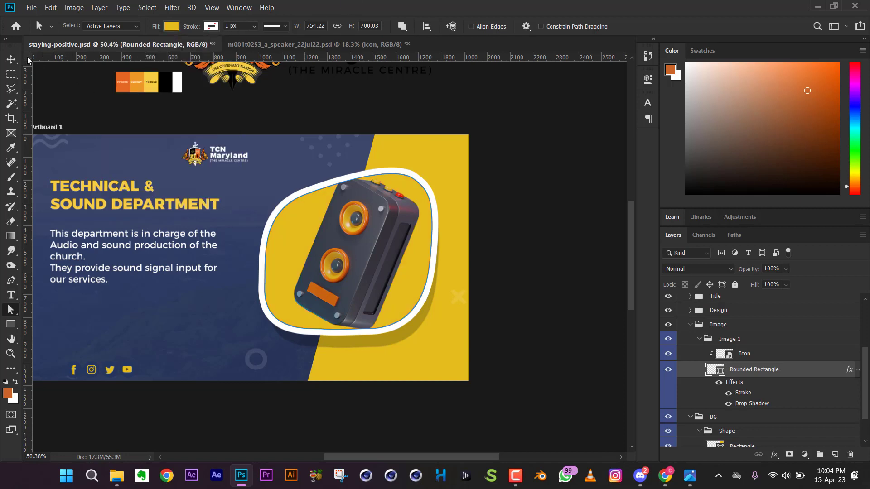
click(12, 60)
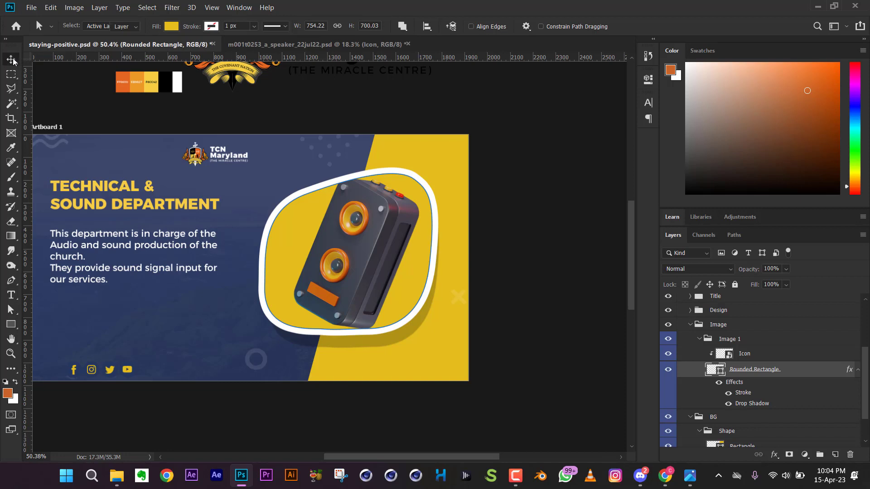
click(367, 233)
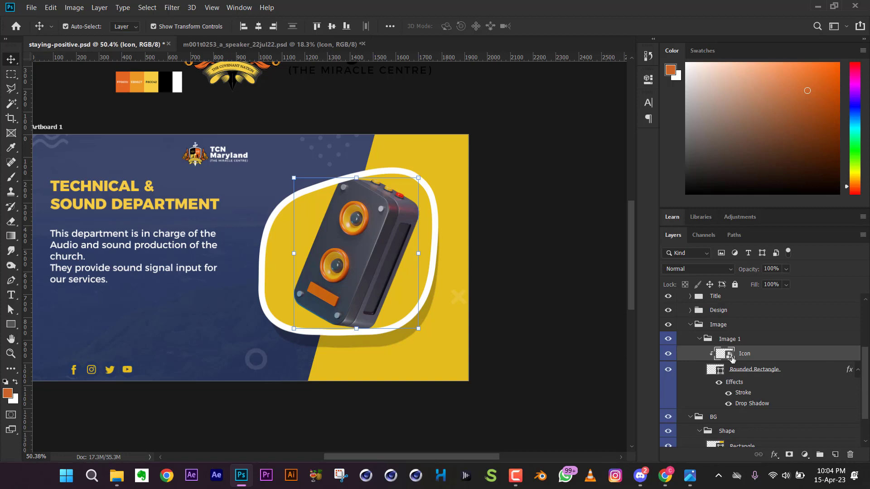
click(668, 353)
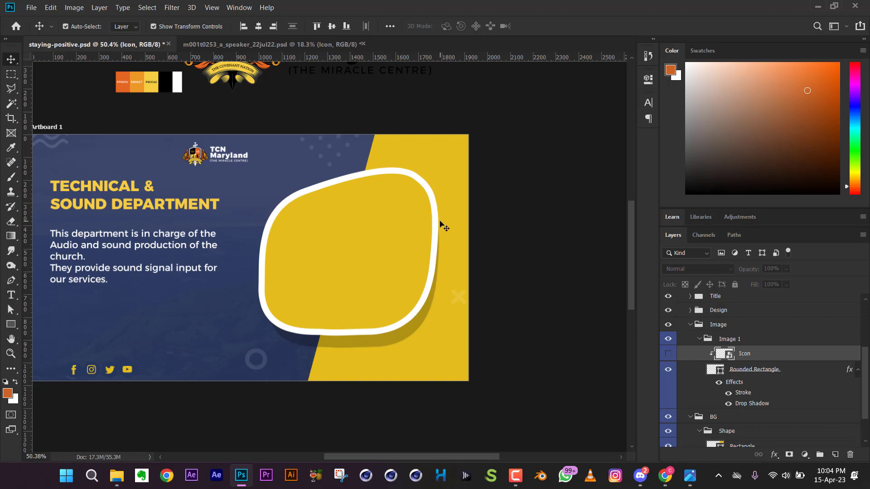
click(669, 354)
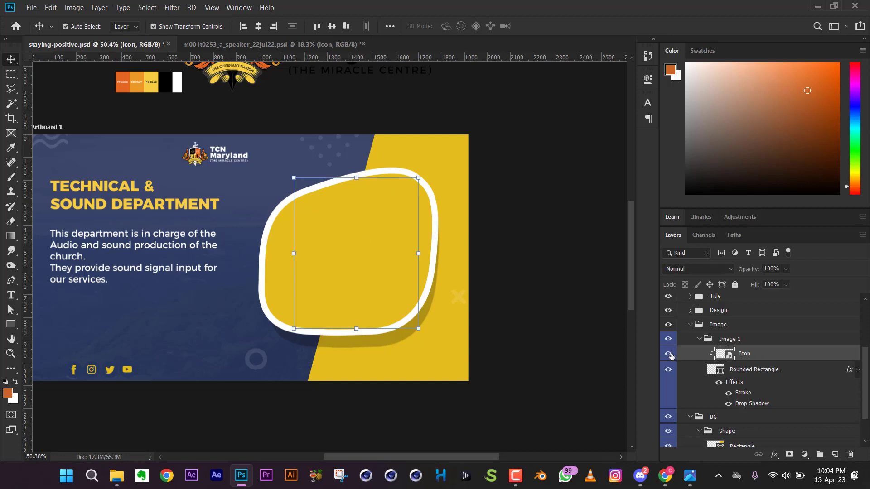
click(690, 476)
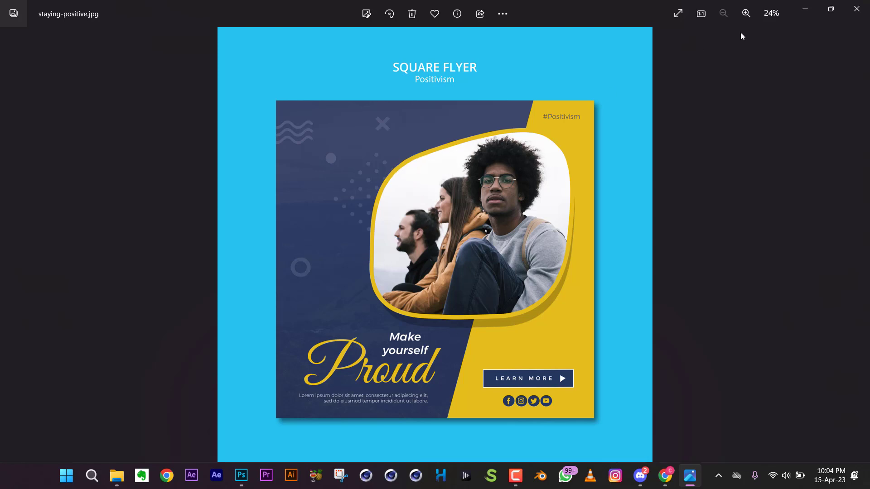
click(805, 9)
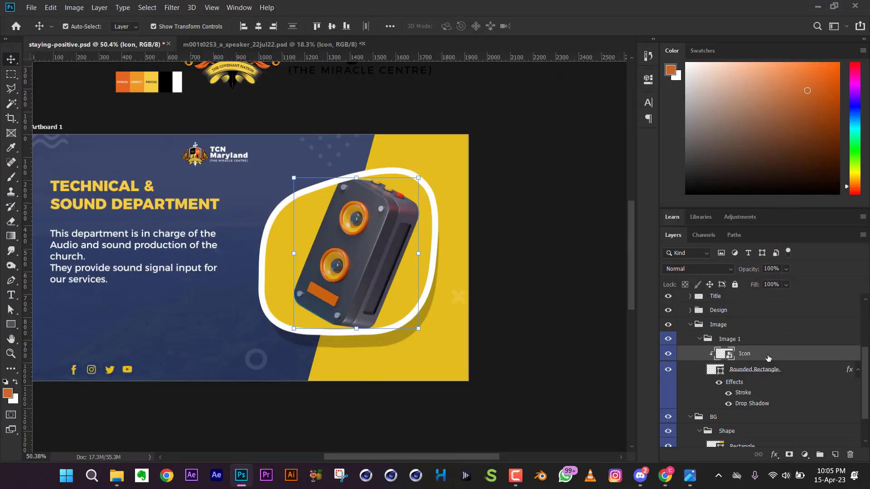
Release the Icon layer's clipping mask from the Rounded Rectangle so the speaker is no longer confined to the frame.
click(717, 365)
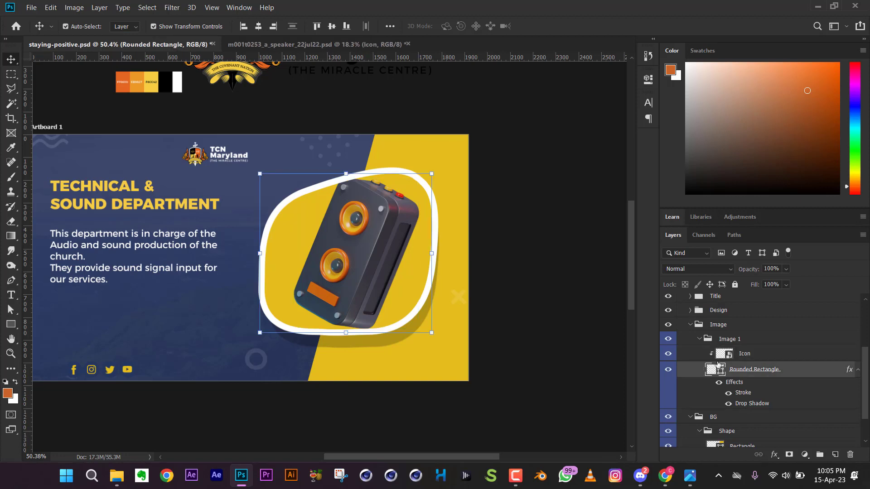
click(744, 357)
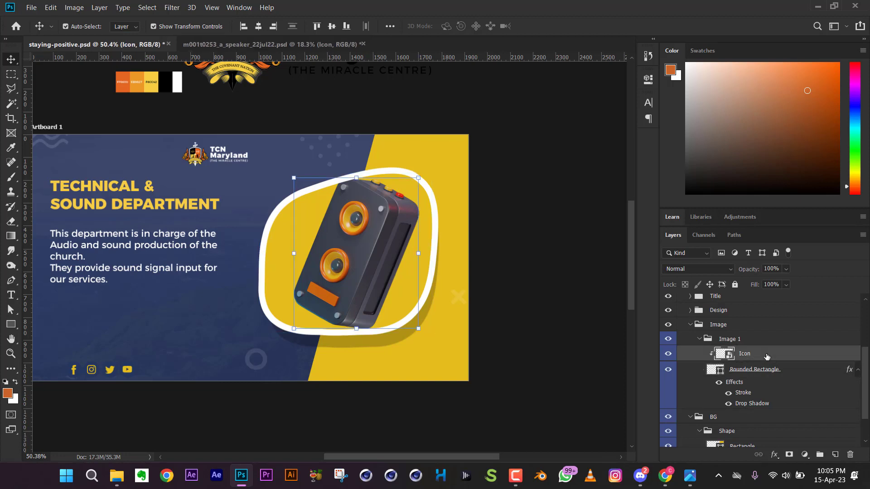
alt+click(714, 357)
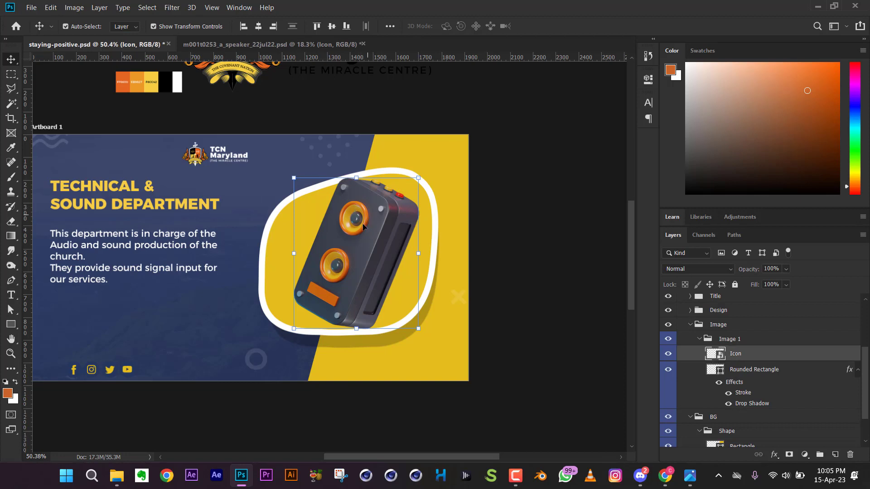
Enlarge the speaker icon to about 26.4% so it overlaps the frame's white outline, and commit the transform.
drag(291, 177, 282, 167)
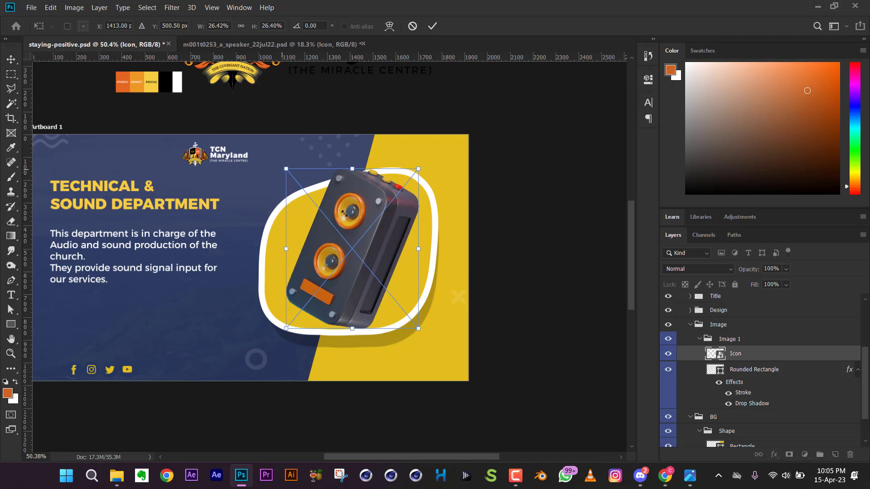
scroll(373, 225, down, 2)
scroll(353, 217, up, 2)
scroll(385, 235, down, 2)
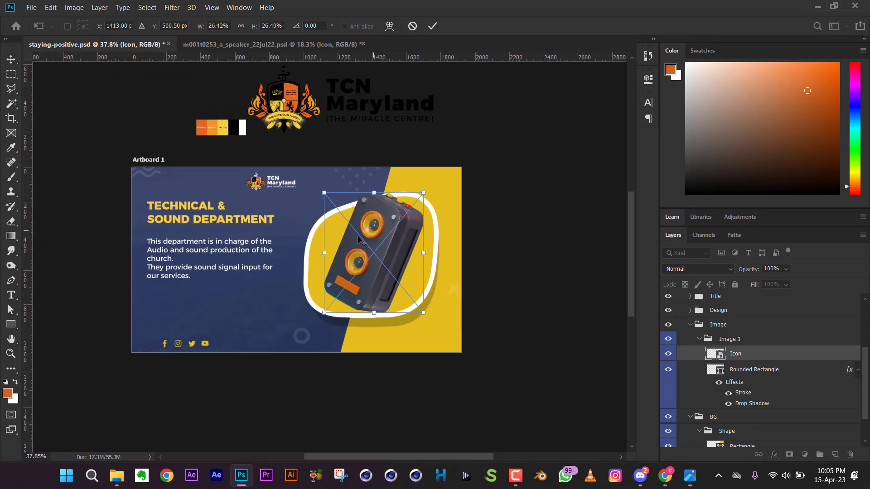
scroll(354, 243, up, 1)
key(alt+space)
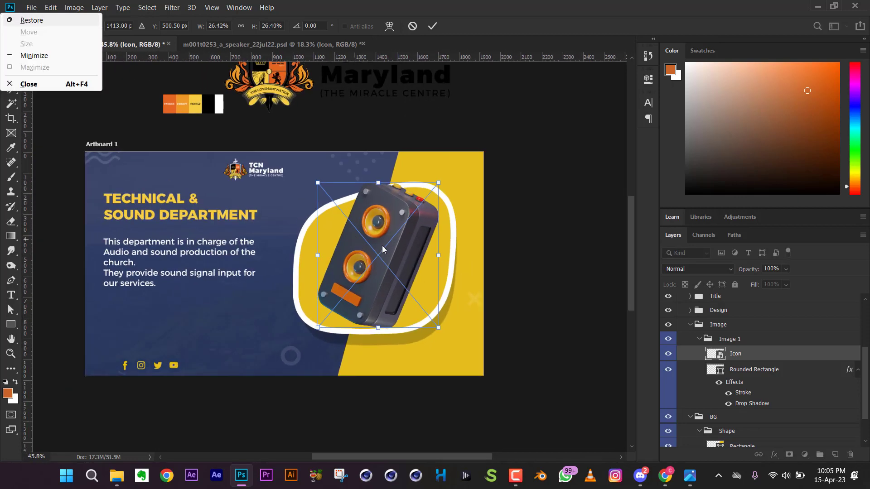
click(563, 245)
click(561, 240)
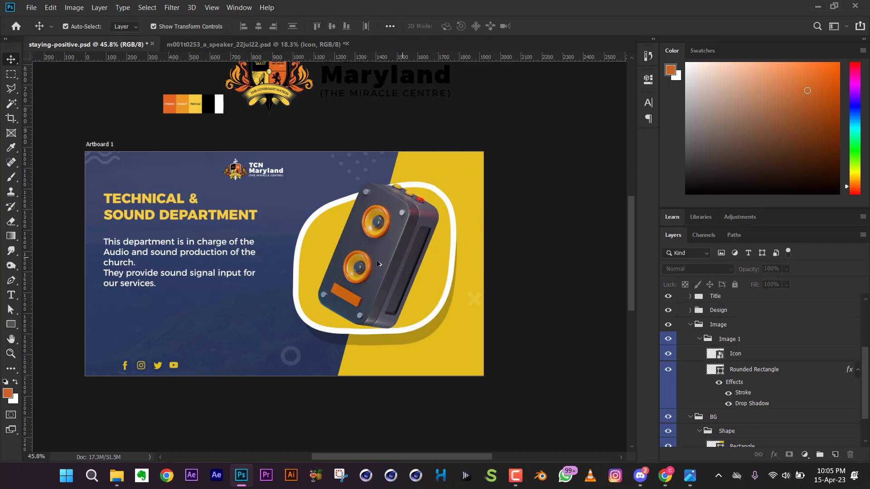
Select the TECHNICAL & SOUND DEPARTMENT title together with the body text and move both down 80 px.
scroll(211, 273, up, 1)
scroll(211, 272, down, 1)
scroll(204, 263, up, 1)
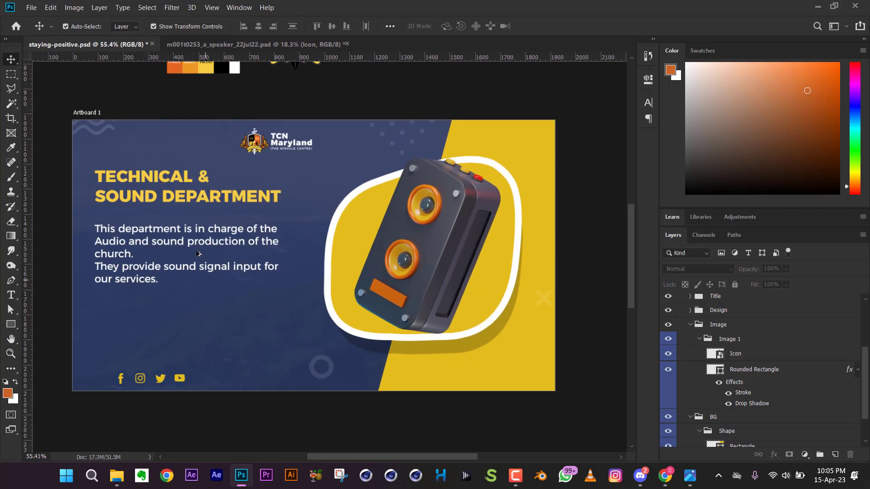
click(132, 185)
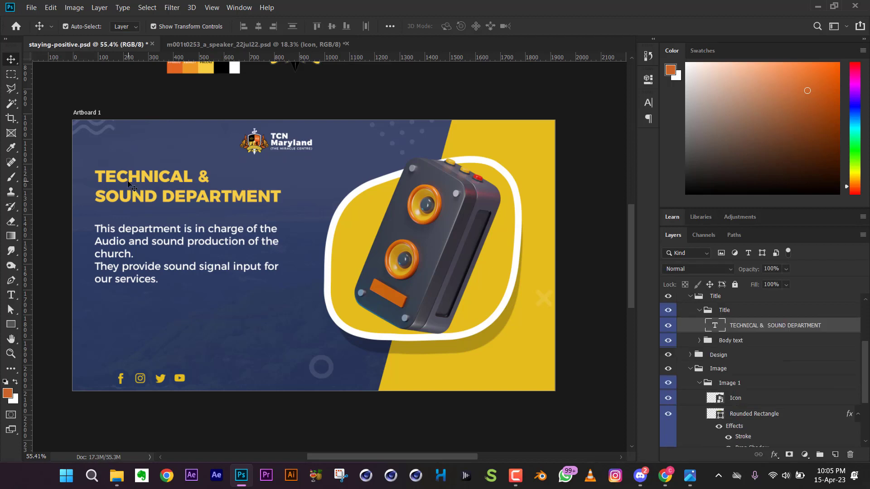
shift+click(115, 246)
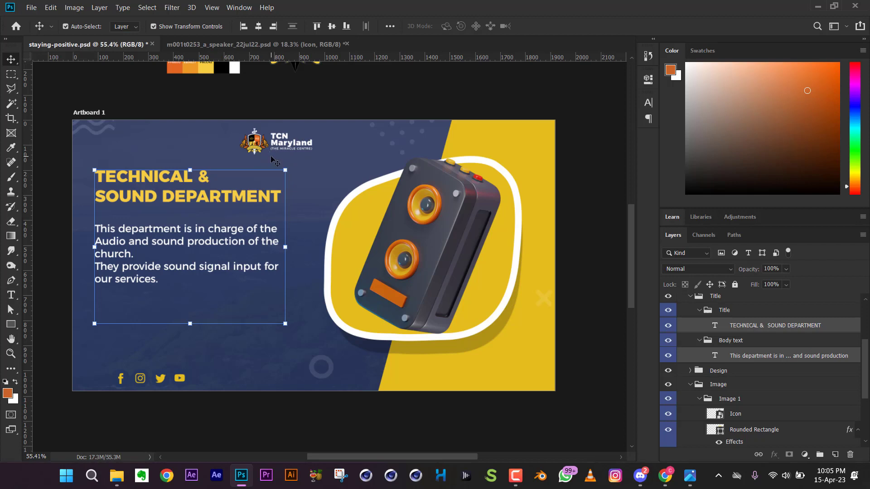
key(shift+Down)
key(shift+Down)
key(shift+Down)
key(shift+Down)
key(shift+Down)
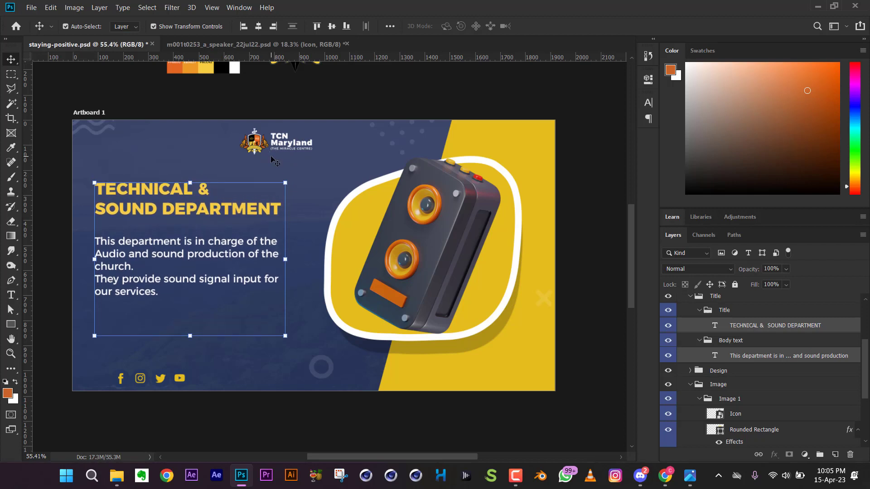
key(shift+Down)
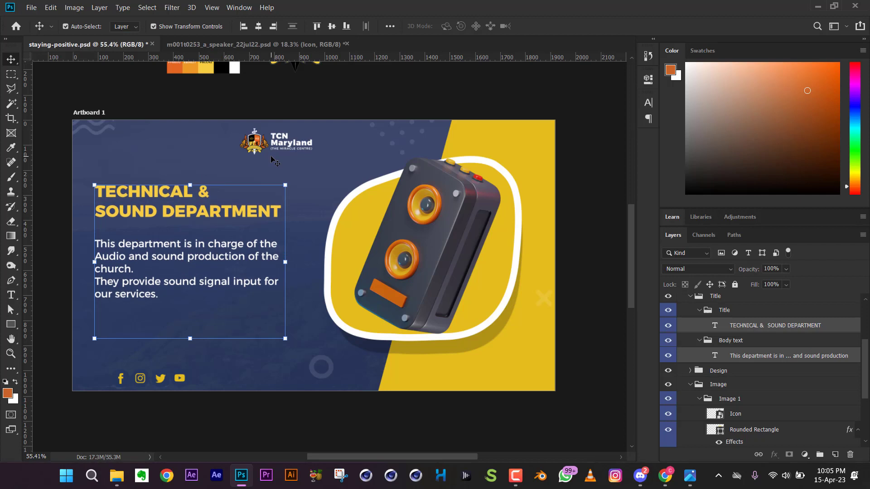
key(shift+Down)
key(shift+Down)
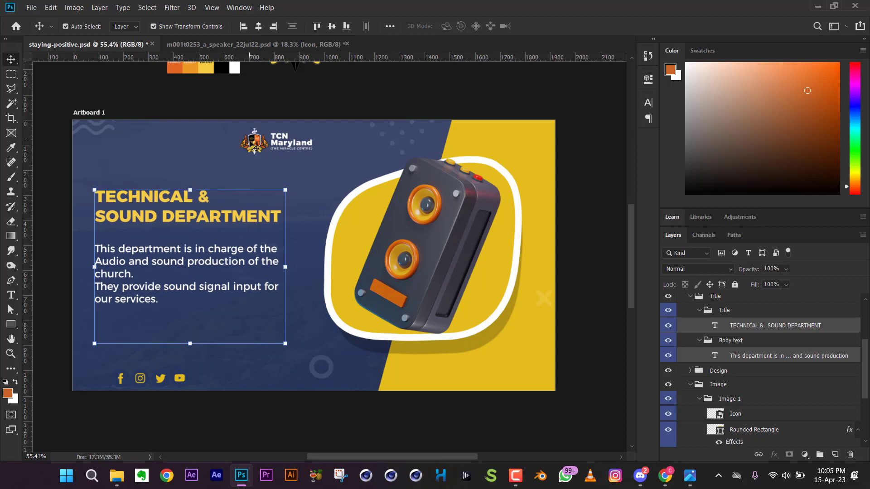
Move the white TCN Maryland logo down 20 px on the artboard.
click(256, 148)
key(shift+Down)
key(shift+Down)
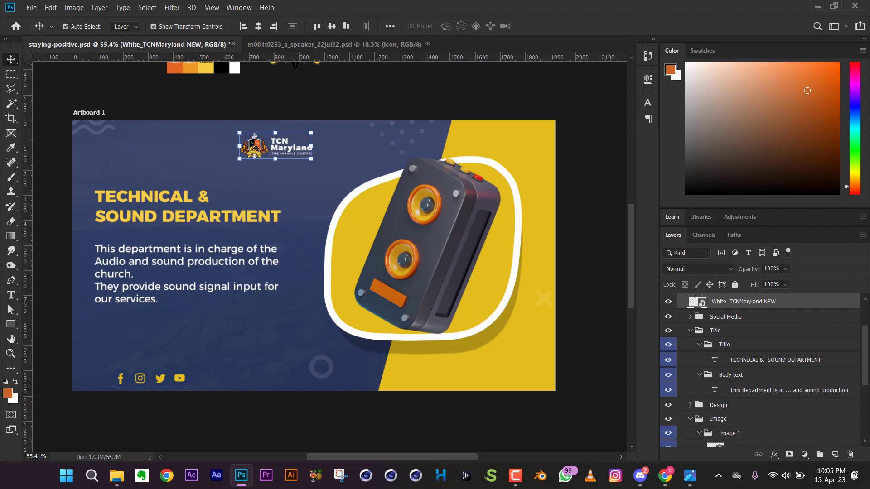
Shift the dotted decoration near the artboard's upper edge rightward toward the yellow area and deselect it.
scroll(253, 194, down, 1)
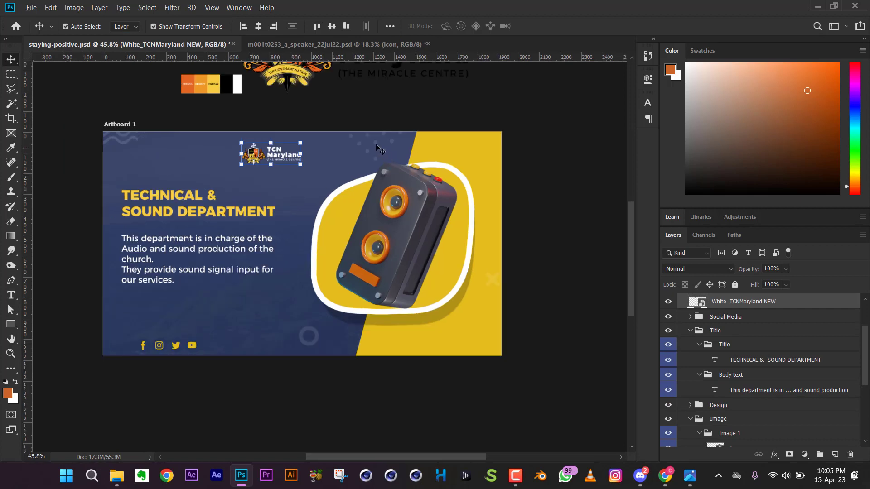
drag(379, 149, 400, 142)
click(545, 217)
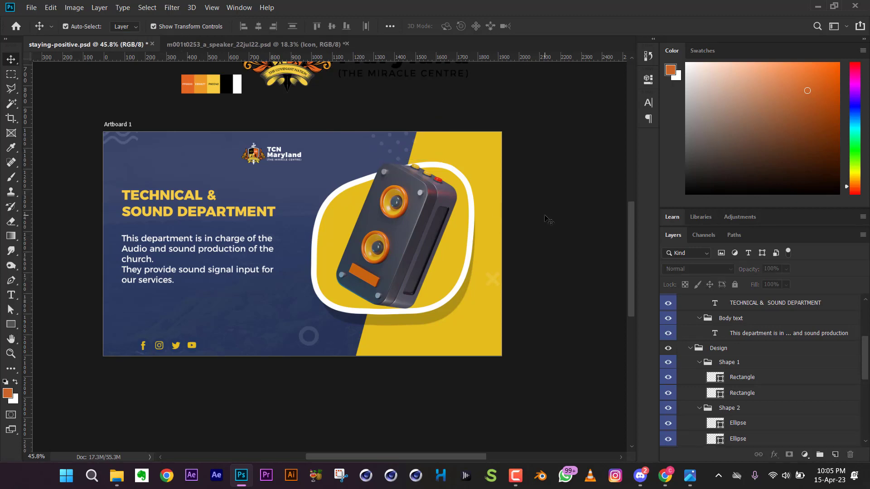
scroll(252, 266, up, 1)
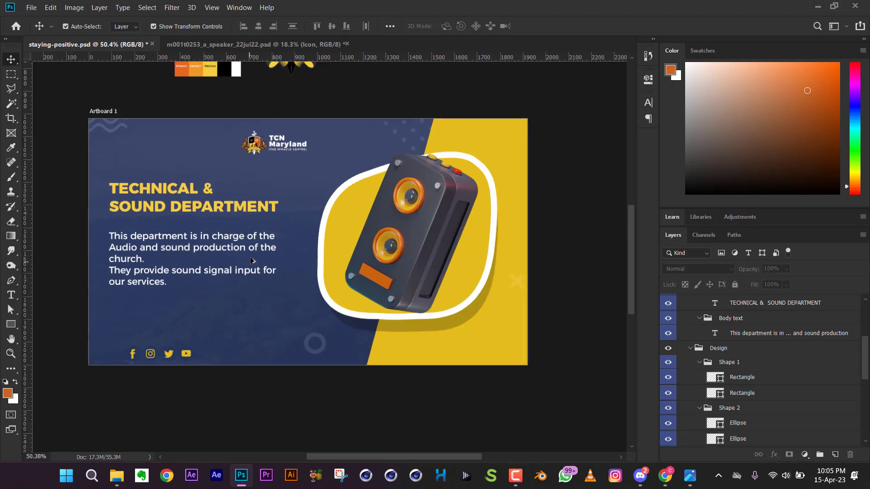
scroll(224, 286, up, 1)
scroll(298, 271, down, 1)
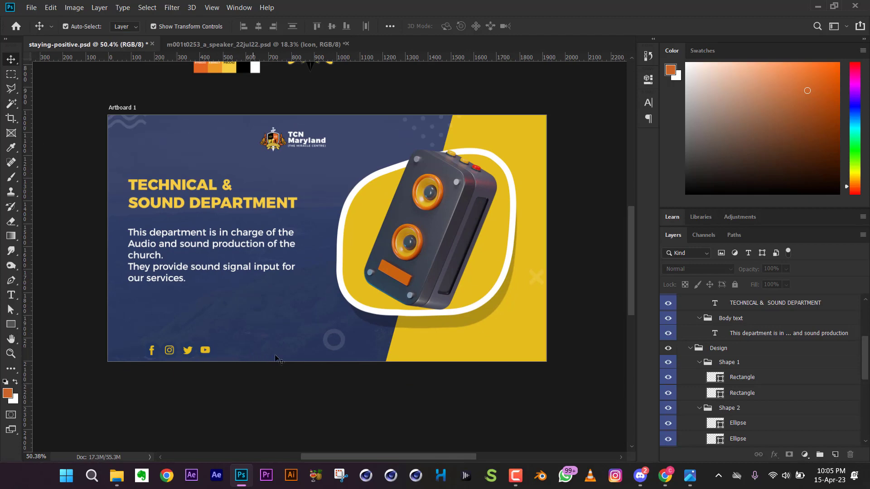
scroll(170, 367, up, 1)
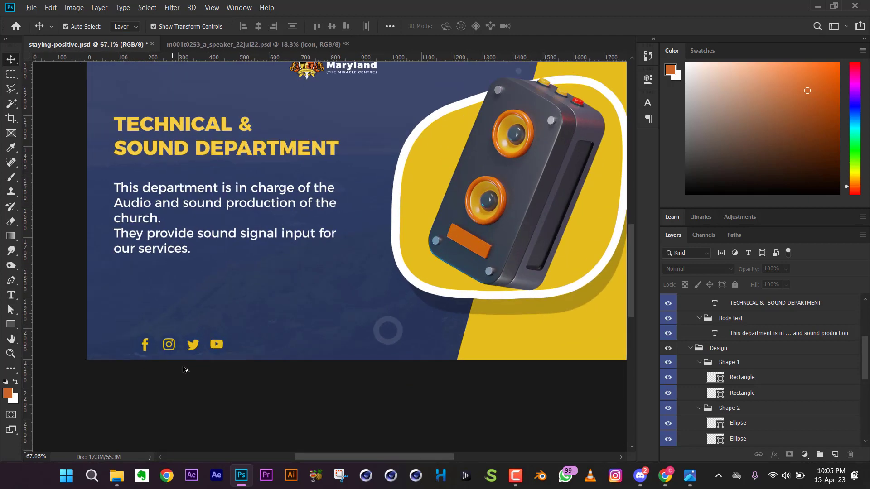
scroll(185, 369, up, 1)
click(180, 227)
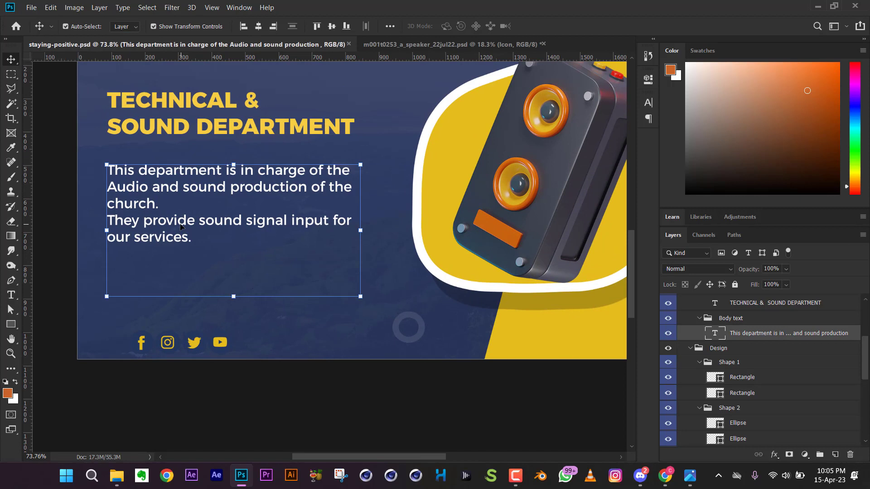
click(181, 385)
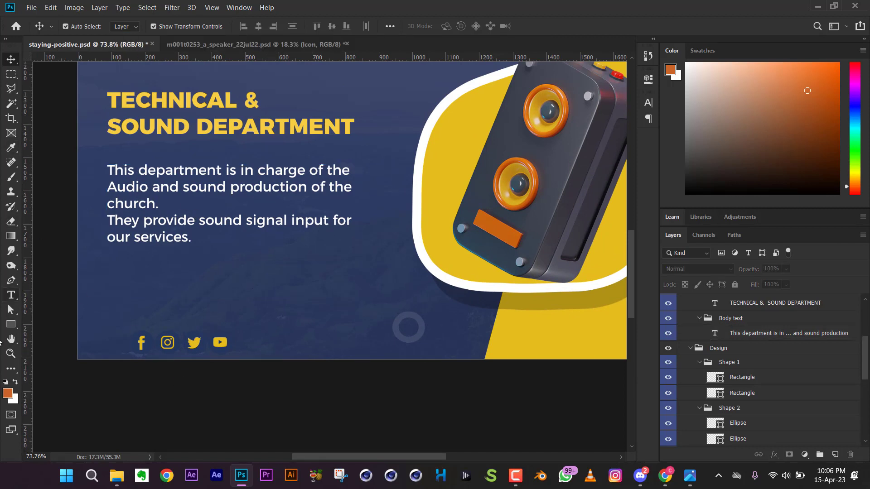
click(11, 295)
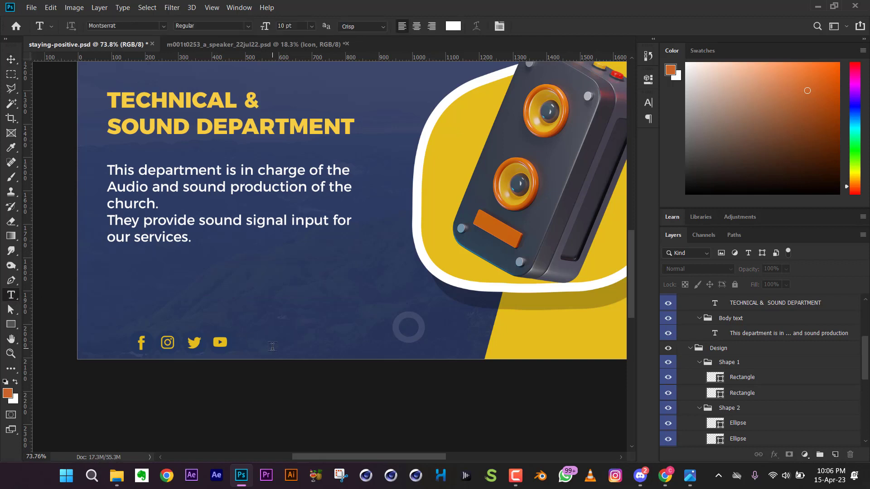
click(272, 347)
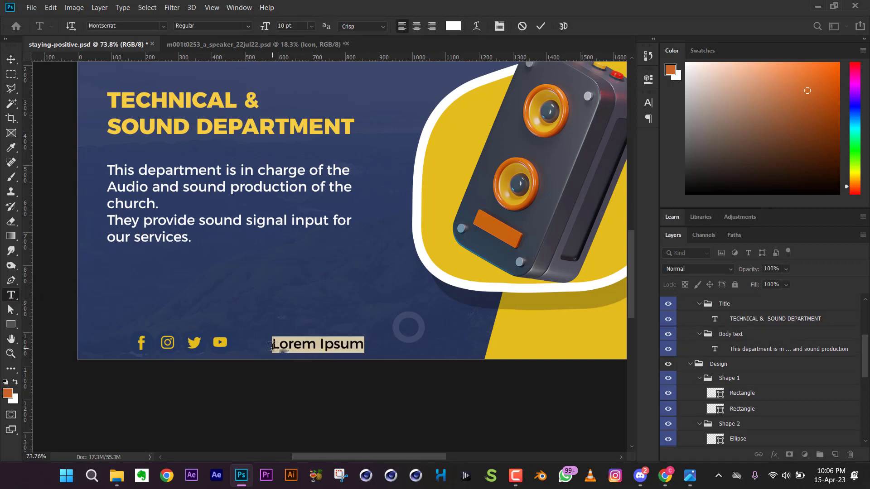
text(@)
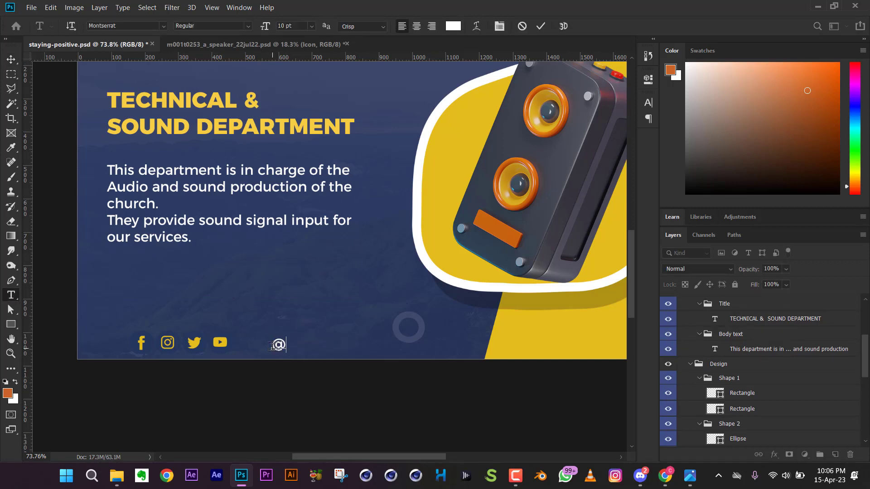
text(tcnmar )
text(land)
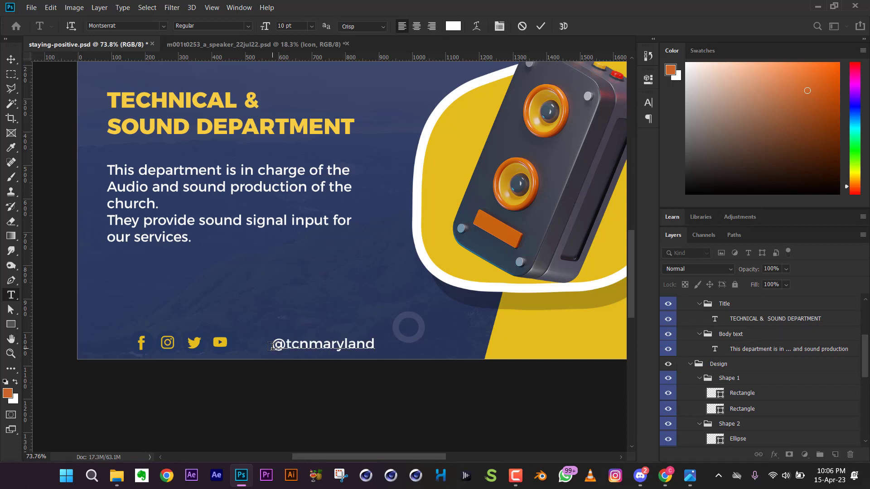
click(11, 60)
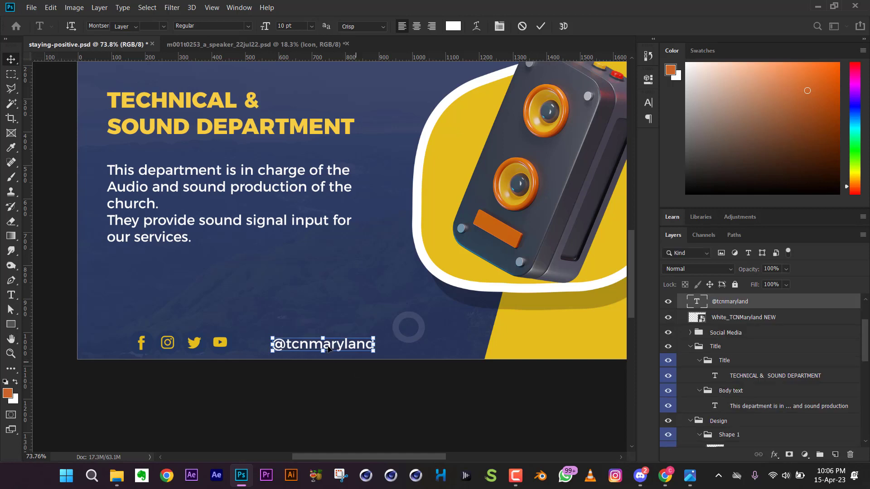
drag(315, 346, 290, 343)
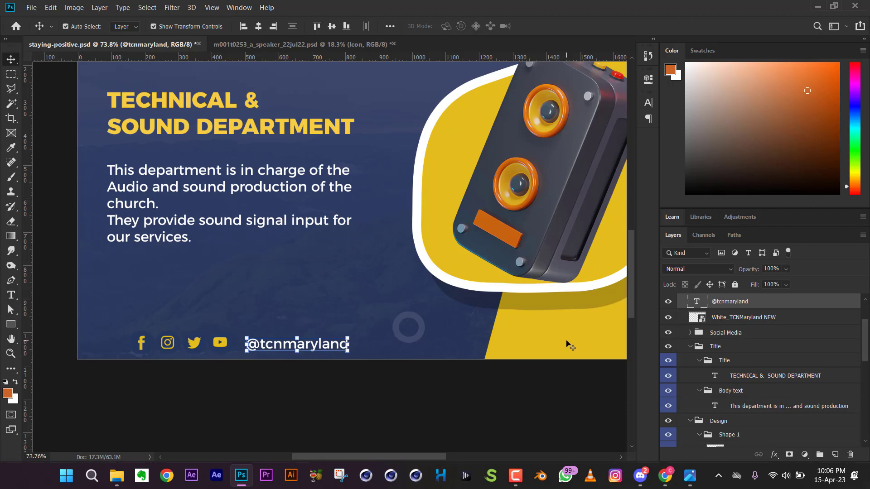
scroll(373, 365, down, 2)
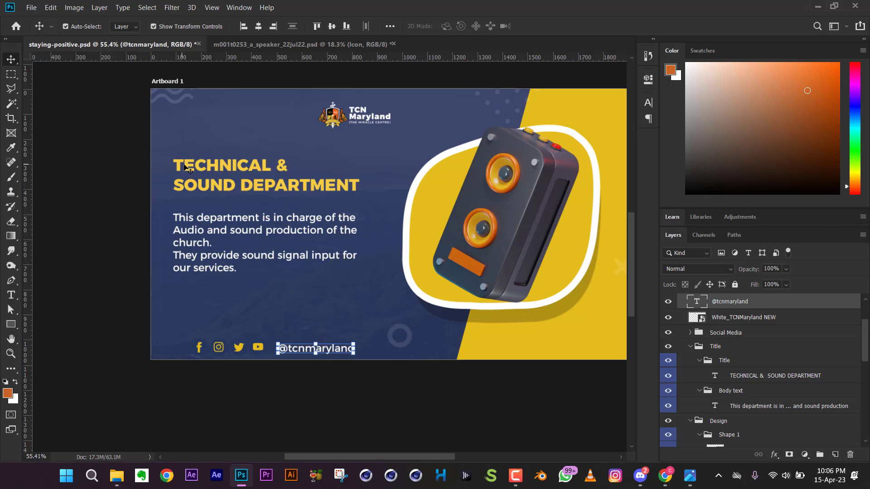
click(209, 169)
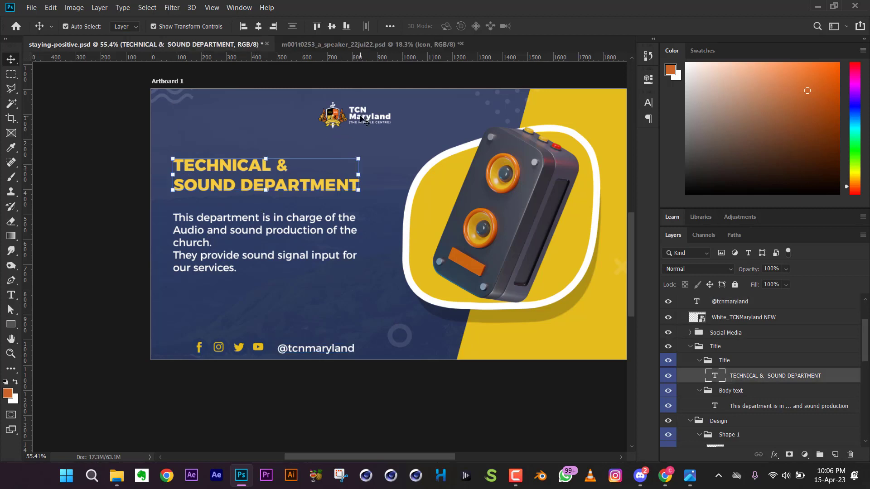
click(363, 119)
click(257, 27)
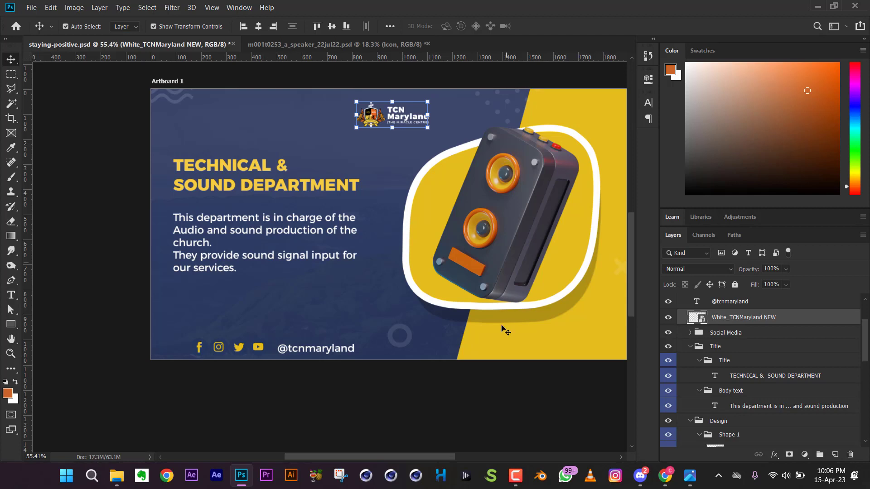
drag(368, 119, 313, 116)
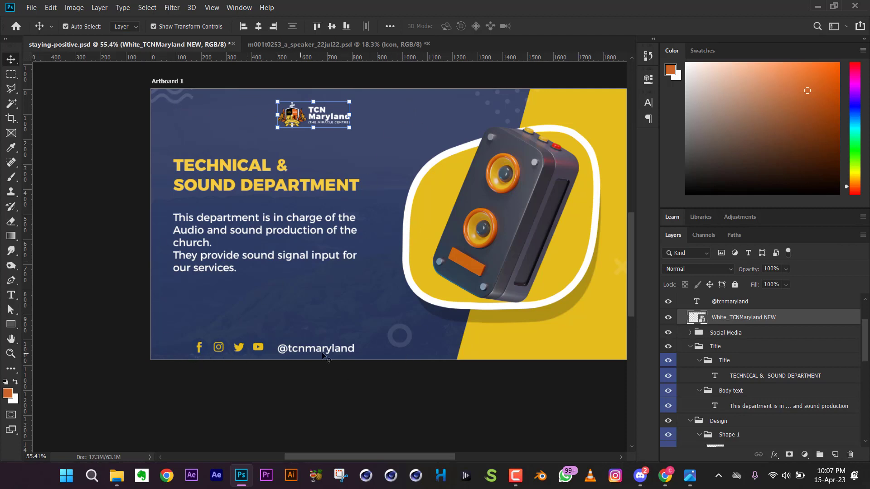
click(215, 171)
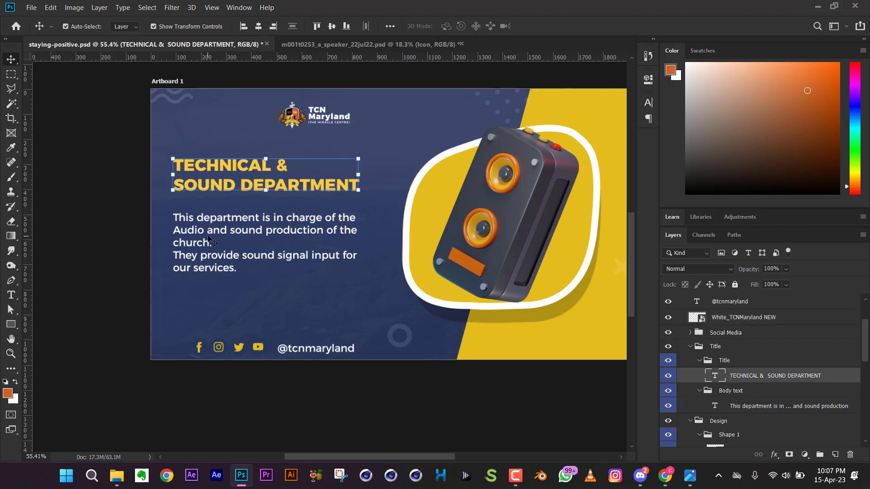
shift+click(208, 238)
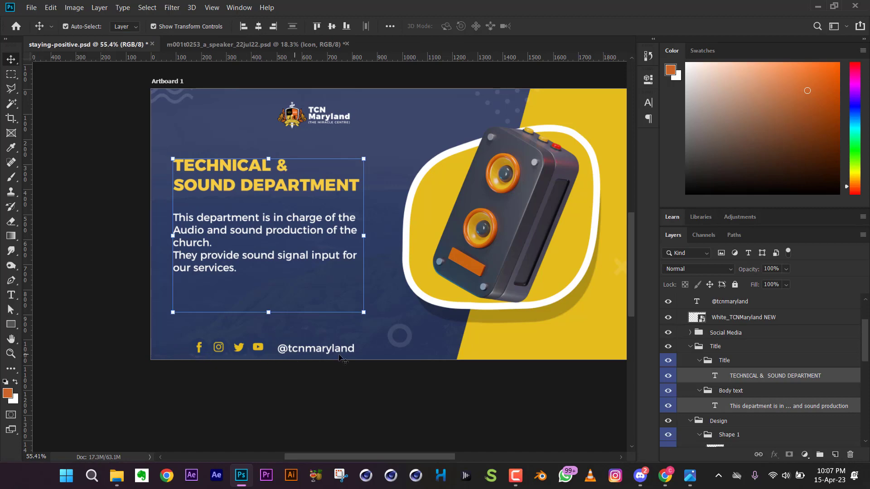
click(304, 356)
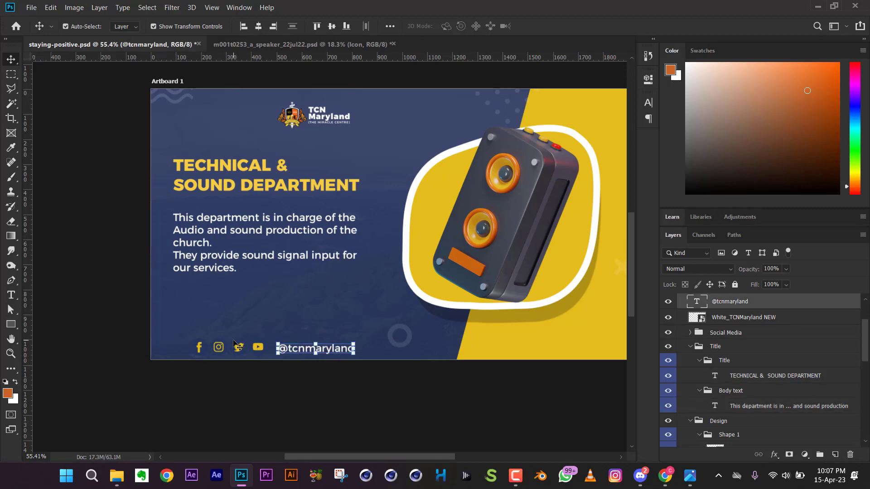
scroll(250, 355, up, 1)
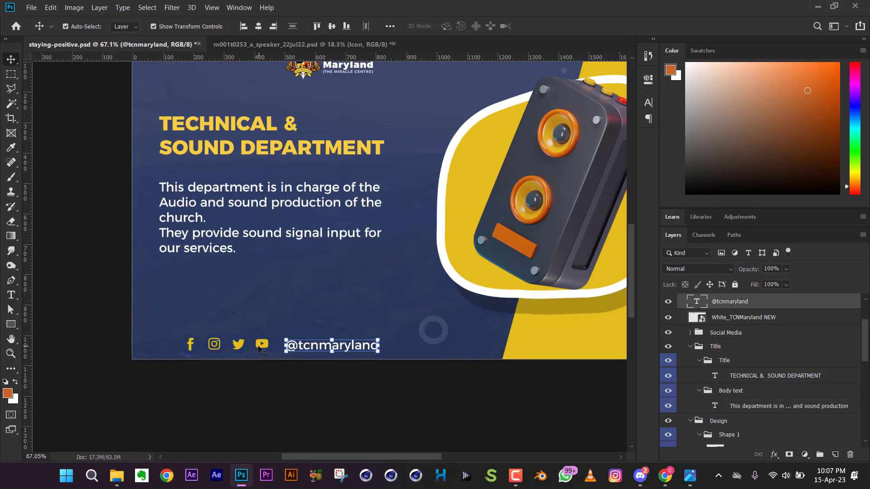
click(261, 348)
click(312, 348)
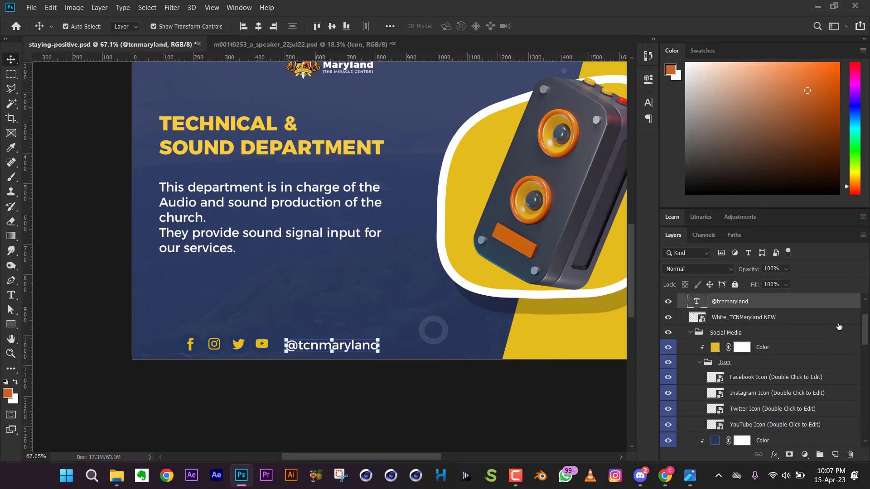
scroll(730, 329, up, 3)
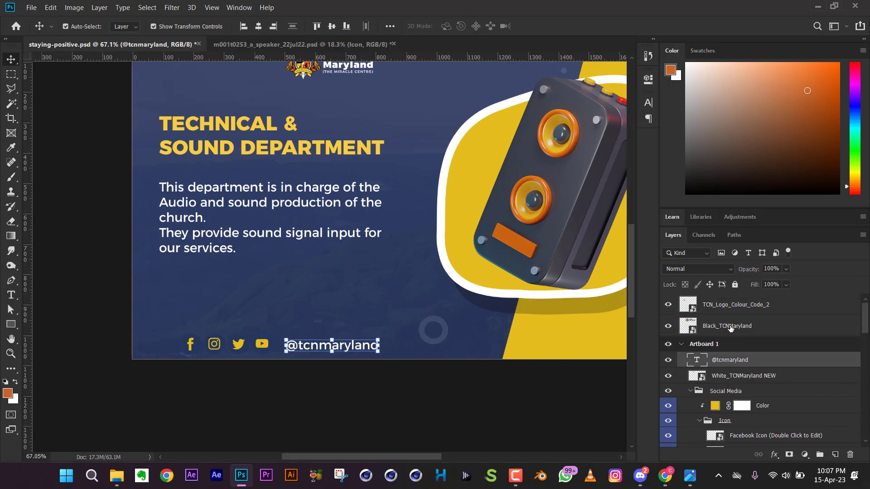
click(265, 345)
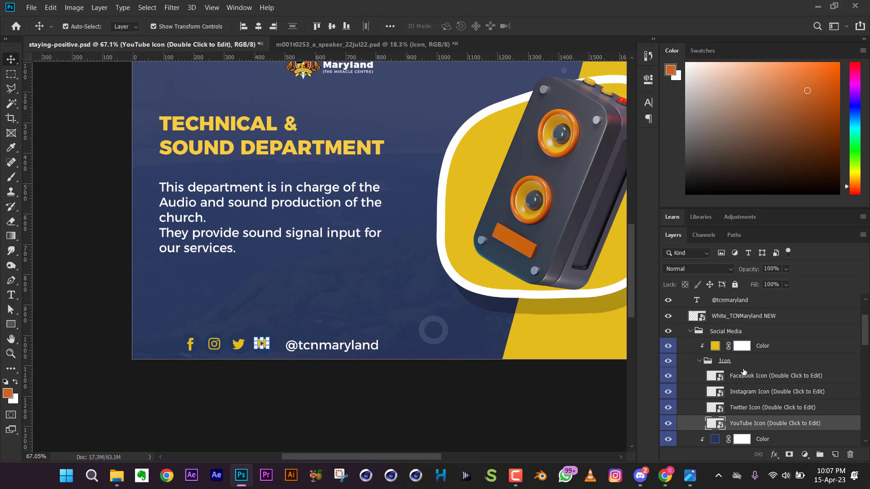
click(742, 332)
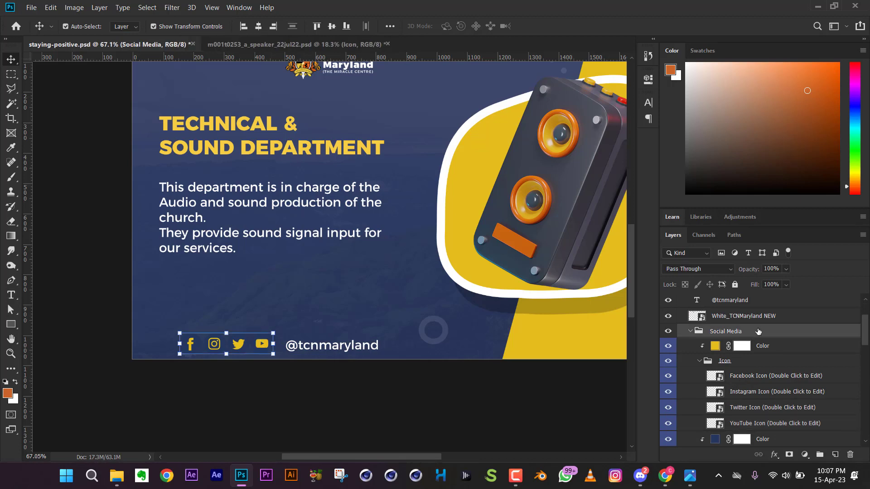
click(734, 301)
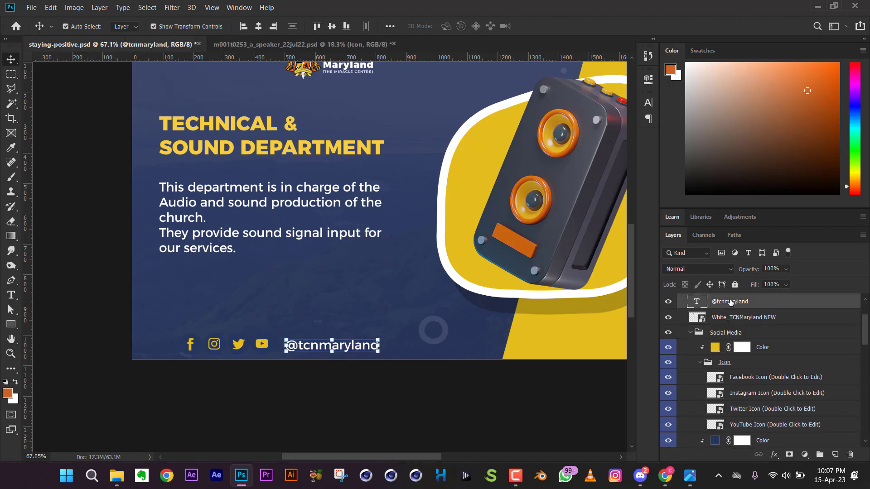
drag(730, 302, 768, 325)
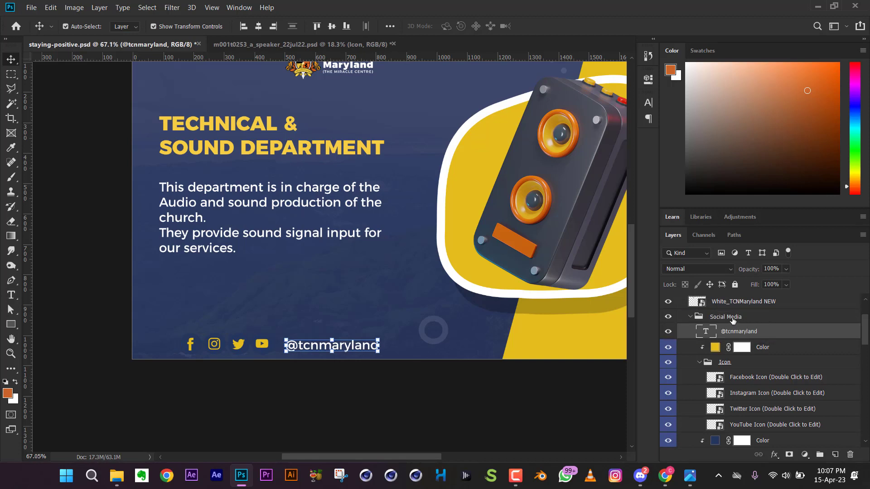
click(733, 319)
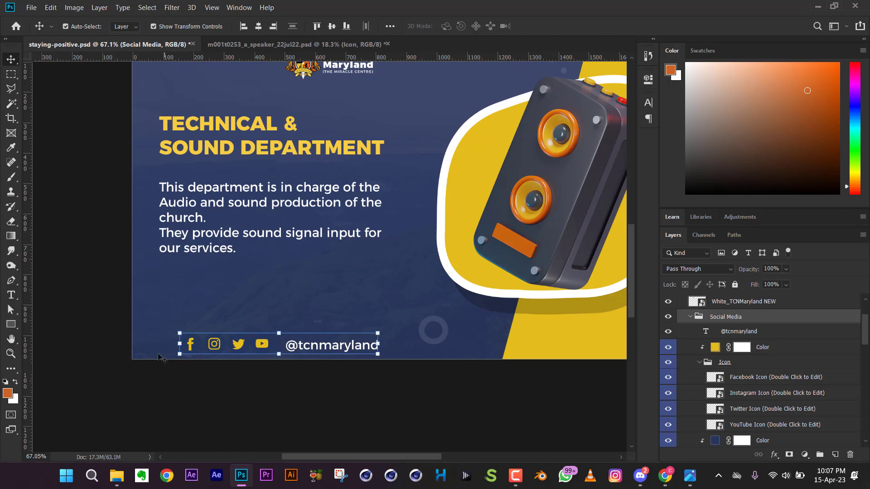
click(91, 217)
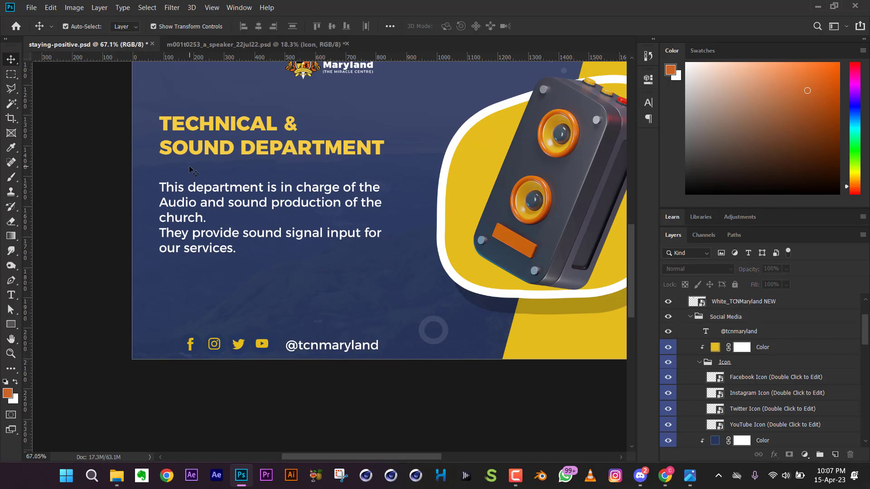
Place a vertical guide along the left edge of the heading and body text.
scroll(183, 168, up, 2)
scroll(154, 246, down, 1)
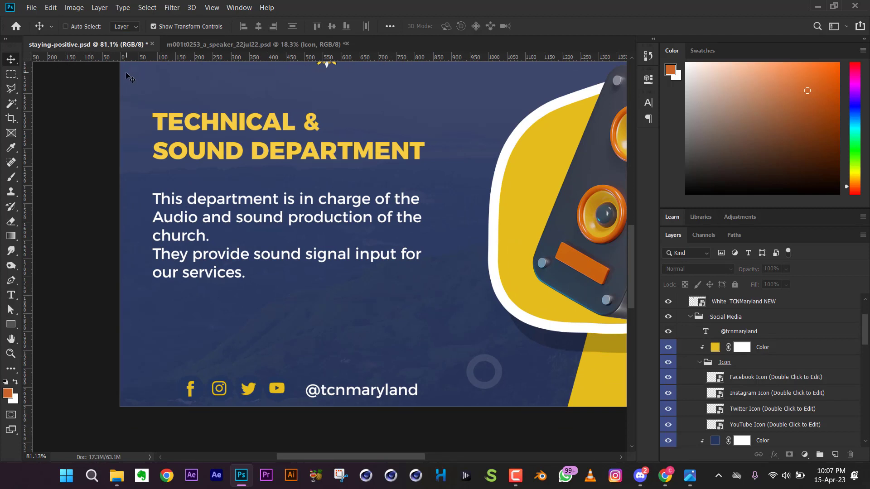
key(ctrl+r)
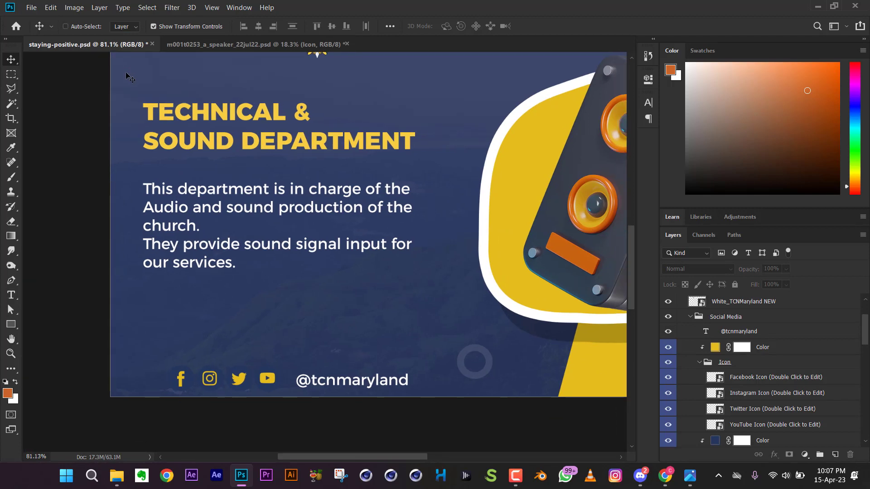
key(ctrl+r)
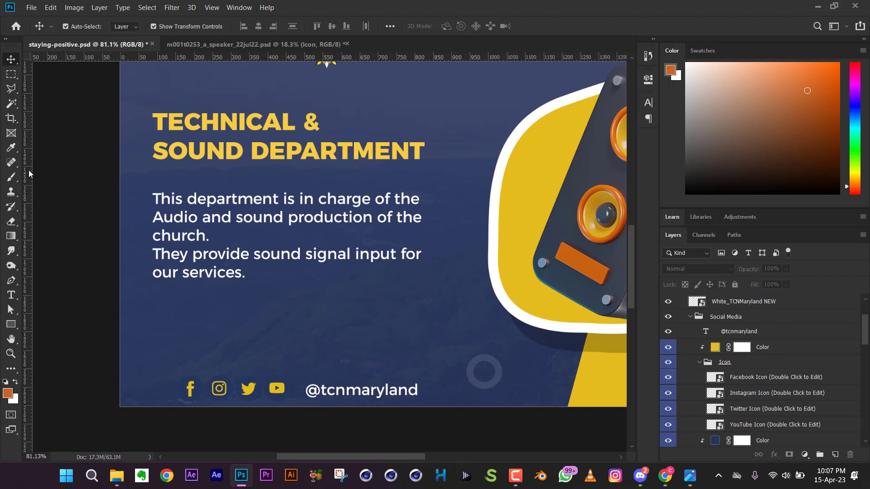
drag(28, 171, 152, 182)
scroll(146, 177, up, 5)
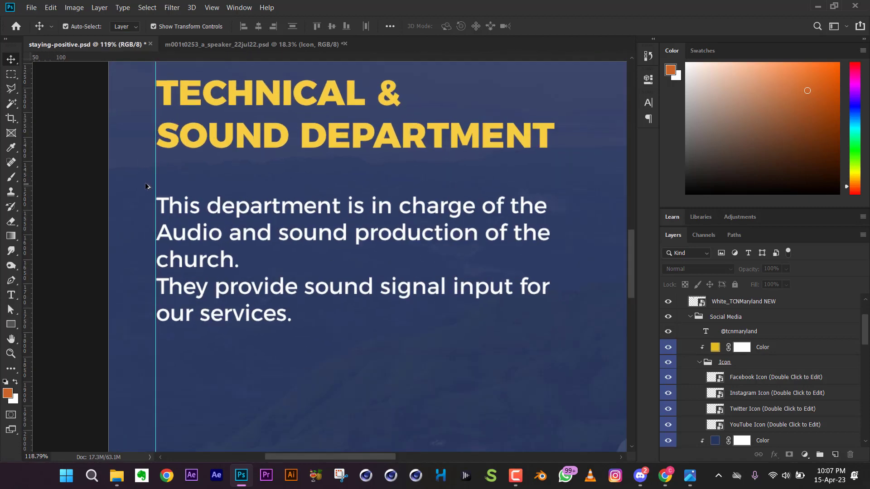
Shift the Social Media group 70 px left so its icons line up with the vertical guide.
scroll(161, 235, down, 5)
scroll(161, 238, down, 3)
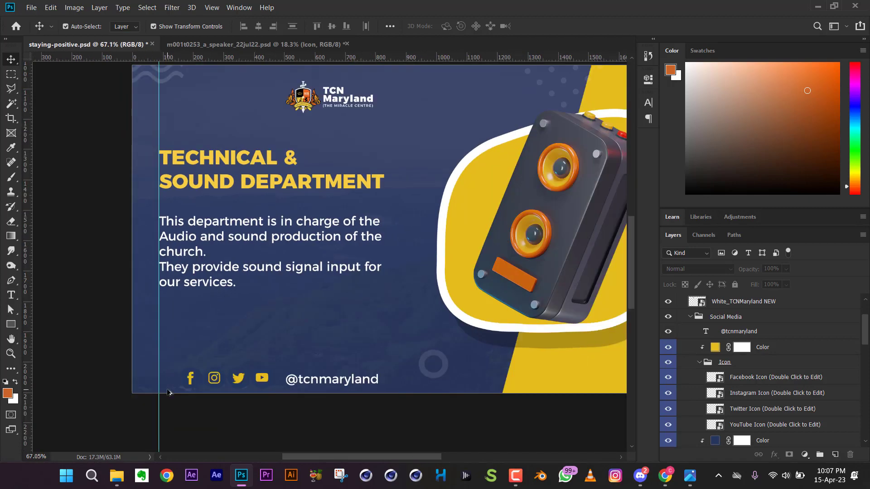
scroll(158, 426, up, 5)
click(765, 348)
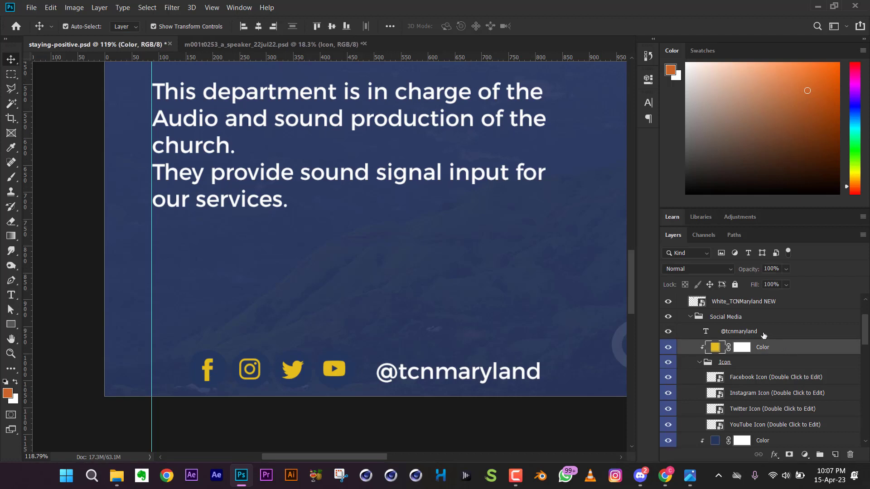
click(740, 318)
key(shift+Left)
key(shift+Left)
key(shift+Left)
key(shift+Left)
key(shift+Left)
key(shift+Left)
key(shift+Left)
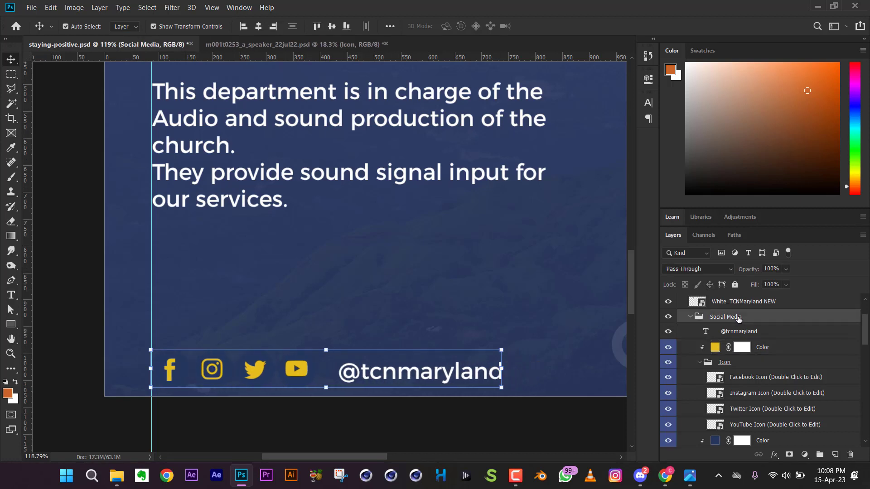
Examine the flyer's overall layout, comparing the heading and 3D speaker with the colour palette and black reference logo.
scroll(275, 322, down, 3)
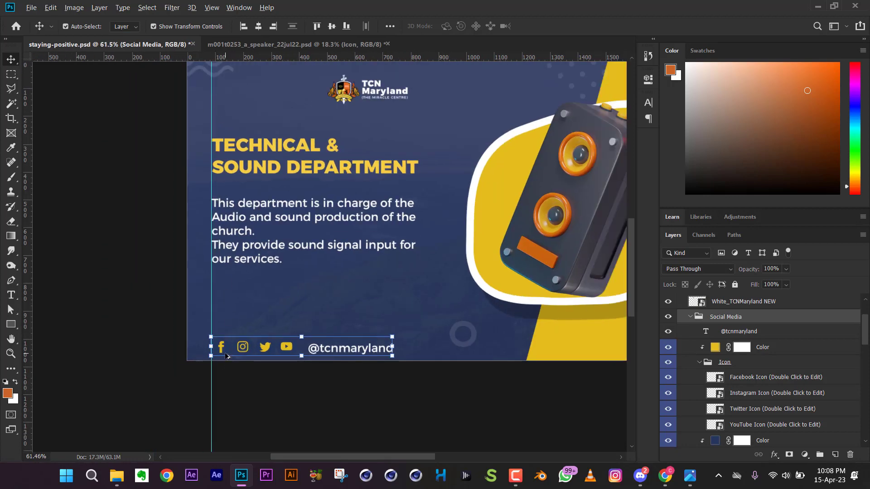
scroll(227, 356, down, 1)
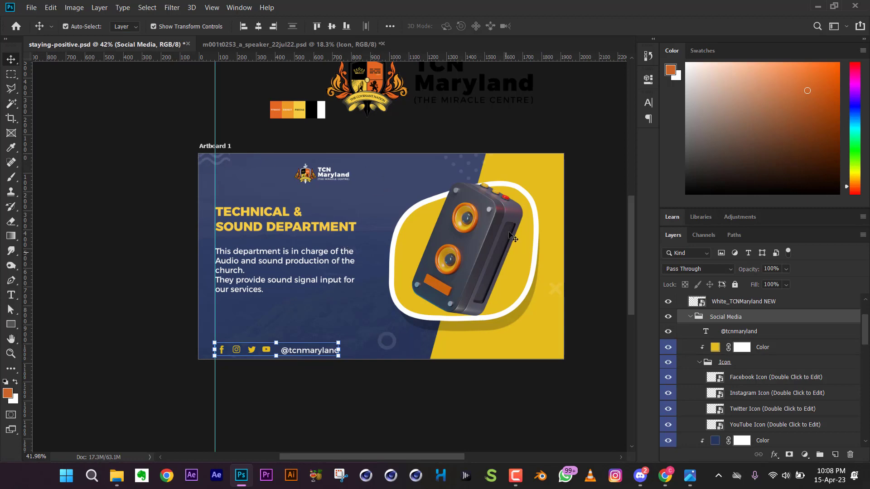
scroll(539, 303, up, 2)
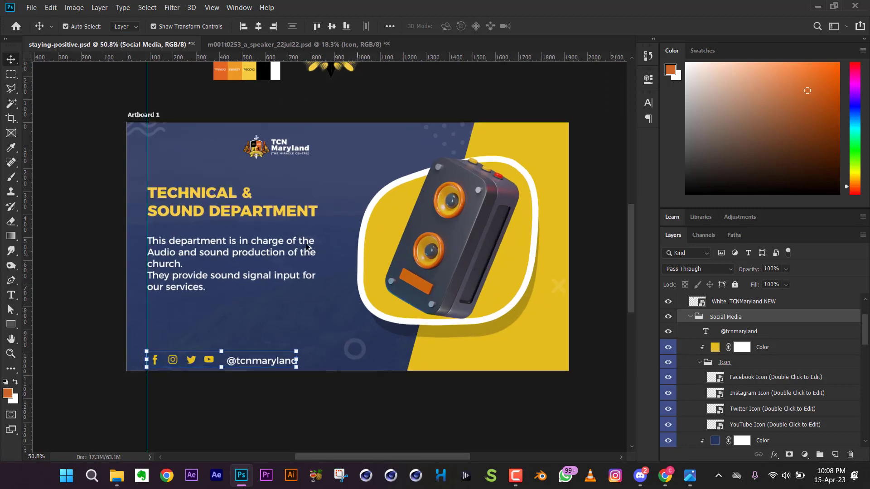
scroll(284, 255, up, 1)
scroll(301, 285, down, 1)
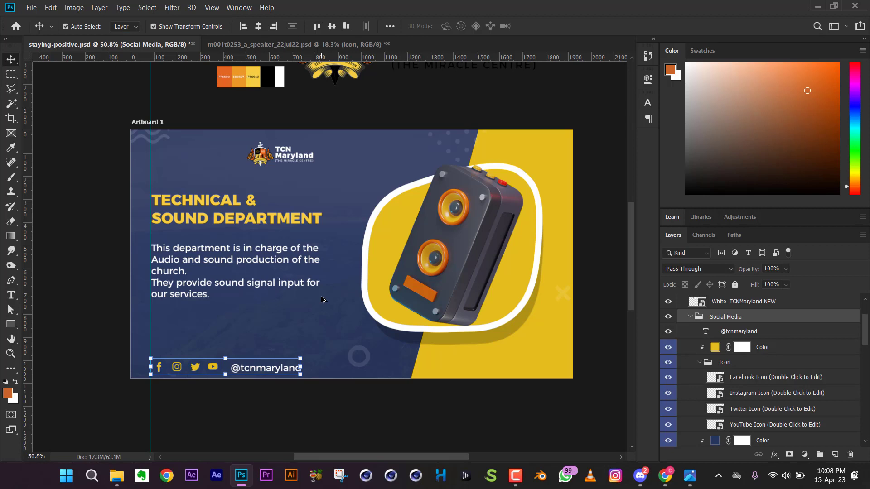
scroll(294, 283, up, 2)
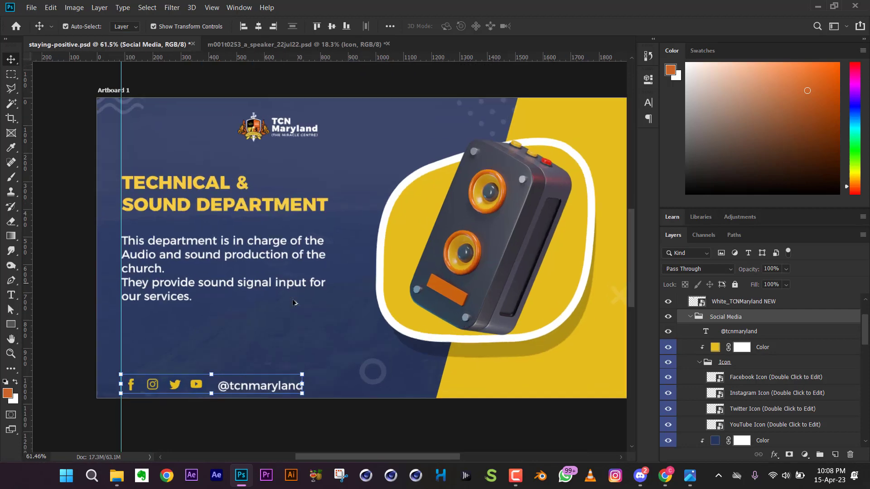
scroll(295, 317, down, 4)
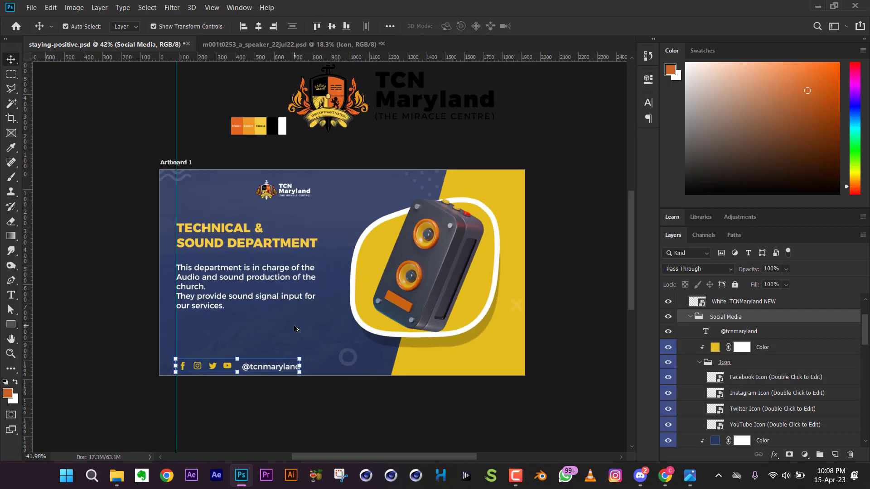
click(273, 128)
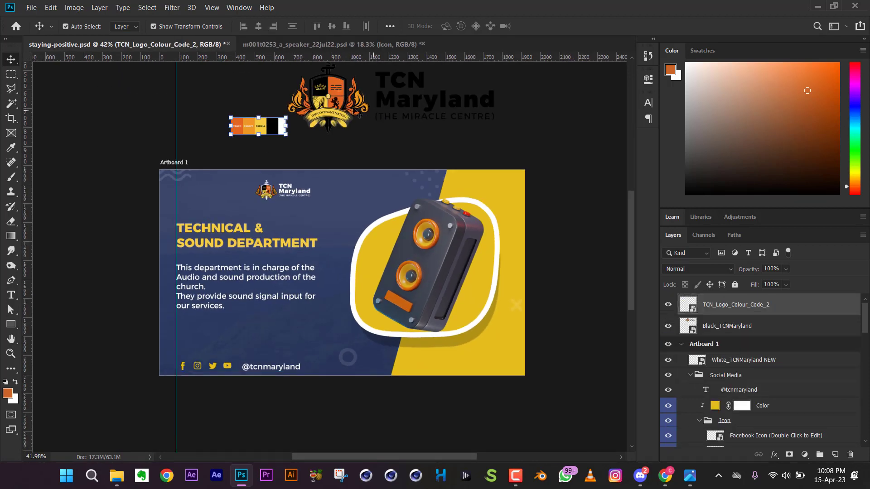
click(341, 110)
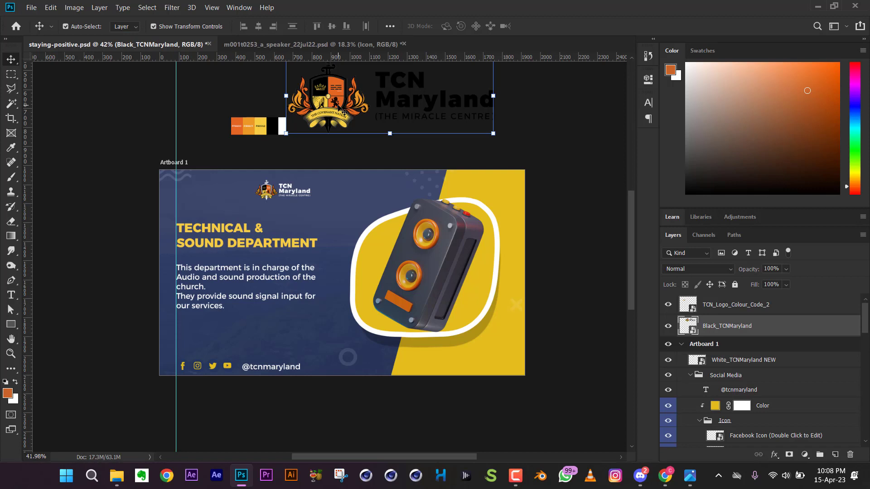
click(213, 245)
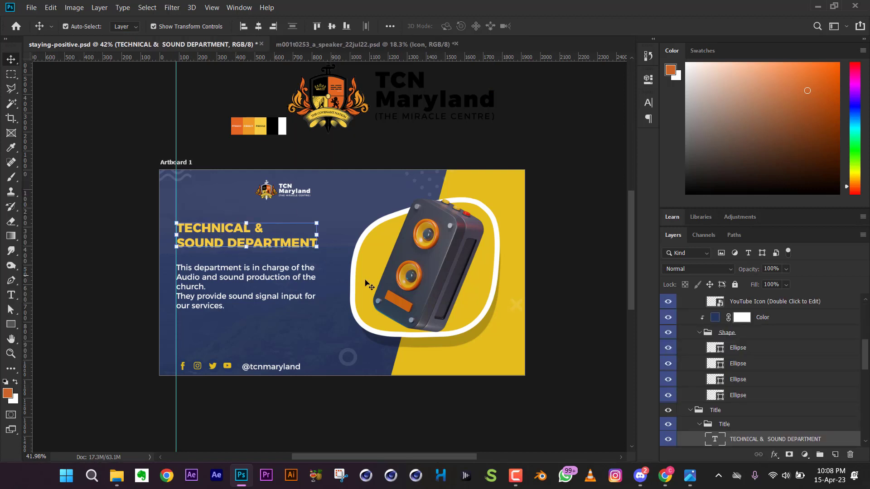
click(412, 277)
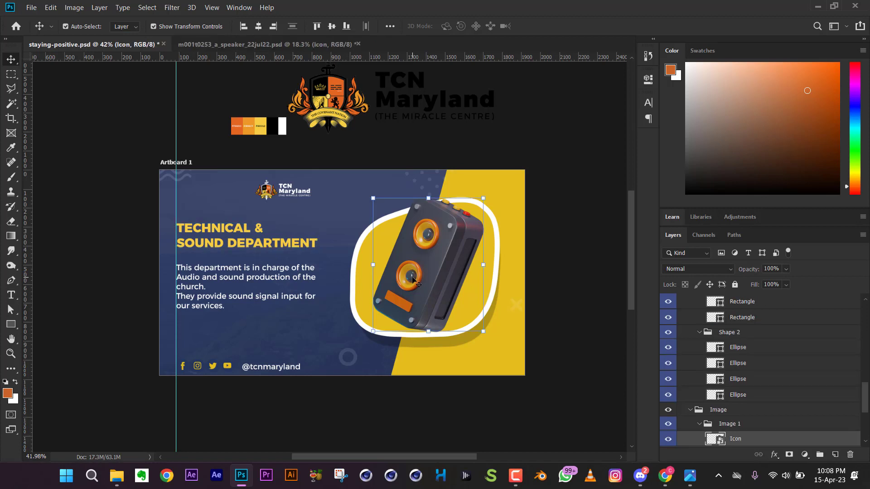